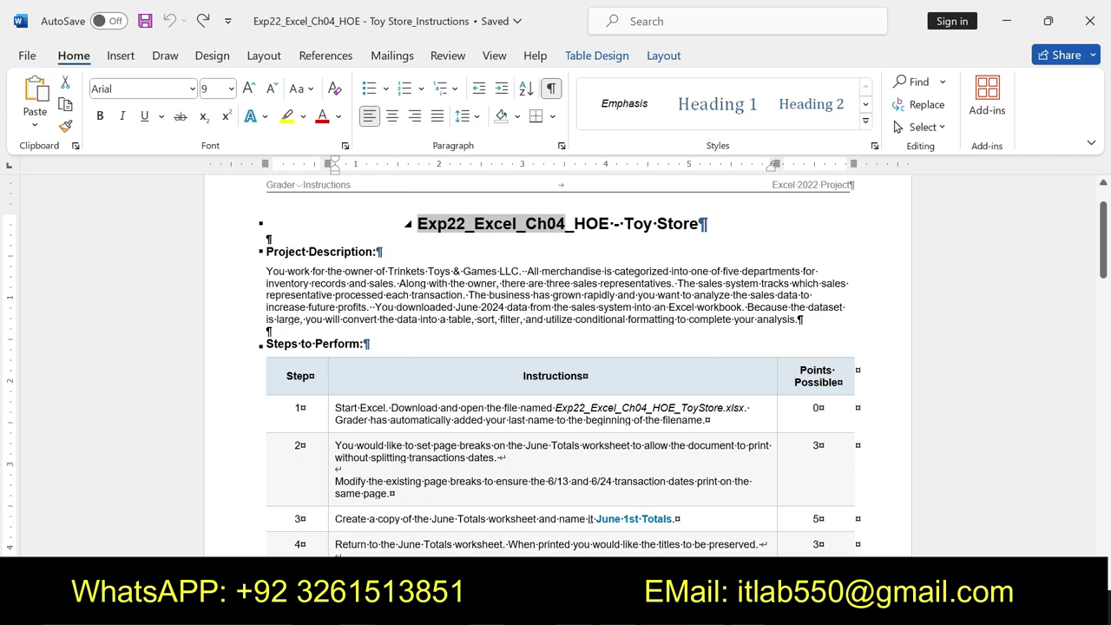
Select the document title and project description, and highlight the description in yellow.
triple_click(634, 223)
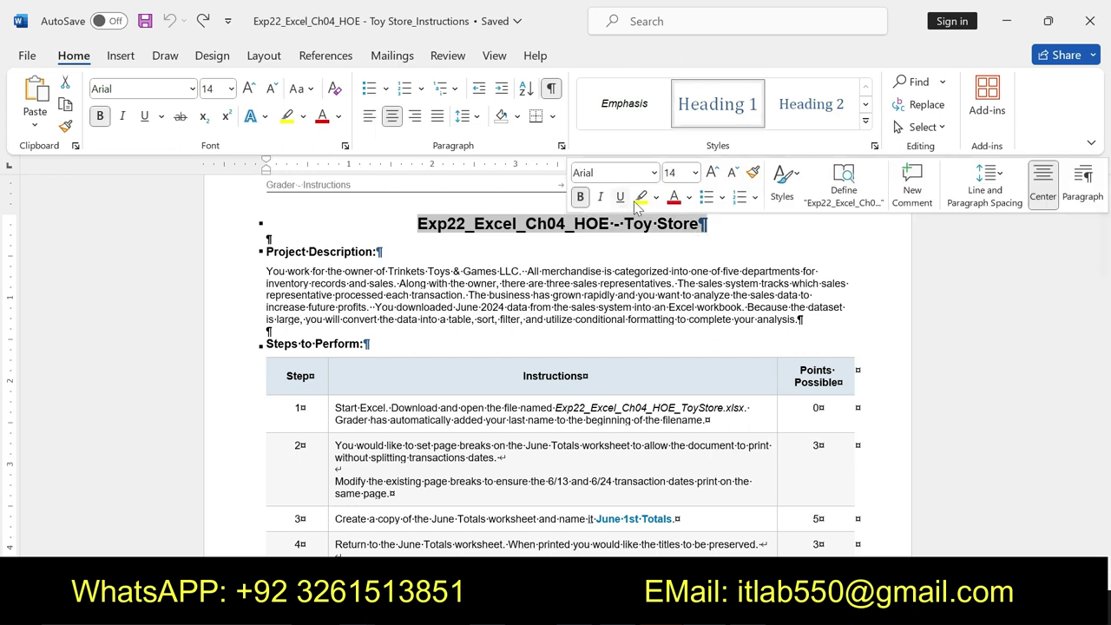
drag(413, 224, 708, 224)
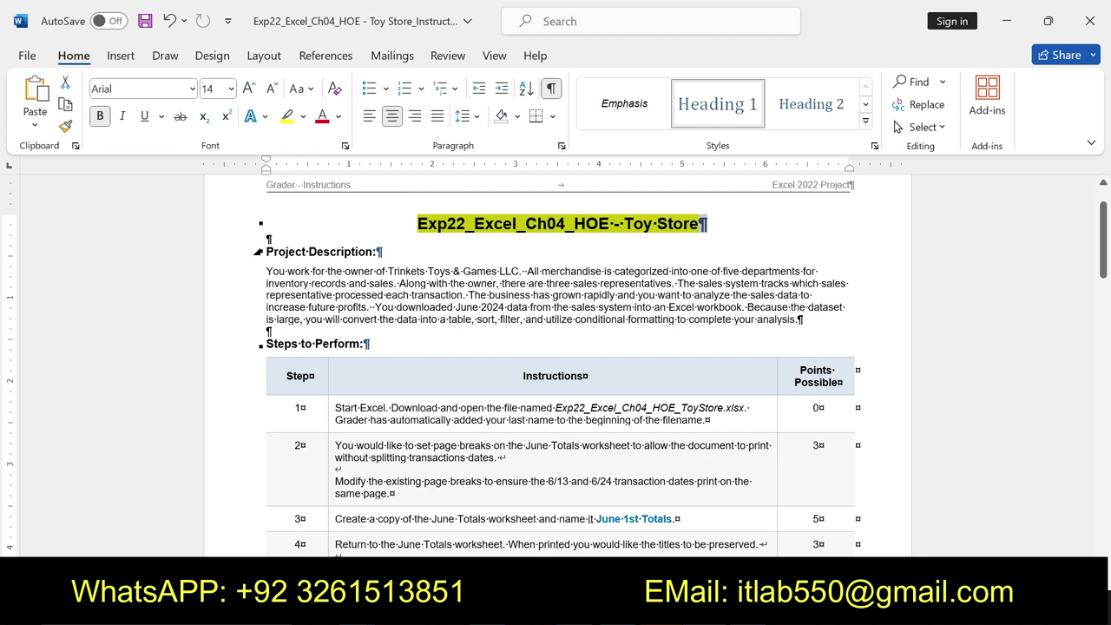
drag(258, 252, 271, 332)
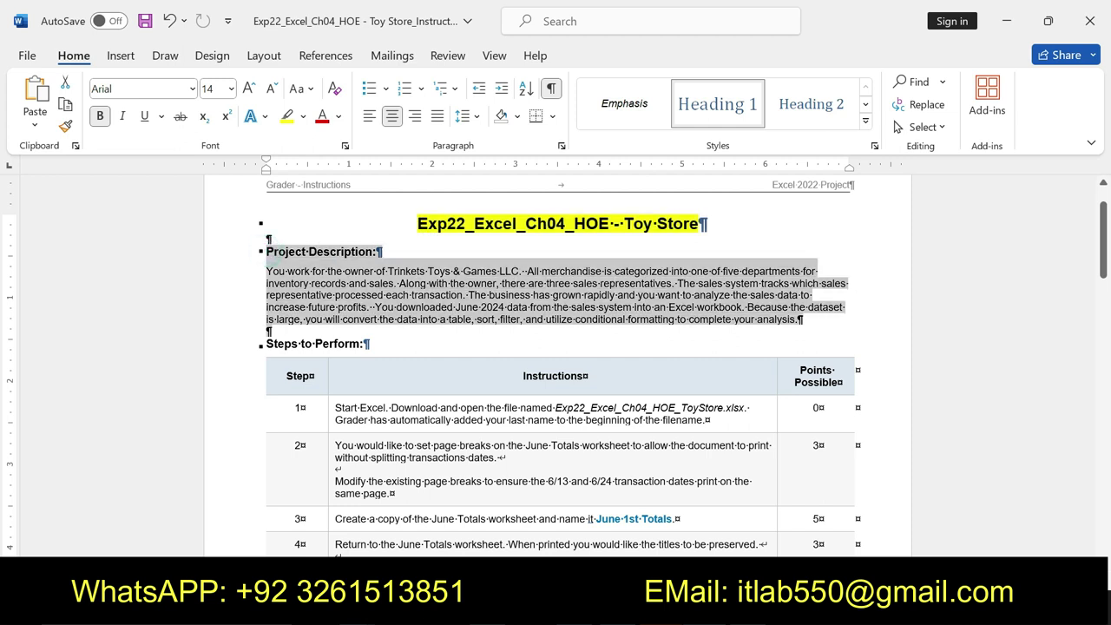
click(727, 290)
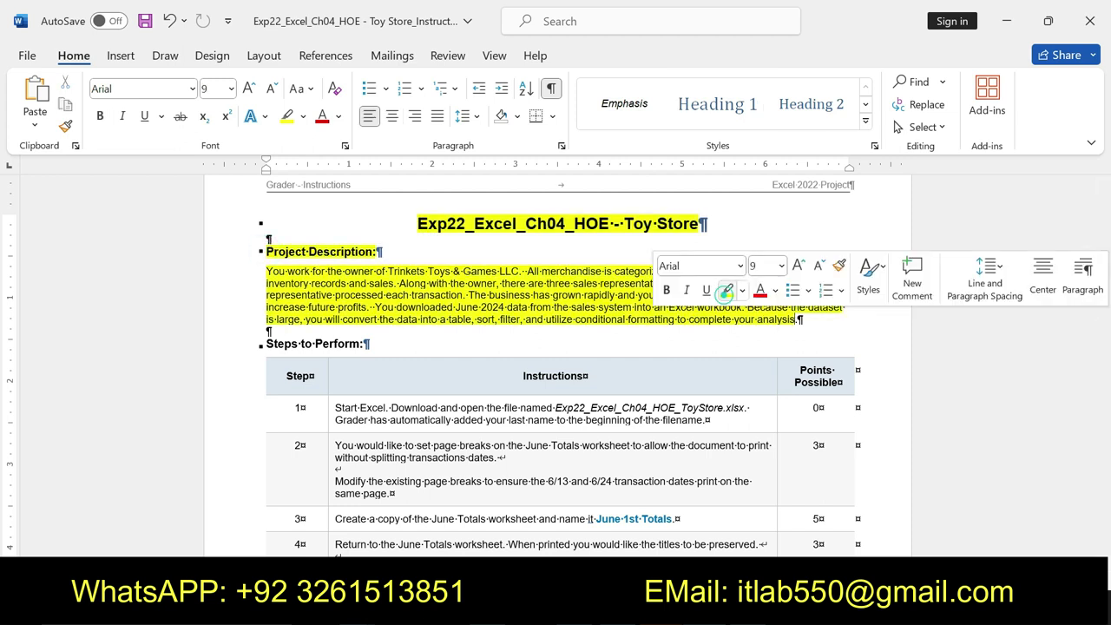
drag(258, 252, 801, 320)
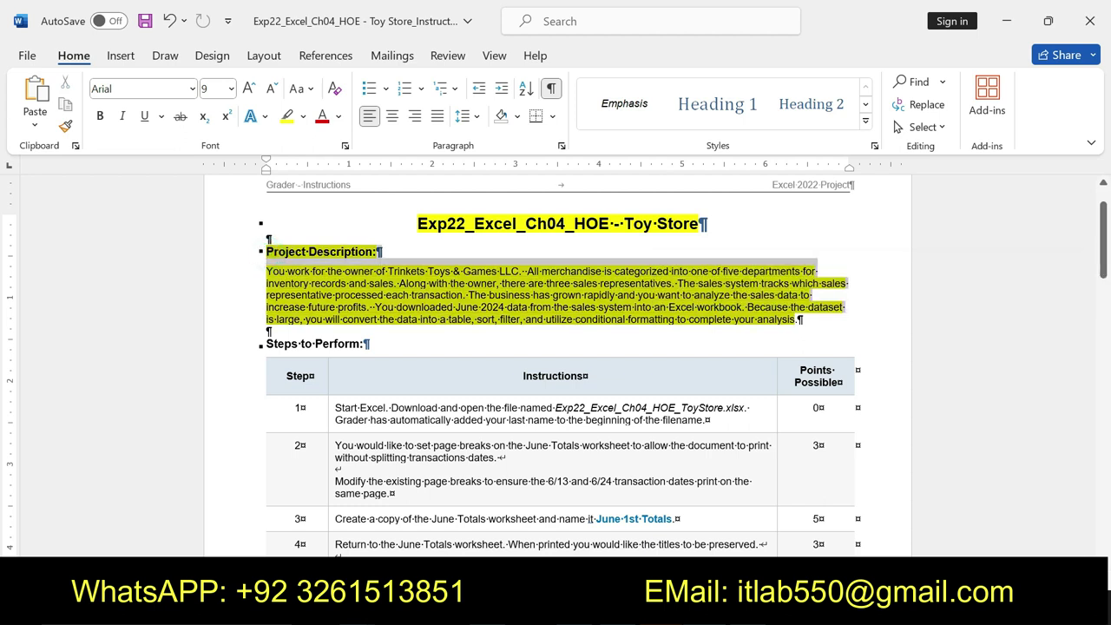
drag(415, 224, 706, 224)
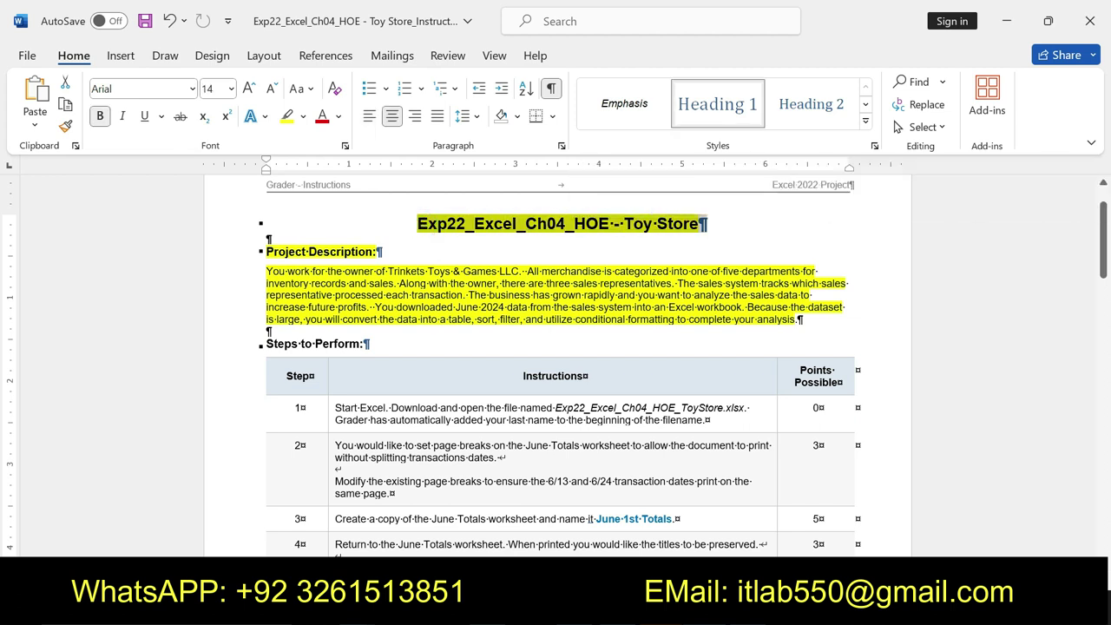
Glance at the Excel workbook, then undo the yellow highlight on the title and description.
key(alt+Tab)
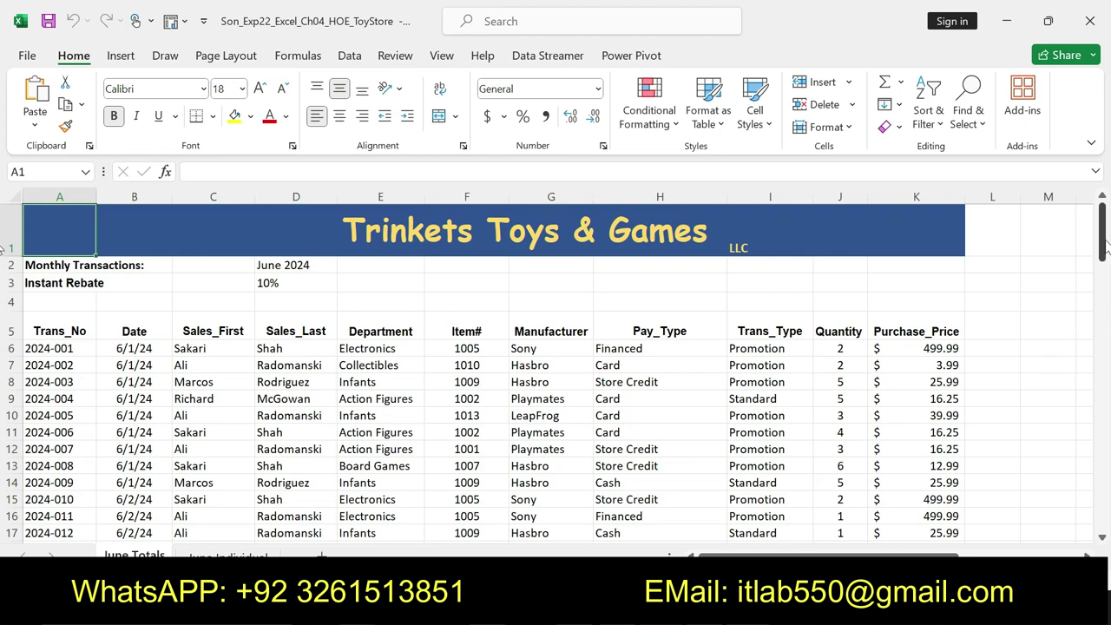
scroll(853, 424, down, 5)
scroll(853, 424, up, 5)
key(alt+Tab)
key(ctrl+z)
key(ctrl+z)
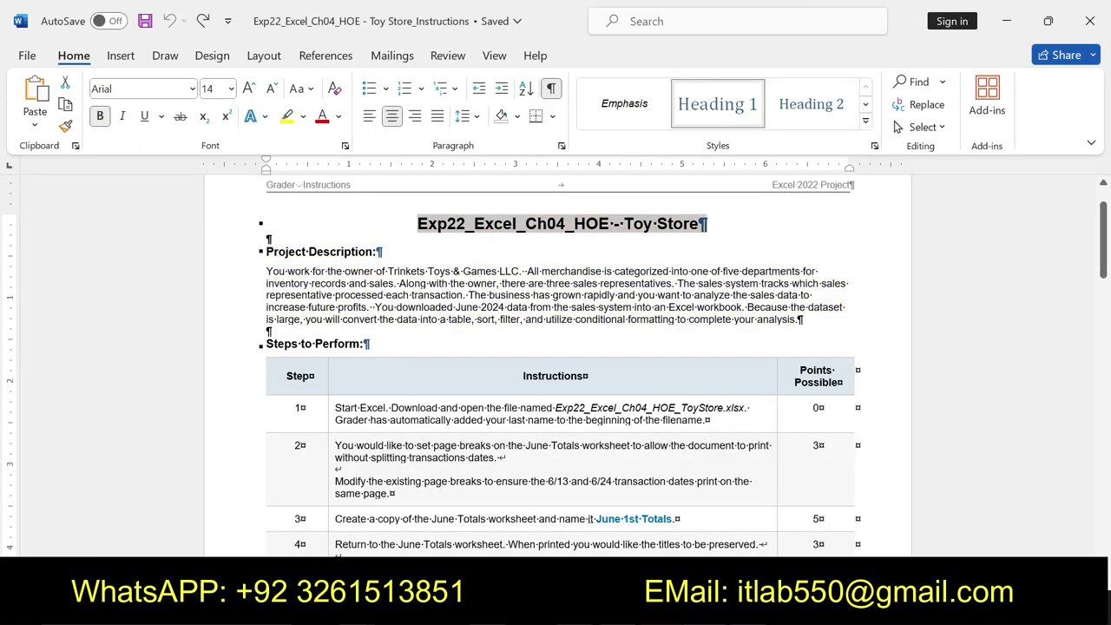
Make the Step 1 instruction bold, including the workbook file name.
click(332, 408)
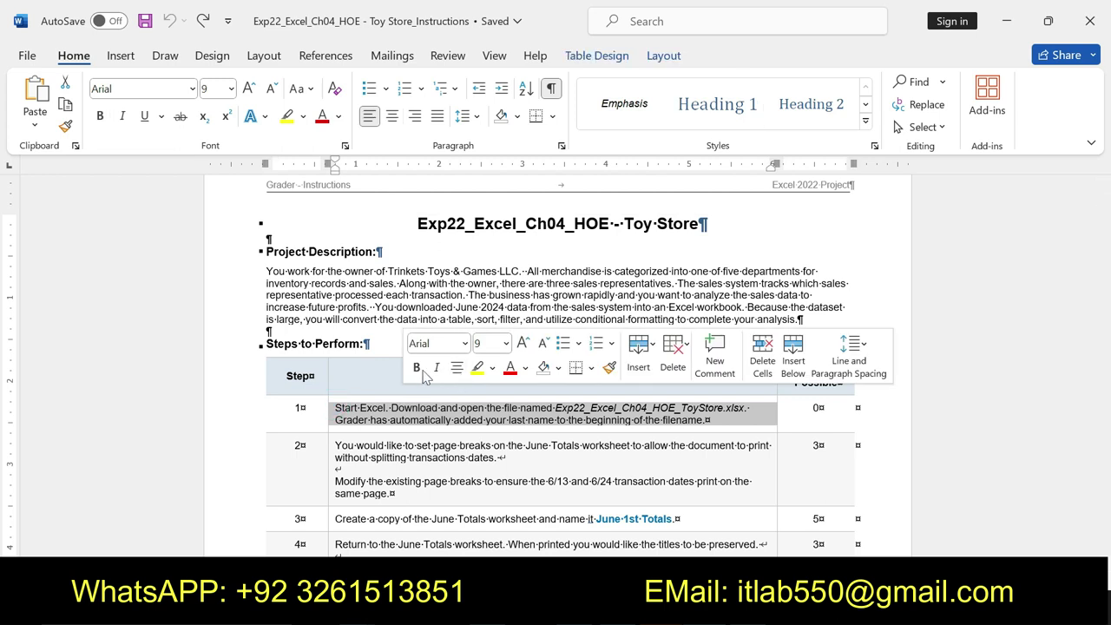
click(420, 368)
click(476, 368)
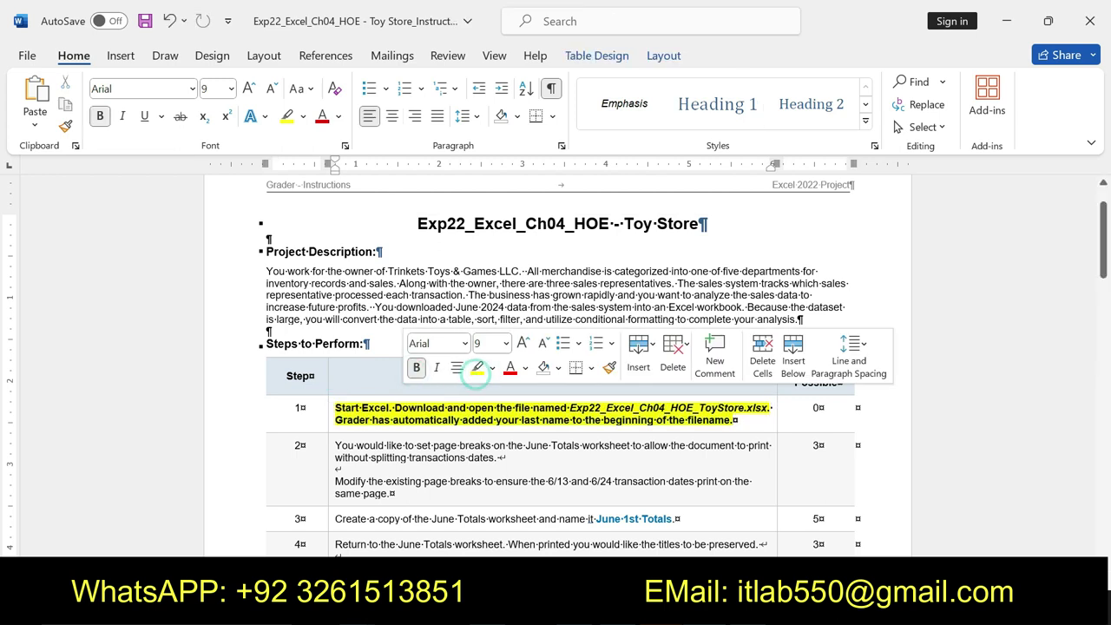
drag(335, 408, 736, 420)
click(585, 404)
drag(570, 408, 772, 408)
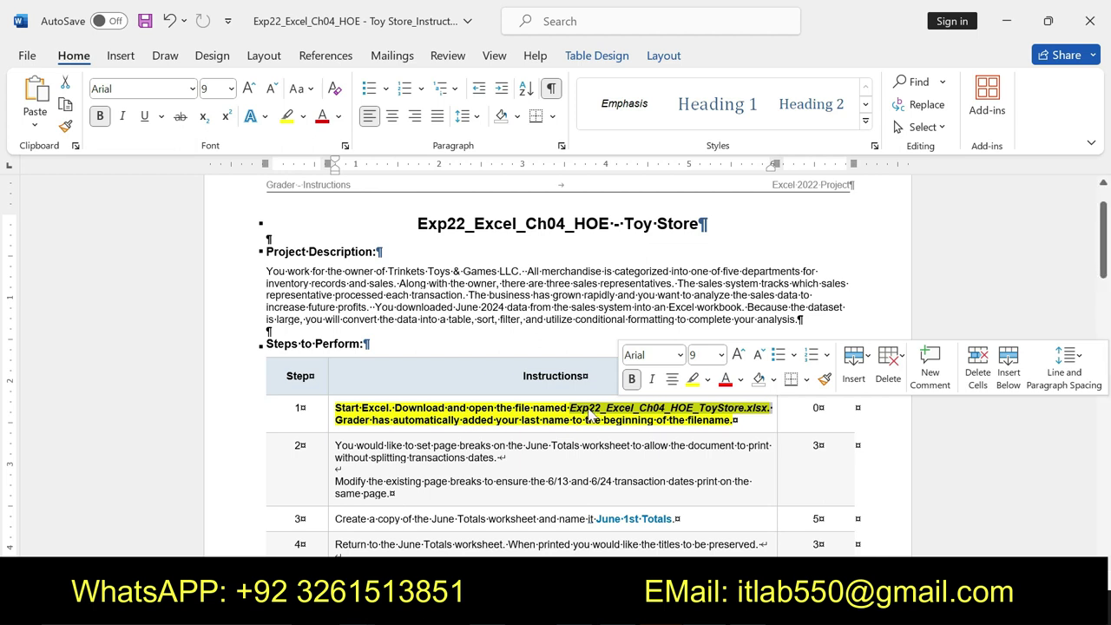
drag(569, 408, 769, 404)
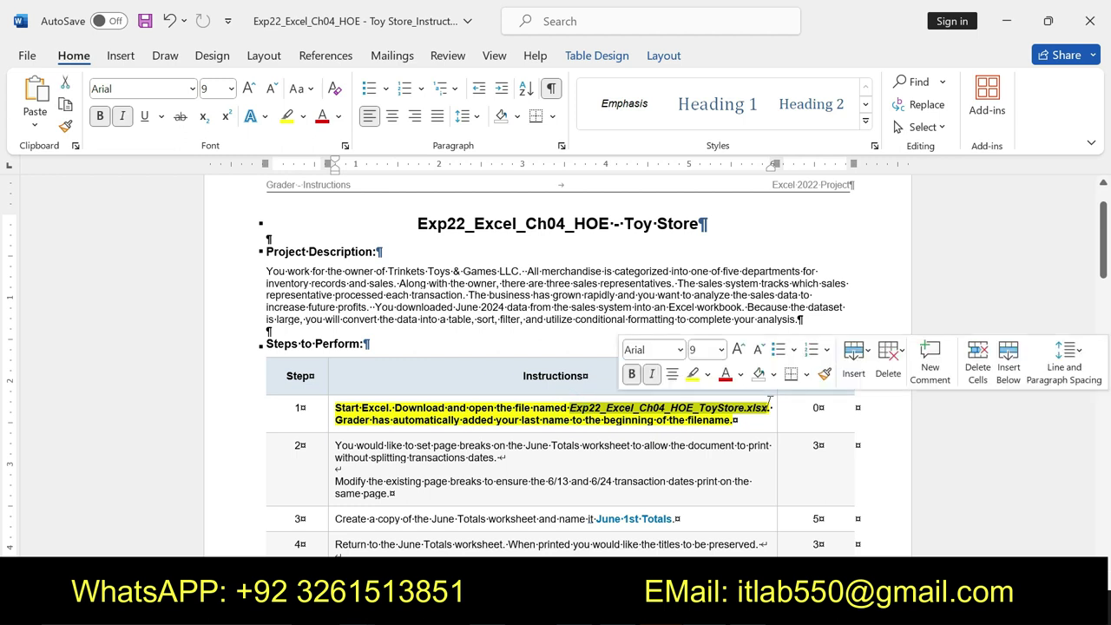
triple_click(770, 410)
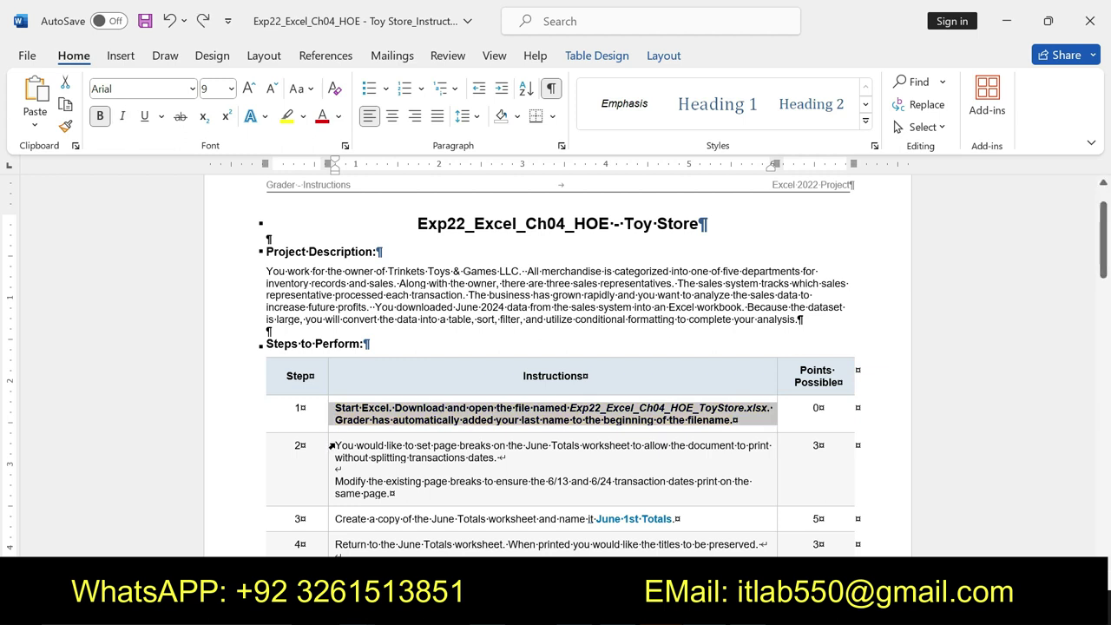
Highlight the Step 2 page-break instructions in yellow, noting the dates 6/13 and 6/24.
triple_click(395, 492)
triple_click(395, 493)
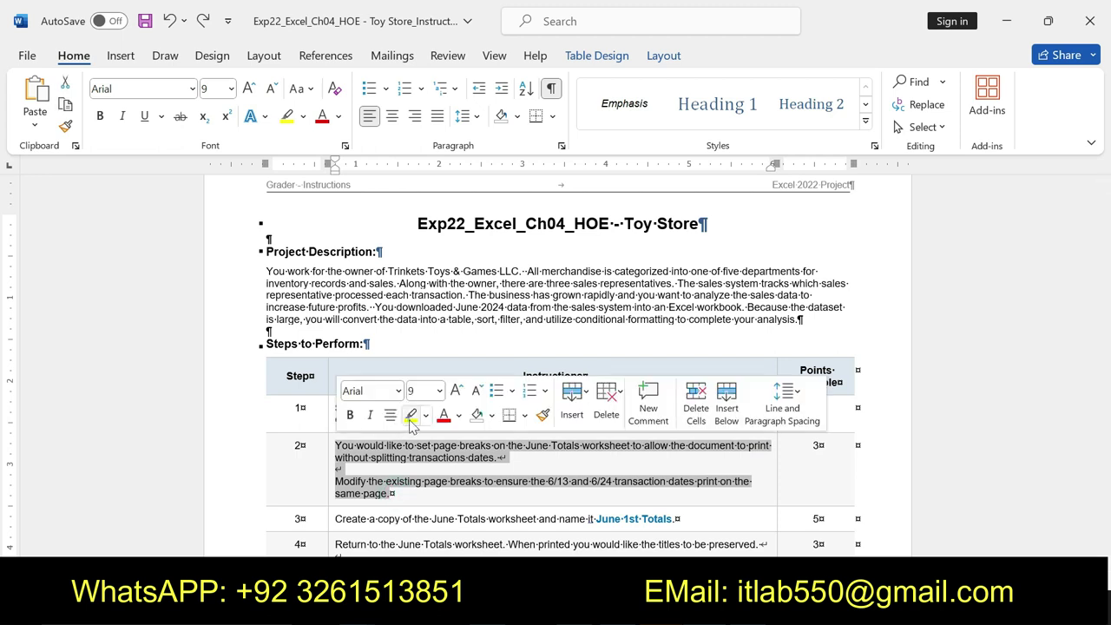
click(411, 415)
drag(335, 445, 545, 482)
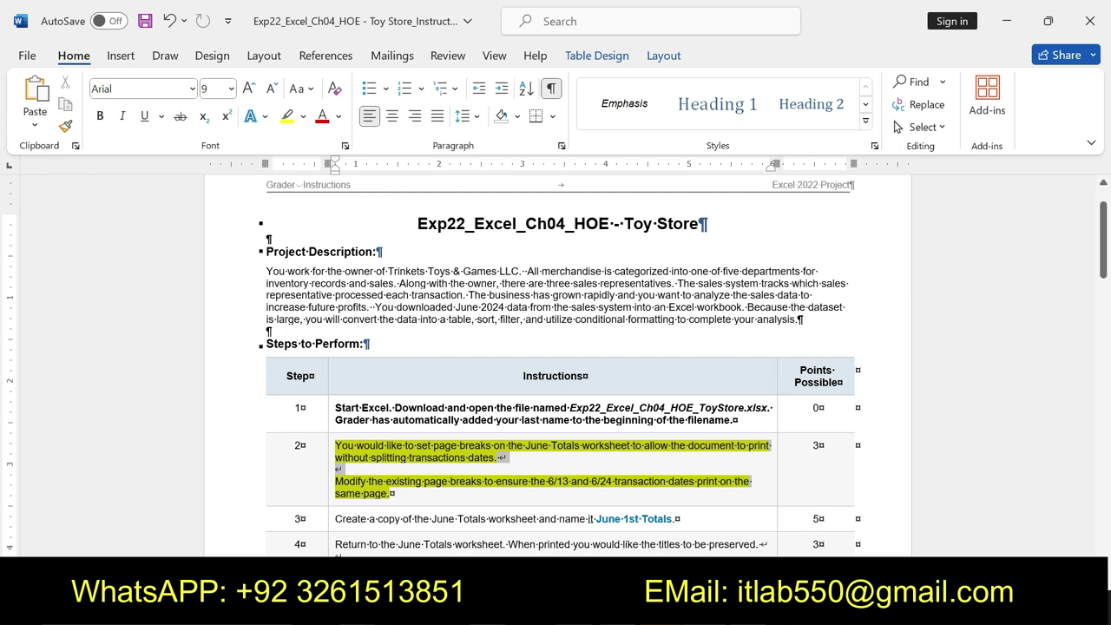
drag(545, 482, 395, 493)
click(548, 493)
drag(548, 482, 612, 483)
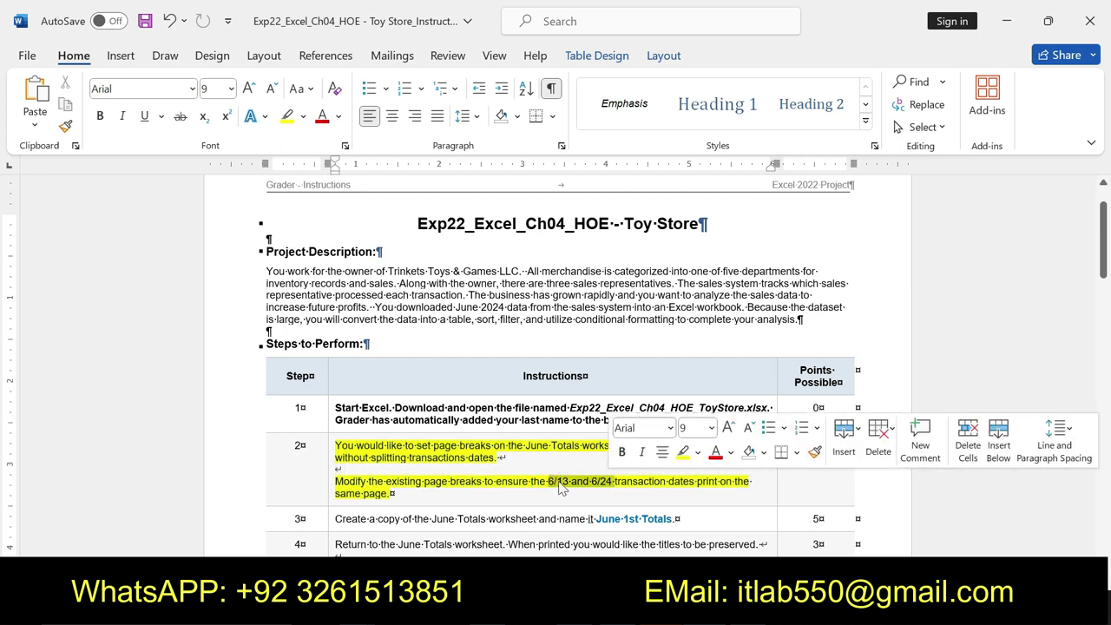
key(alt+Tab)
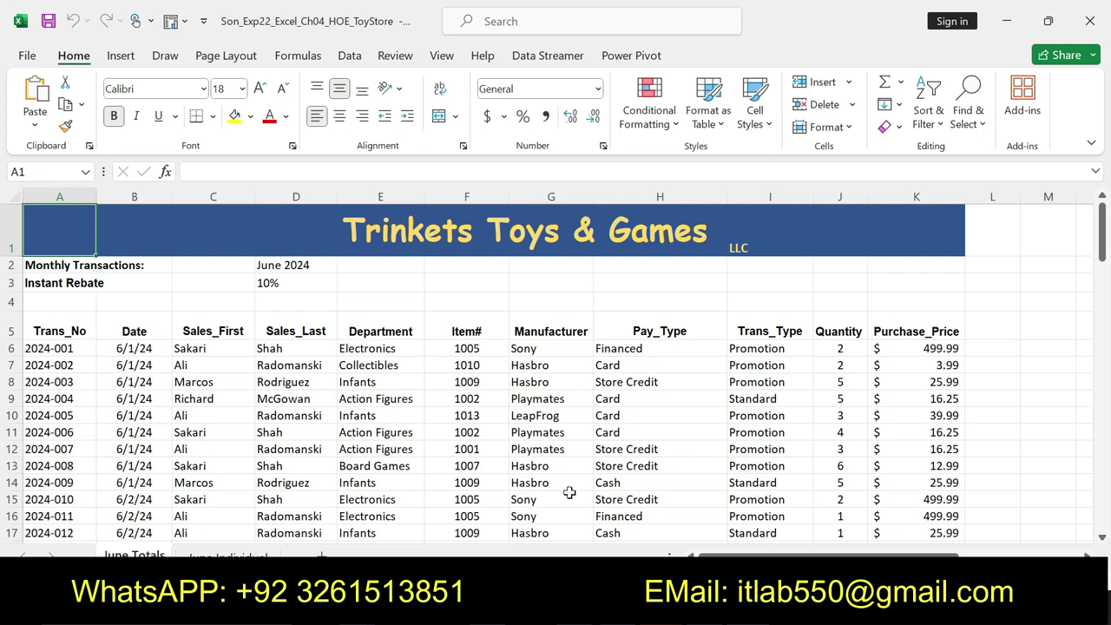
Switch the June Totals sheet to Page Break Preview.
click(442, 56)
click(90, 102)
click(91, 104)
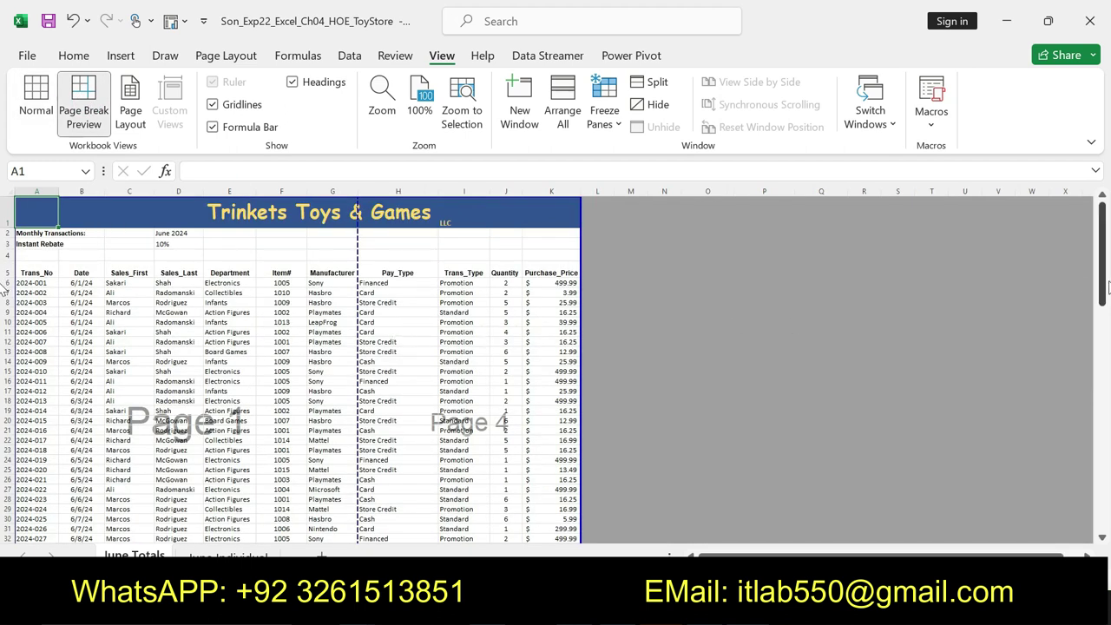
drag(1106, 286, 1108, 306)
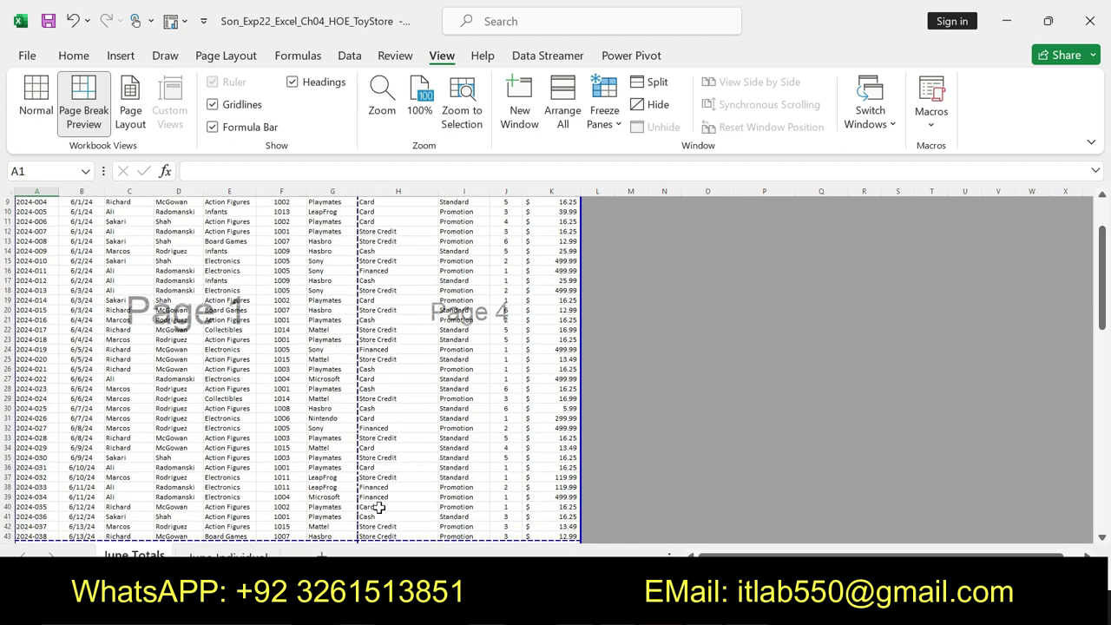
Insert a page break above row 43, then check the 6/24 date in Word's Step 2.
click(39, 536)
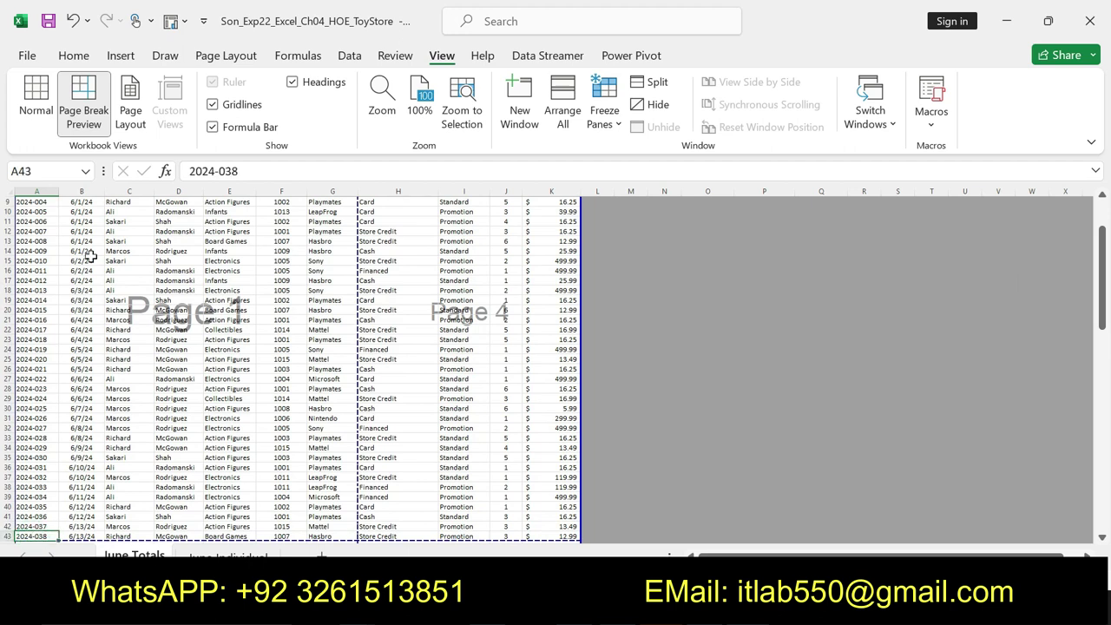
click(233, 59)
click(333, 121)
click(387, 152)
drag(1101, 318, 1105, 424)
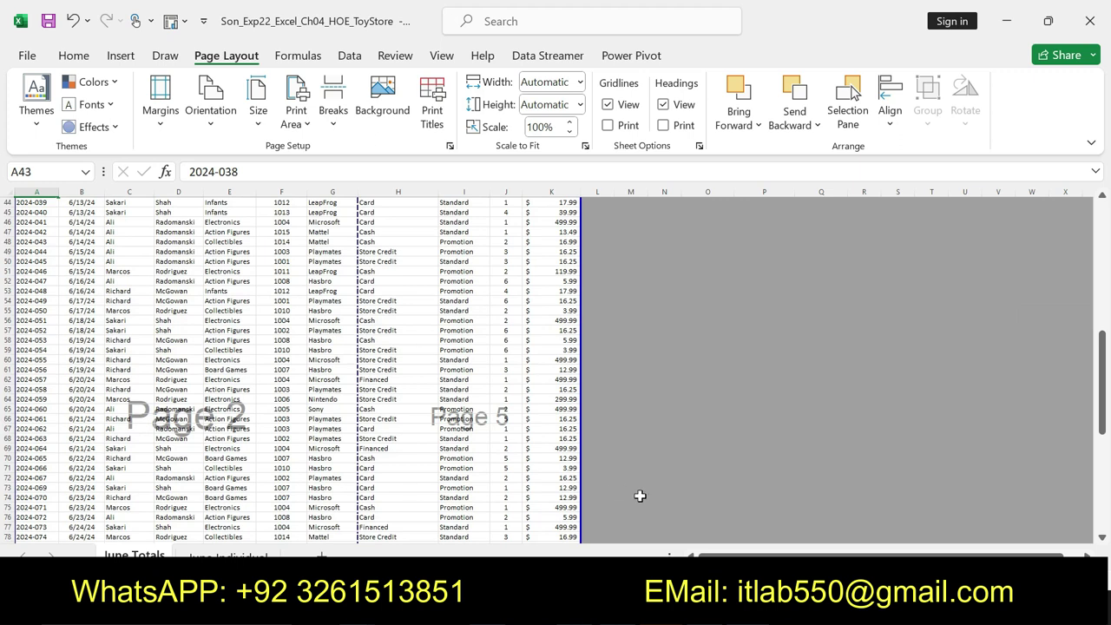
key(alt+Tab)
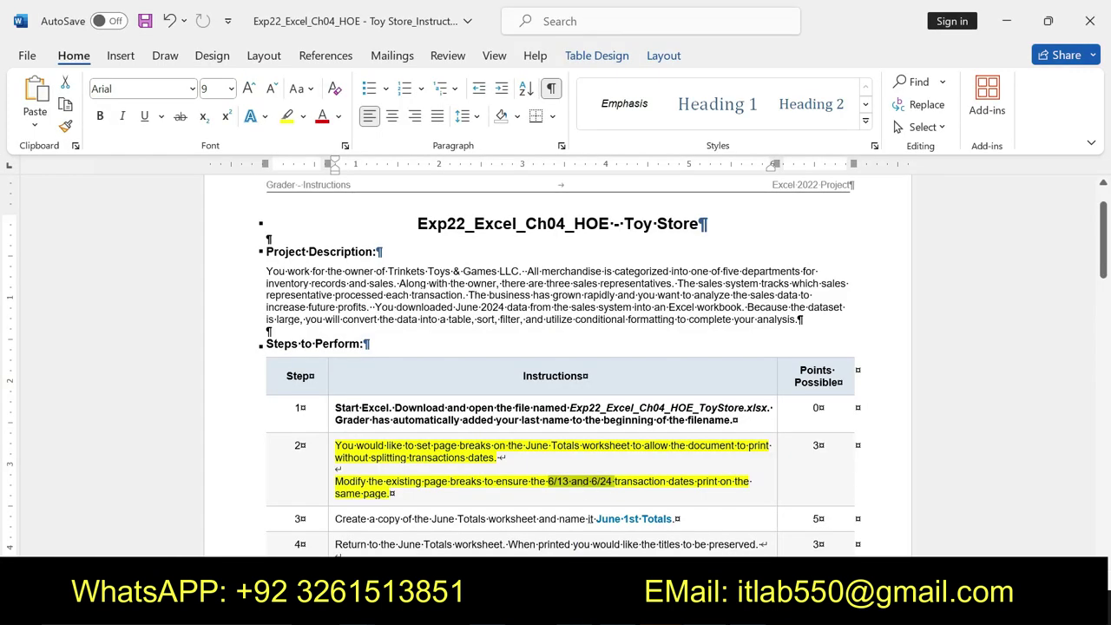
drag(591, 483, 614, 482)
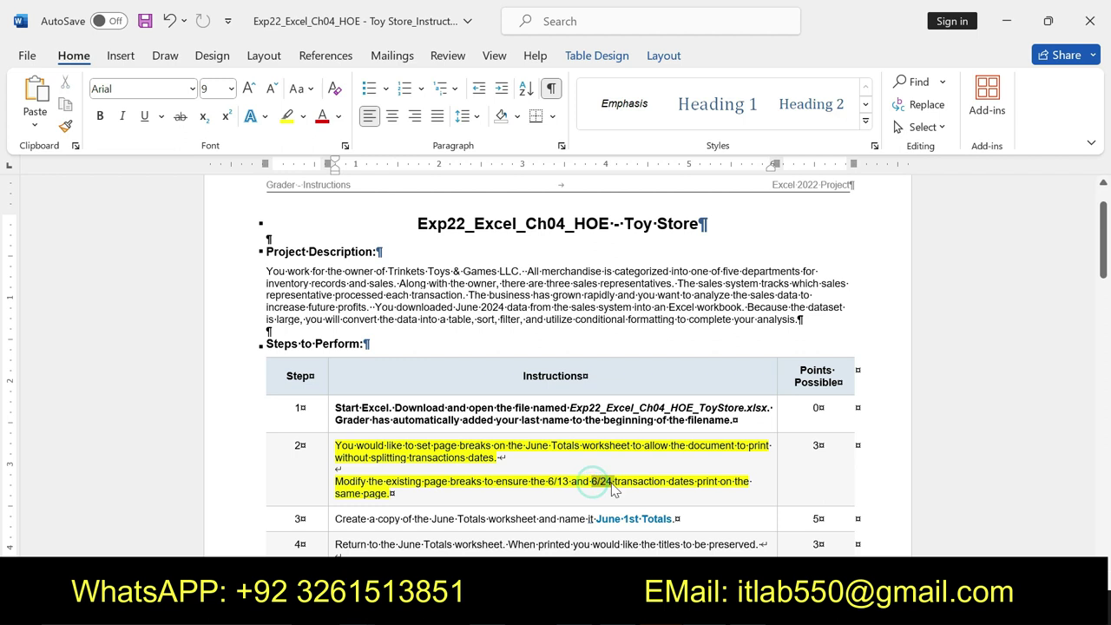
Insert a page break above row 84 so the 6/24 transactions print together.
key(alt+Tab)
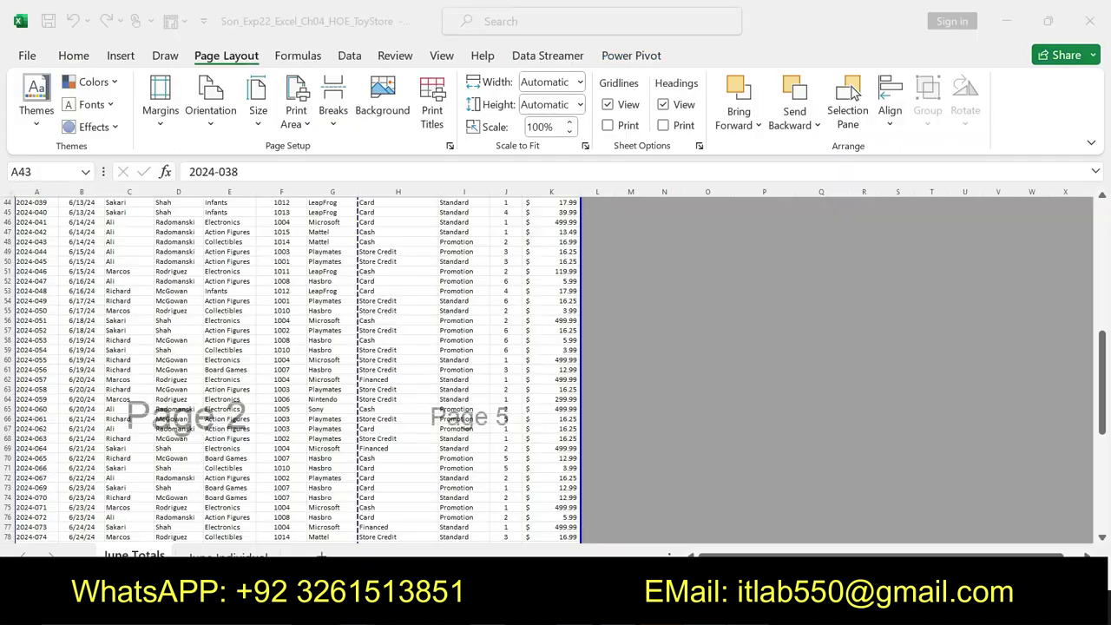
drag(1100, 382, 1100, 401)
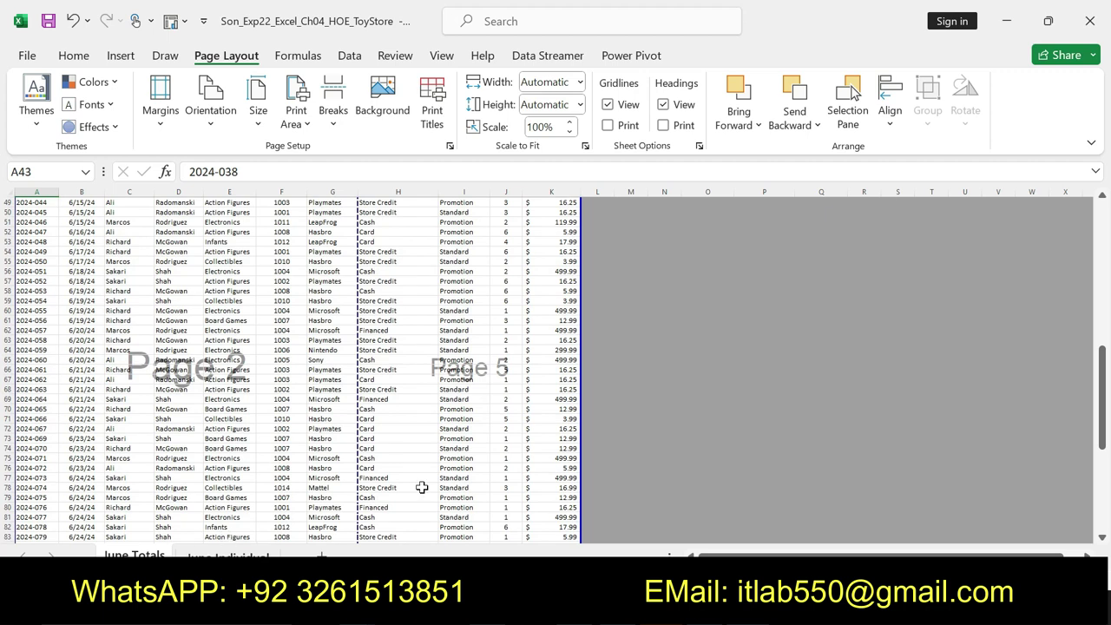
drag(1104, 391, 1104, 394)
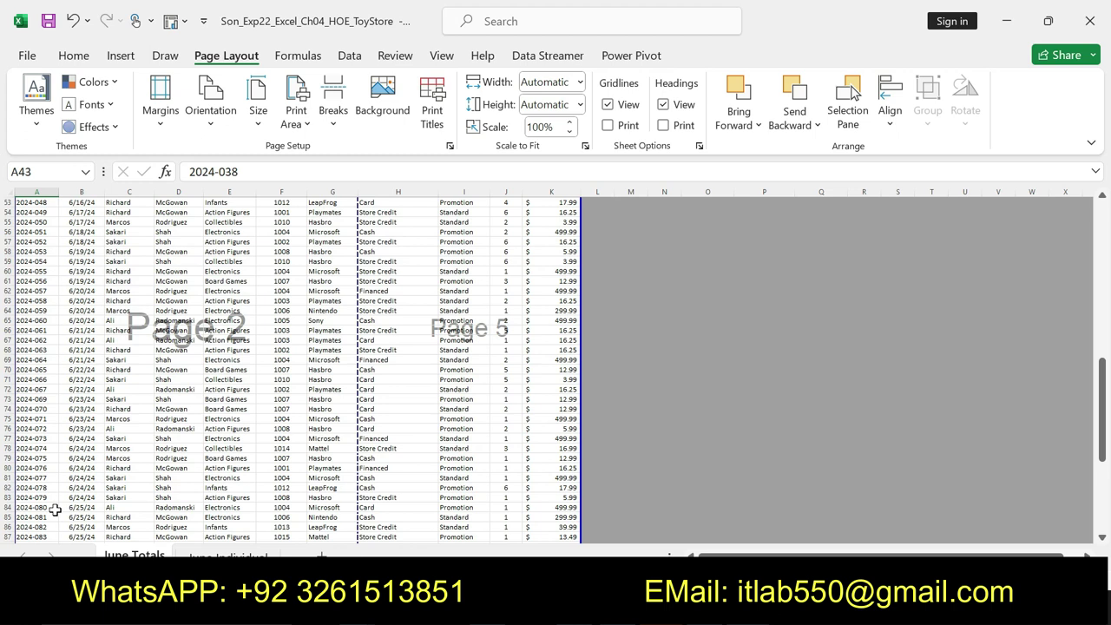
click(44, 508)
click(339, 128)
click(356, 144)
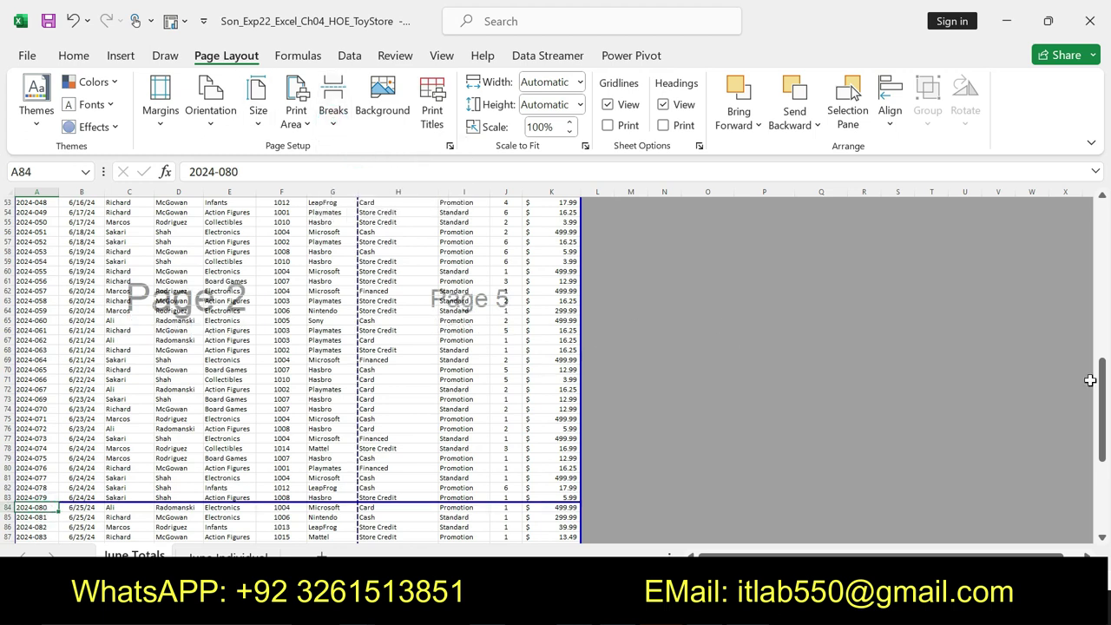
drag(1104, 399, 1101, 241)
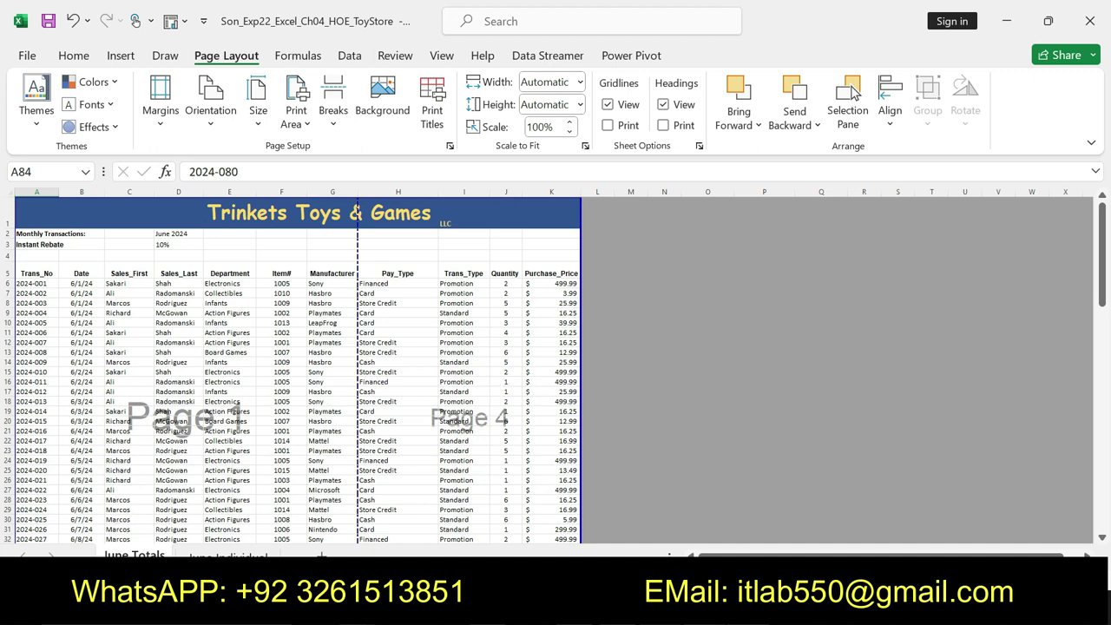
Remove the yellow highlight from Step 2 in the Word instructions.
key(alt+Tab)
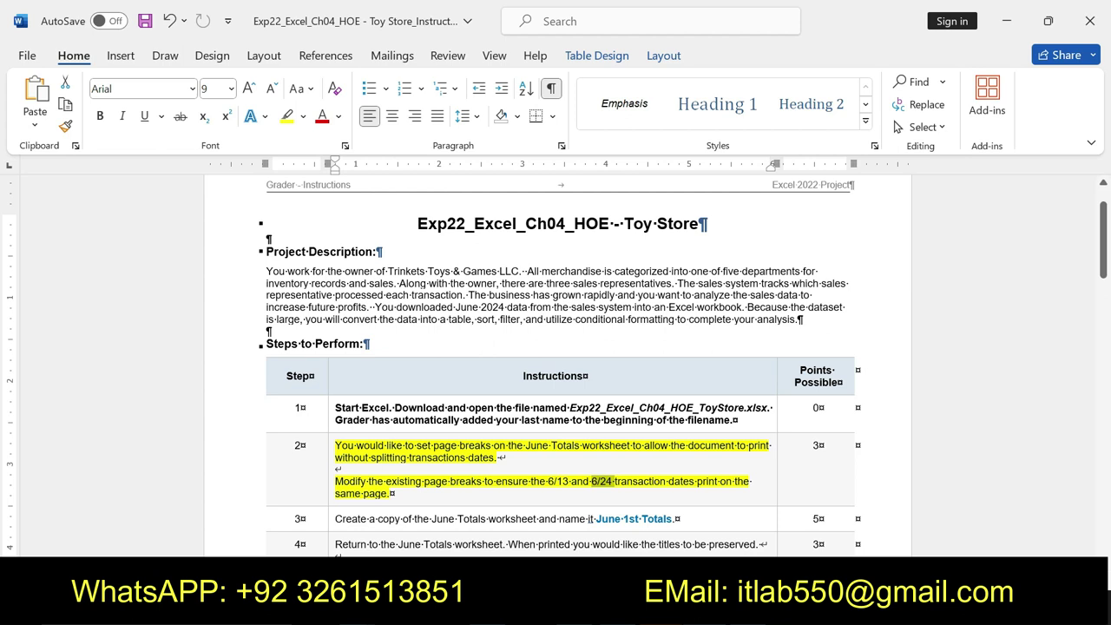
key(ctrl+z)
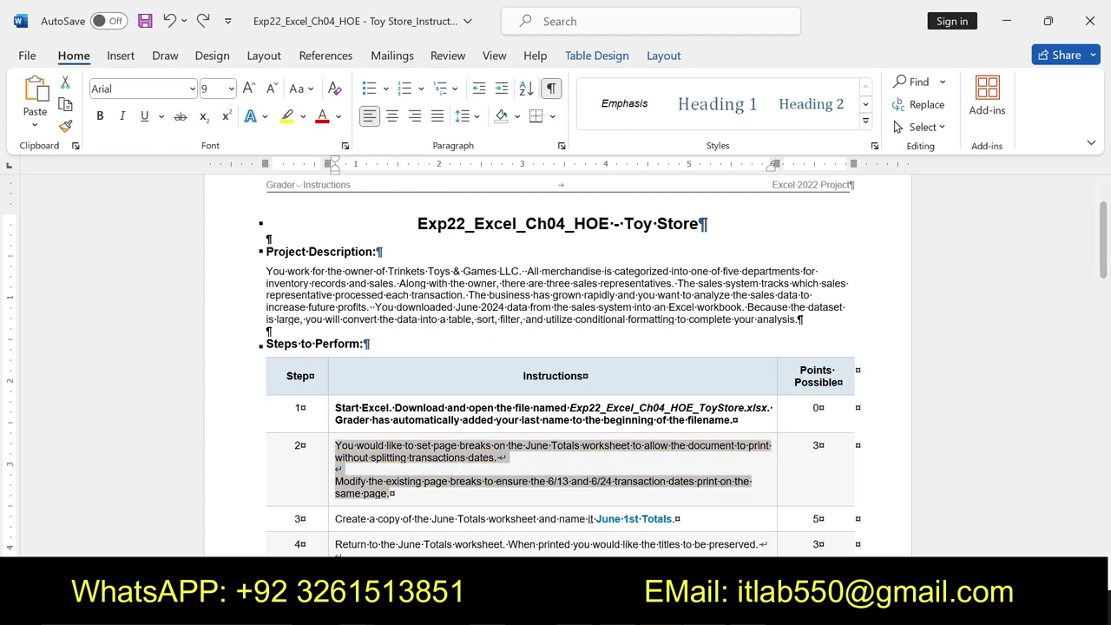
key(alt+Tab)
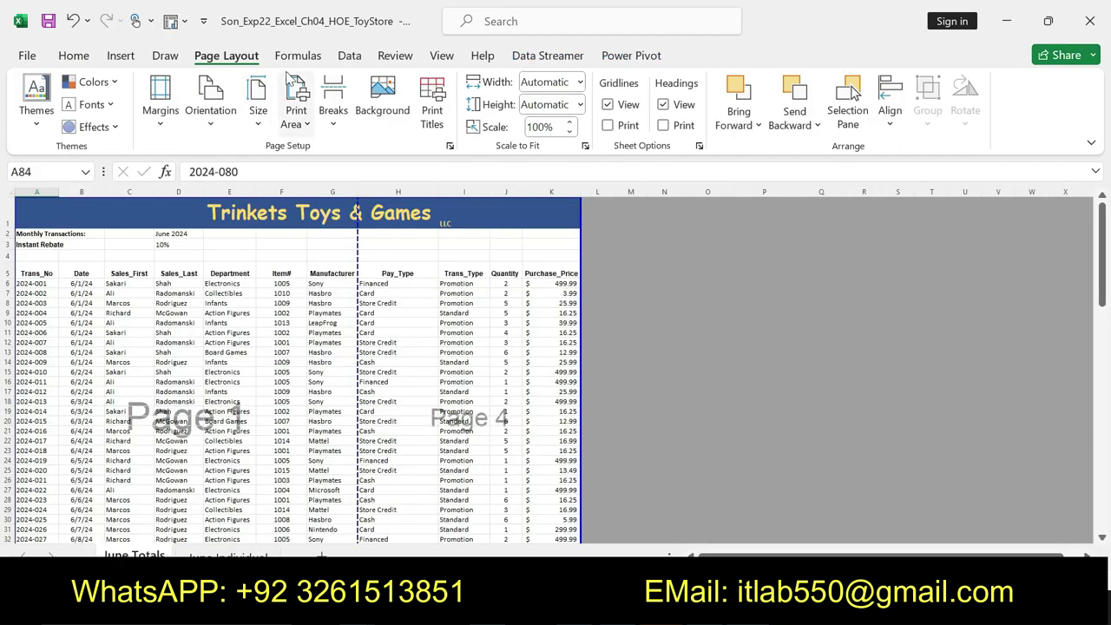
Put June Totals back in Normal view and select the Step 3 text in Word.
click(441, 55)
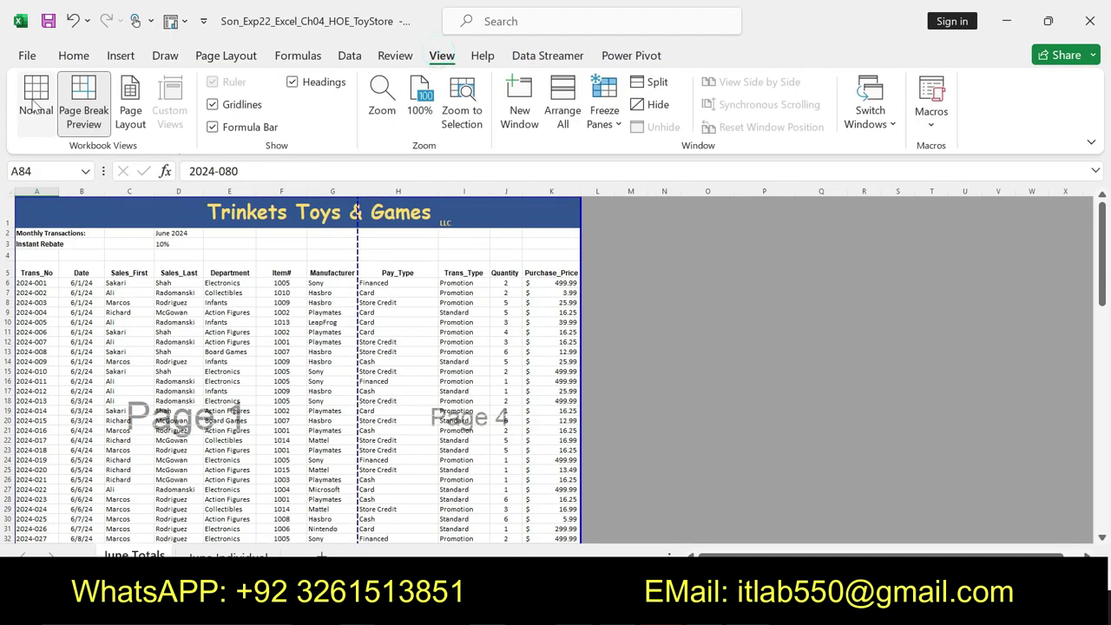
click(35, 98)
mouse_move(1102, 417)
mouse_down()
mouse_move(1103, 473)
mouse_move(1091, 228)
mouse_up()
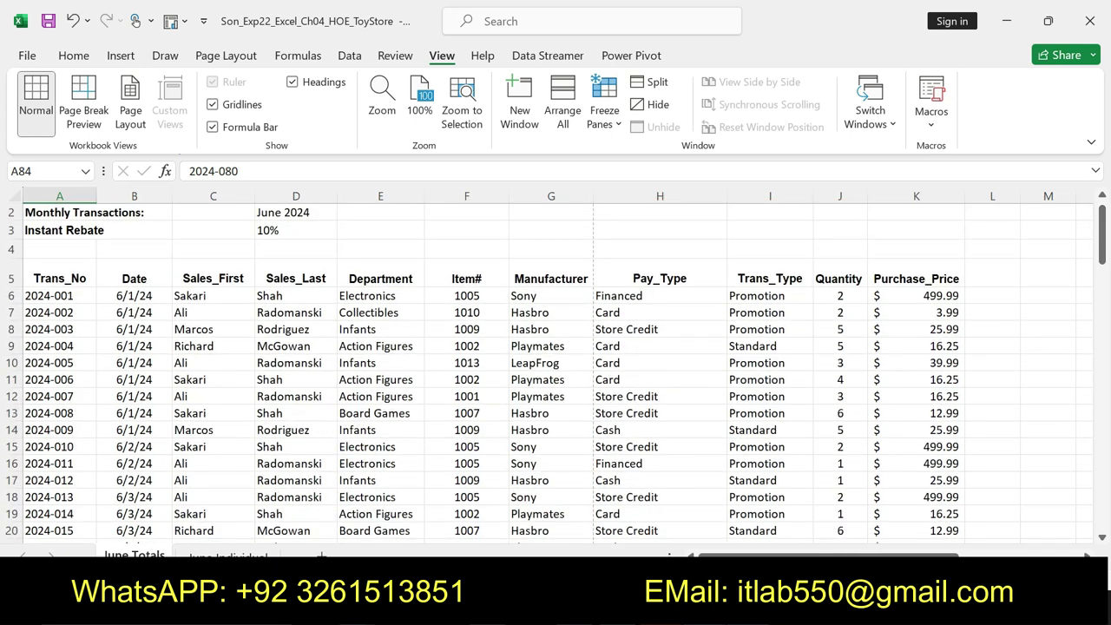
key(alt+Tab)
drag(335, 519, 672, 519)
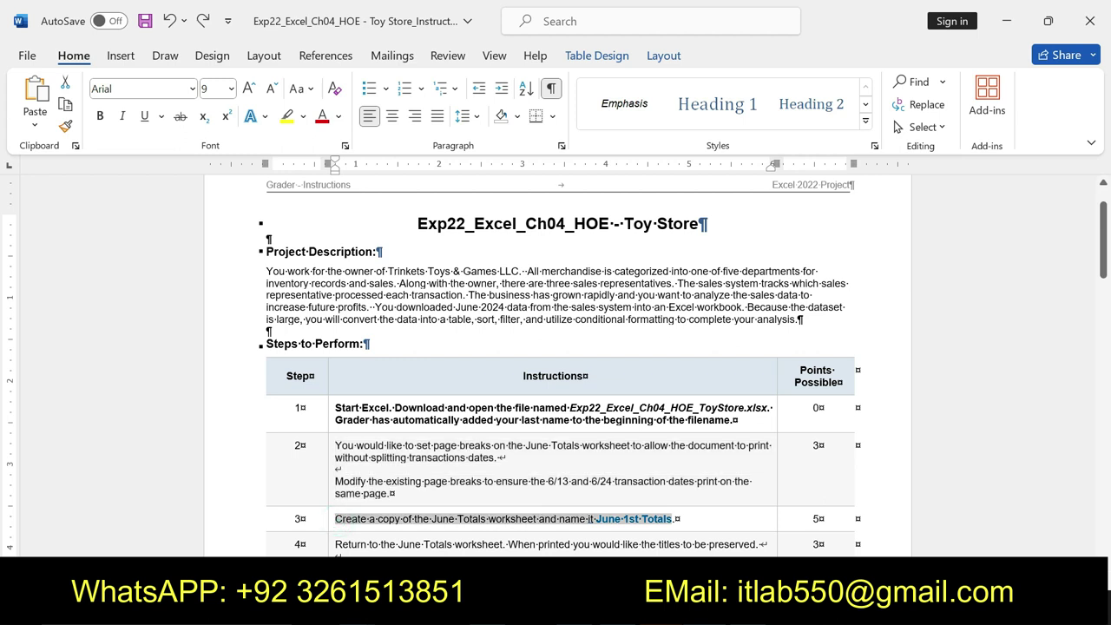
Highlight Step 3's copy-sheet instruction in yellow, noting the sheet name 'June 1st Totals'.
click(692, 484)
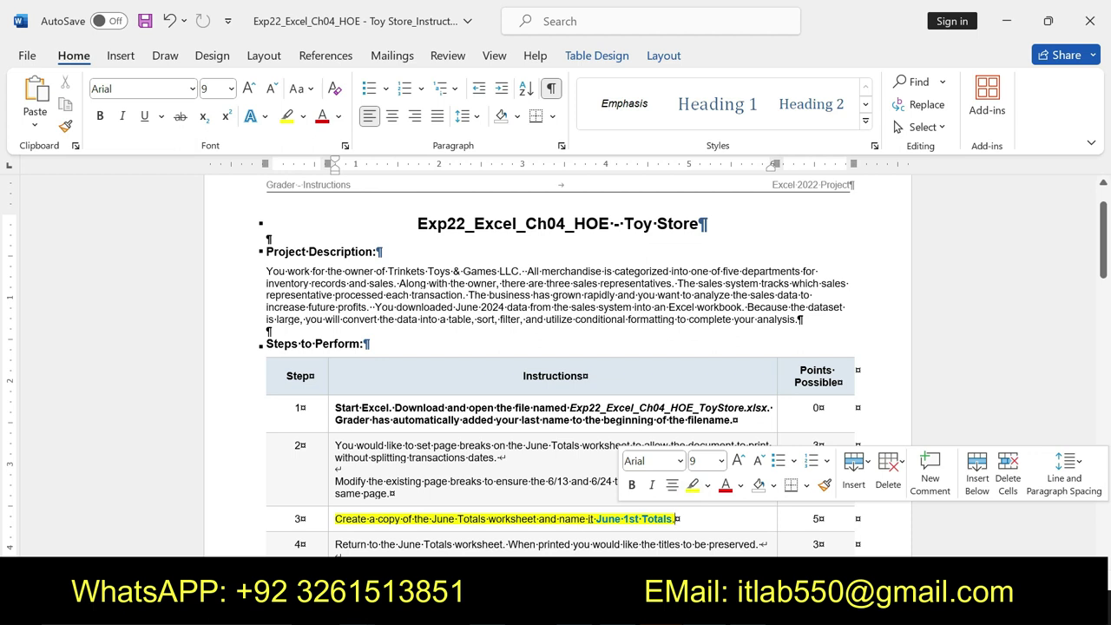
drag(596, 519, 672, 519)
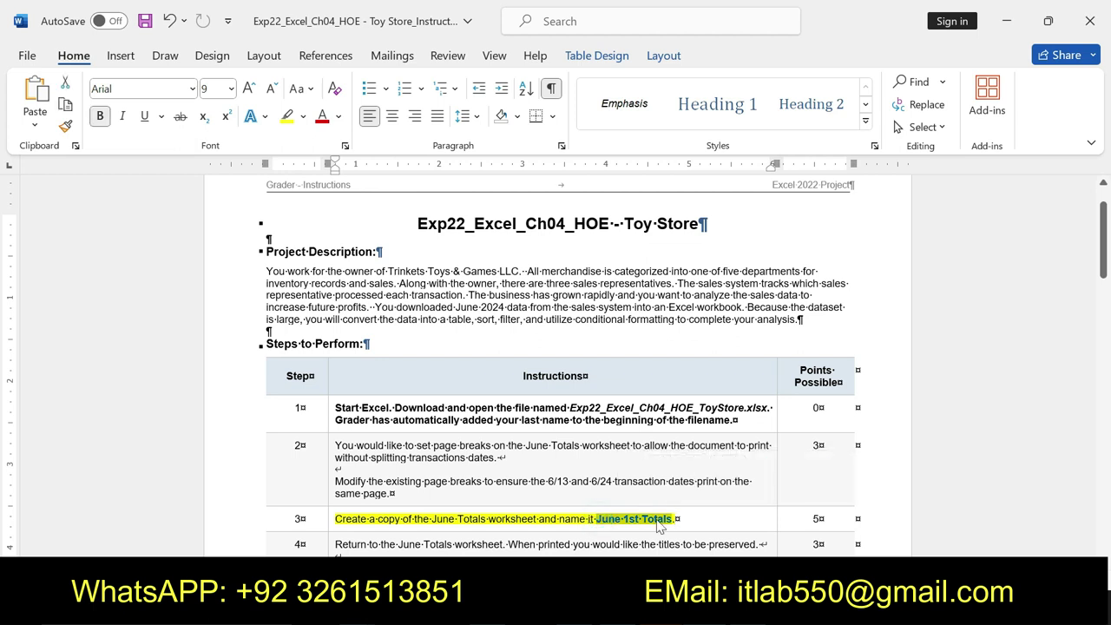
key(alt+Tab)
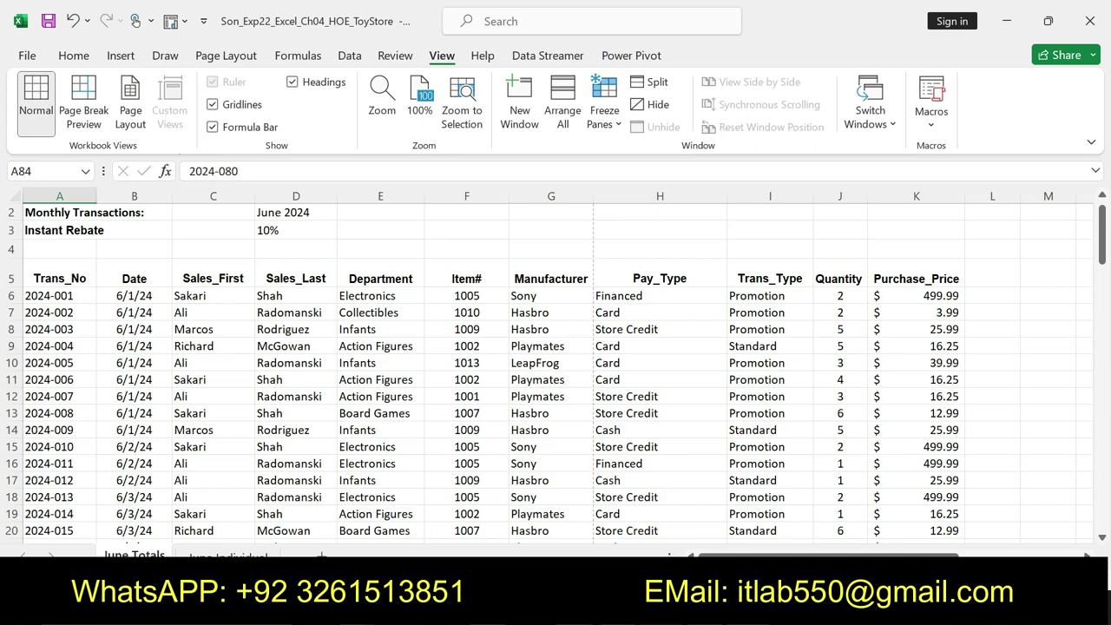
Create a copy of the June Totals sheet via Move or Copy.
key(alt+Tab)
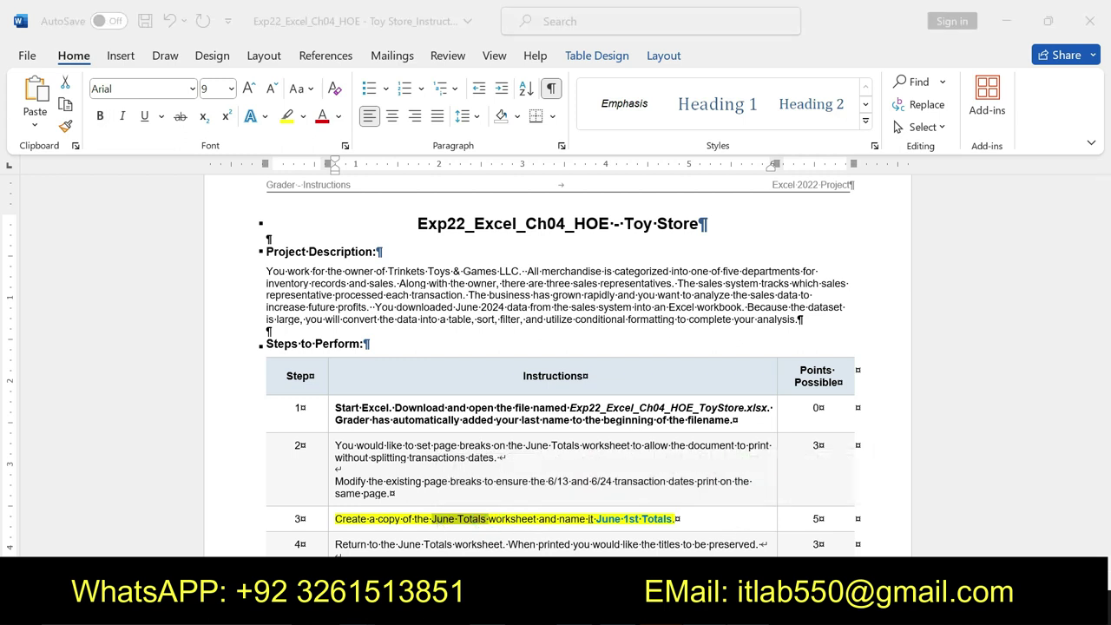
key(alt+Tab)
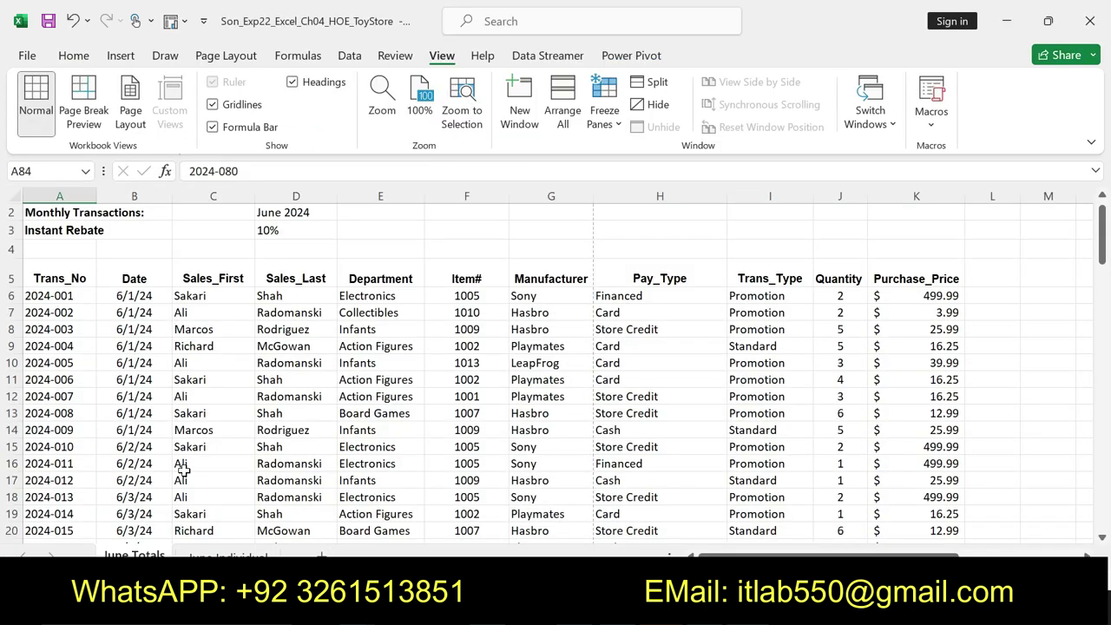
right_click(135, 553)
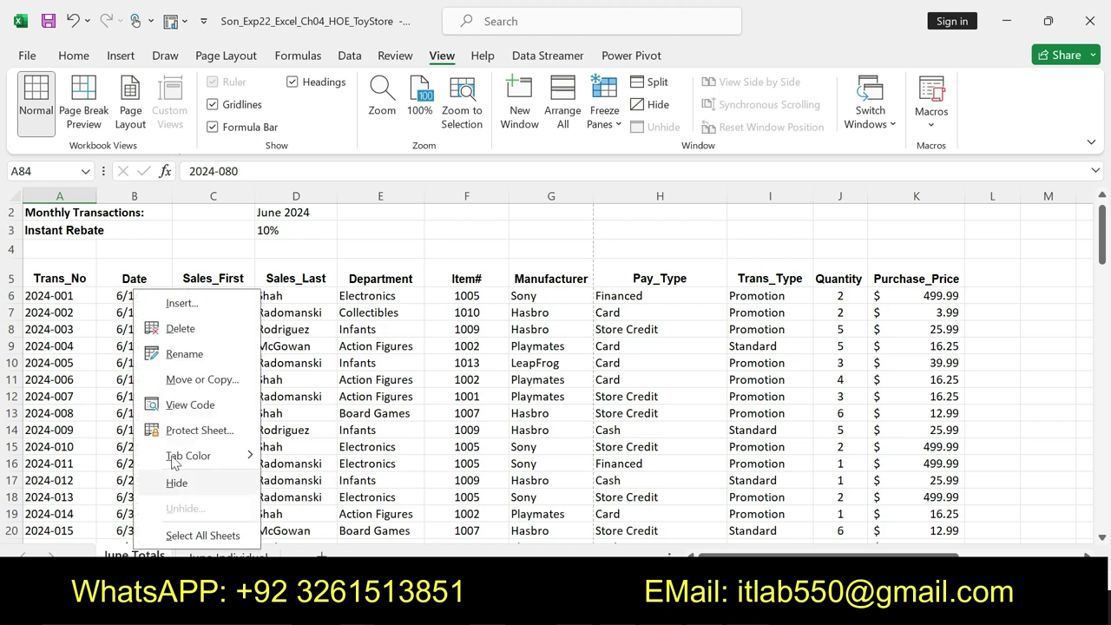
click(186, 380)
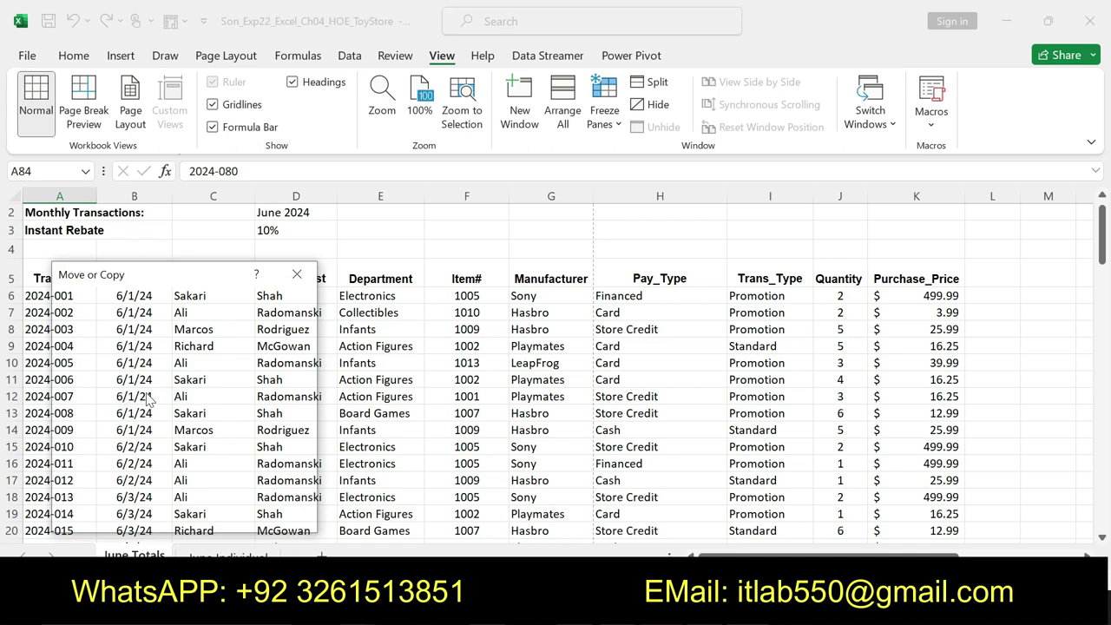
click(298, 276)
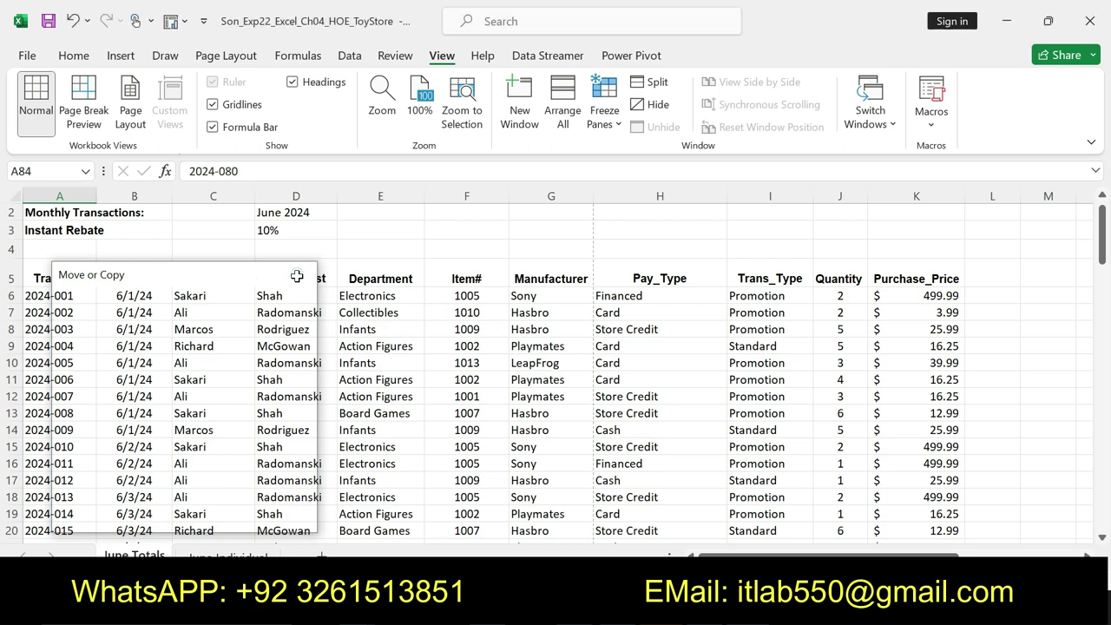
right_click(138, 555)
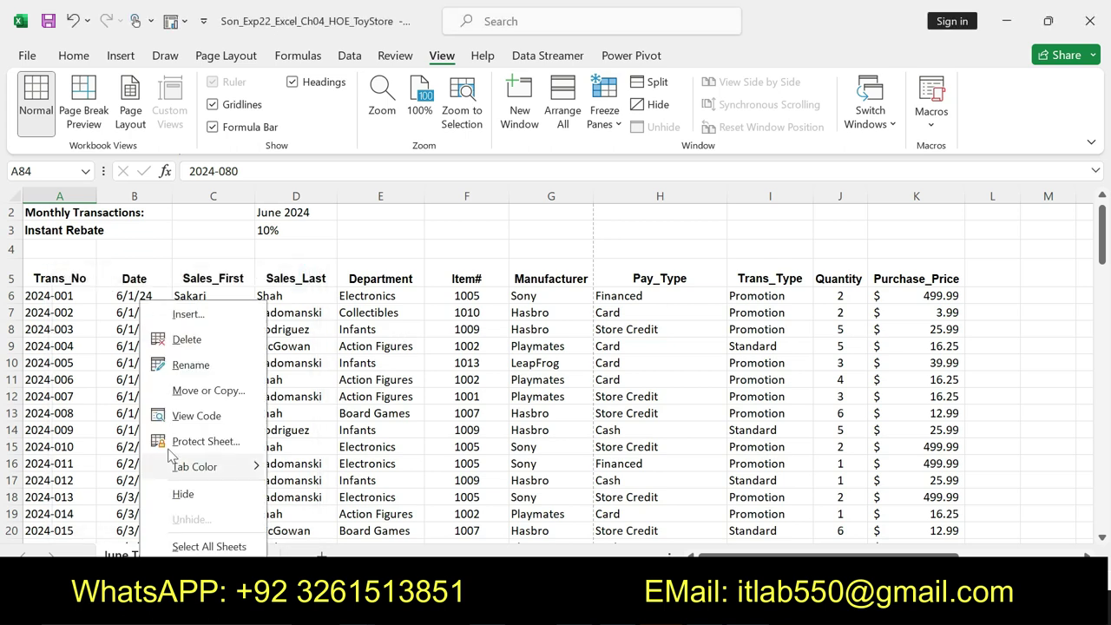
click(184, 391)
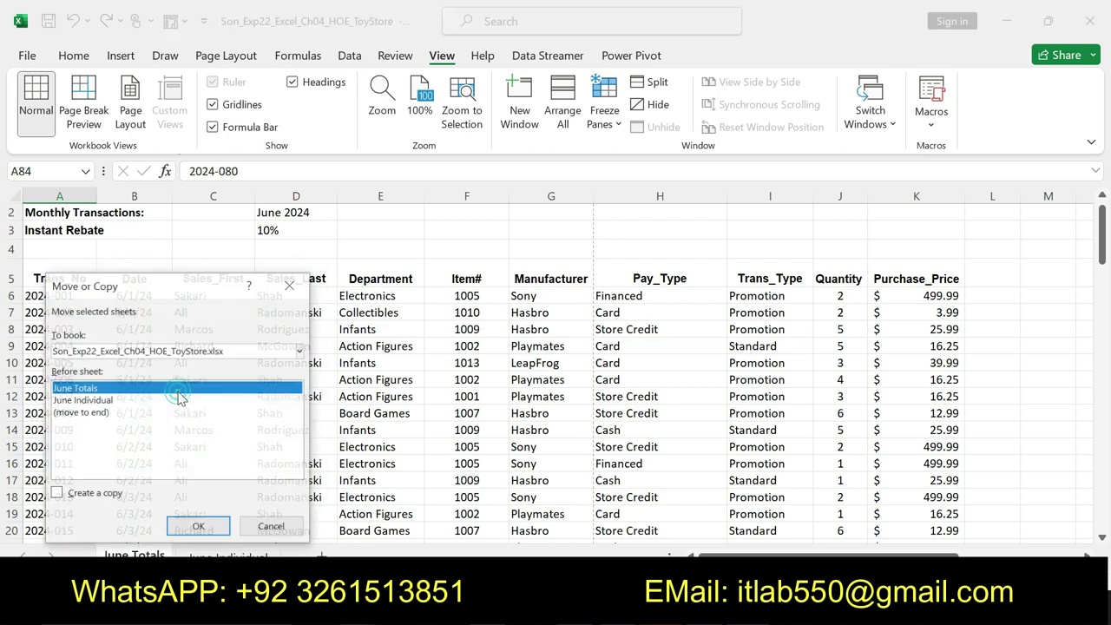
click(56, 493)
click(204, 525)
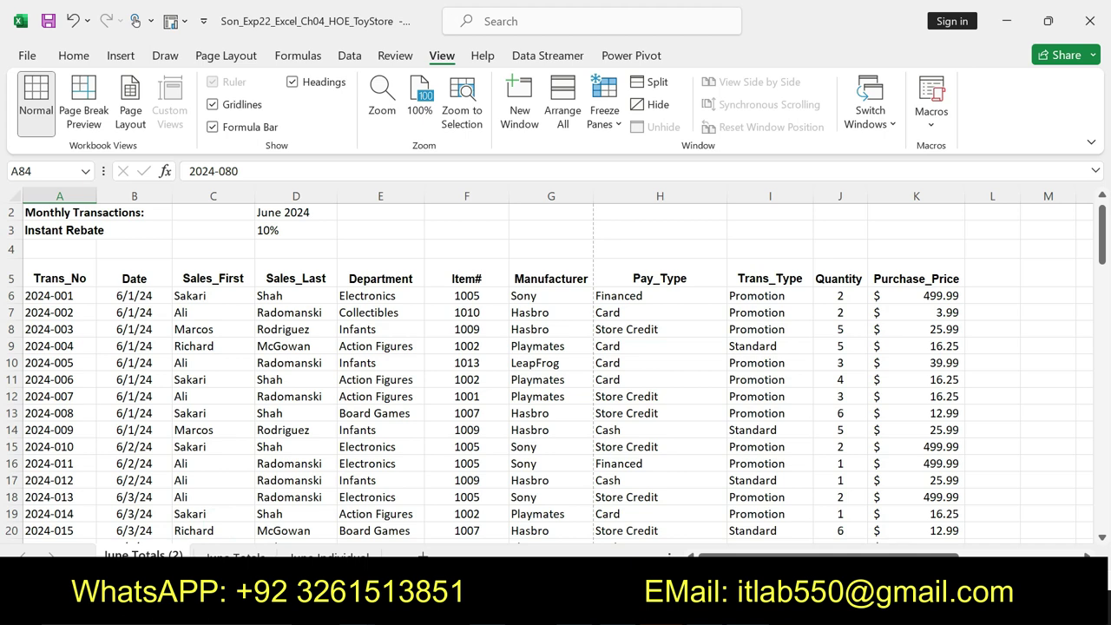
Rename the copied sheet to 'June 1st Totals'.
right_click(144, 554)
click(197, 363)
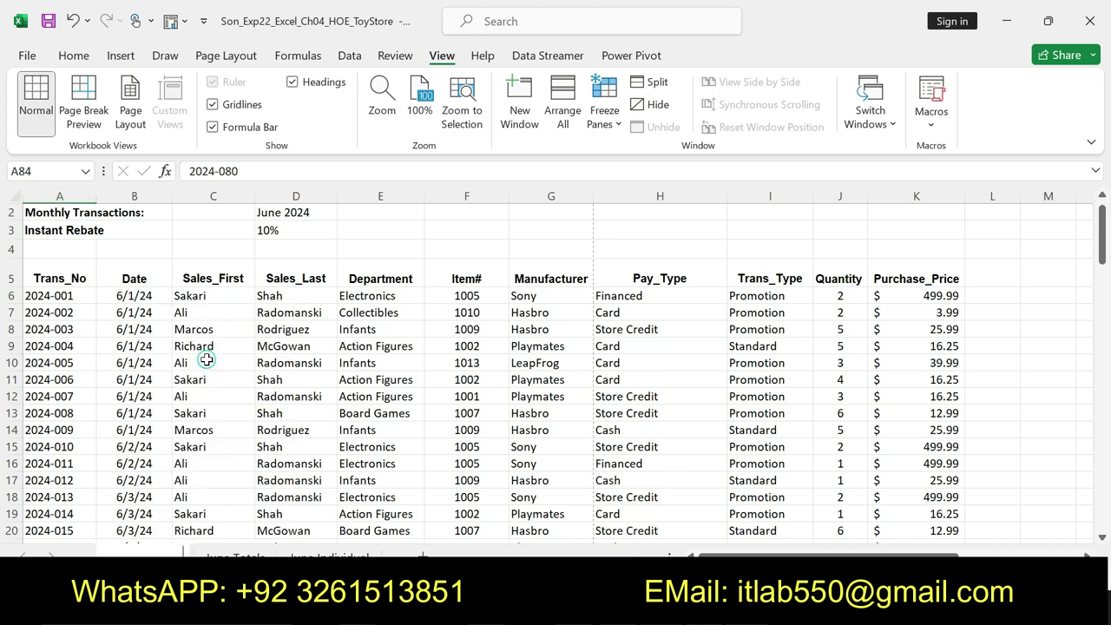
text(June 1st Totals)
key(Return)
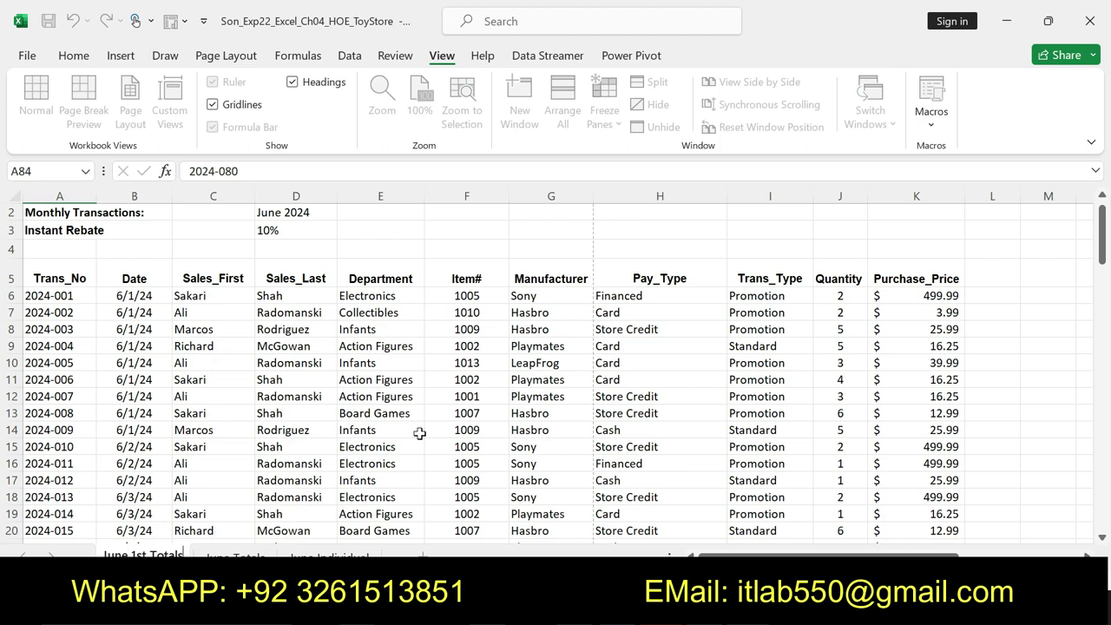
key(alt+Tab)
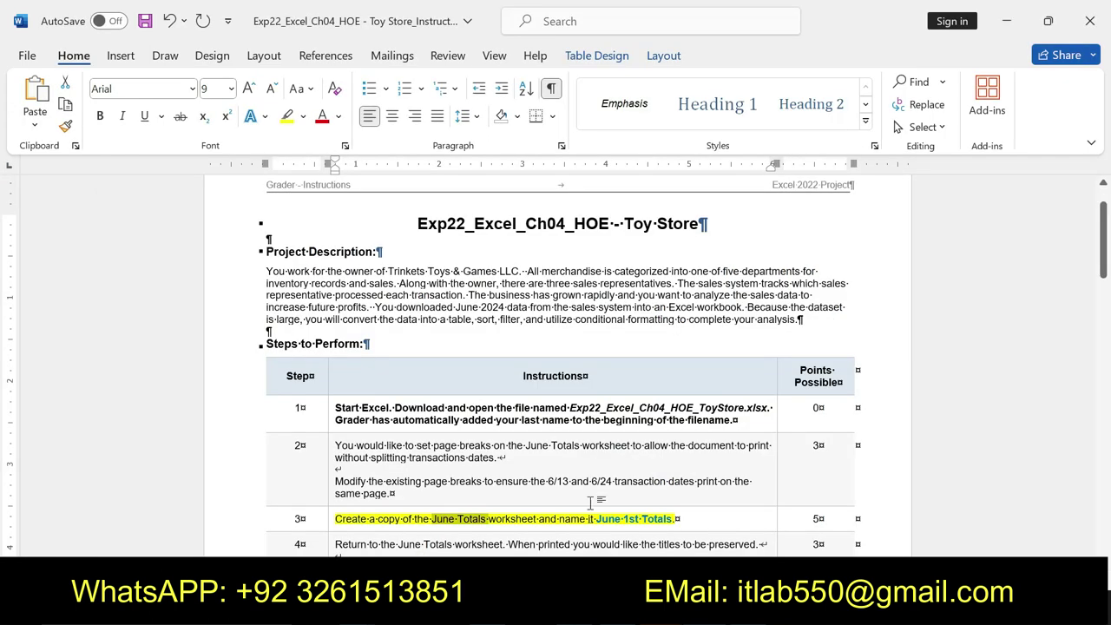
Clear Step 3's yellow highlight in the Word instructions.
click(644, 521)
key(ctrl+z)
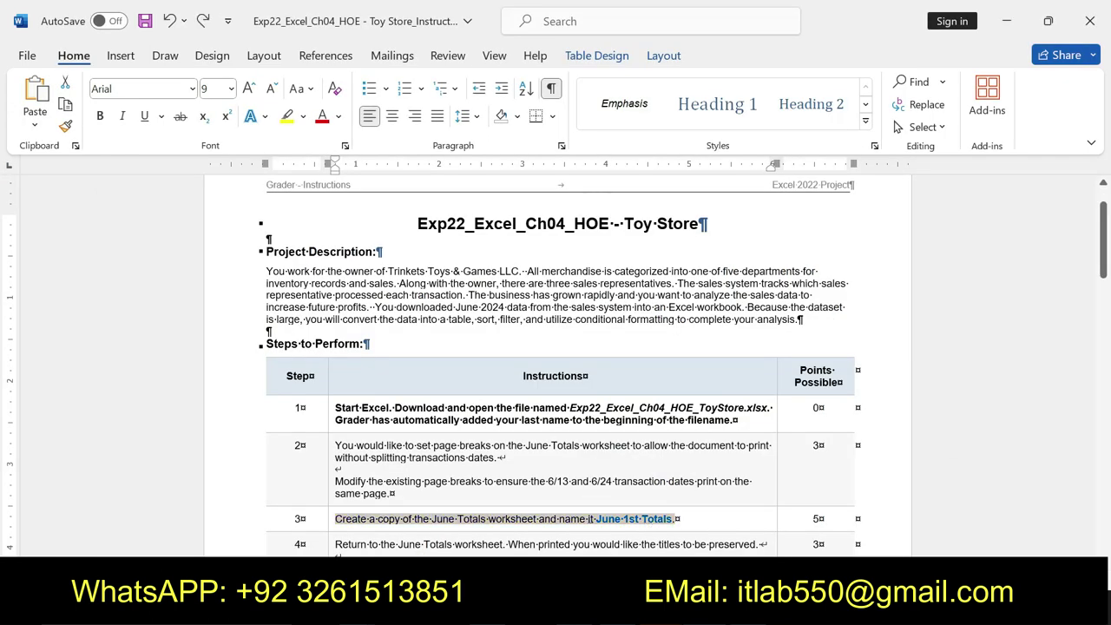
drag(1105, 287, 1105, 302)
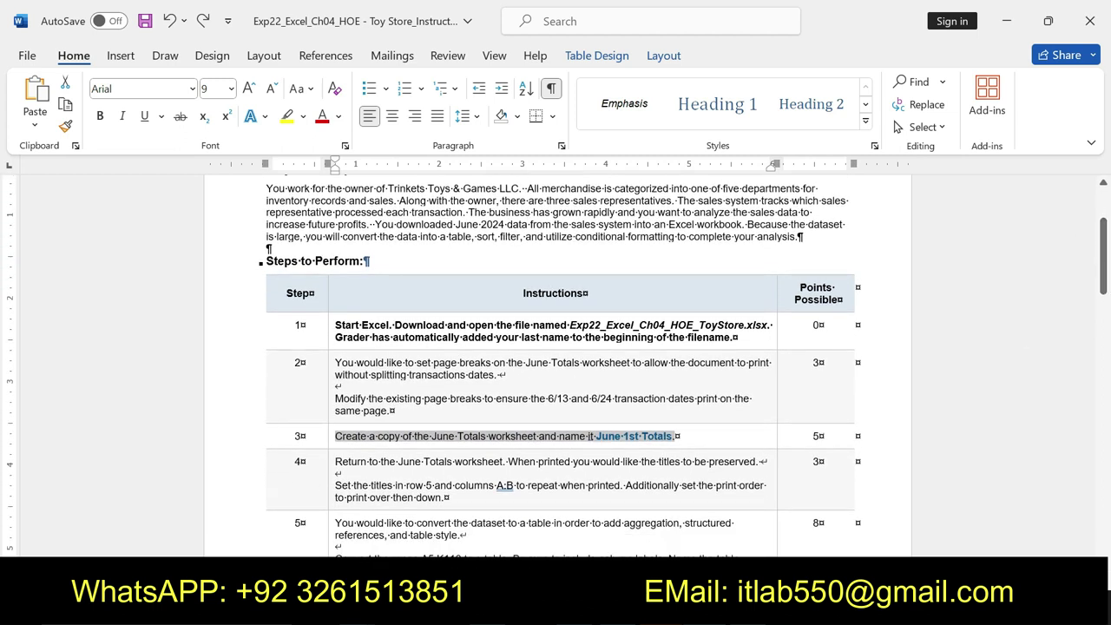
Highlight Step 4's print-titles and print-order instructions in yellow.
click(335, 461)
drag(335, 461, 446, 498)
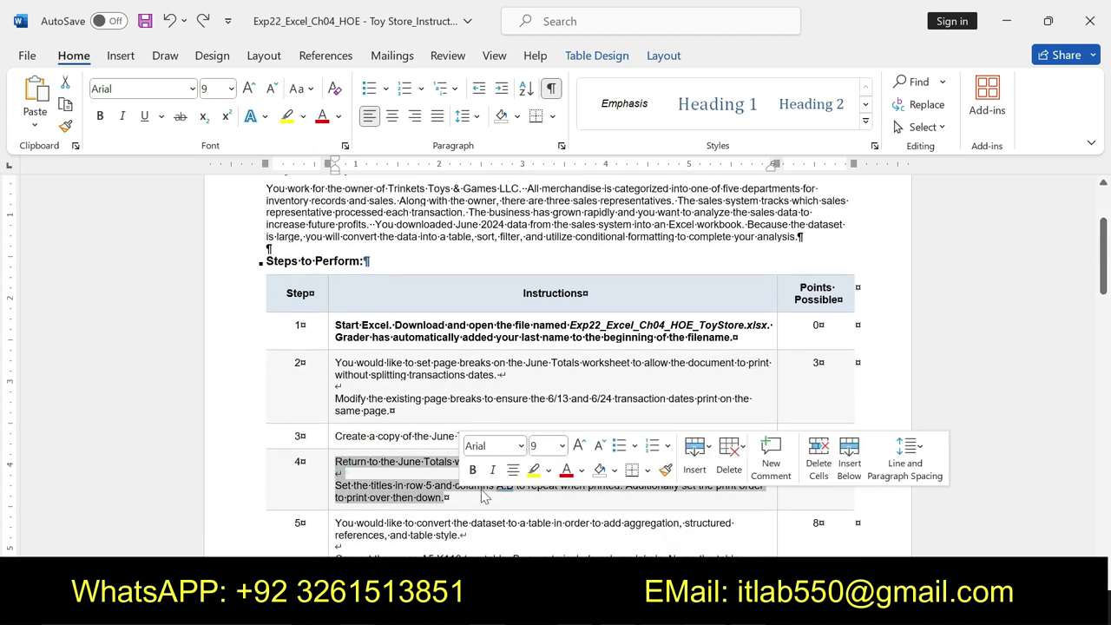
click(531, 470)
drag(335, 485, 624, 486)
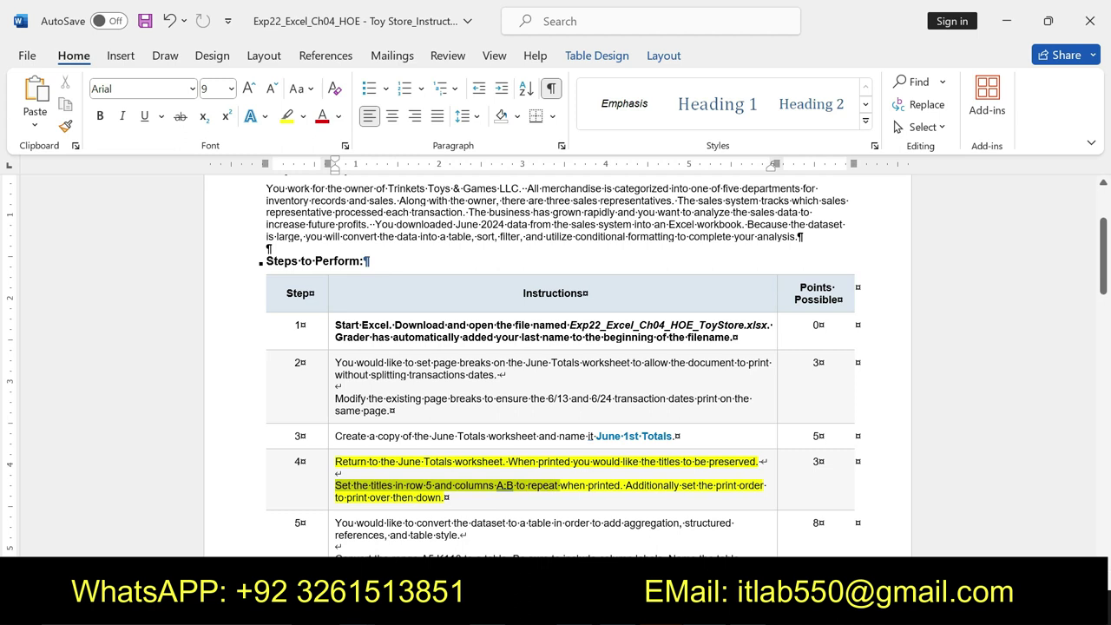
drag(623, 486, 585, 499)
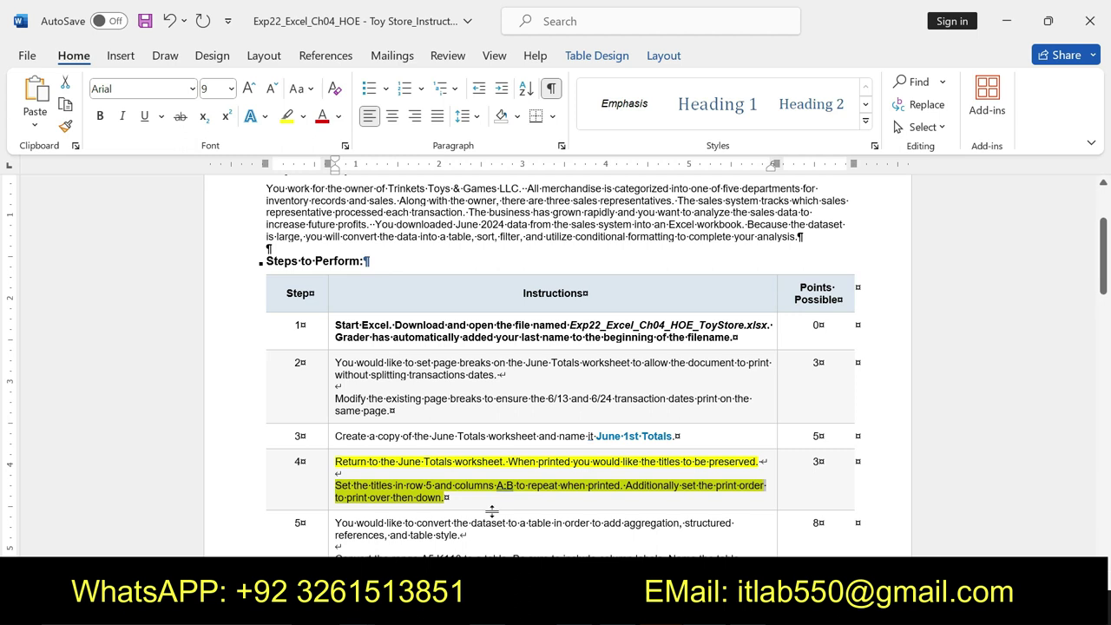
key(alt+Tab)
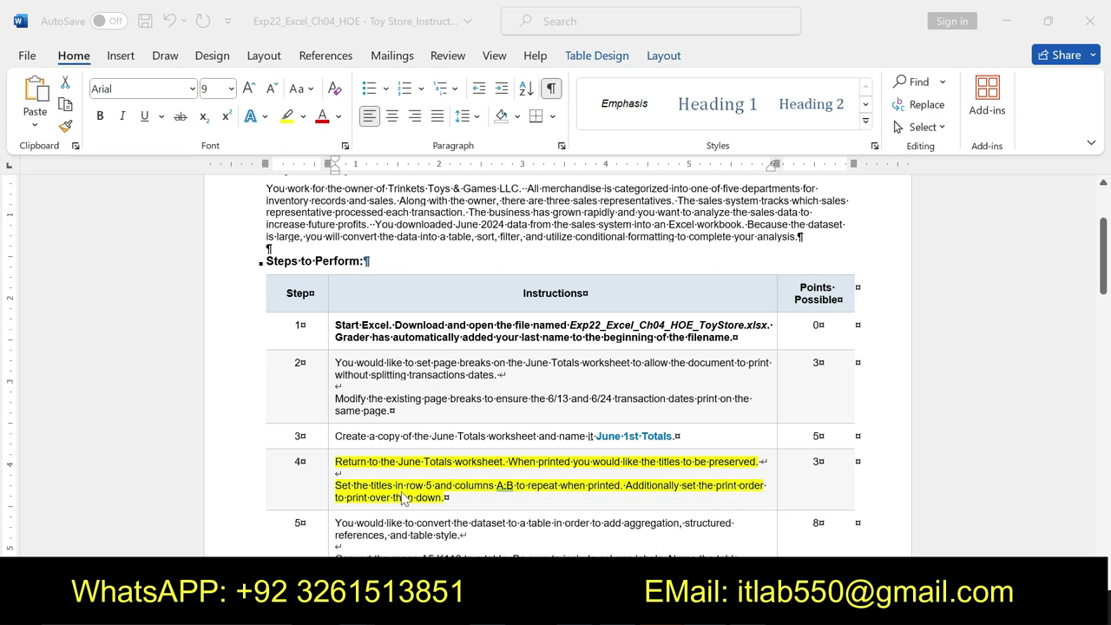
triple_click(339, 486)
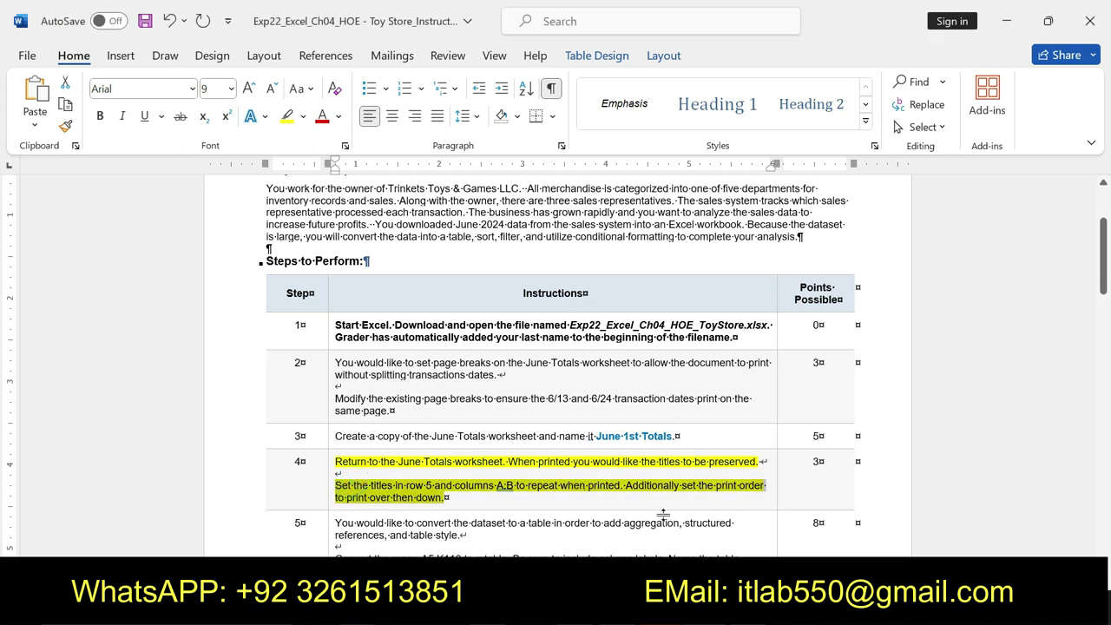
key(alt+Tab)
drag(399, 461, 503, 461)
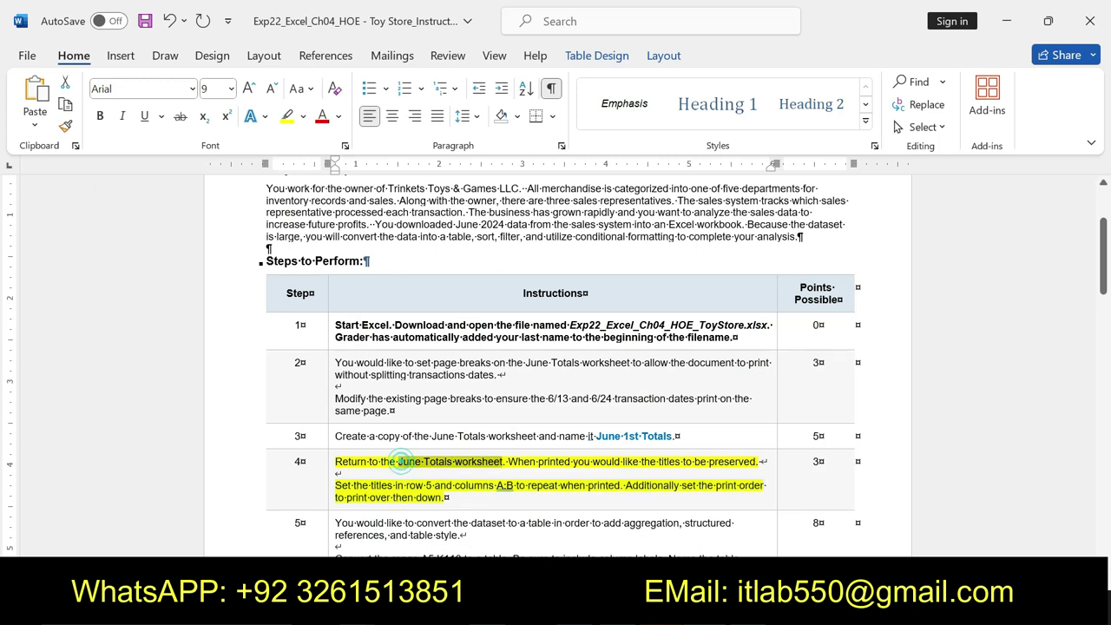
Set June Totals print titles to repeat row 5 at top and columns A:B at left.
key(alt+Tab)
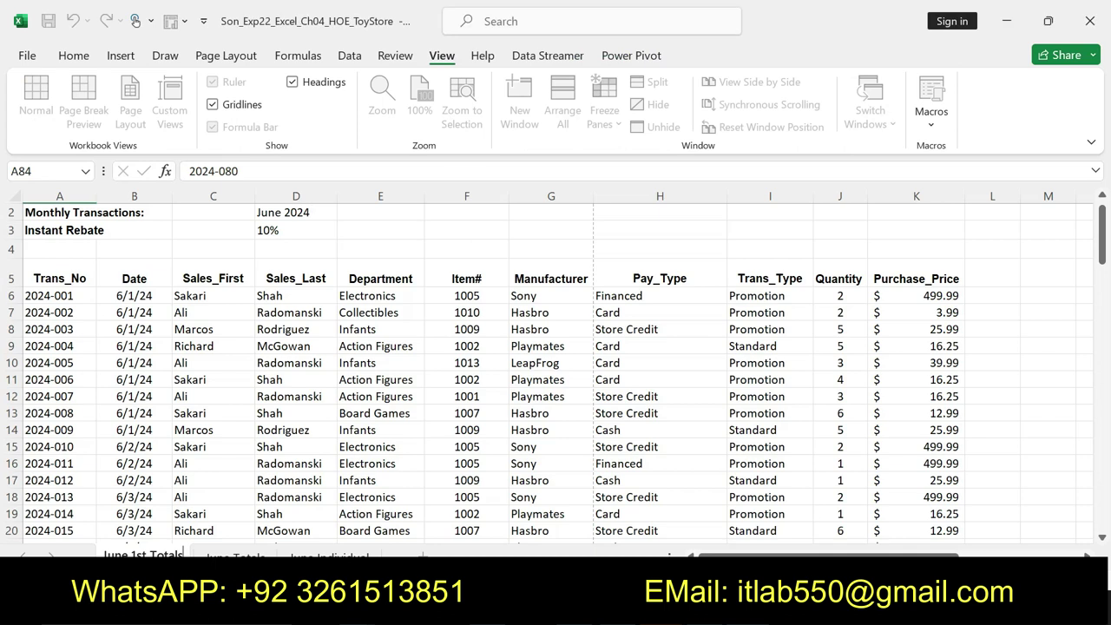
key(ctrl+Page_Down)
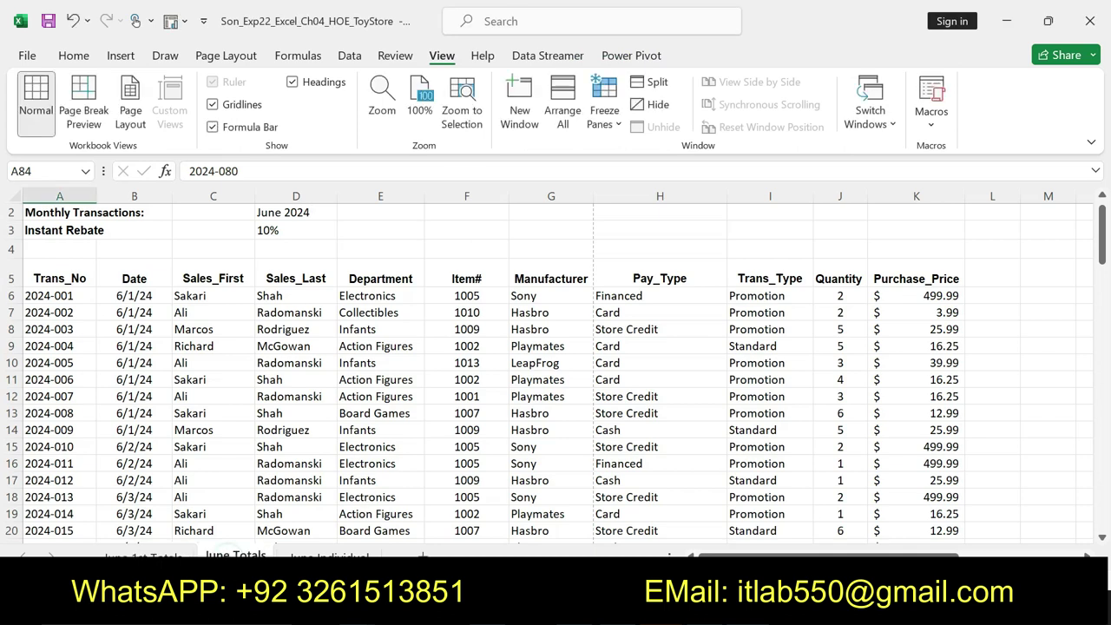
click(225, 56)
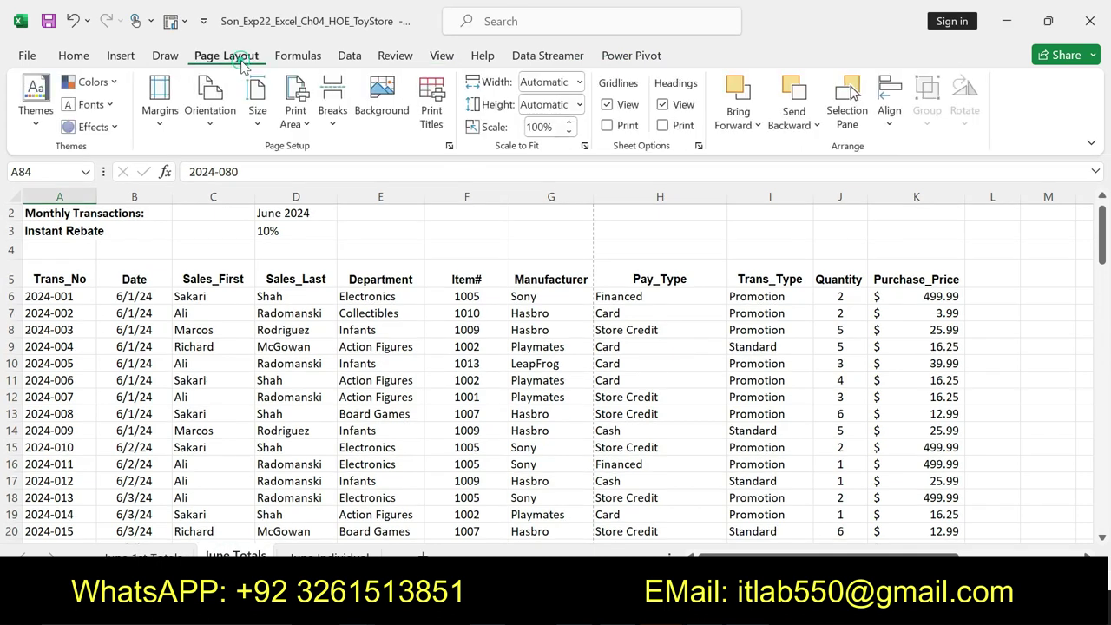
click(432, 102)
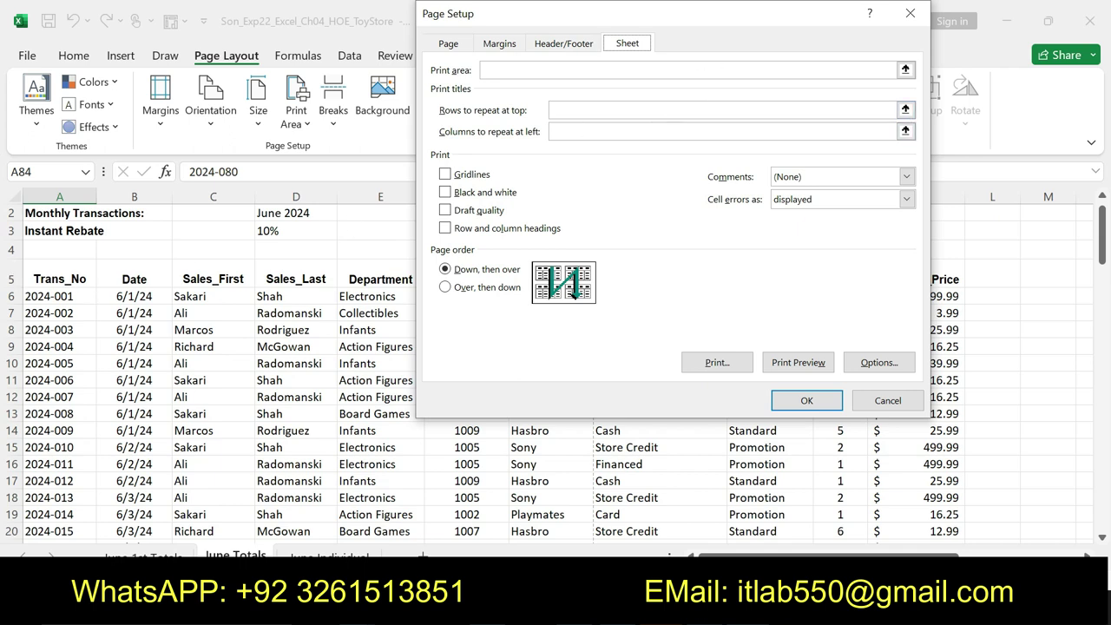
click(607, 113)
click(16, 273)
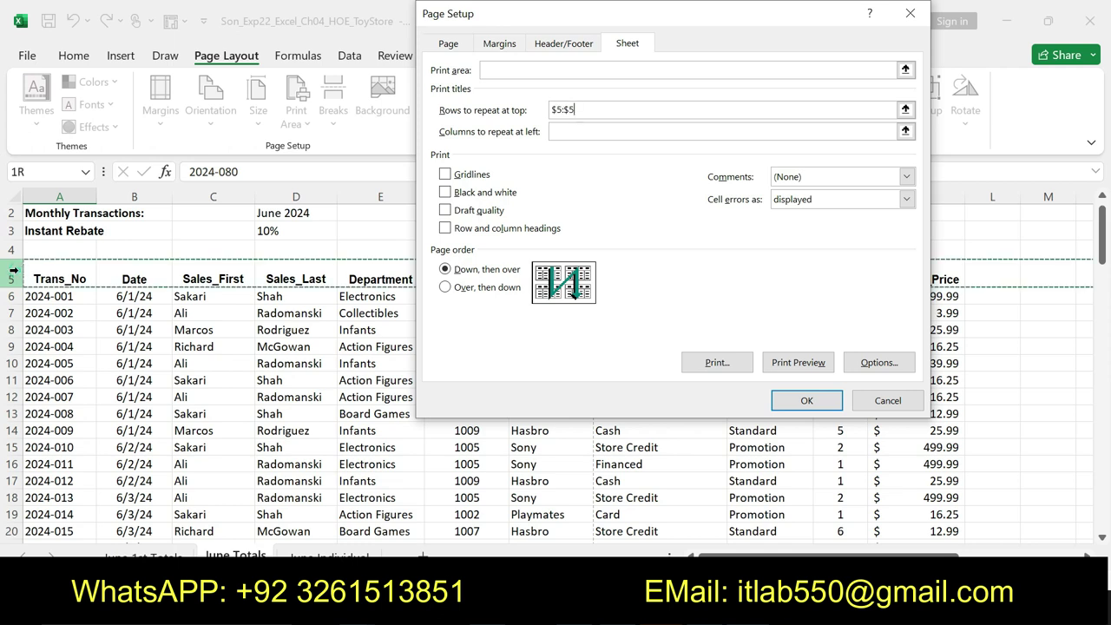
click(576, 130)
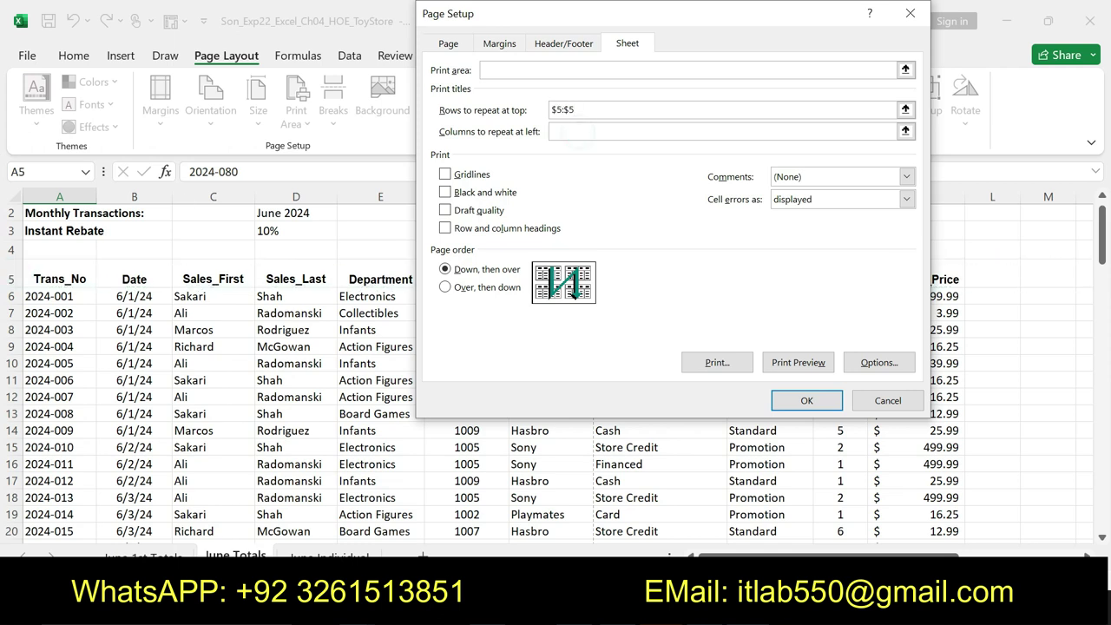
text(A:B)
click(807, 402)
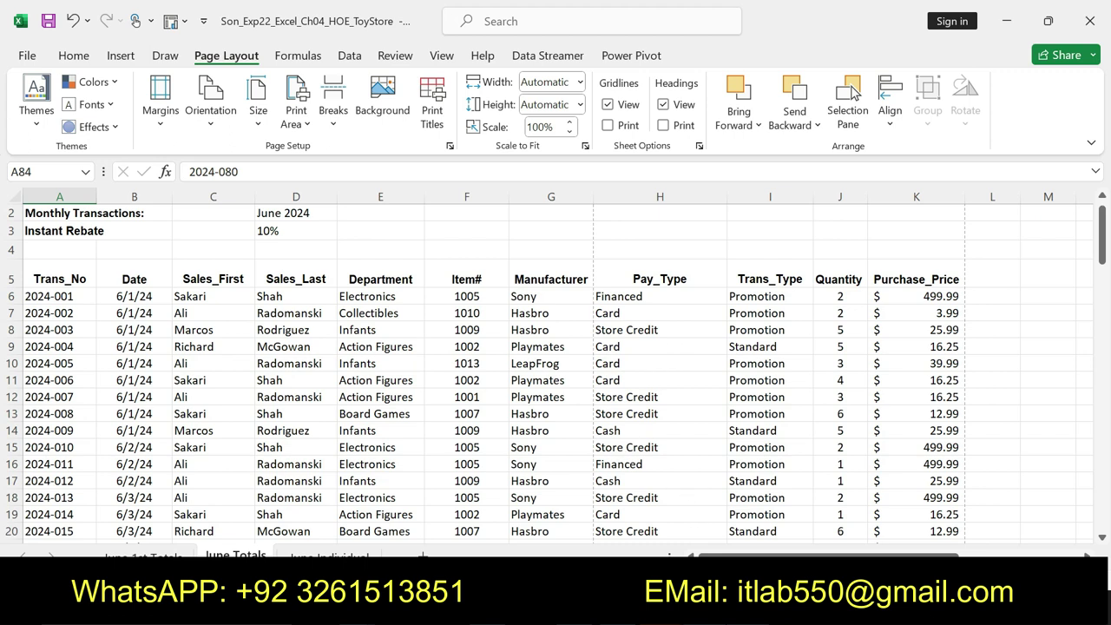
key(alt+Tab)
drag(335, 461, 450, 497)
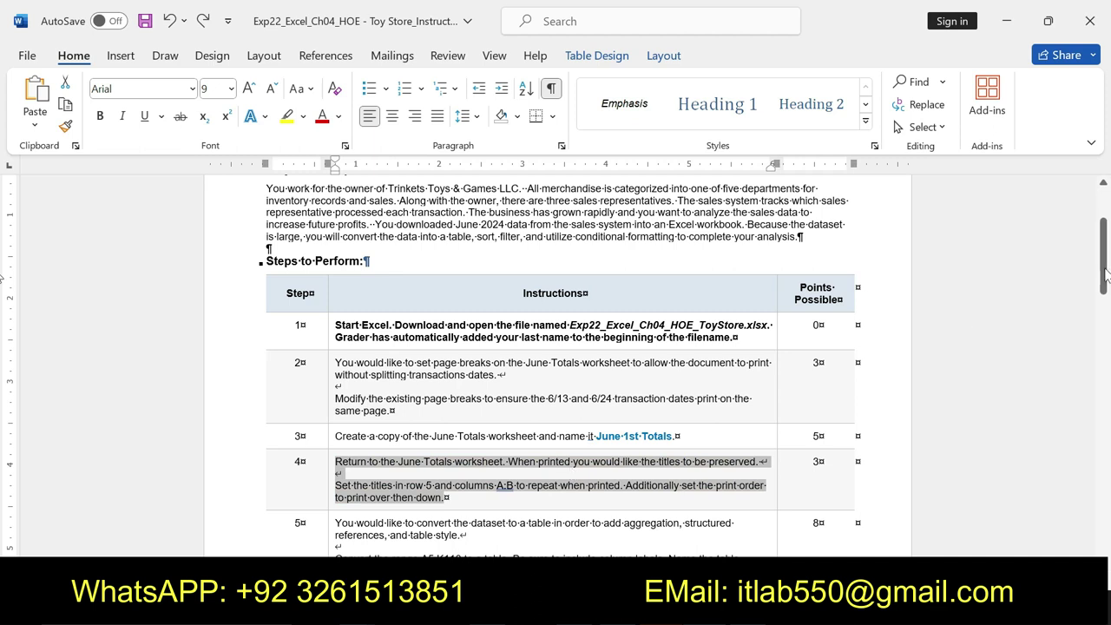
Make Step 5's table instructions bold and highlight them in yellow.
drag(1104, 261, 1104, 269)
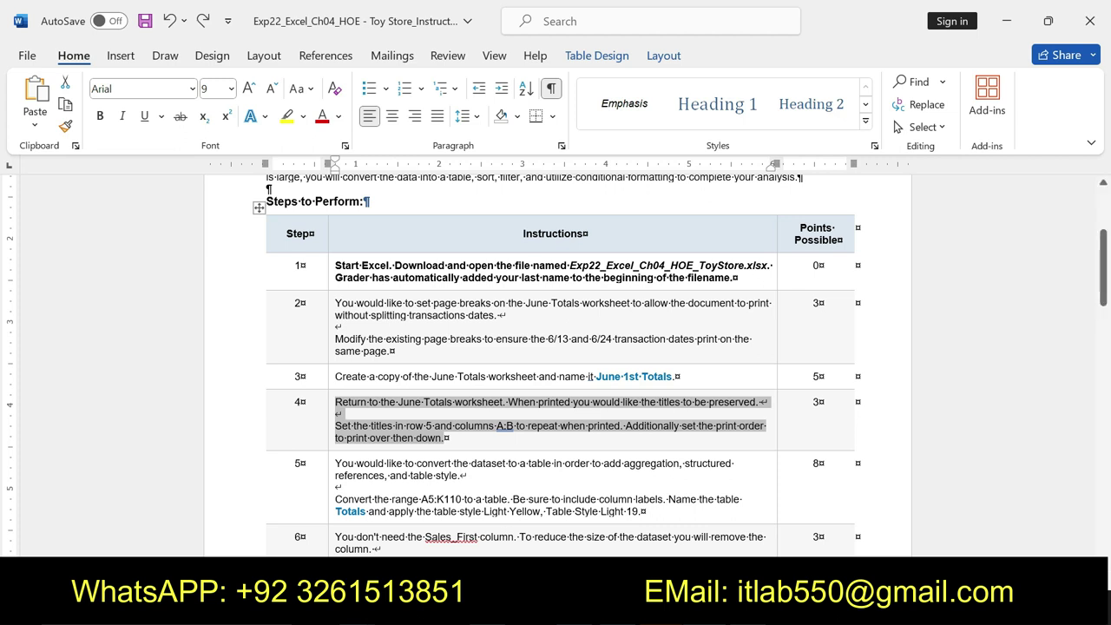
drag(335, 462, 646, 511)
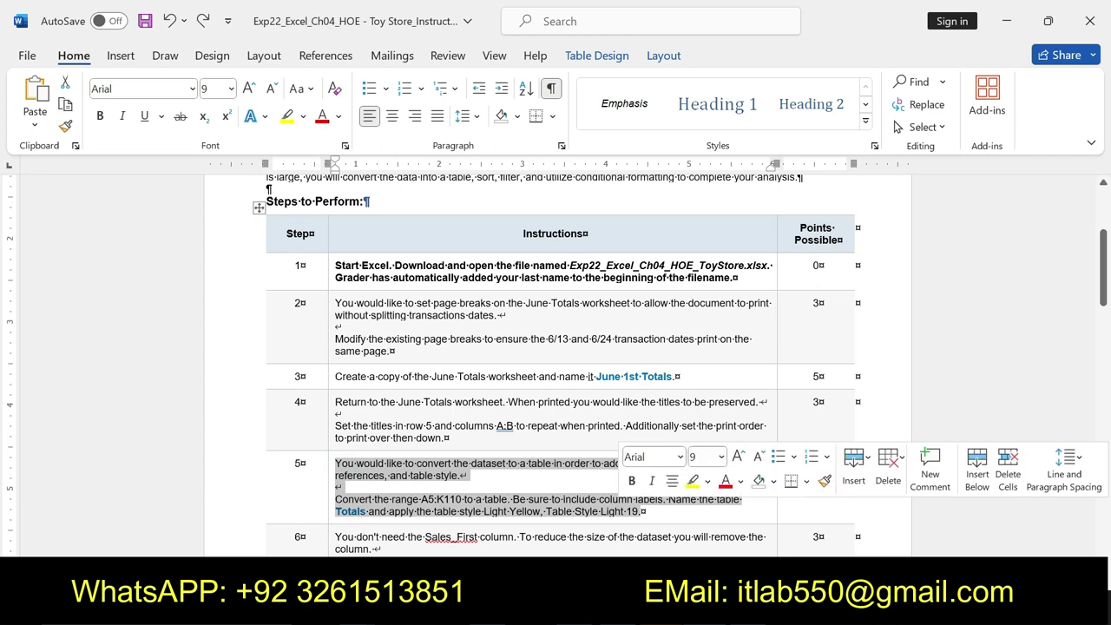
click(633, 482)
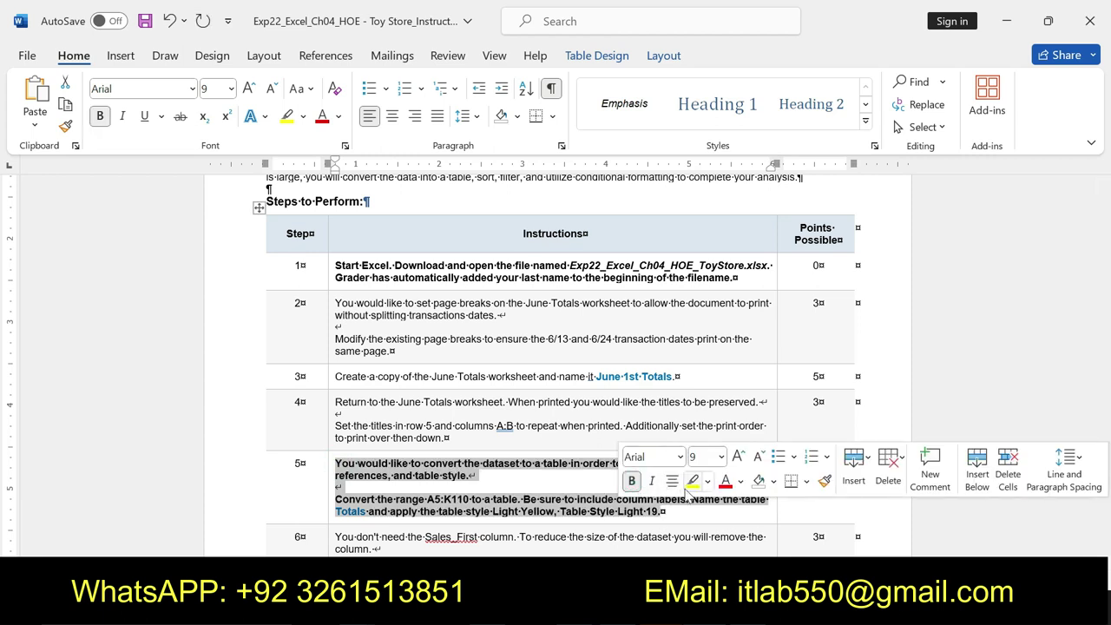
click(691, 482)
drag(335, 499, 666, 513)
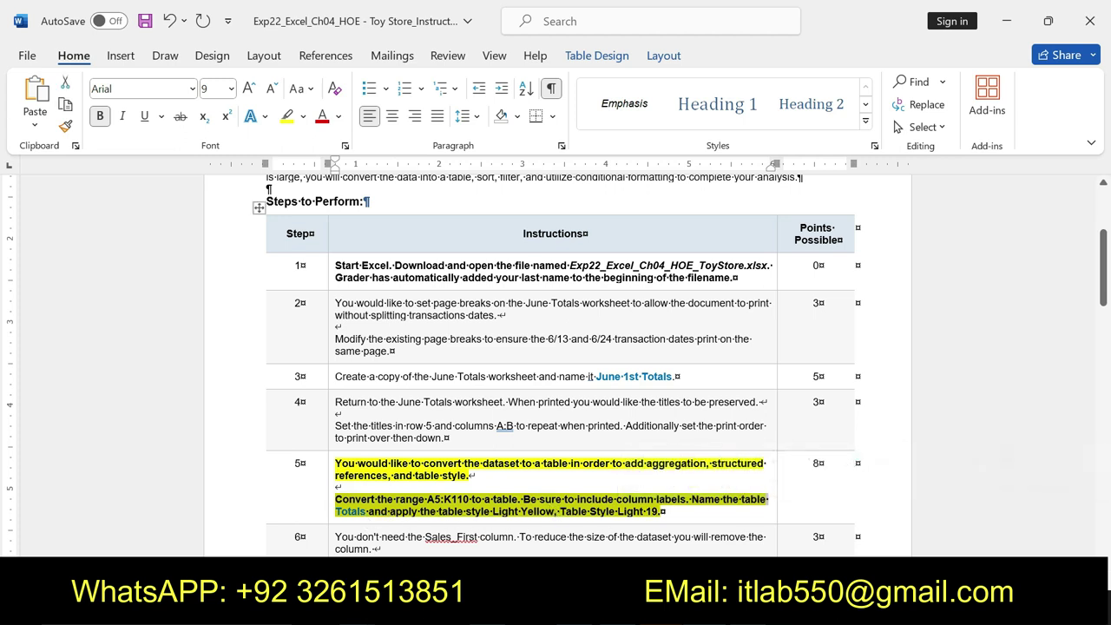
double_click(434, 500)
drag(434, 500, 469, 502)
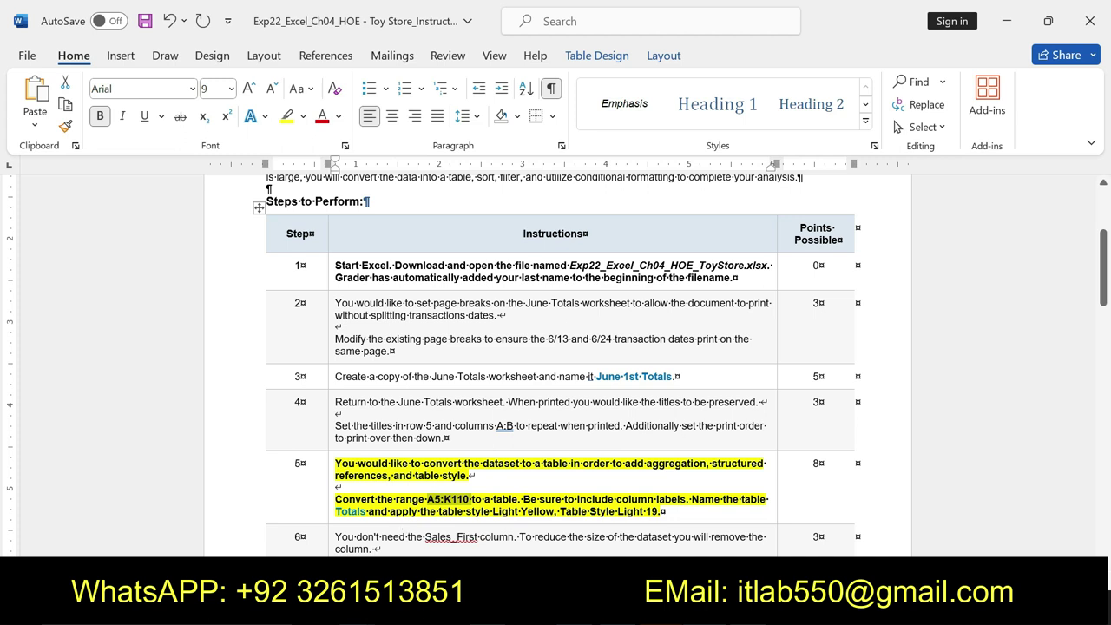
Select the range A5:K110 on June Totals via the Name Box.
key(alt+Tab)
click(39, 171)
text(A5:K110)
key(Return)
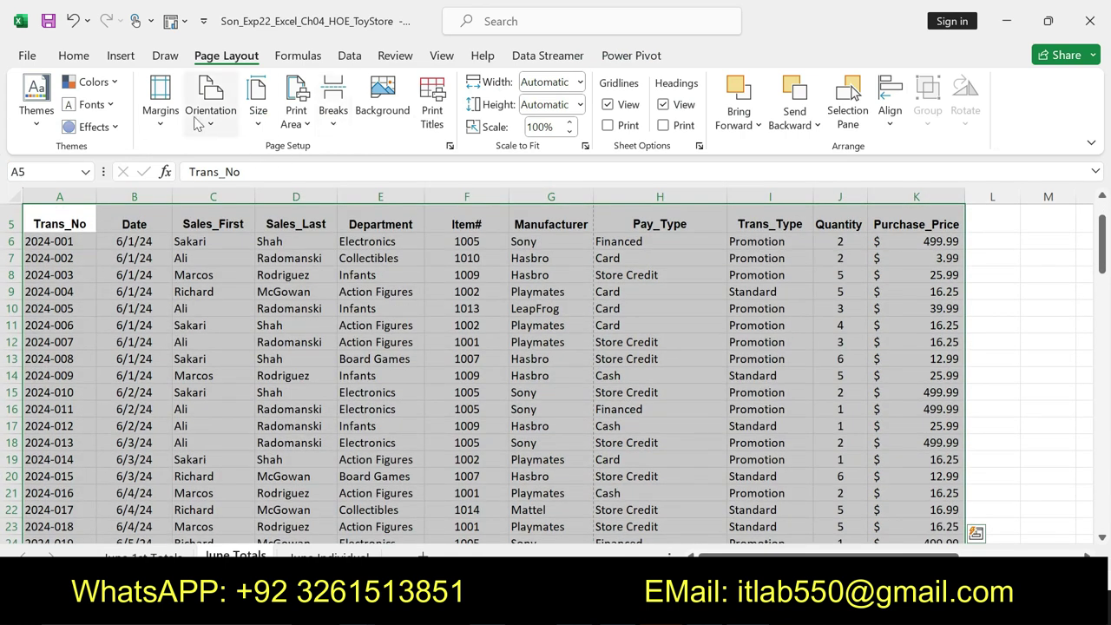
Convert A5:K110 into a table with headers, checking the required table name and style.
click(120, 56)
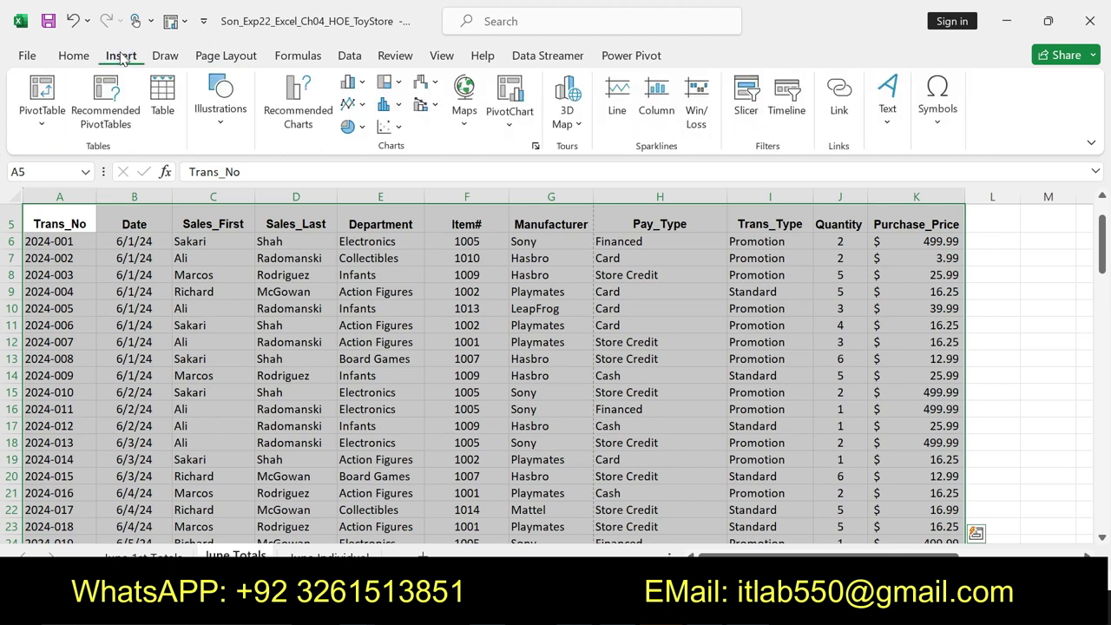
click(162, 95)
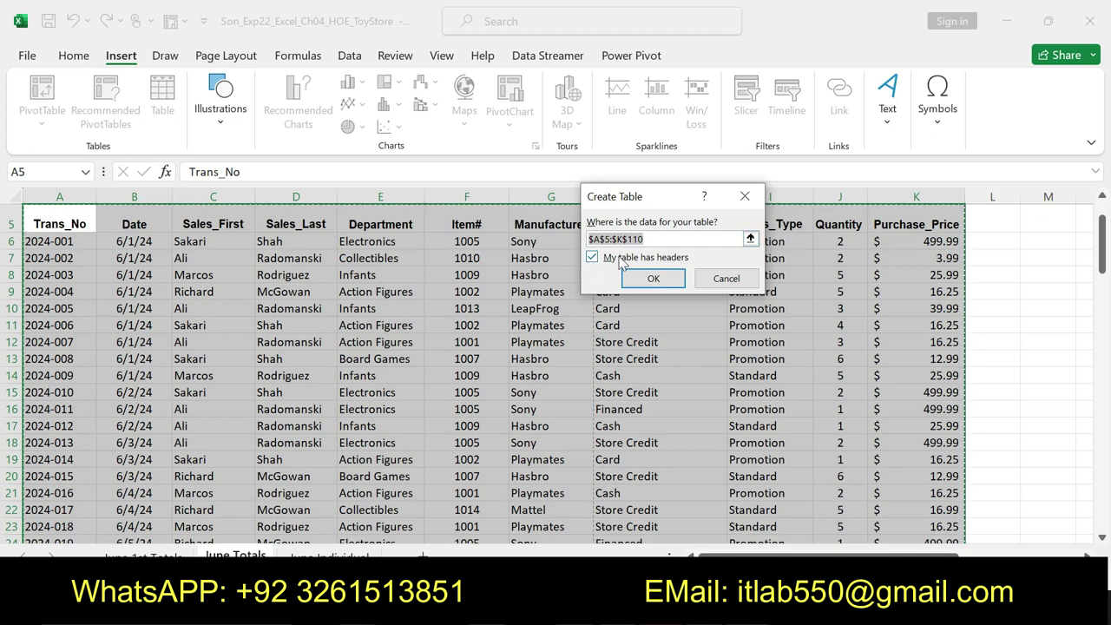
key(alt+Tab)
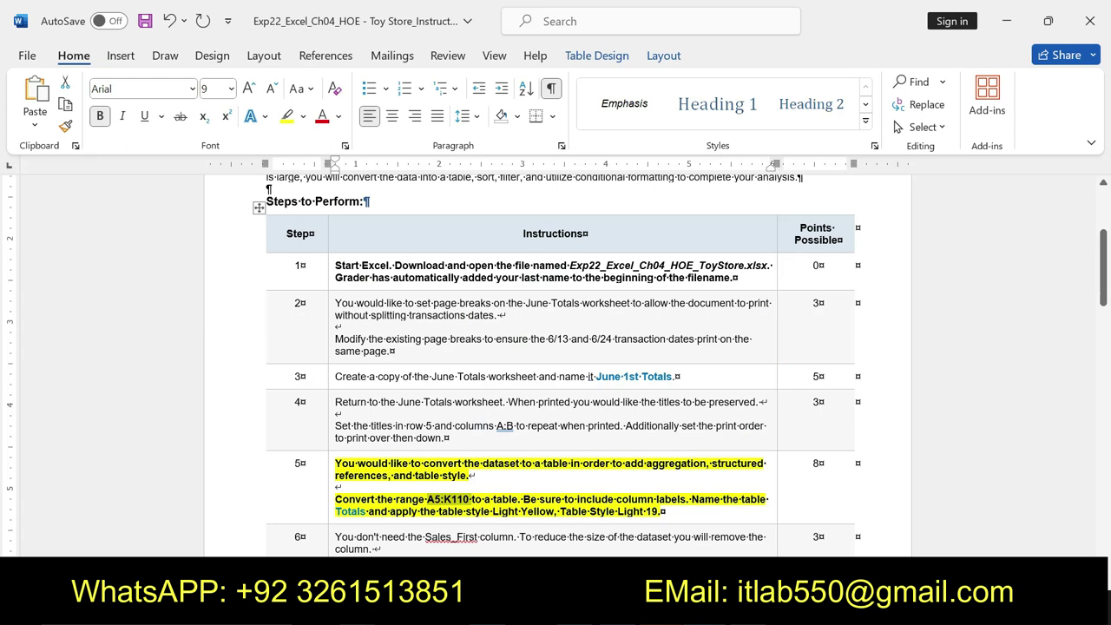
drag(691, 499, 626, 512)
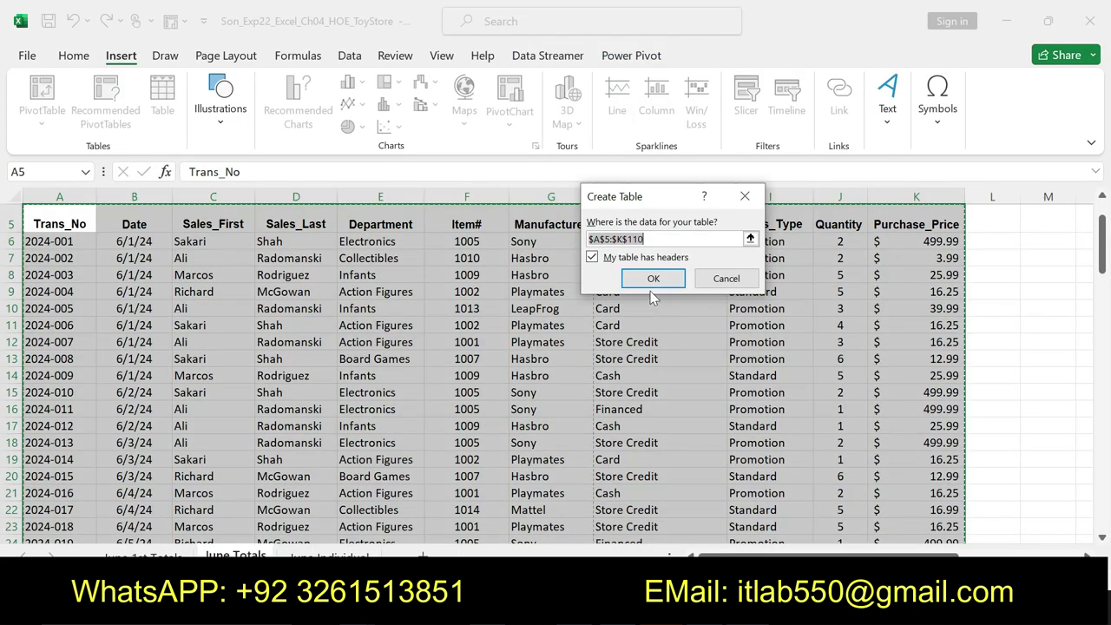
click(650, 280)
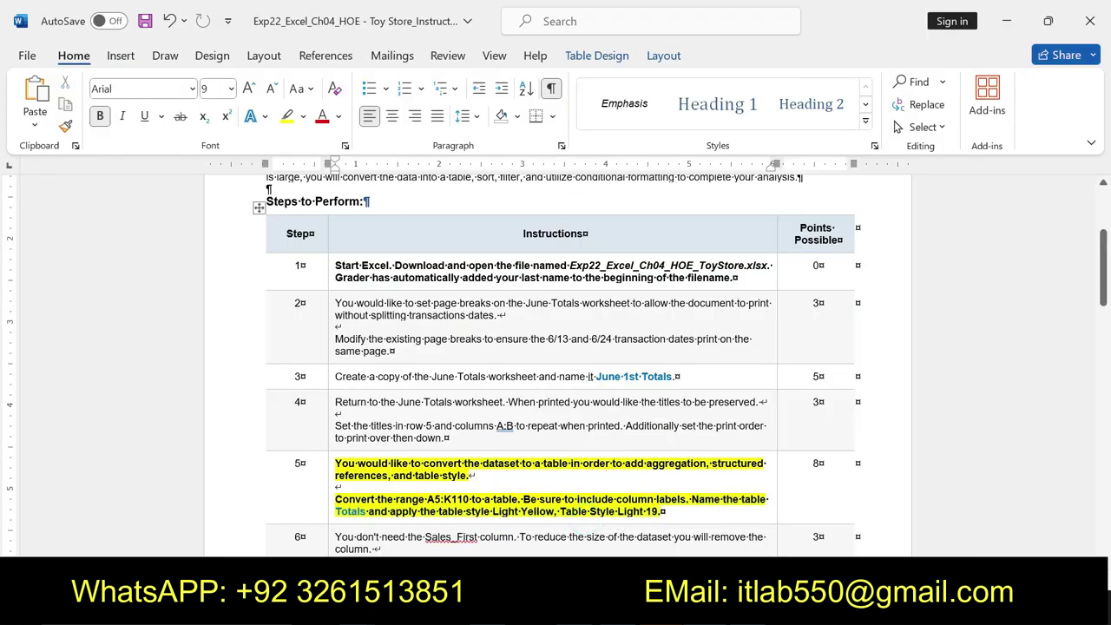
drag(466, 511, 664, 511)
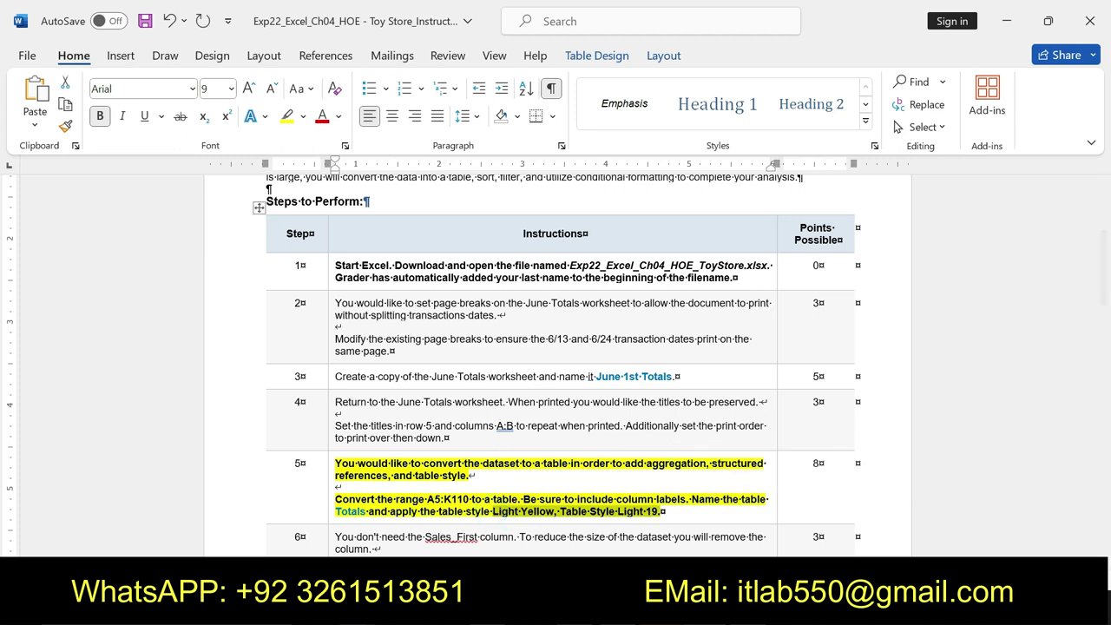
key(alt+Tab)
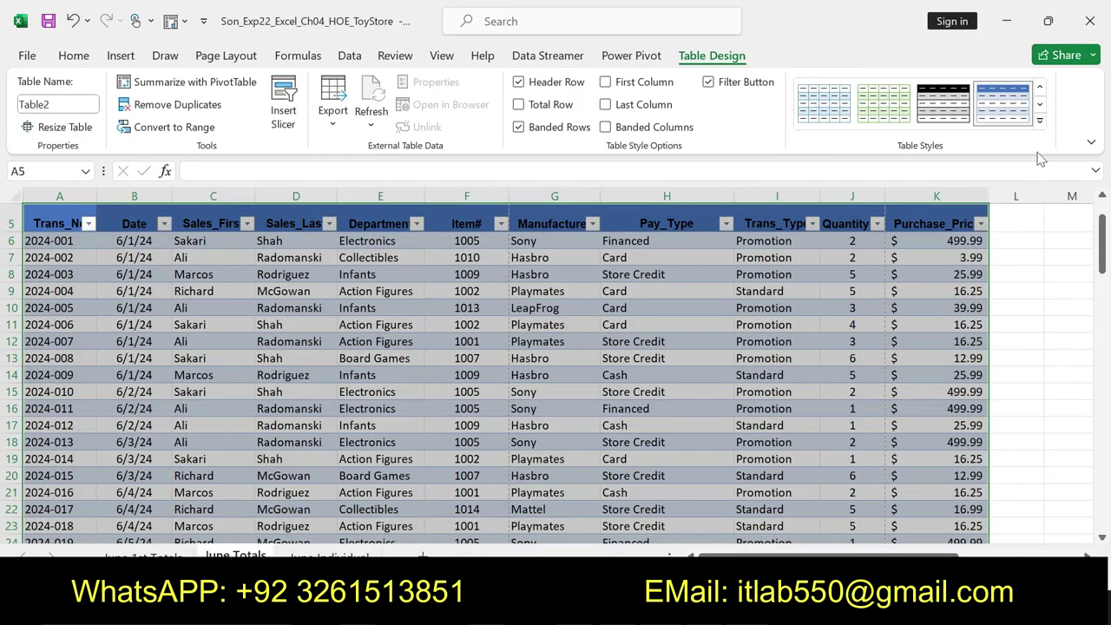
Rename the table from Table2 to Totals in the Table Name box.
click(1040, 121)
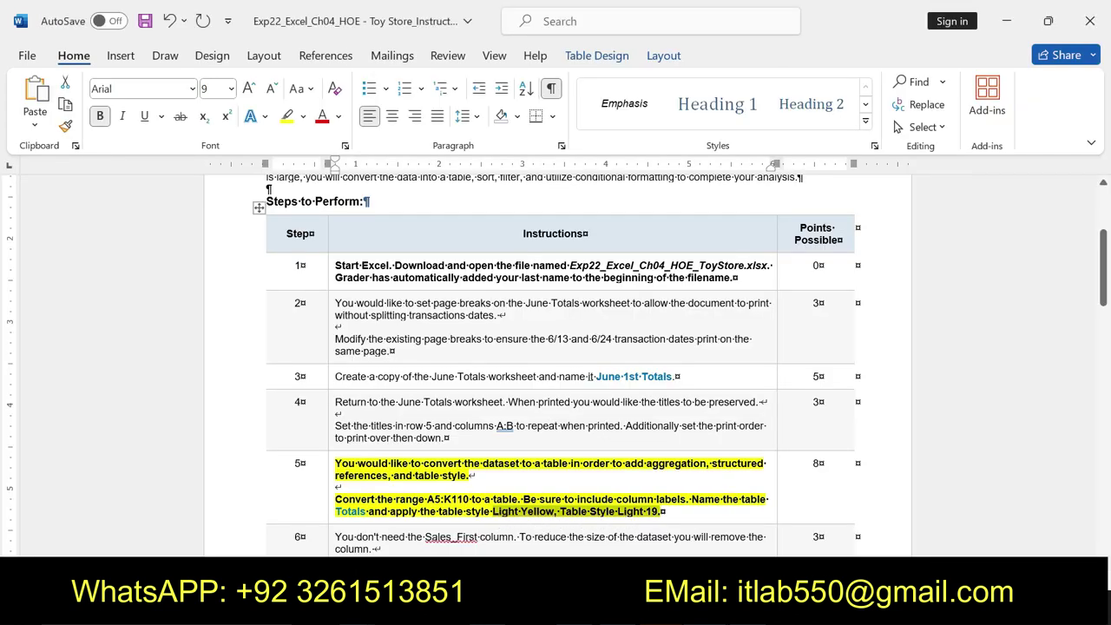
drag(493, 511, 662, 512)
drag(366, 512, 336, 512)
key(ctrl+c)
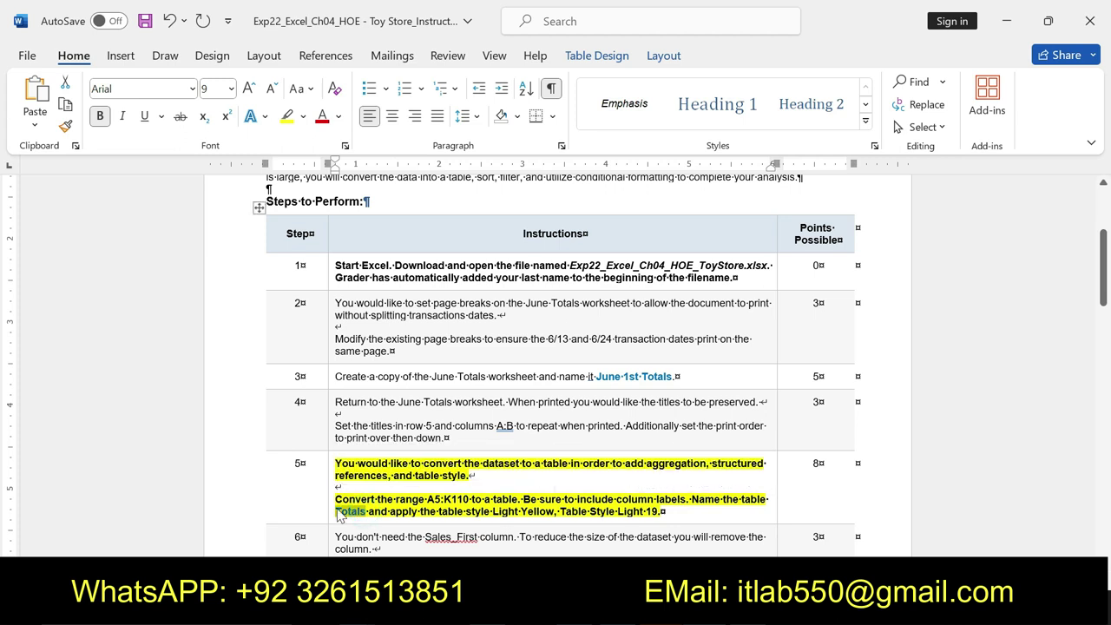
key(alt+Tab)
click(58, 104)
key(ctrl+a)
key(ctrl+v)
key(Return)
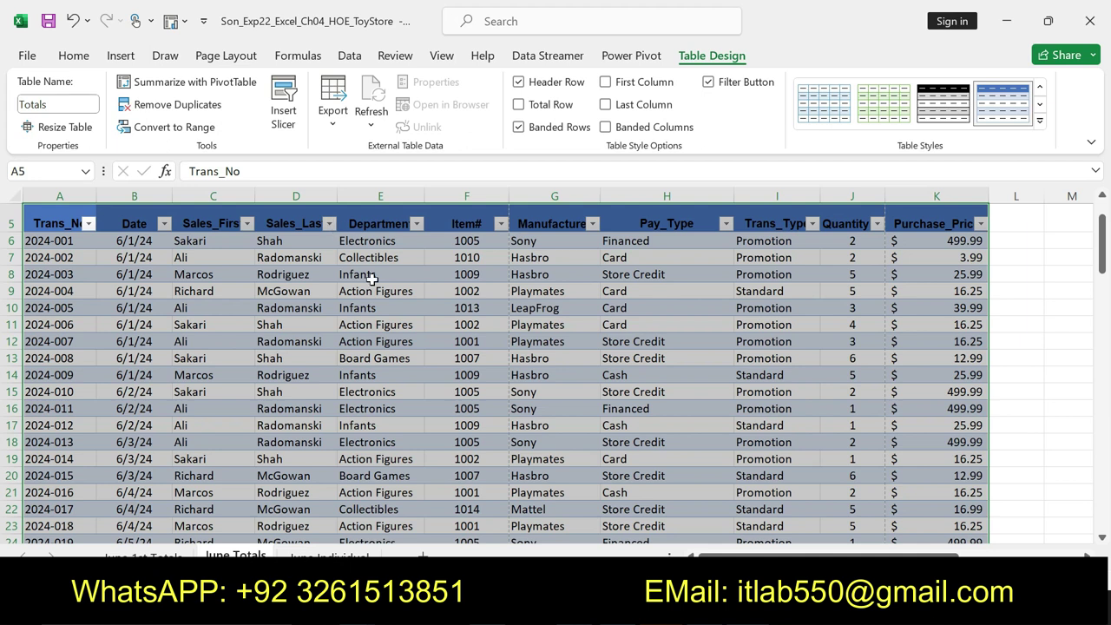
Apply the Light Yellow, Table Style Light 19 style to the table.
key(alt+Tab)
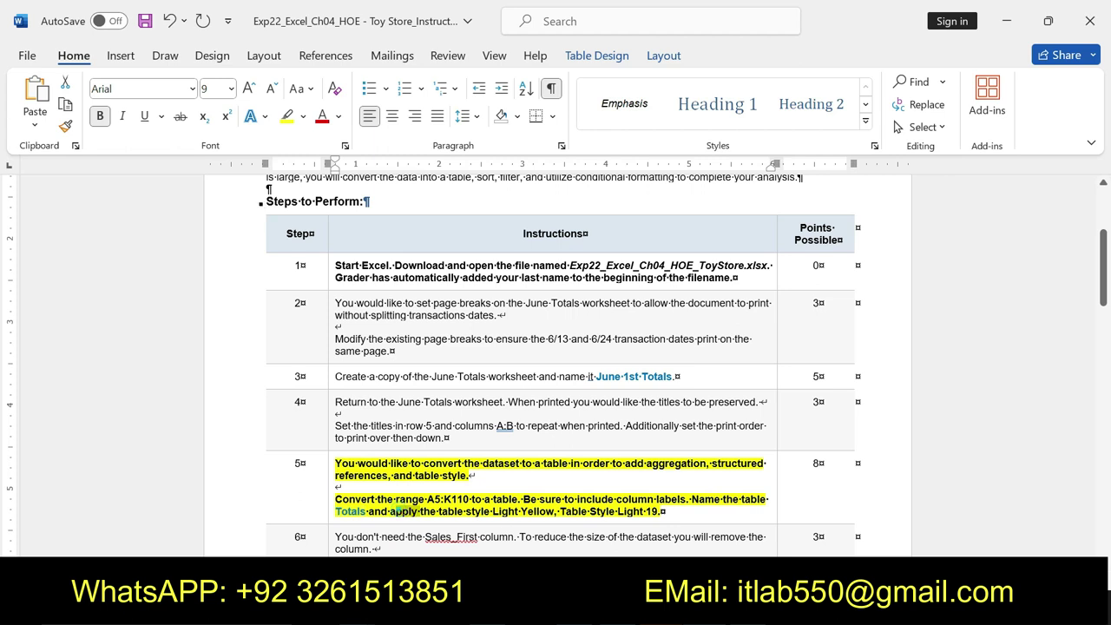
drag(559, 512, 646, 511)
mouse_move(547, 519)
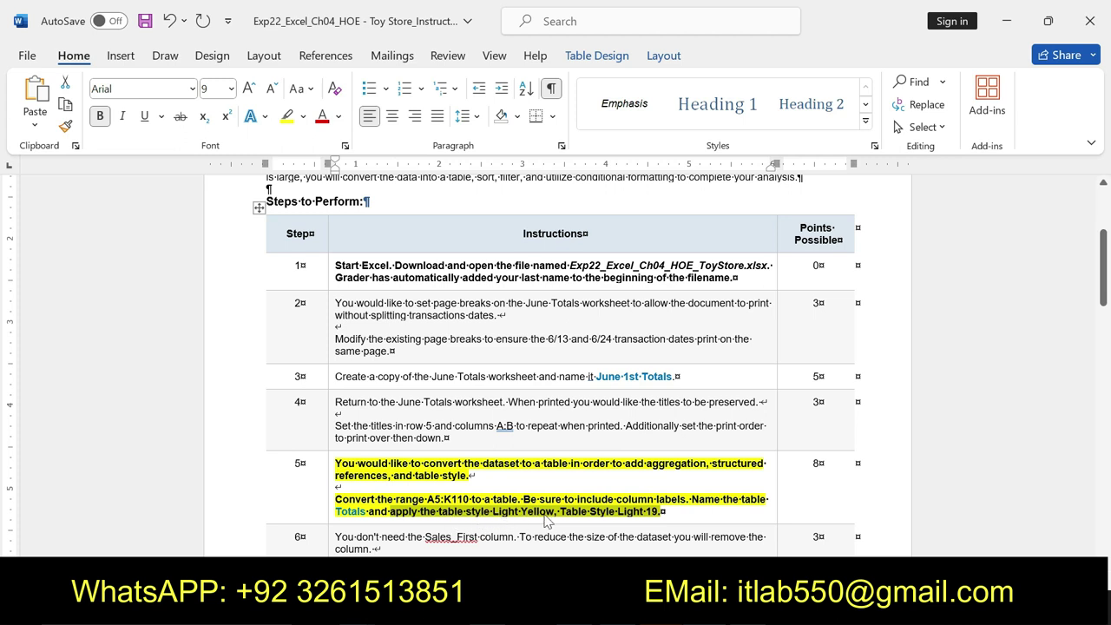
key(alt+Tab)
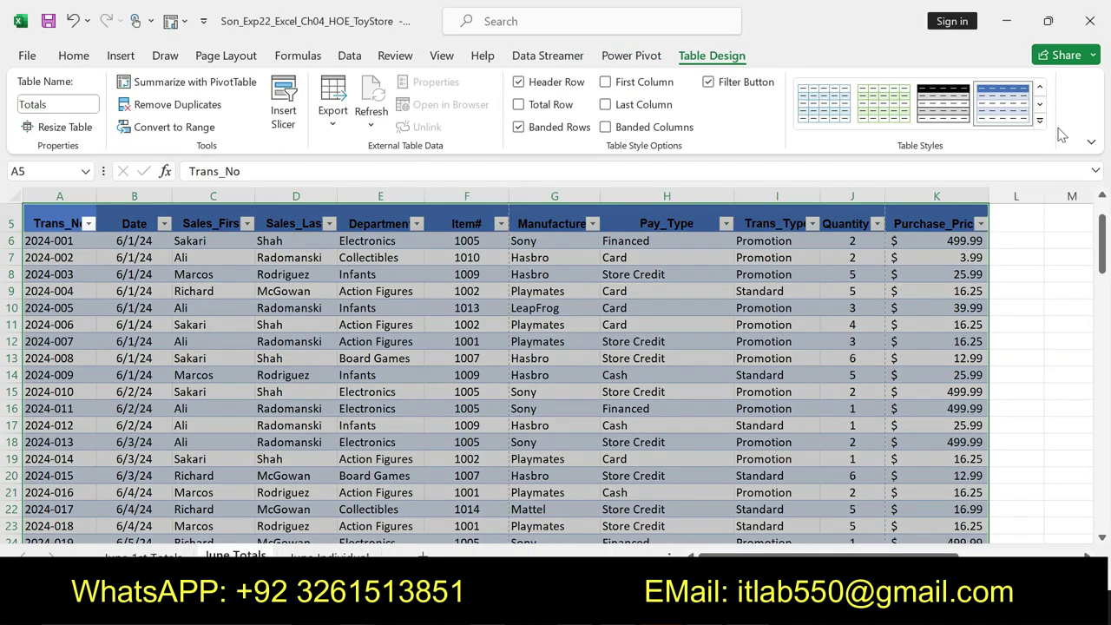
click(1046, 132)
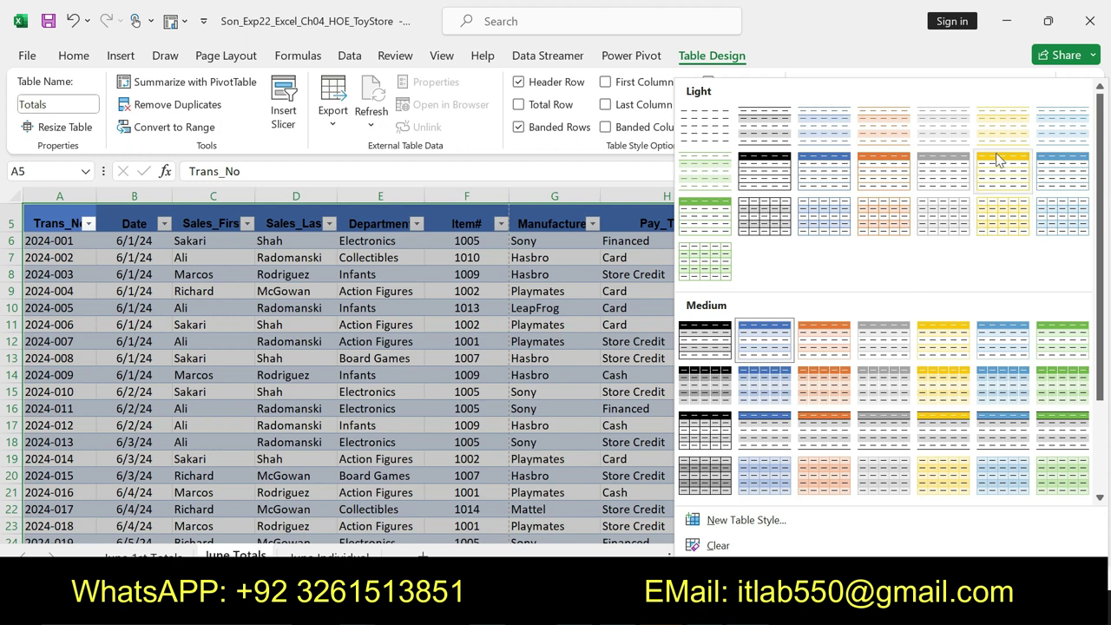
click(1000, 216)
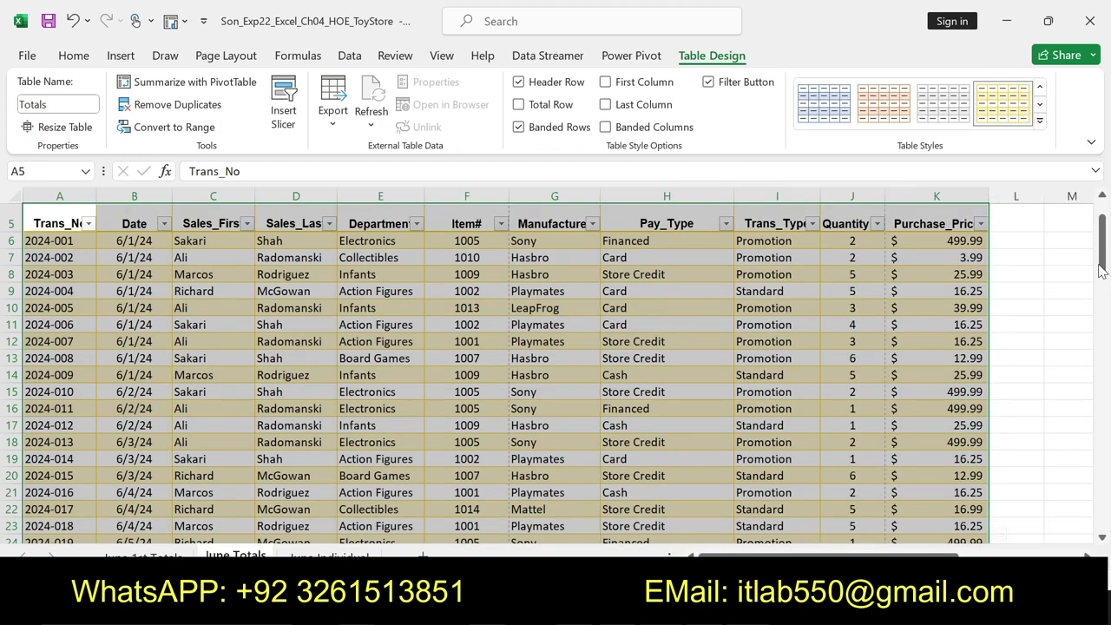
drag(1102, 267, 1102, 255)
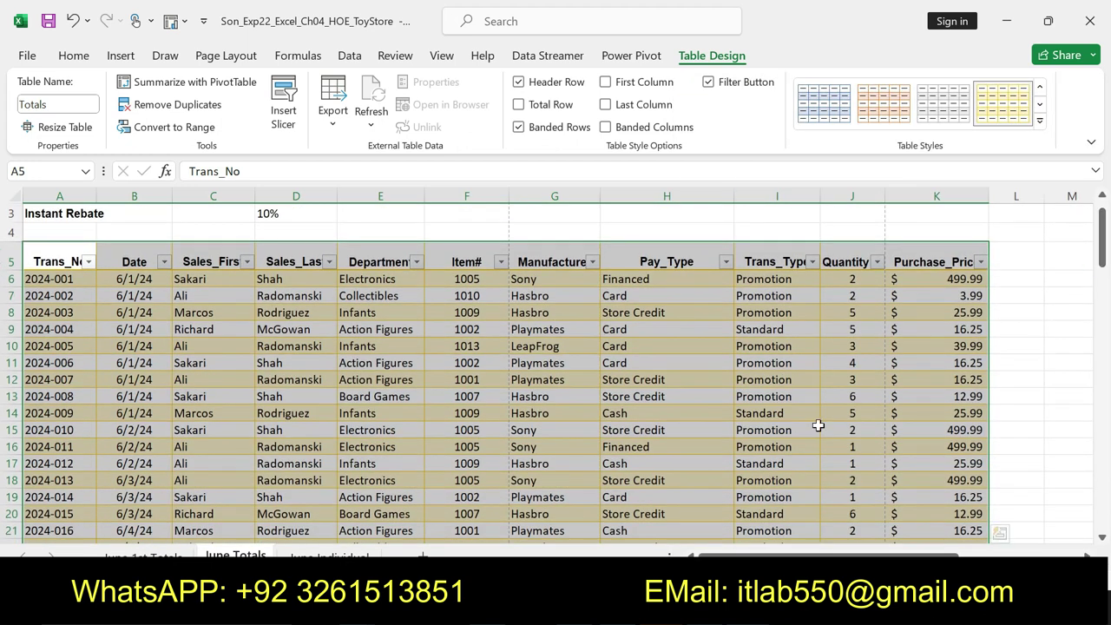
key(alt+Tab)
Remove the bold and yellow highlight from step 5 in the instructions.
key(ctrl+z)
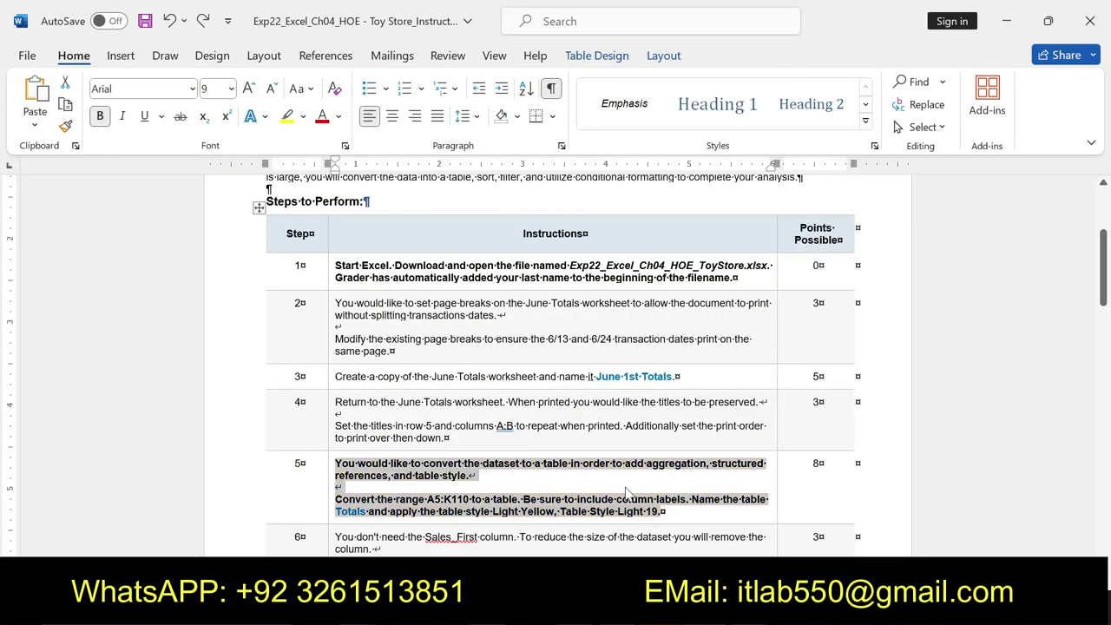
key(ctrl+z)
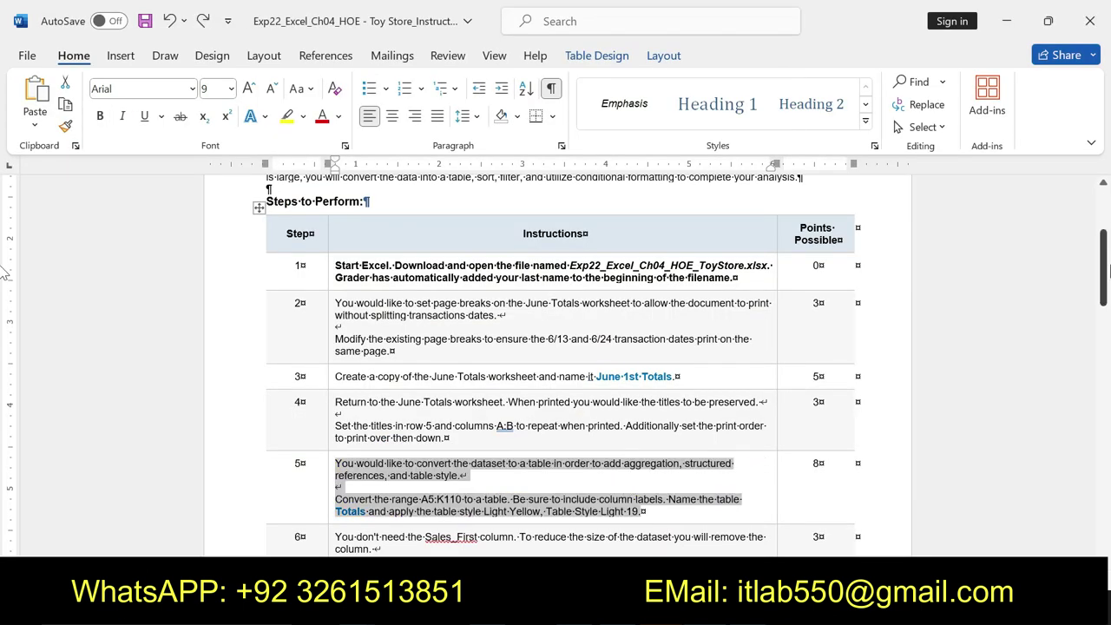
drag(1104, 266, 1103, 287)
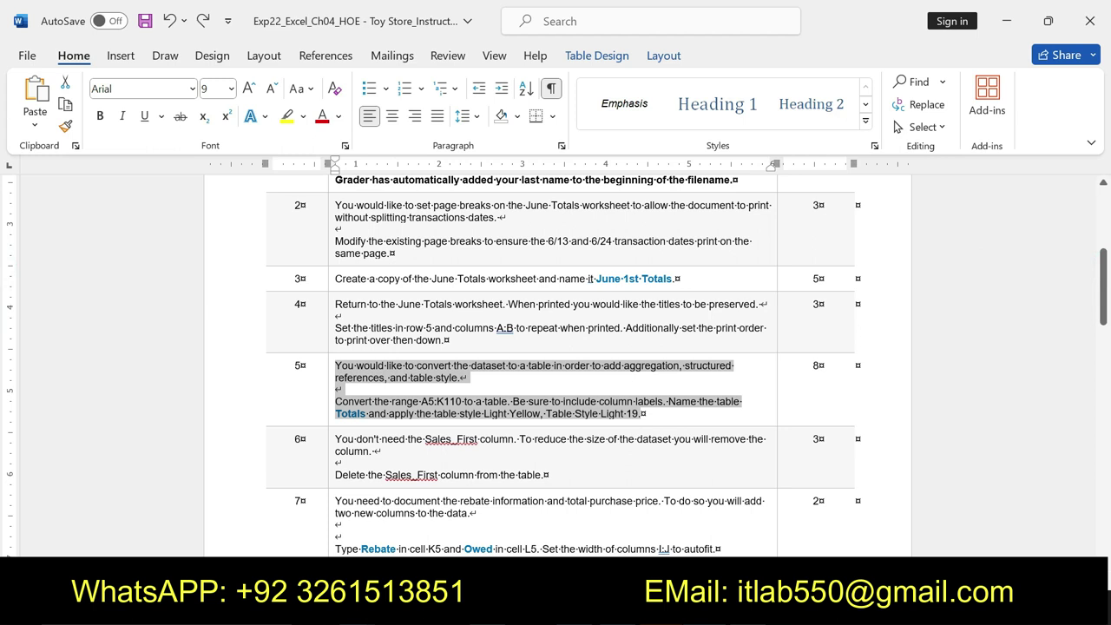
Bold and yellow-highlight step 6, then mark its delete-Sales_First-column sentence.
drag(333, 439, 334, 475)
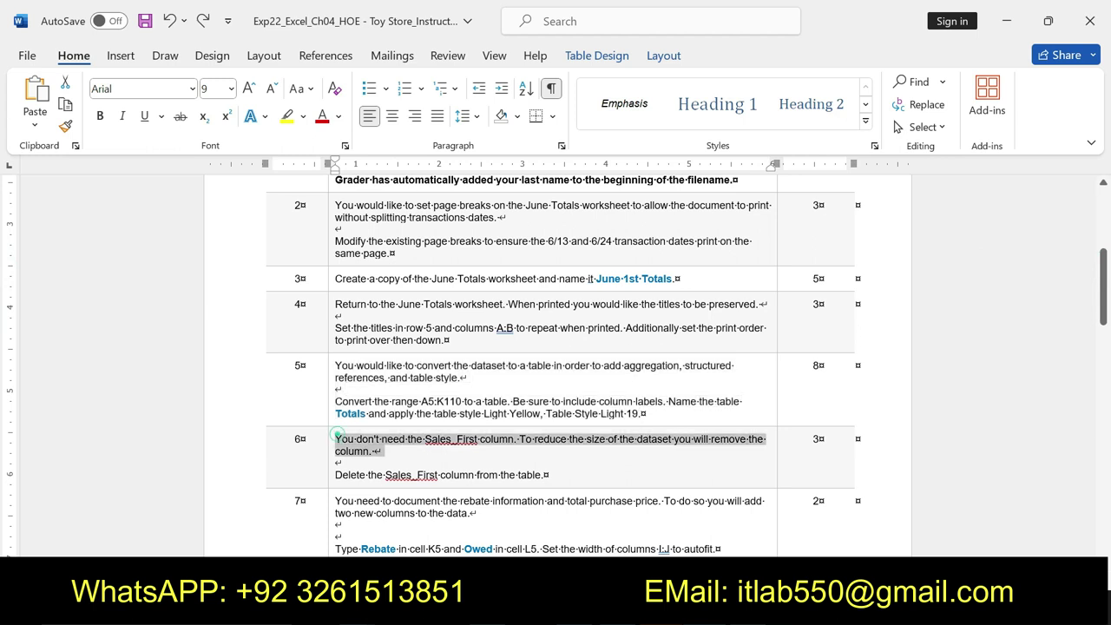
click(559, 444)
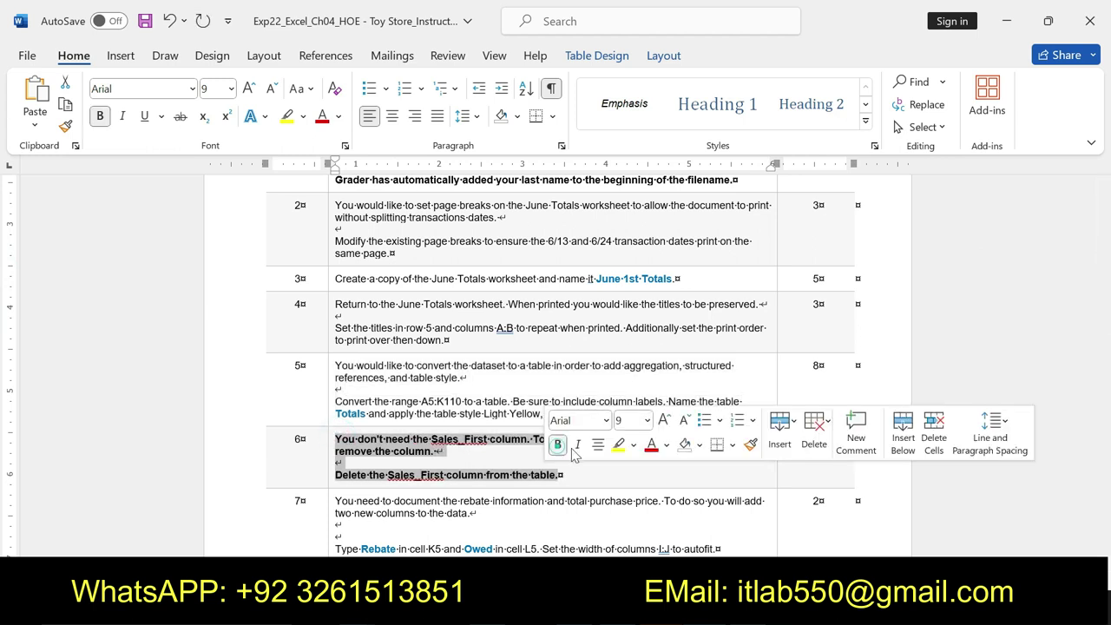
click(619, 444)
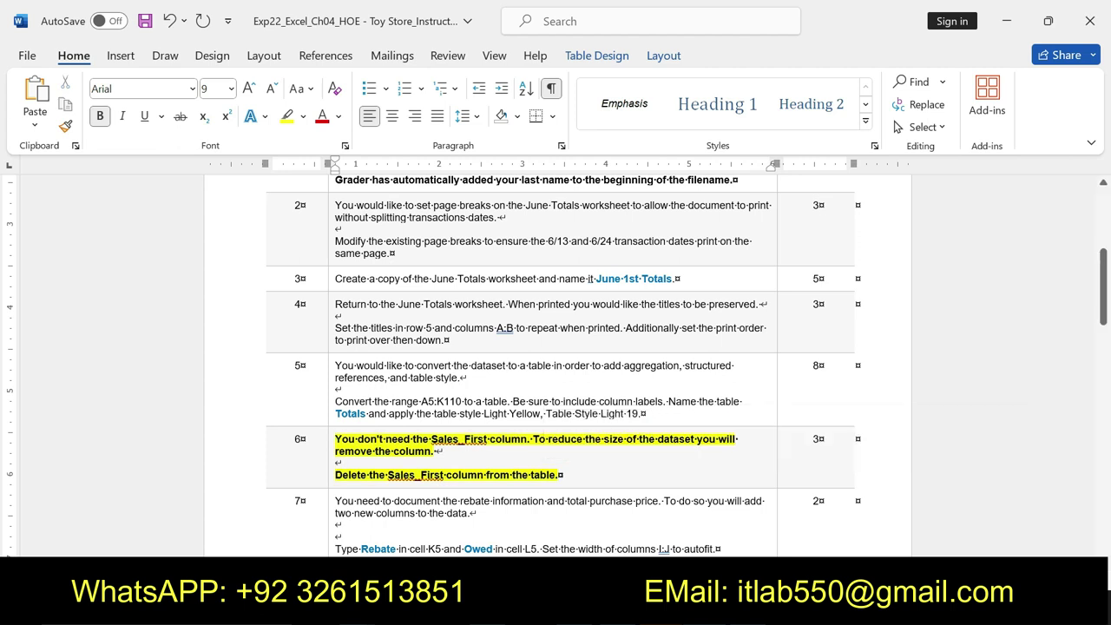
drag(335, 440, 439, 451)
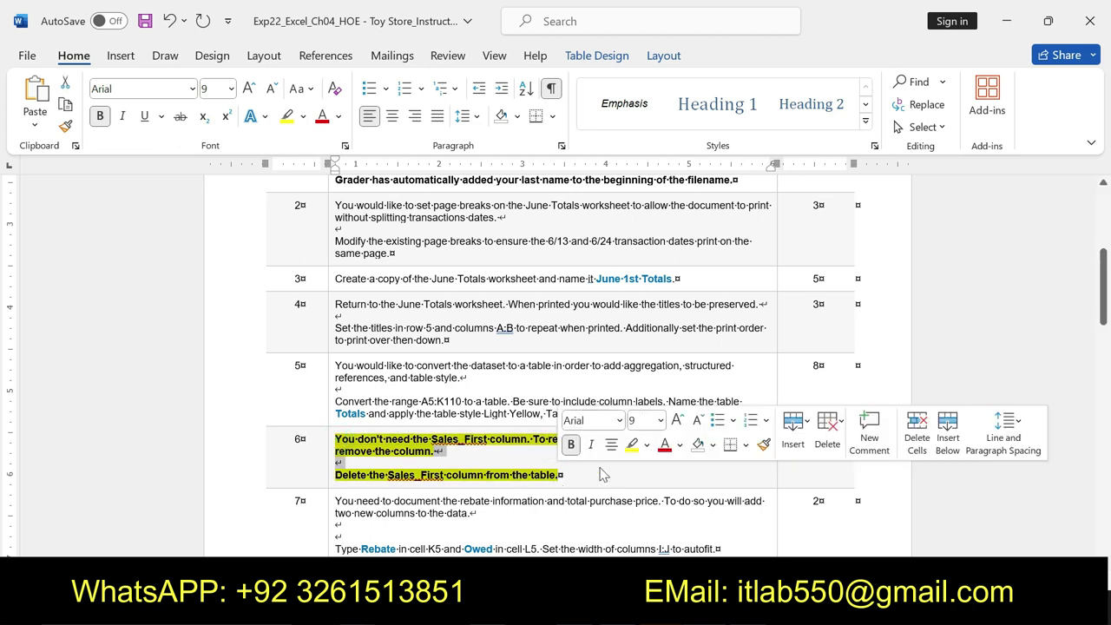
click(362, 478)
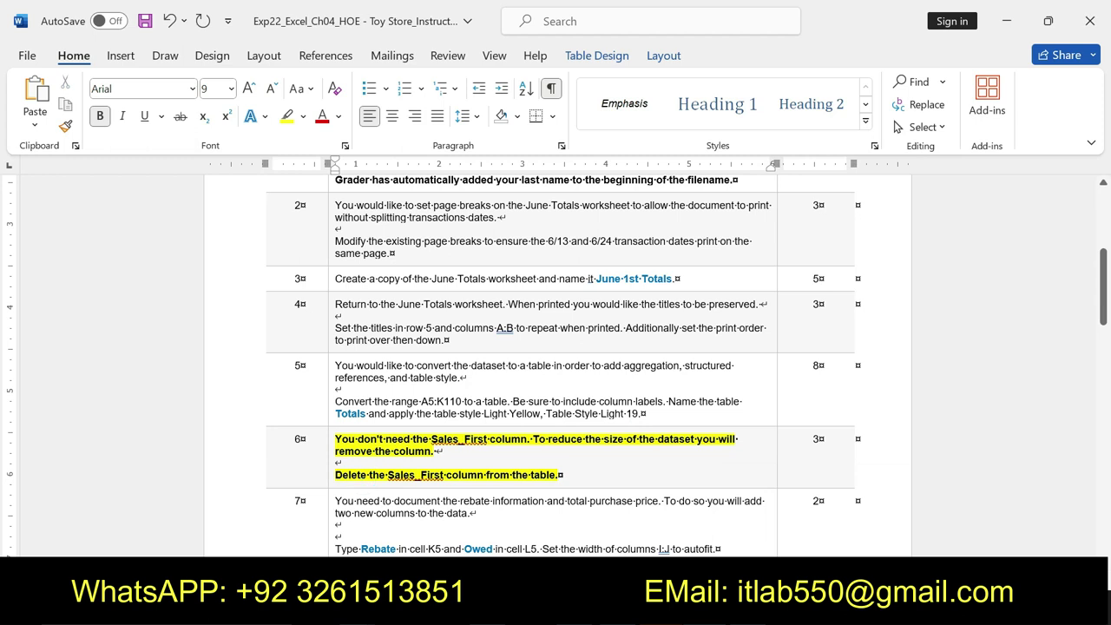
drag(335, 474, 561, 475)
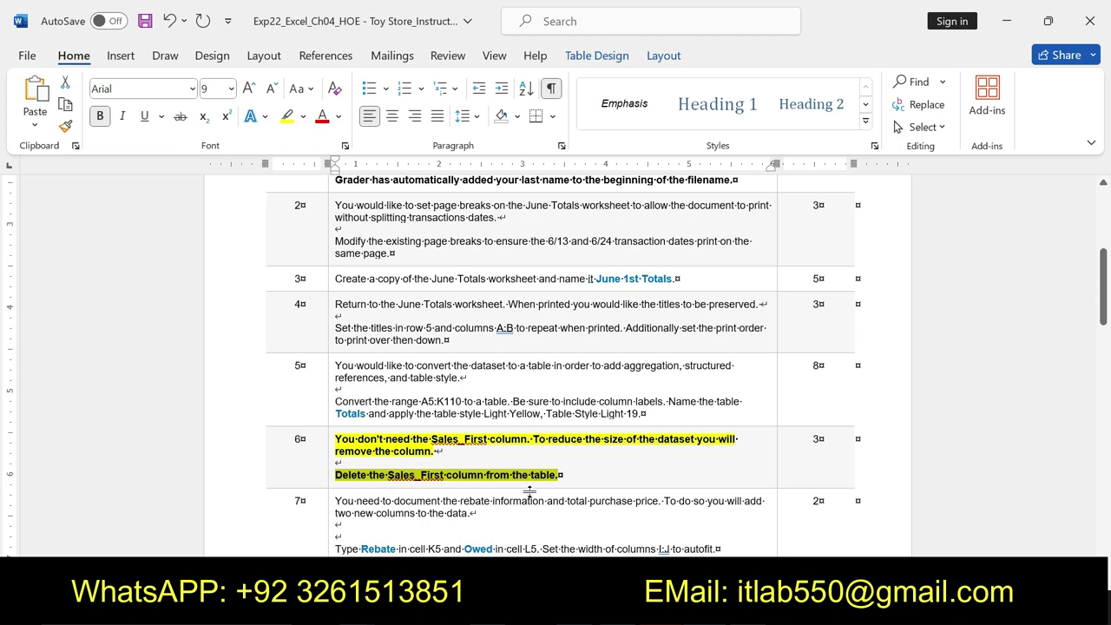
key(alt+Tab)
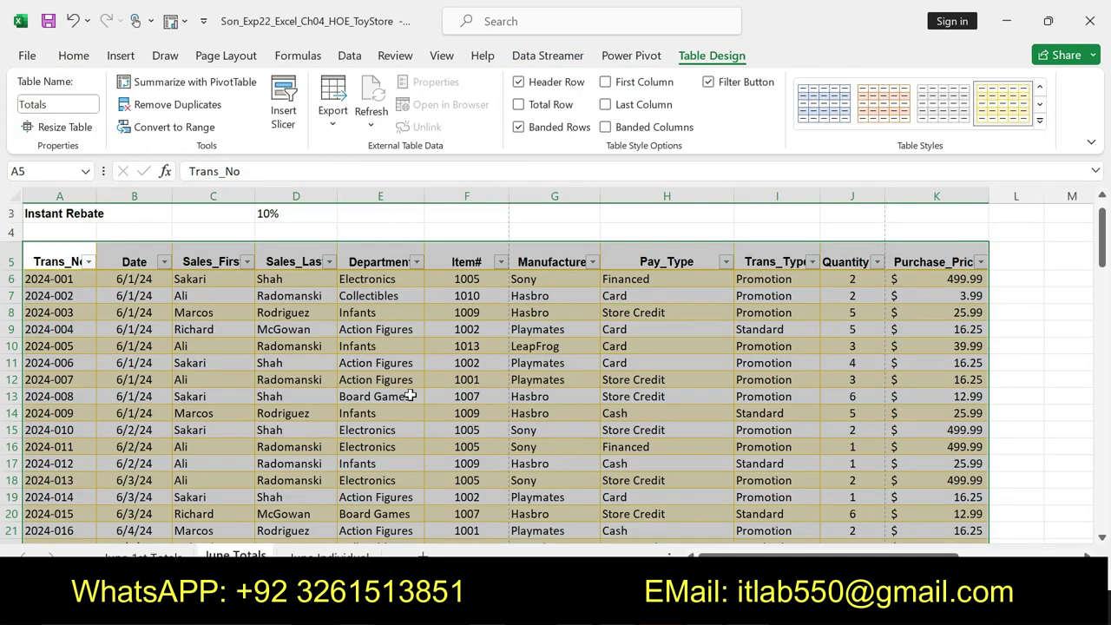
Delete column C, Sales_First, from the Totals table.
click(209, 191)
right_click(209, 191)
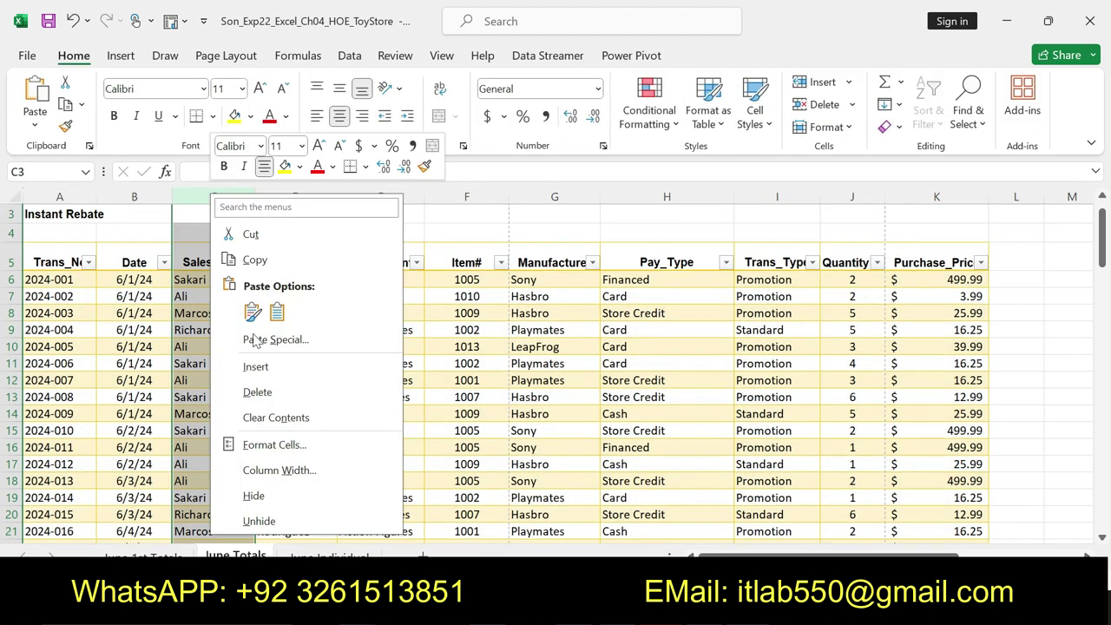
click(257, 392)
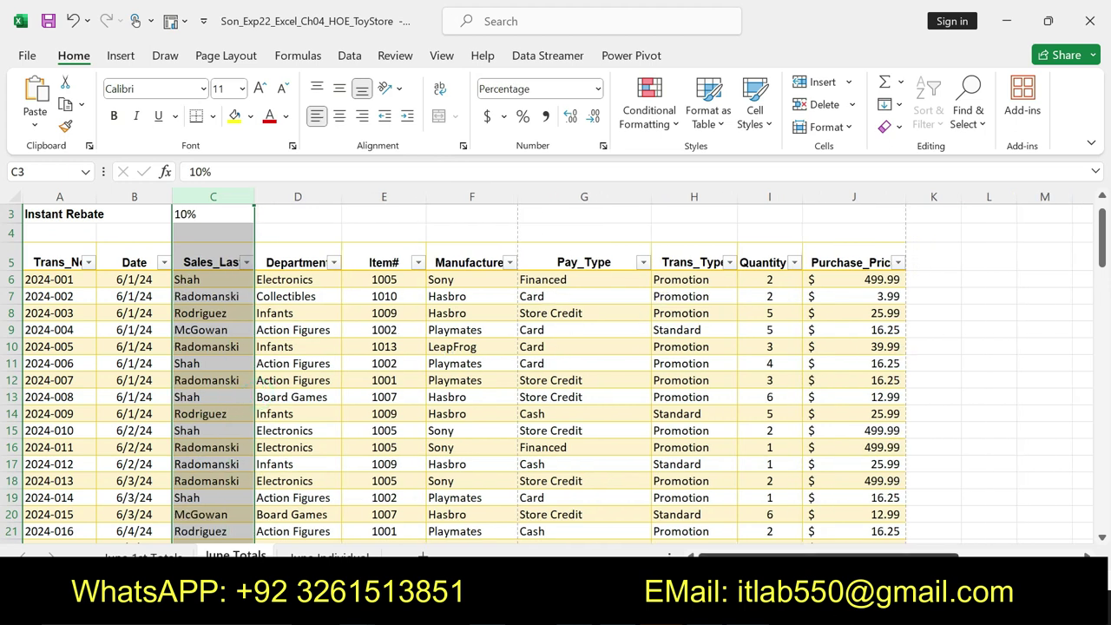
key(alt+Tab)
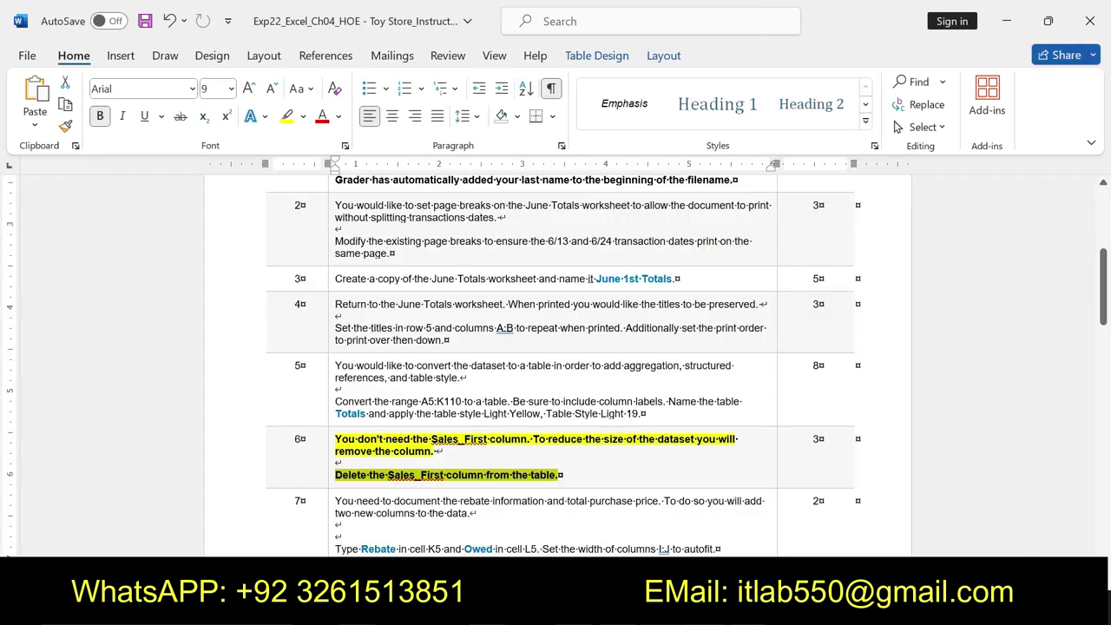
Clear the highlight and bold from step 6 in the instructions.
key(ctrl+z)
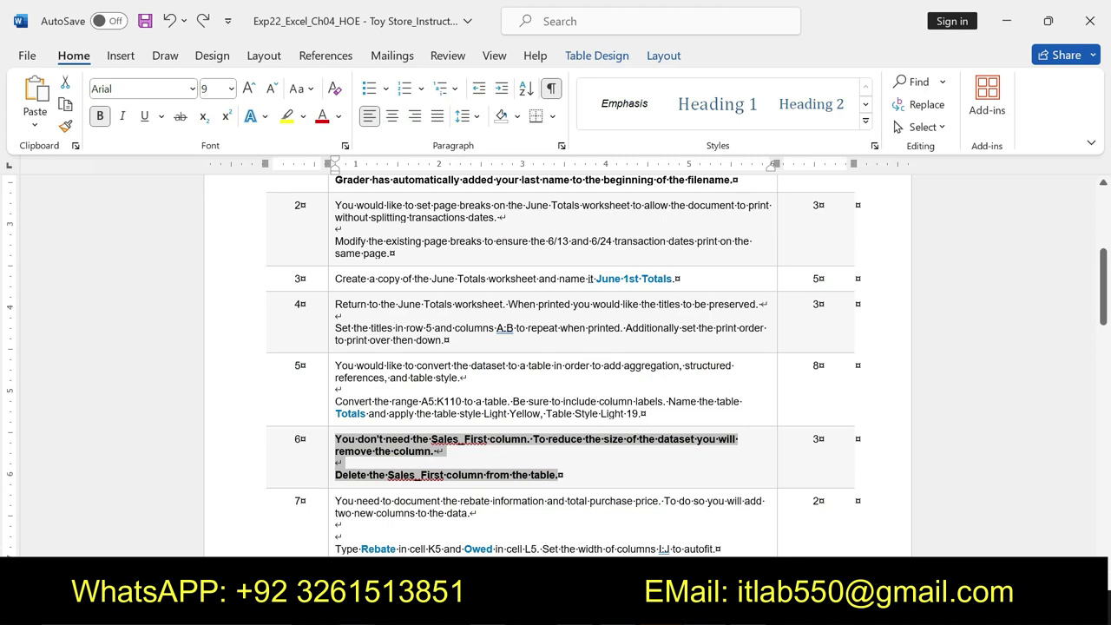
drag(1105, 294, 1104, 313)
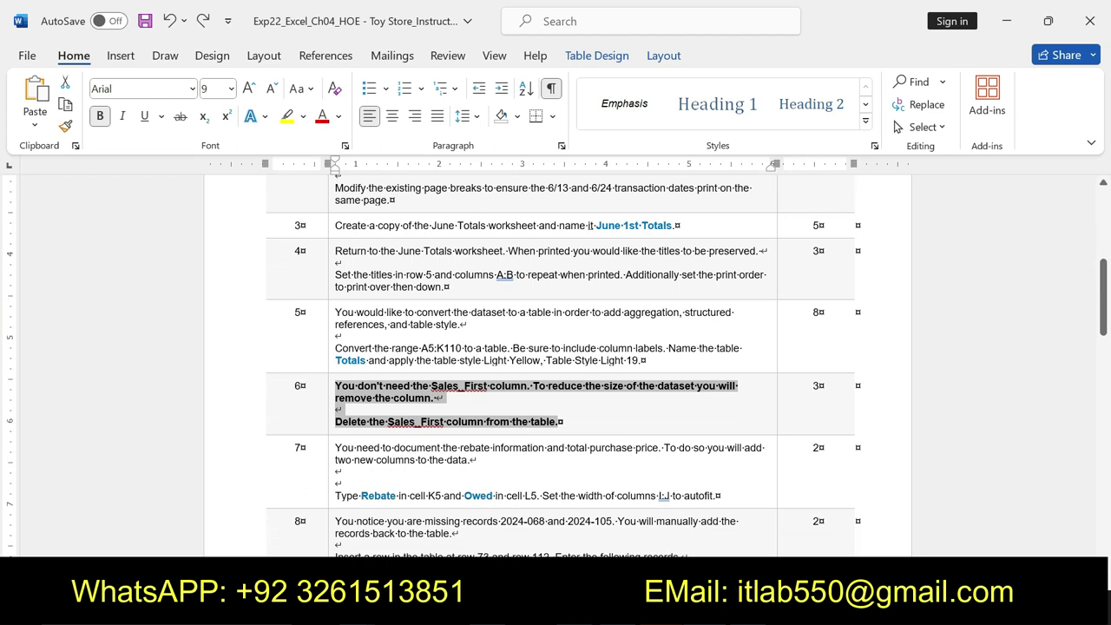
key(ctrl+b)
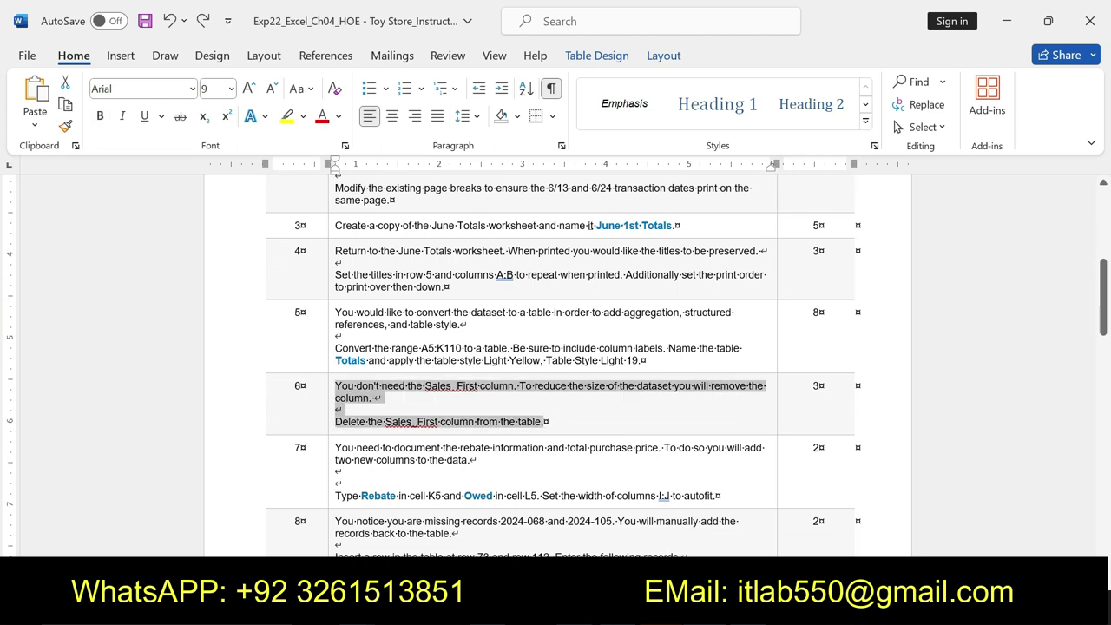
Yellow-highlight step 7 and bold its line about adding Rebate and Owed columns.
drag(336, 448, 713, 495)
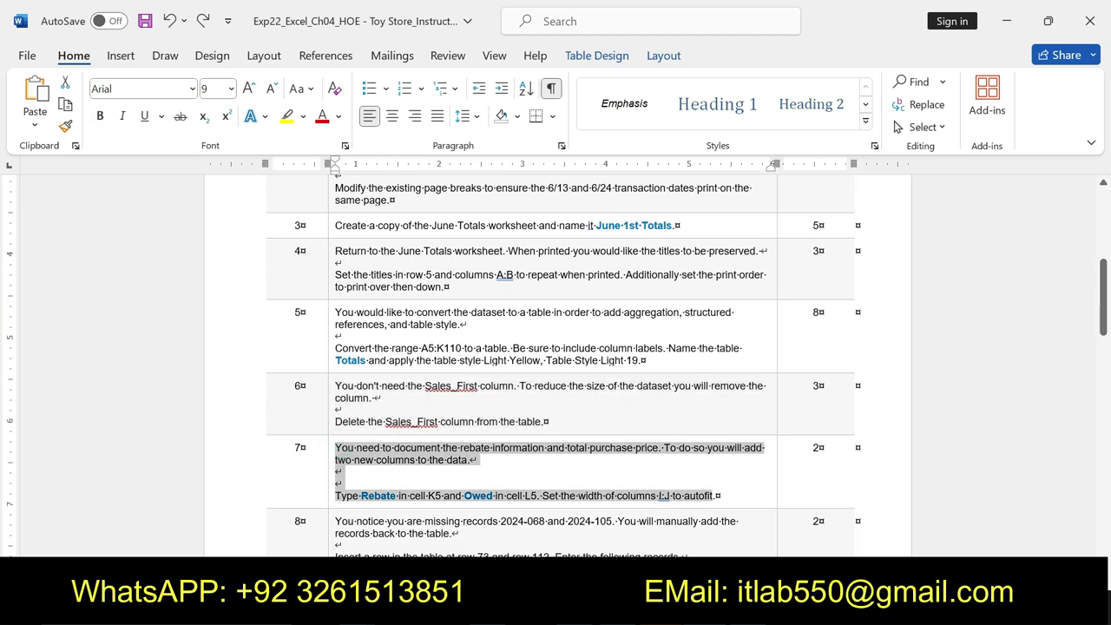
click(692, 472)
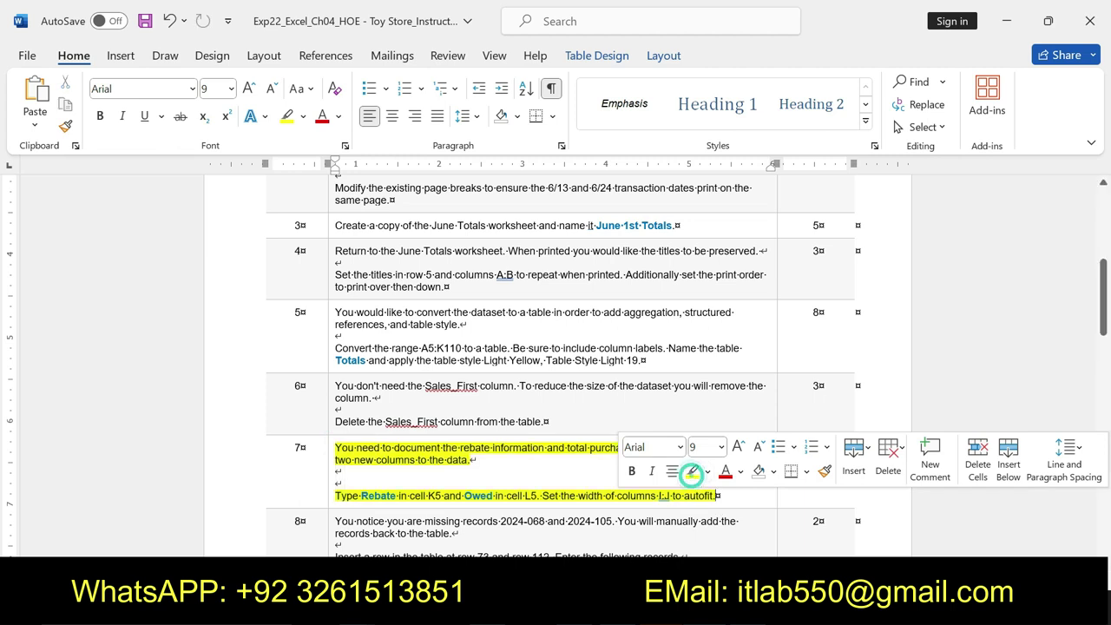
drag(335, 496, 720, 496)
click(685, 466)
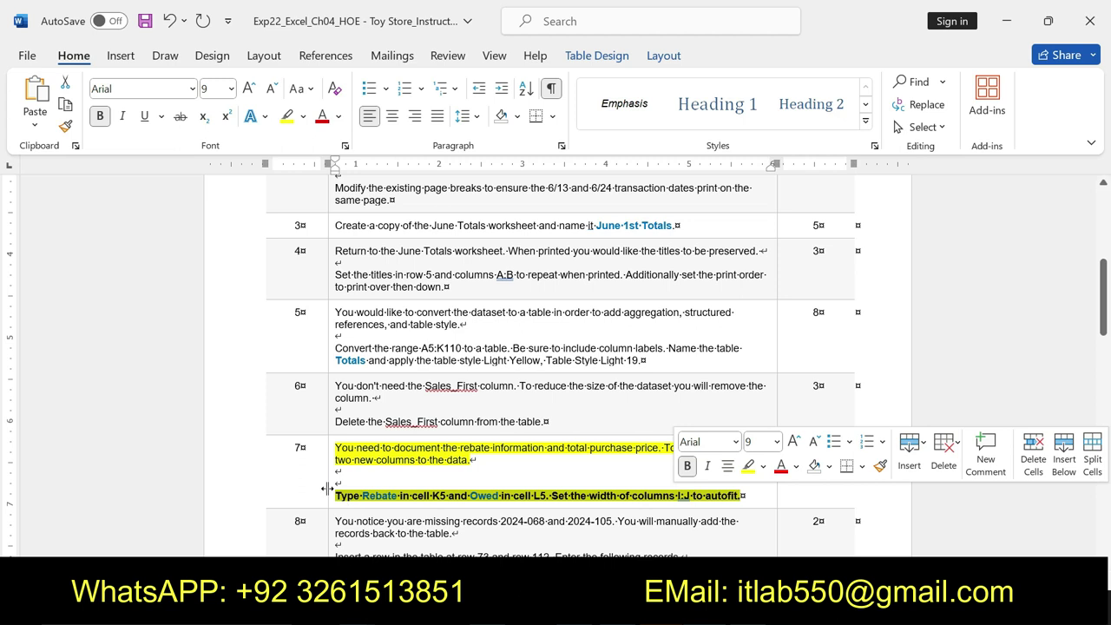
click(356, 498)
drag(362, 495, 399, 499)
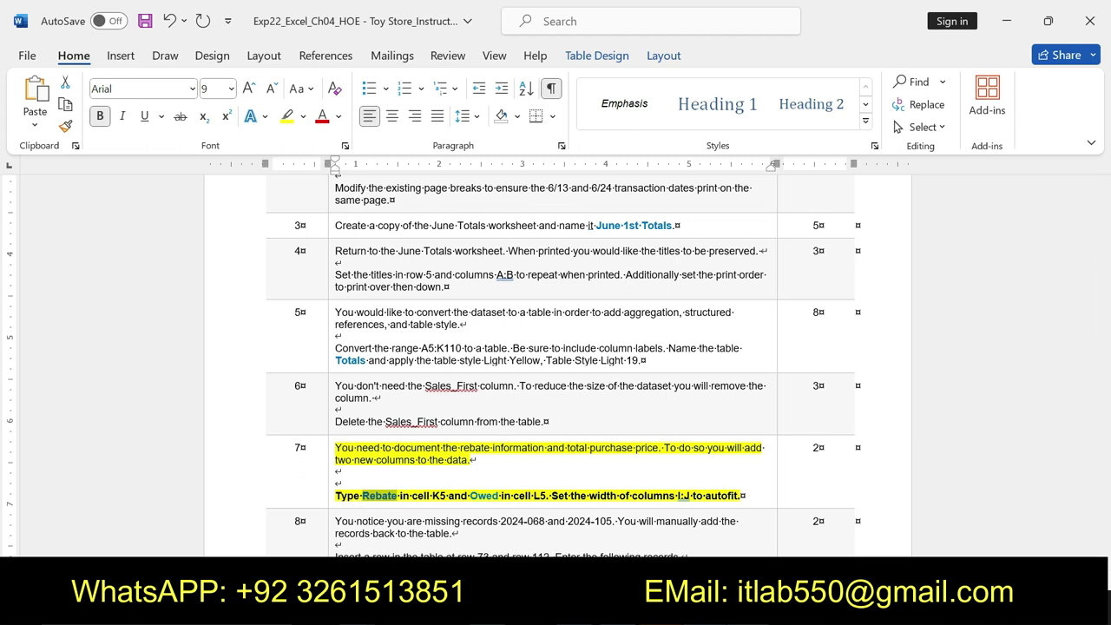
key(alt+Tab)
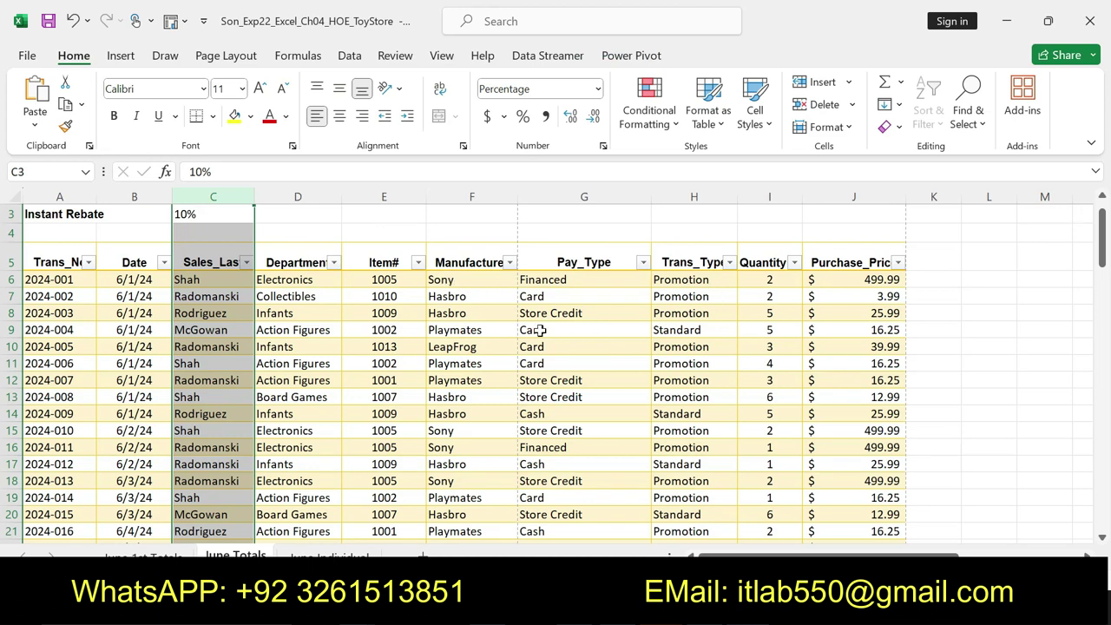
Add the headings Rebate in K5 and Owed in L5.
click(940, 260)
click(345, 172)
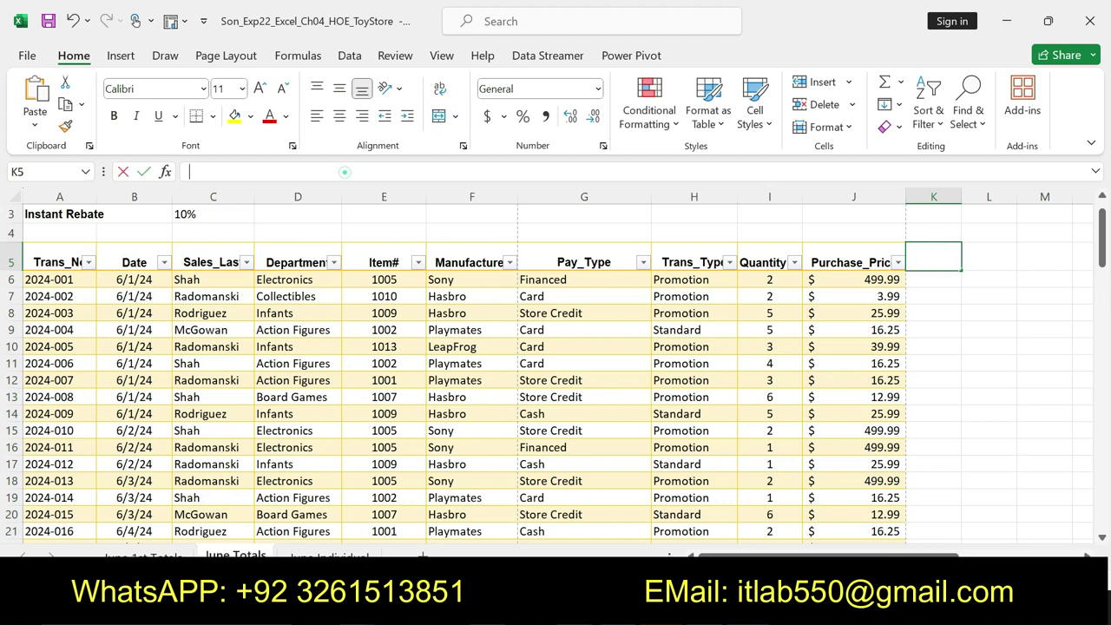
text(Rebate)
key(Return)
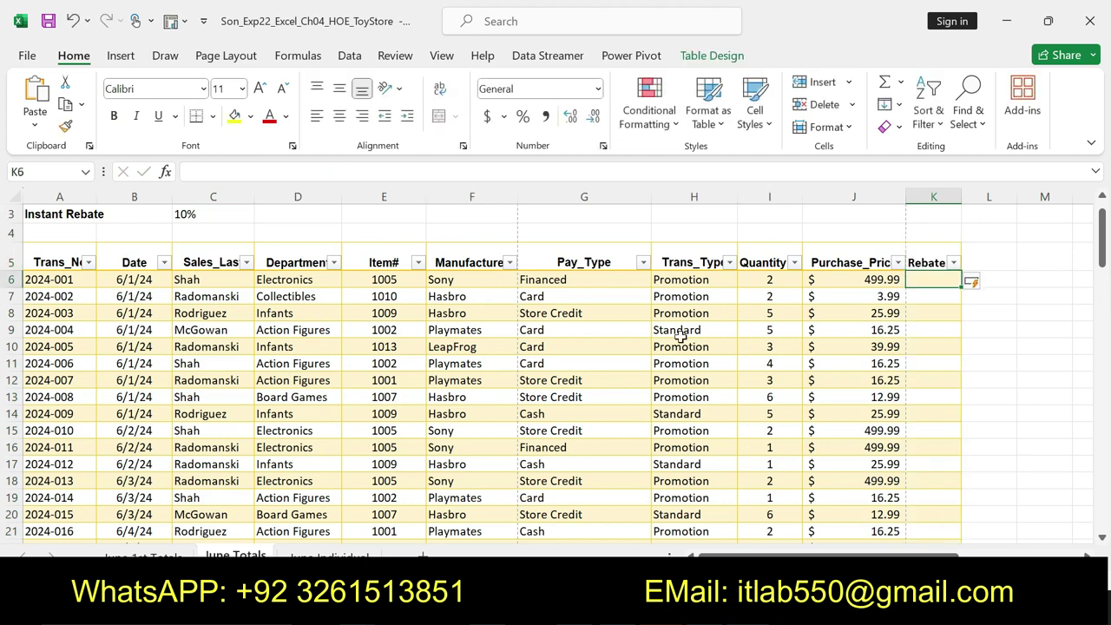
key(alt+Tab)
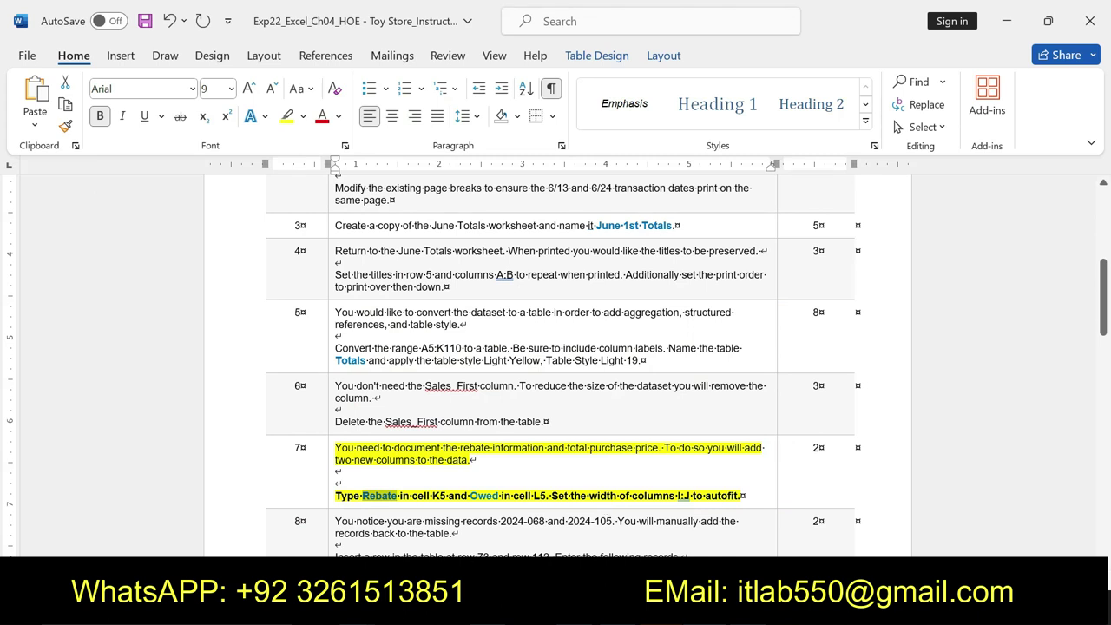
double_click(484, 495)
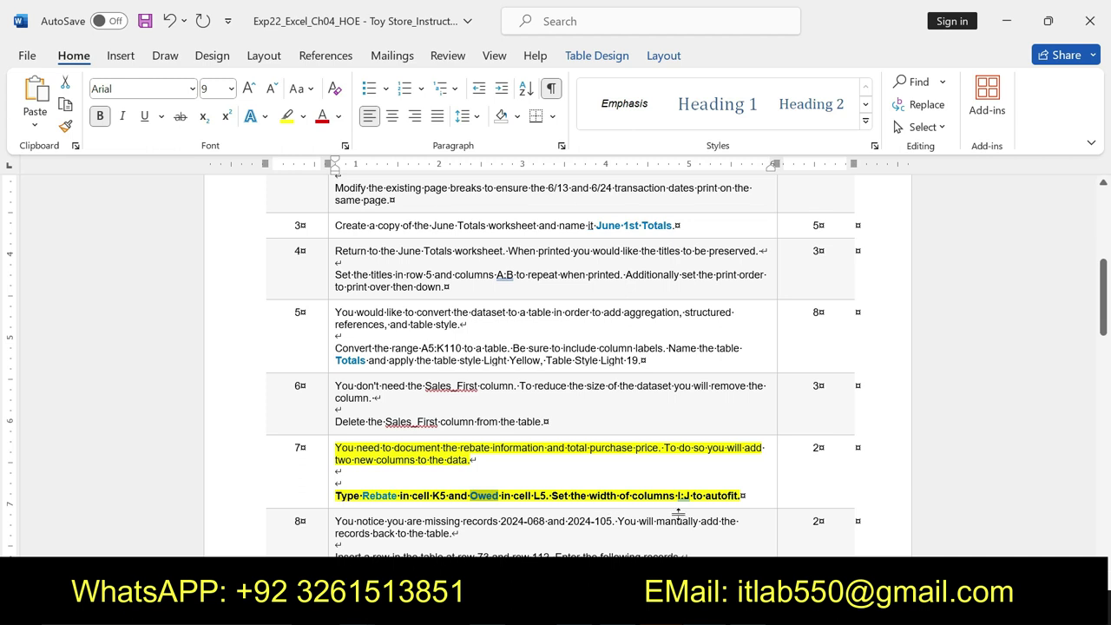
key(alt+Tab)
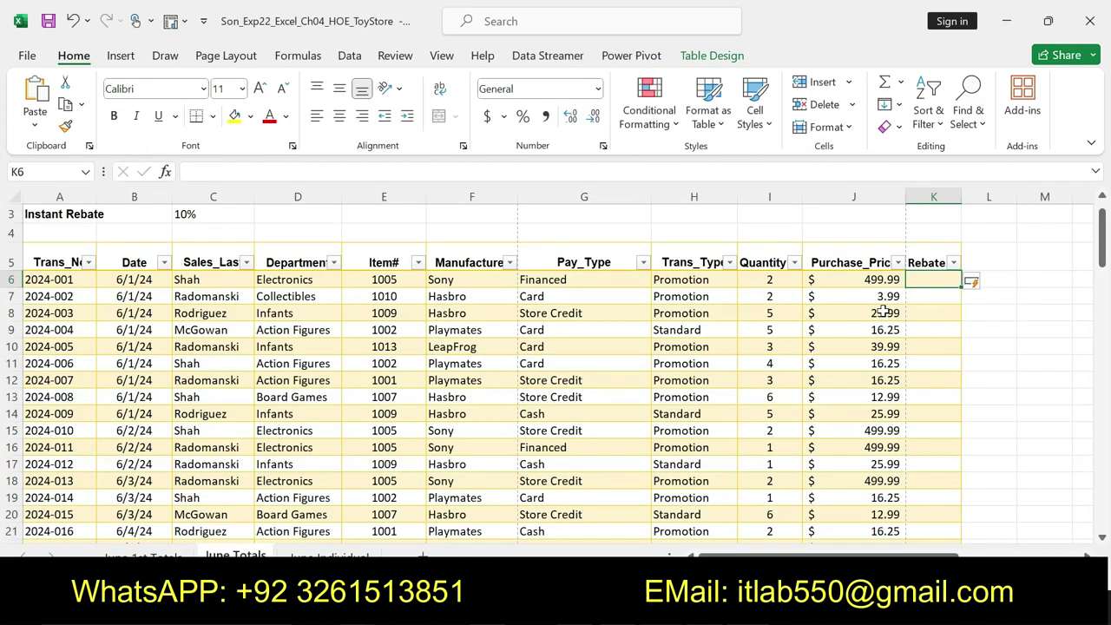
click(977, 257)
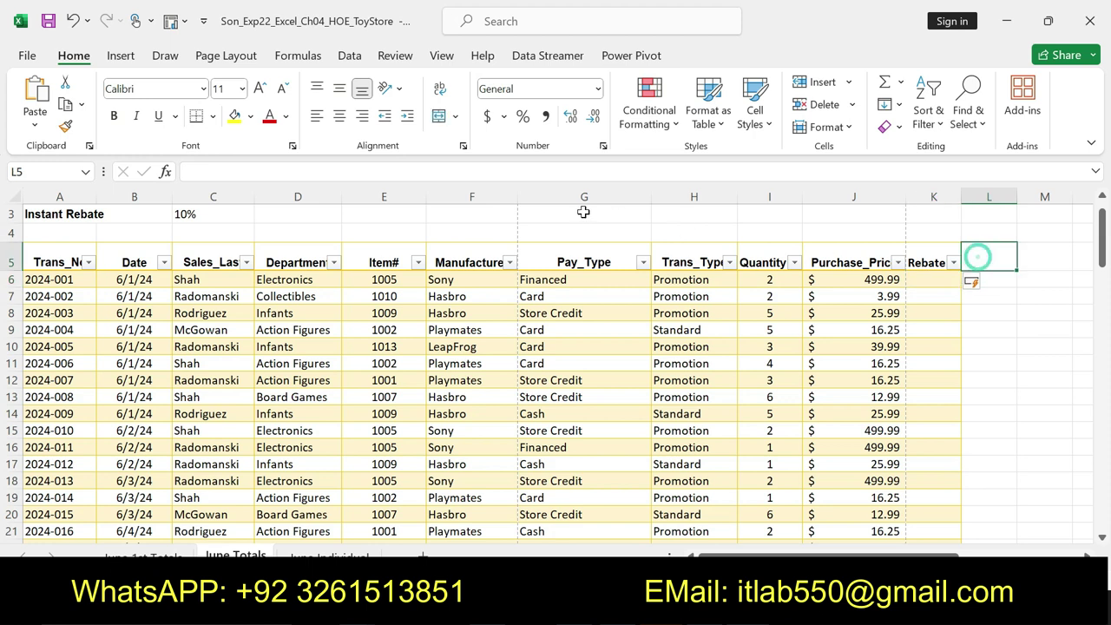
text(Owed)
key(Return)
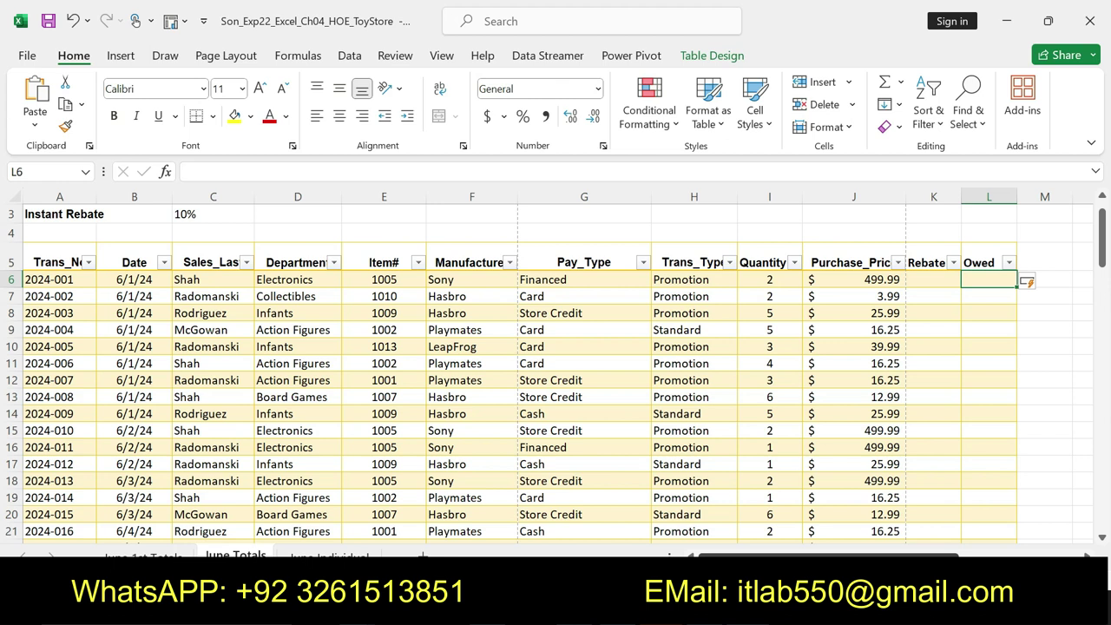
AutoFit the width of columns I:J so Purchase_Price shows fully.
key(alt+Tab)
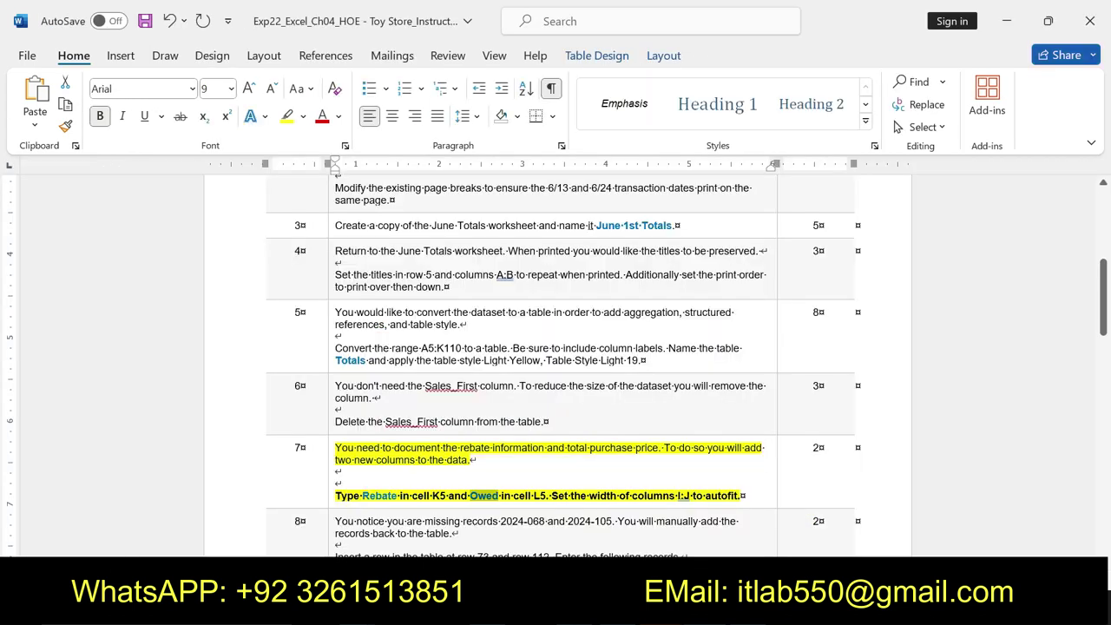
drag(551, 495, 743, 495)
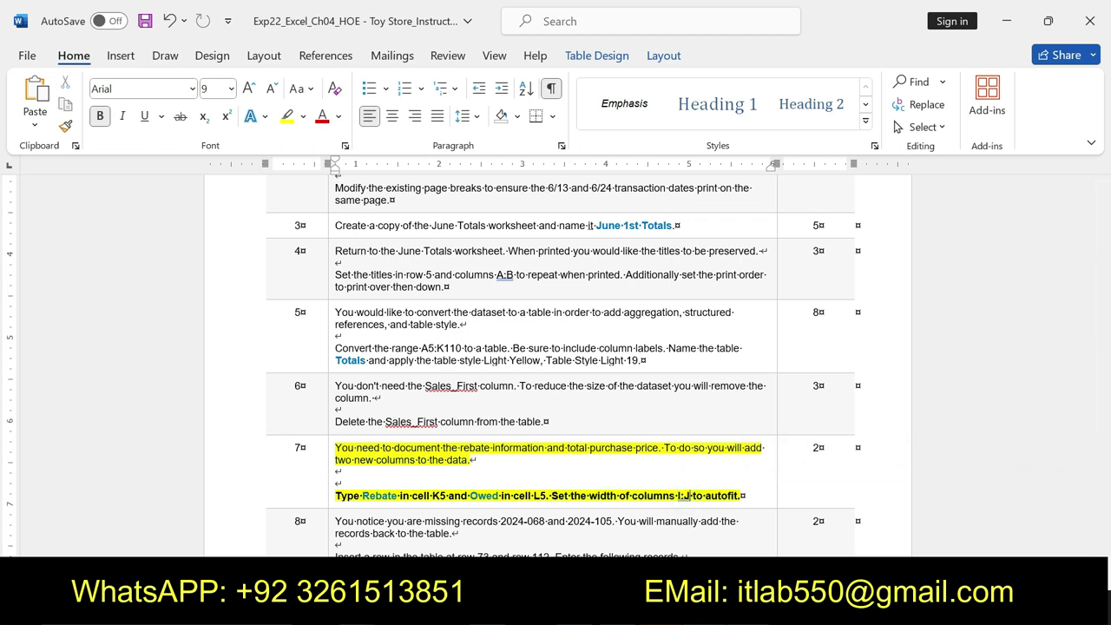
key(alt+Tab)
drag(777, 193, 829, 184)
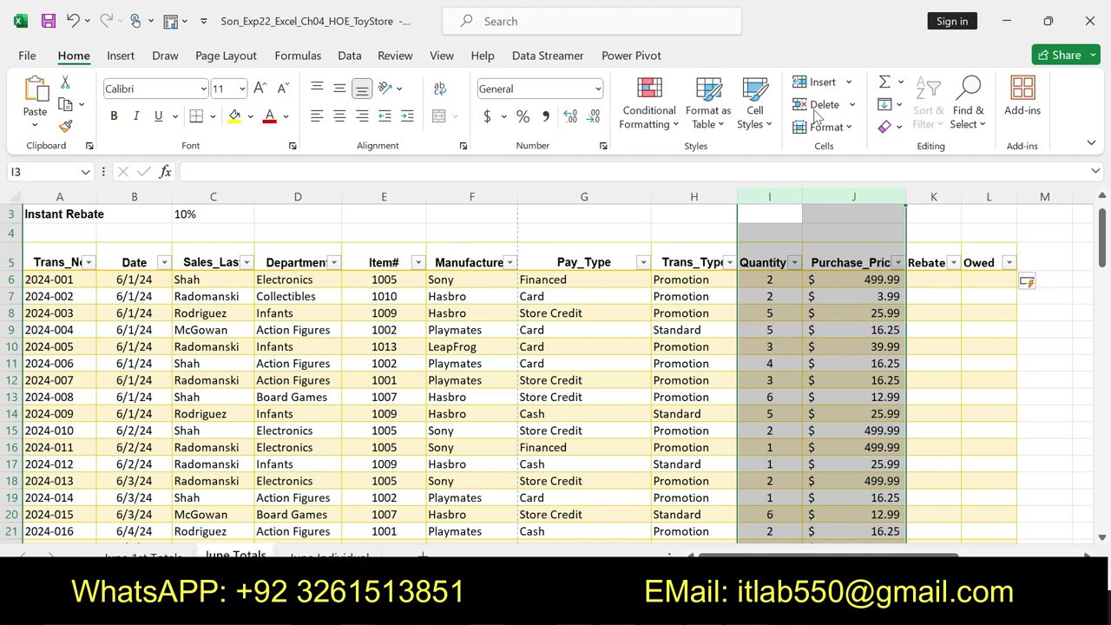
click(849, 129)
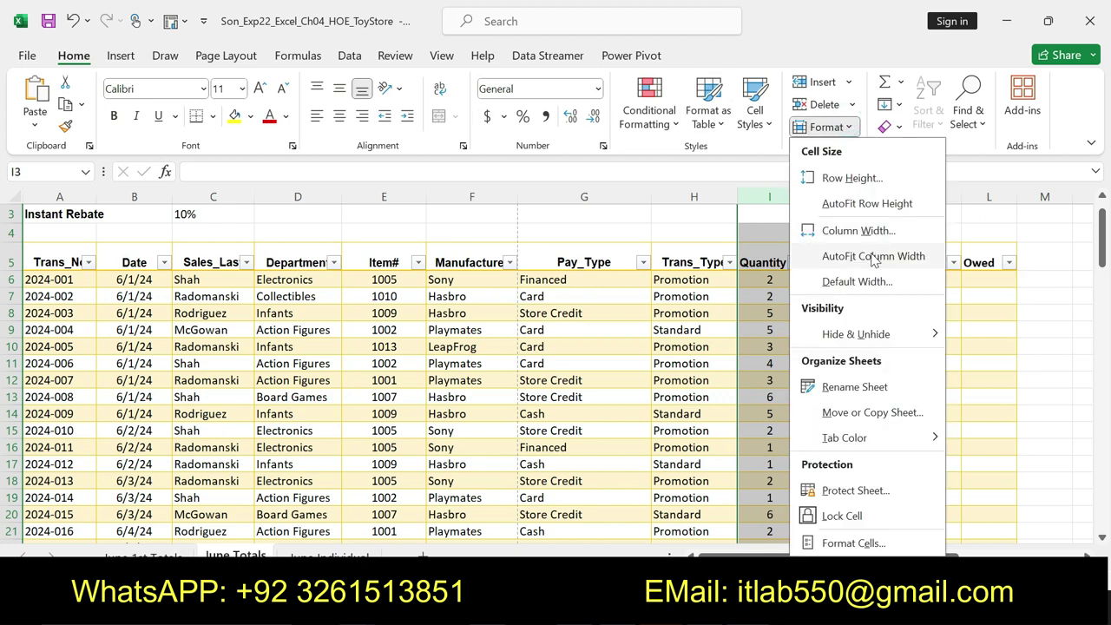
click(871, 253)
key(alt+Tab)
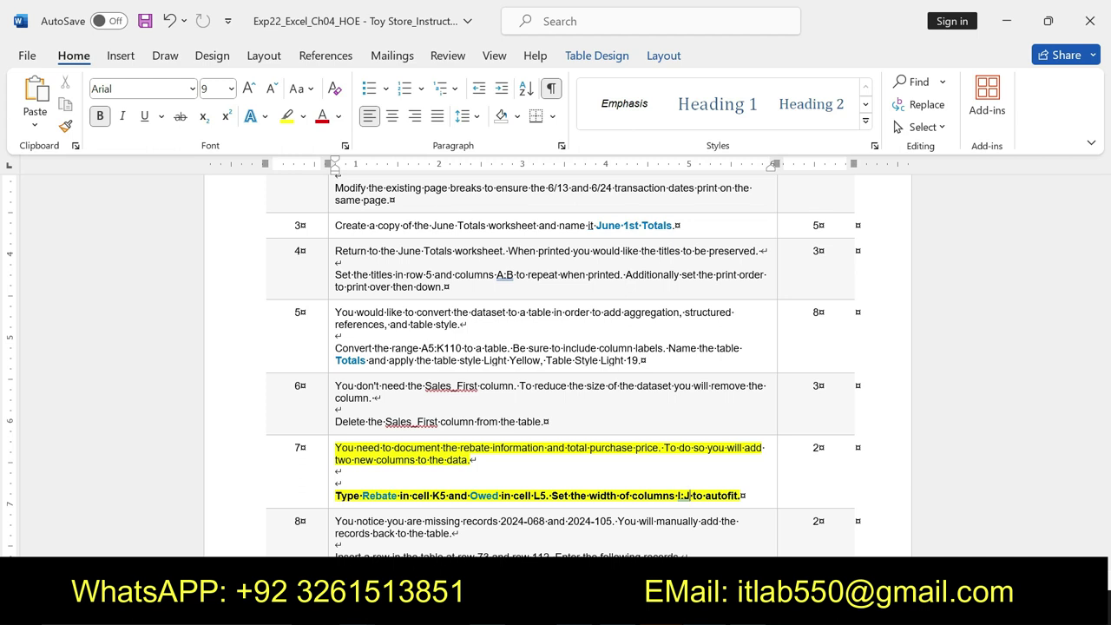
Clear step 7's markup and make step 8's missing-records text bold and yellow-highlighted.
key(ctrl+z)
key(ctrl+z)
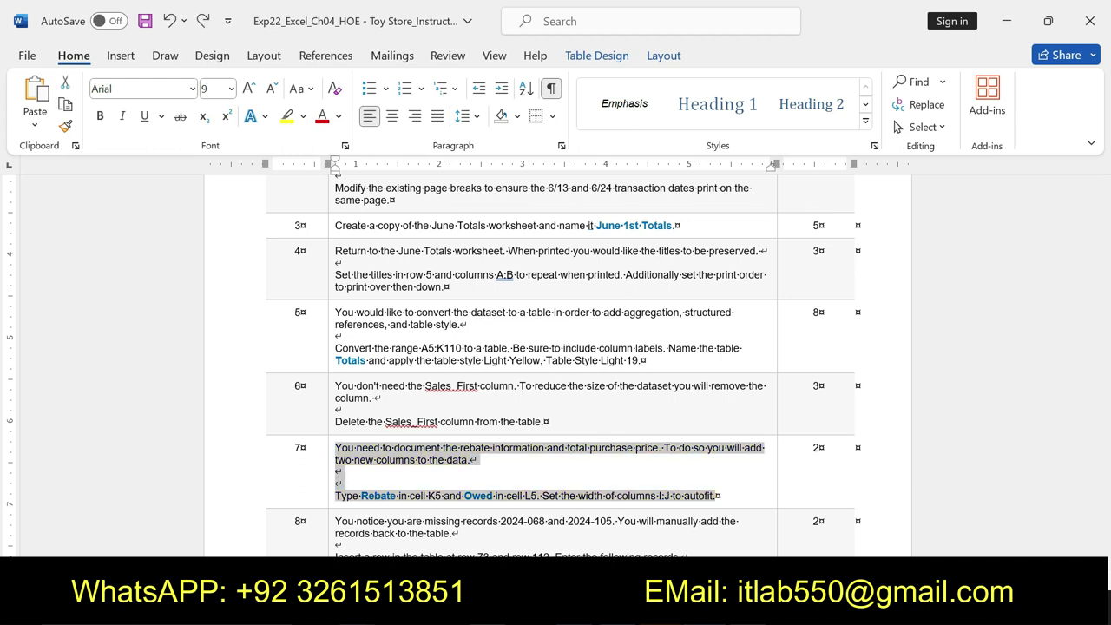
drag(1104, 271, 1108, 304)
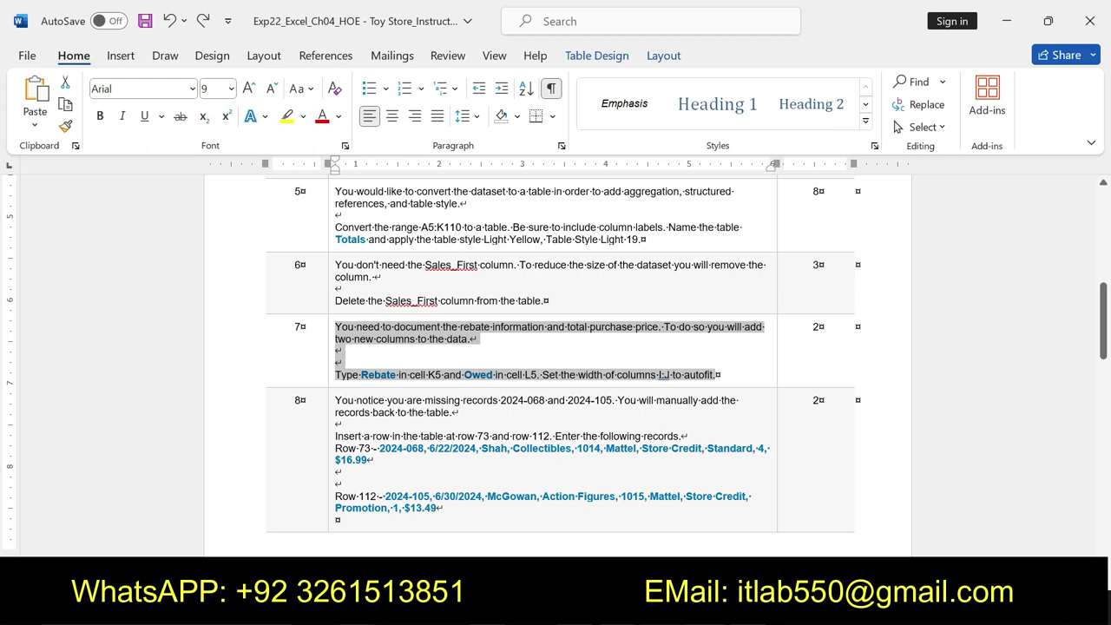
click(335, 398)
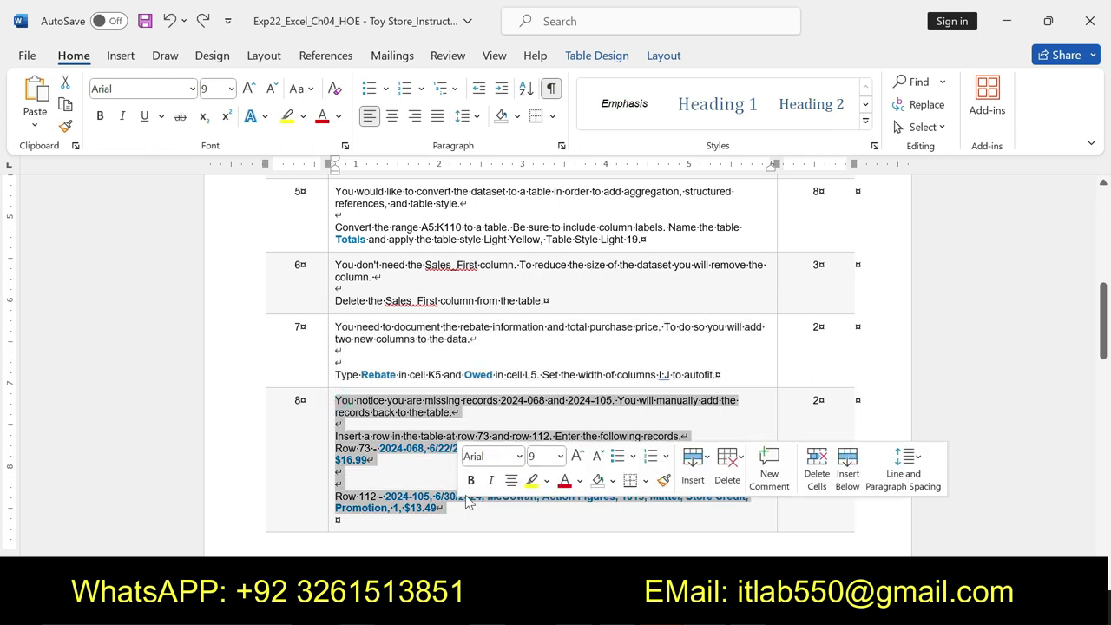
click(470, 480)
click(532, 480)
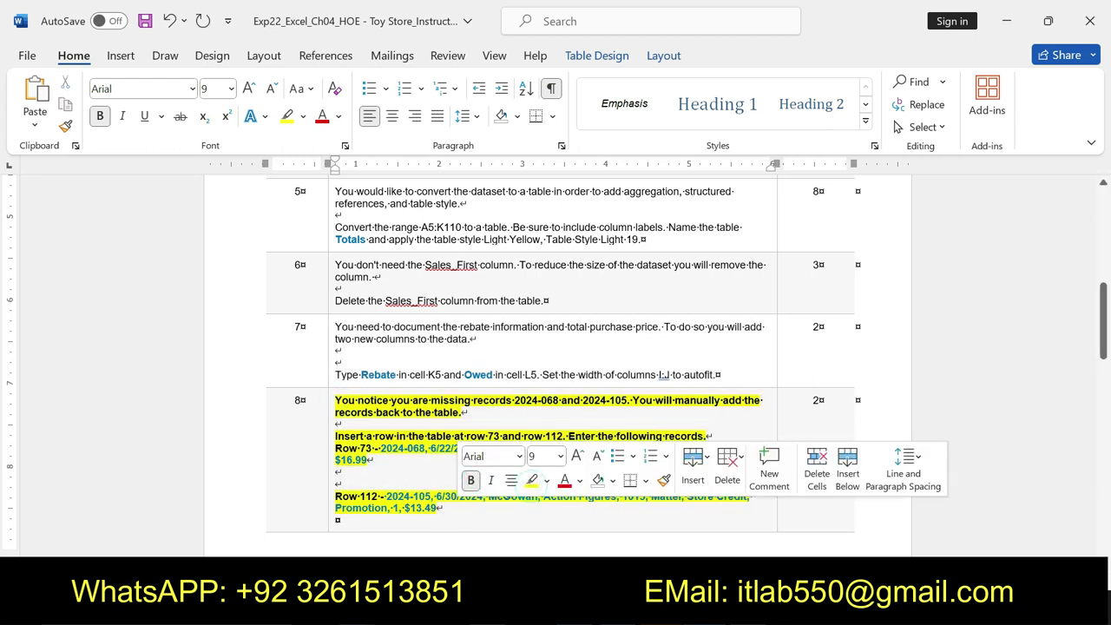
drag(335, 401, 707, 437)
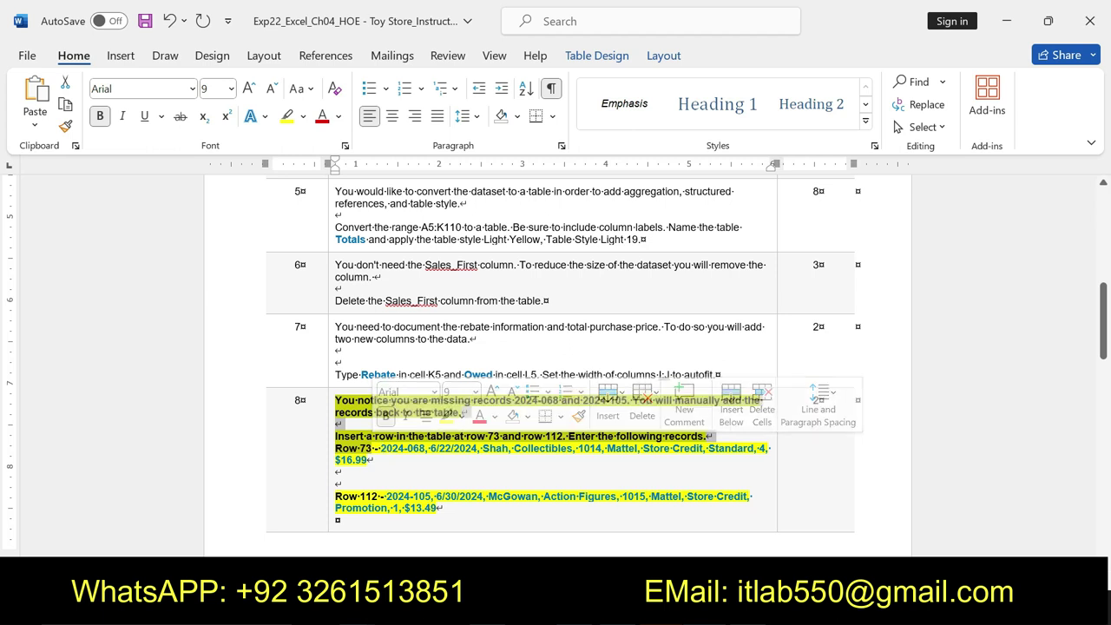
key(alt+Tab)
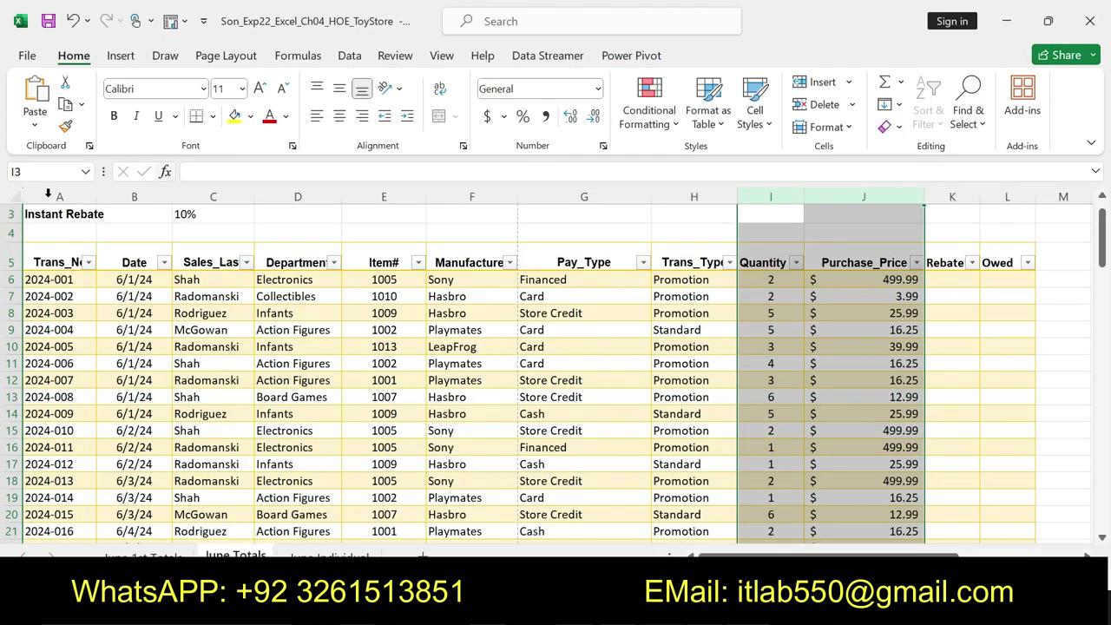
Jump to cell A72 through the Name Box to reach record 2024-069.
click(26, 171)
key(BackSpace)
text(2)
key(Return)
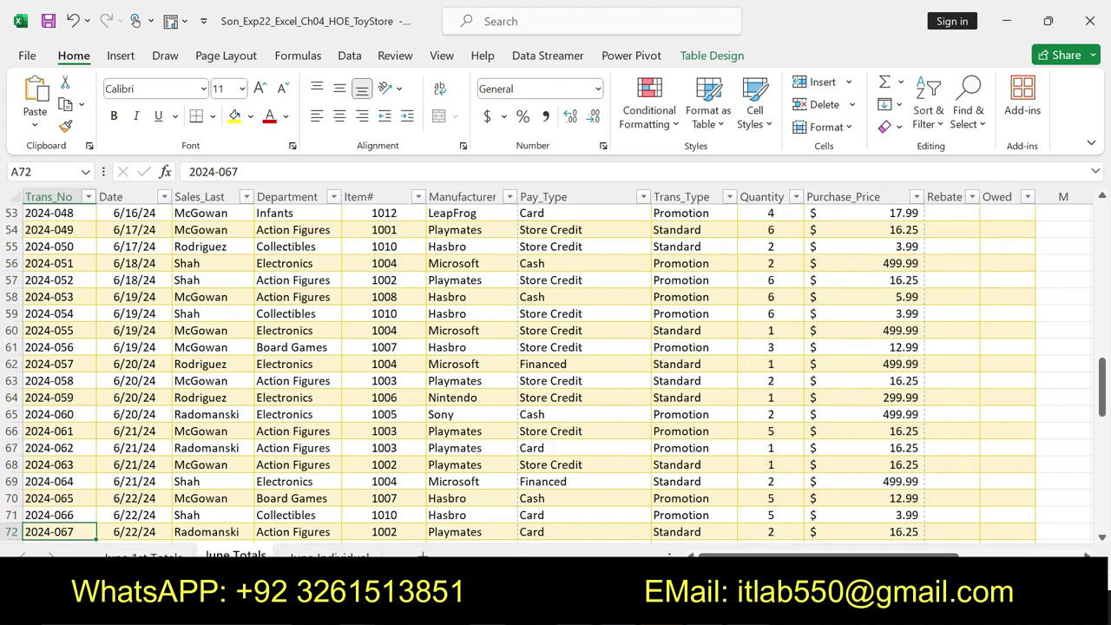
drag(1101, 394, 1103, 404)
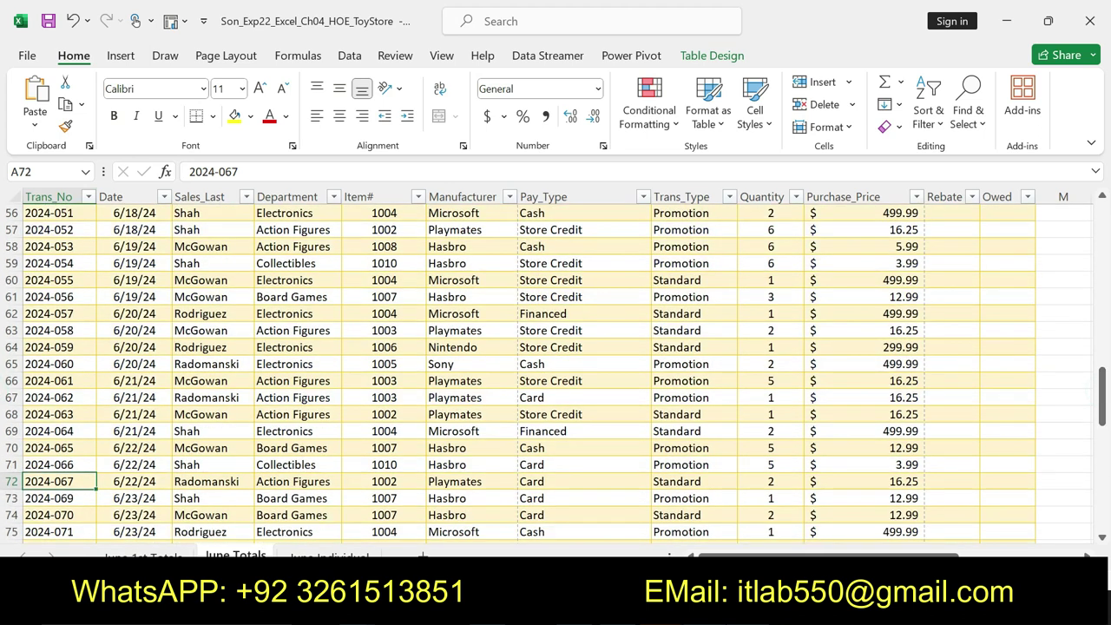
key(alt+Tab)
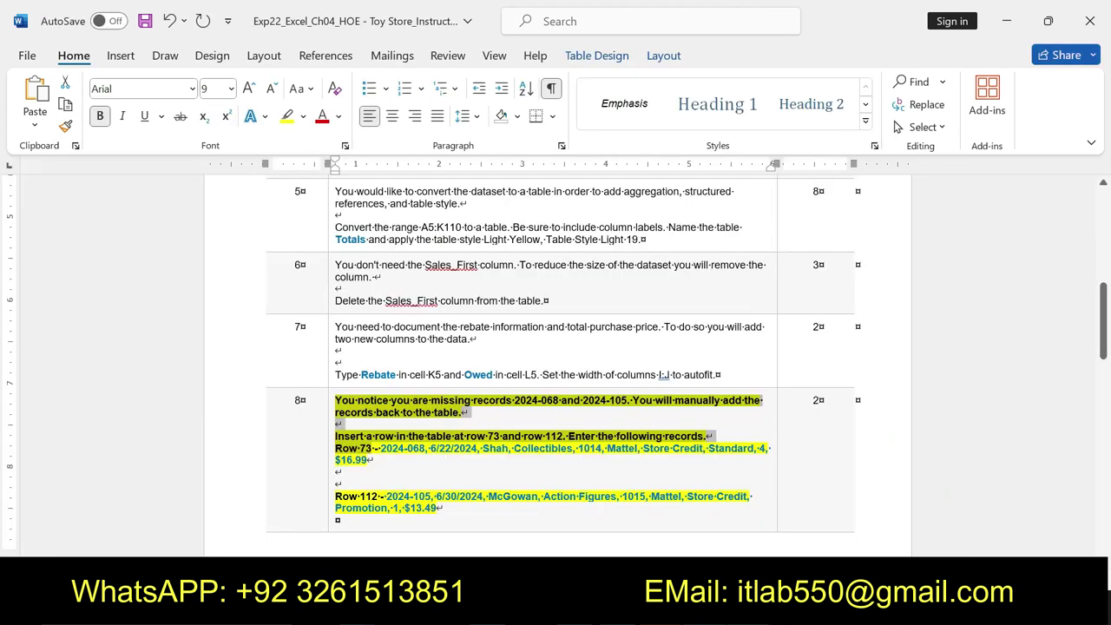
key(alt+Tab)
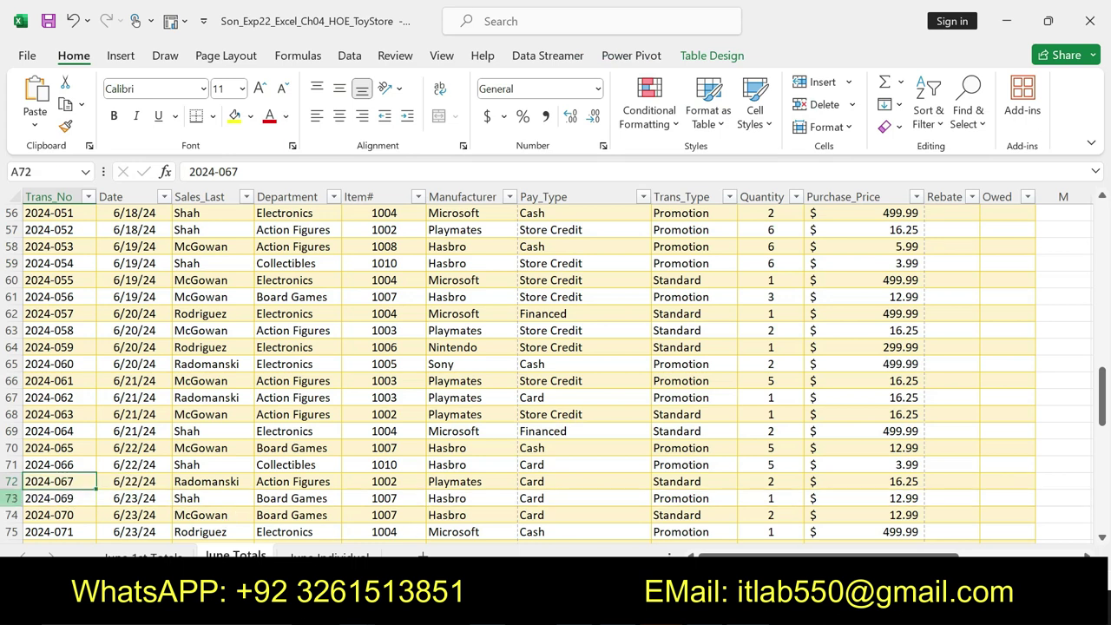
Insert a blank row 73 above record 2024-069 and select its Trans_No cell.
click(13, 500)
right_click(12, 501)
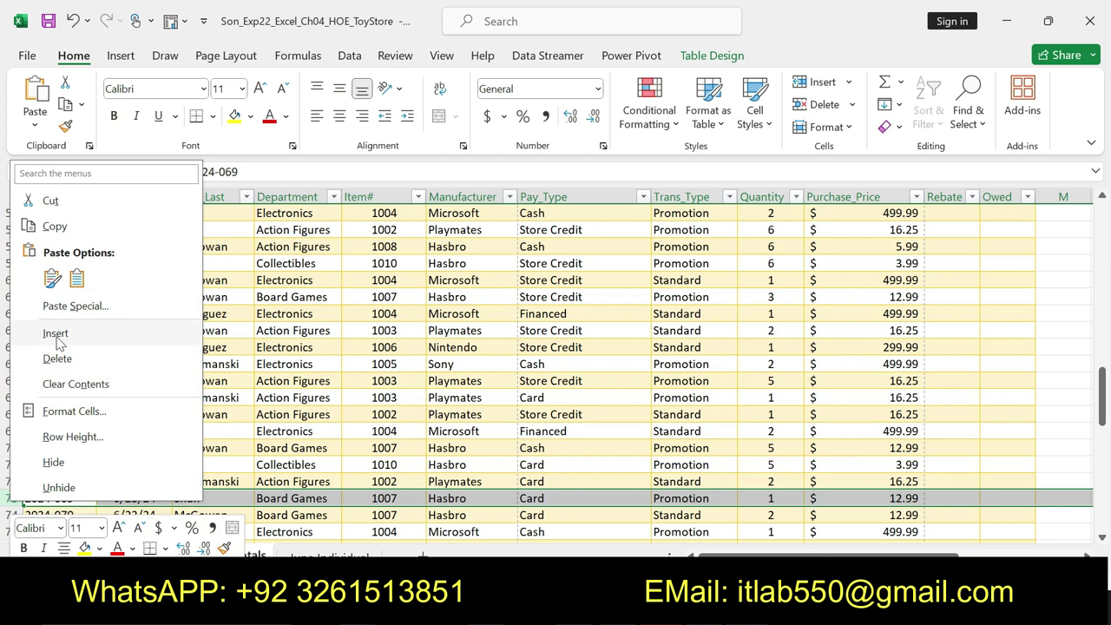
click(55, 333)
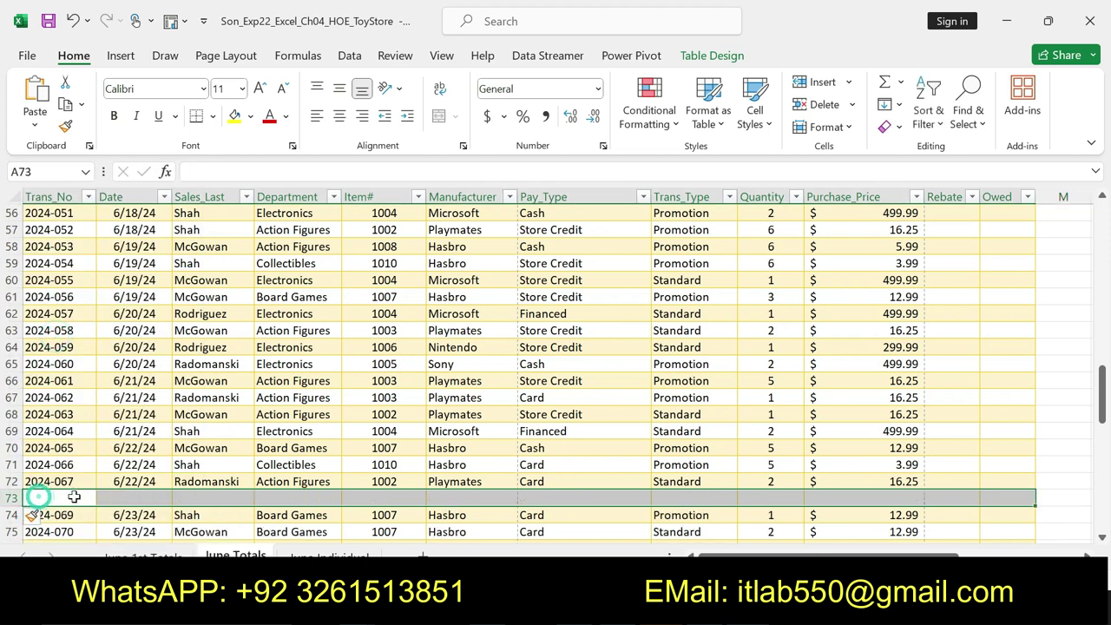
click(197, 497)
click(73, 499)
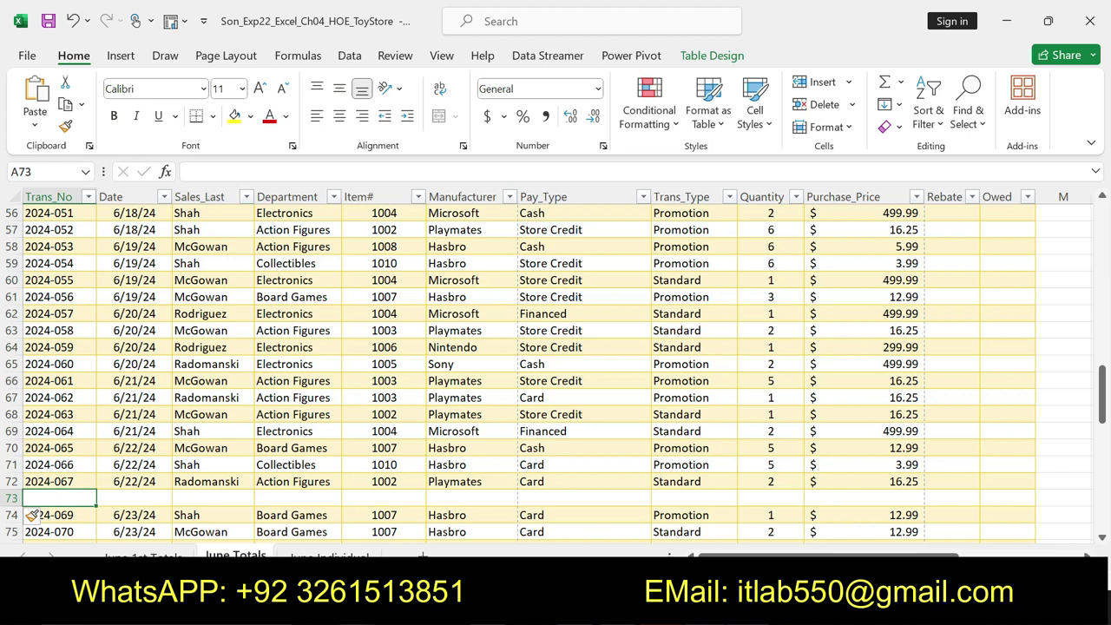
key(alt+Tab)
click(369, 461)
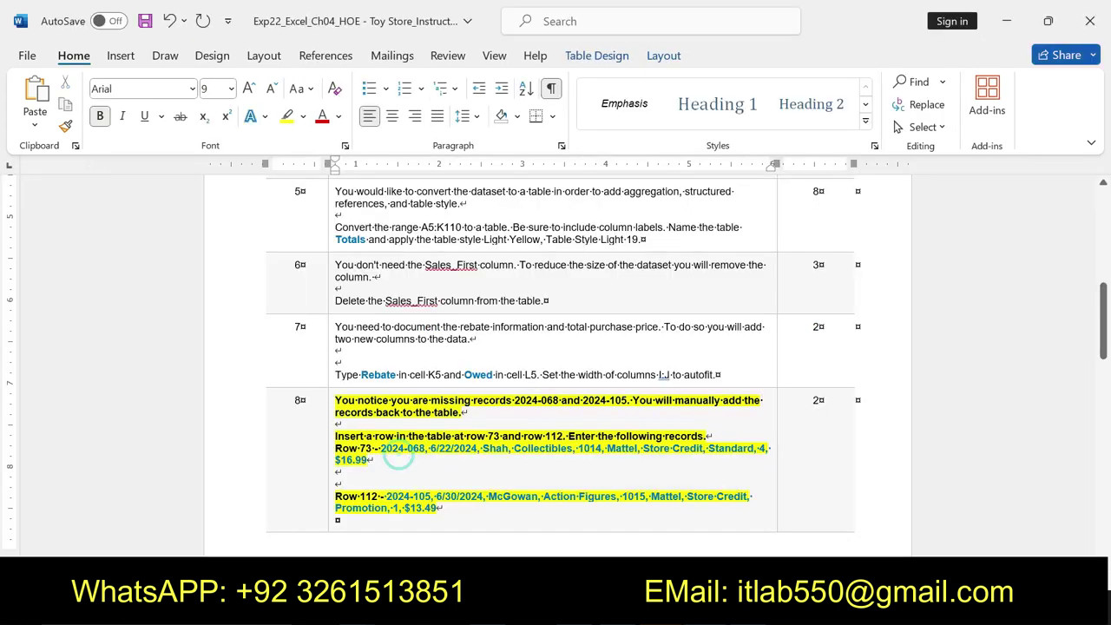
Enter Trans_No 2024-068 in A73 and the date 6/22/2024 in B73.
drag(425, 448, 380, 448)
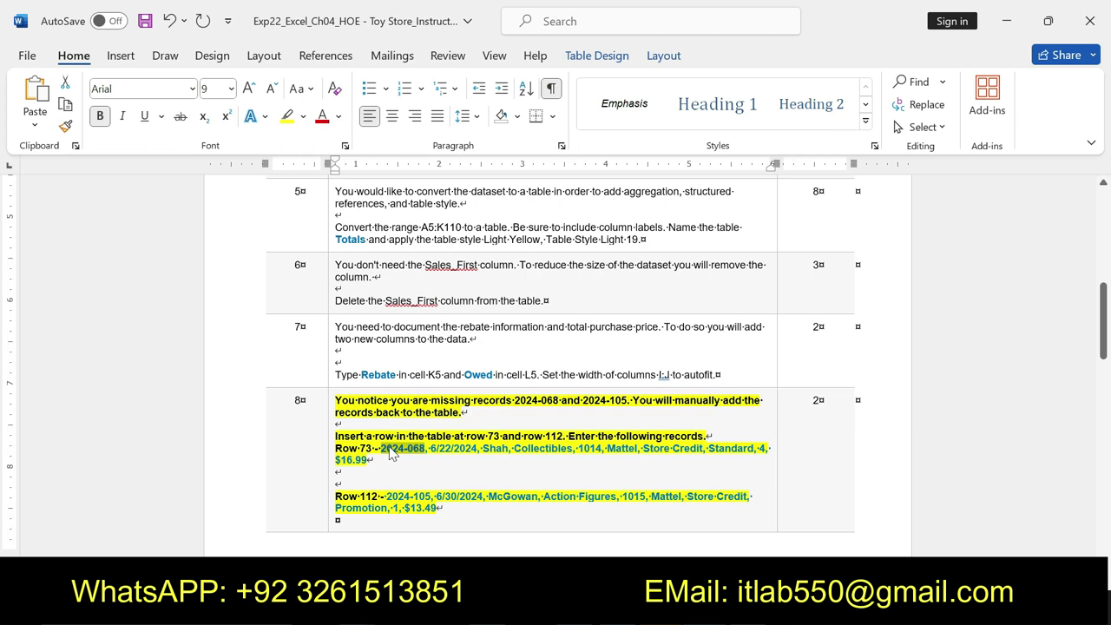
key(alt+Tab)
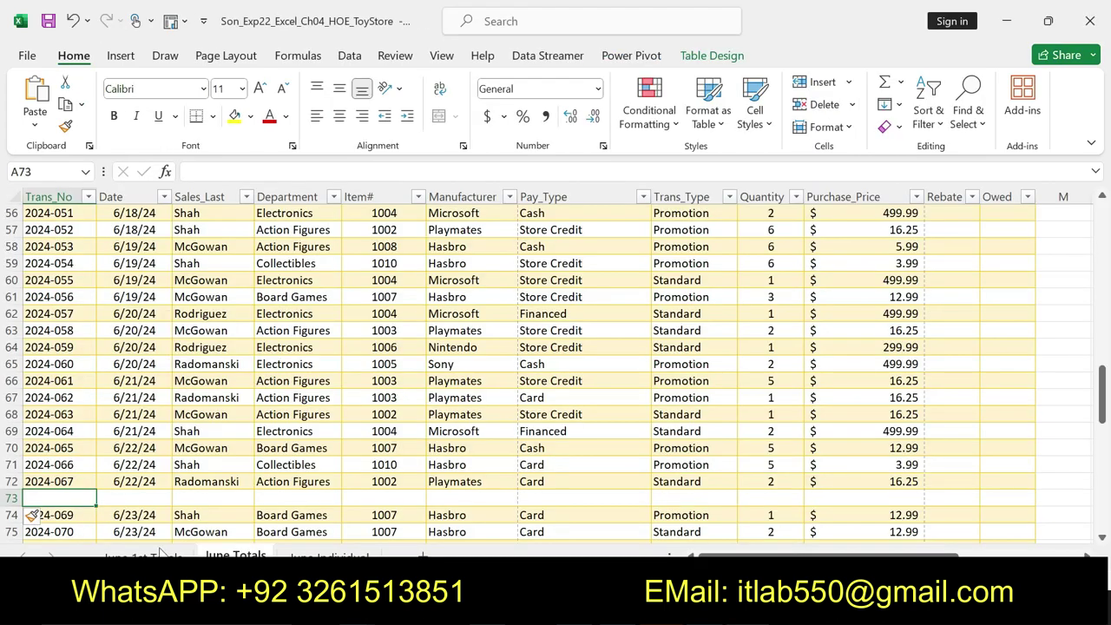
text(2024-068)
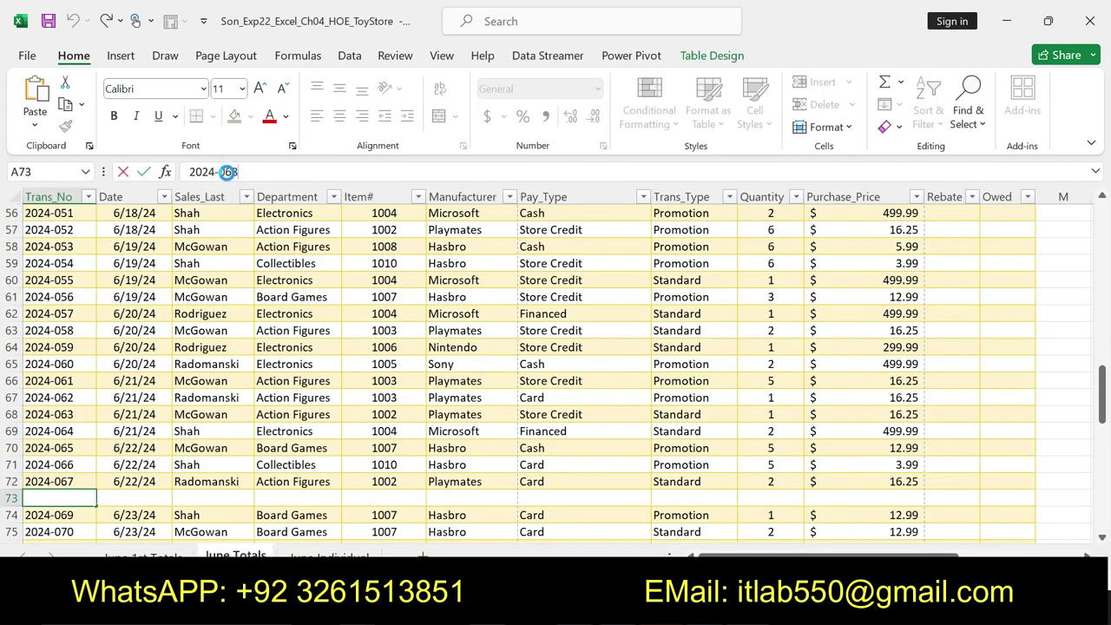
key(Return)
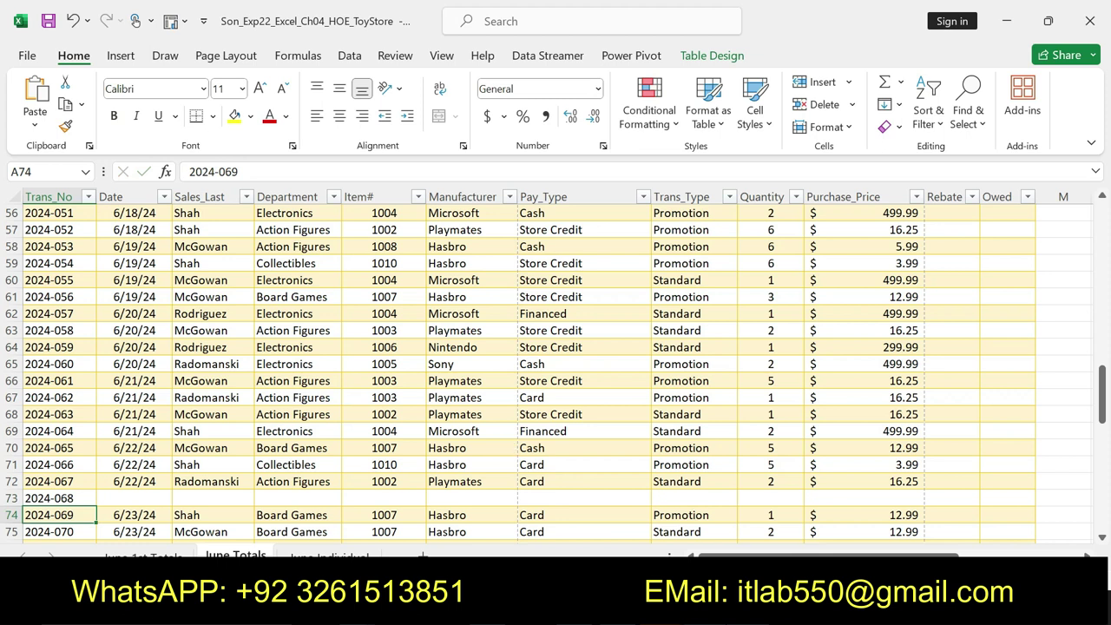
key(alt+Tab)
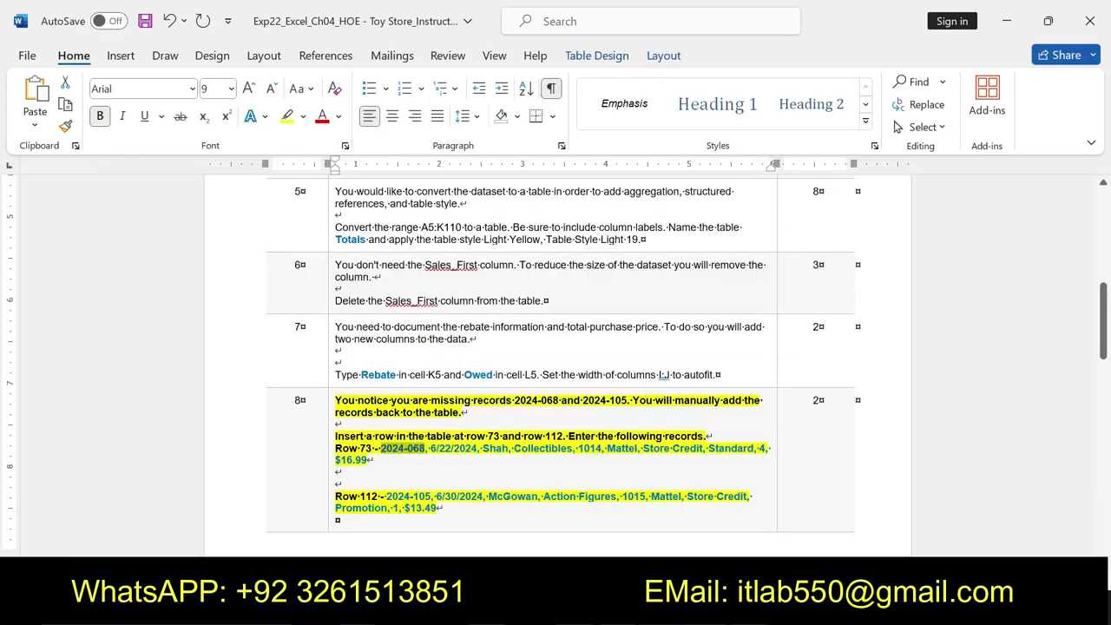
drag(430, 449, 476, 449)
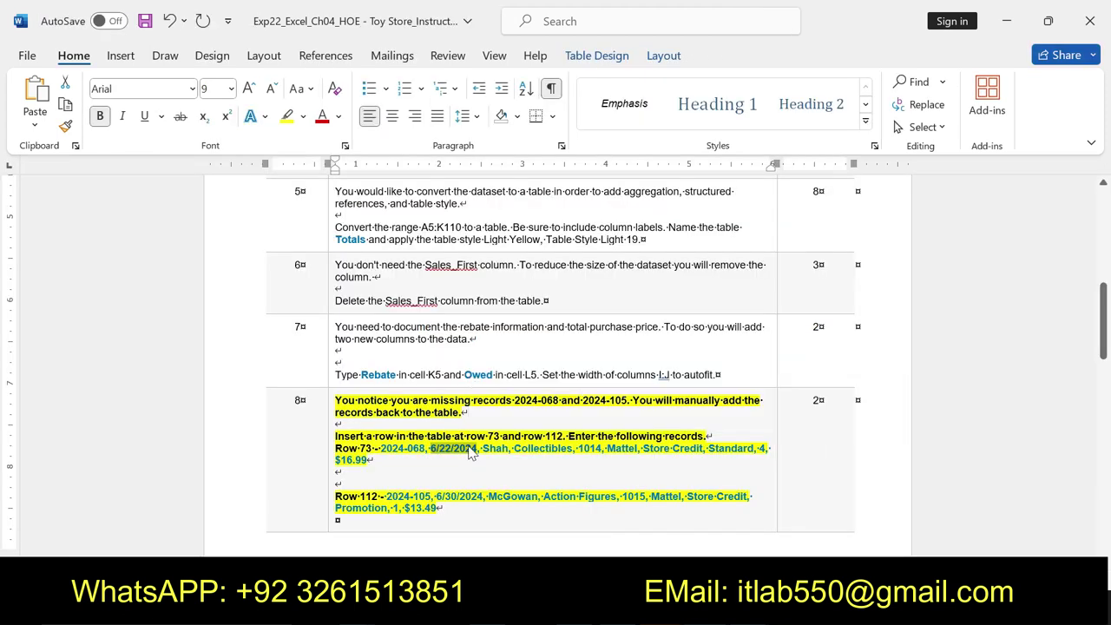
key(alt+Tab)
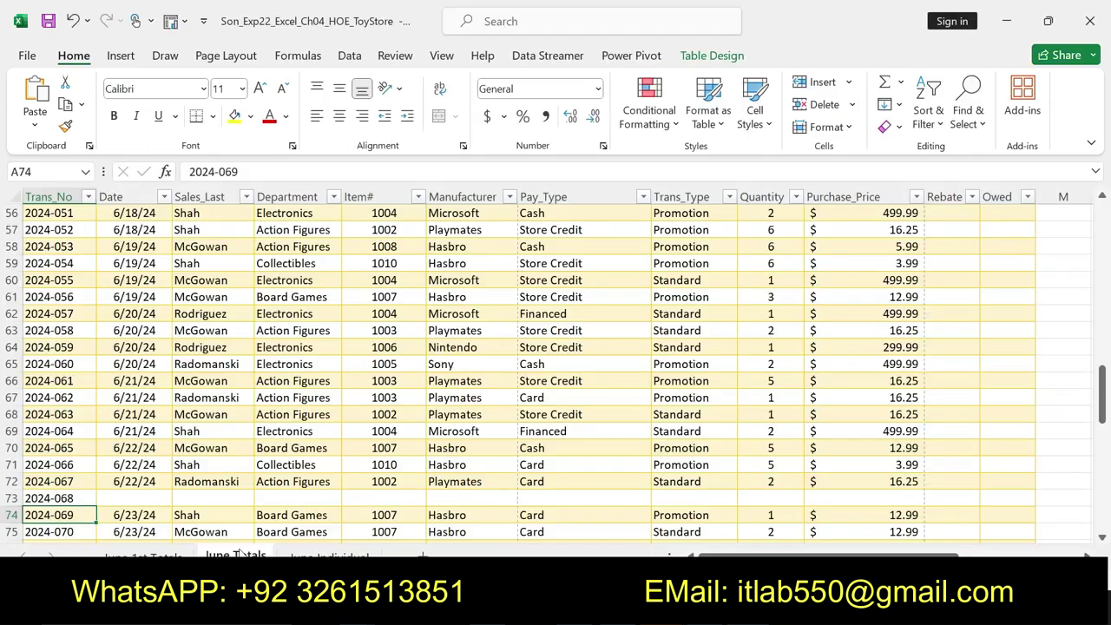
click(153, 497)
click(284, 173)
text(6/22/2024)
key(Return)
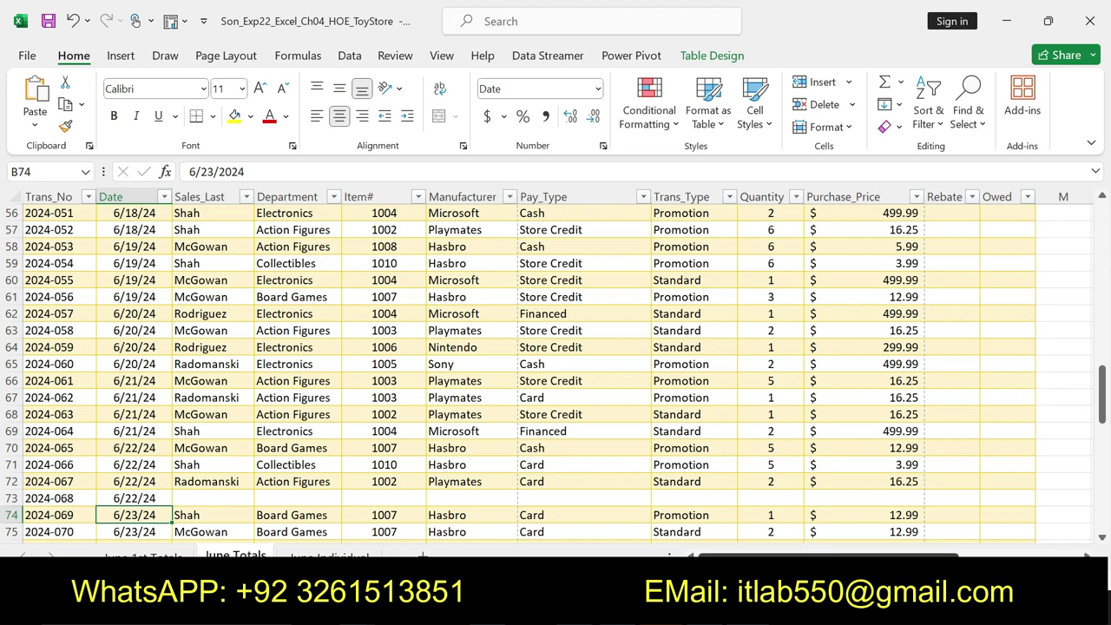
Fill in the salesperson's last name in C73 and Collectibles in D73.
key(alt+Tab)
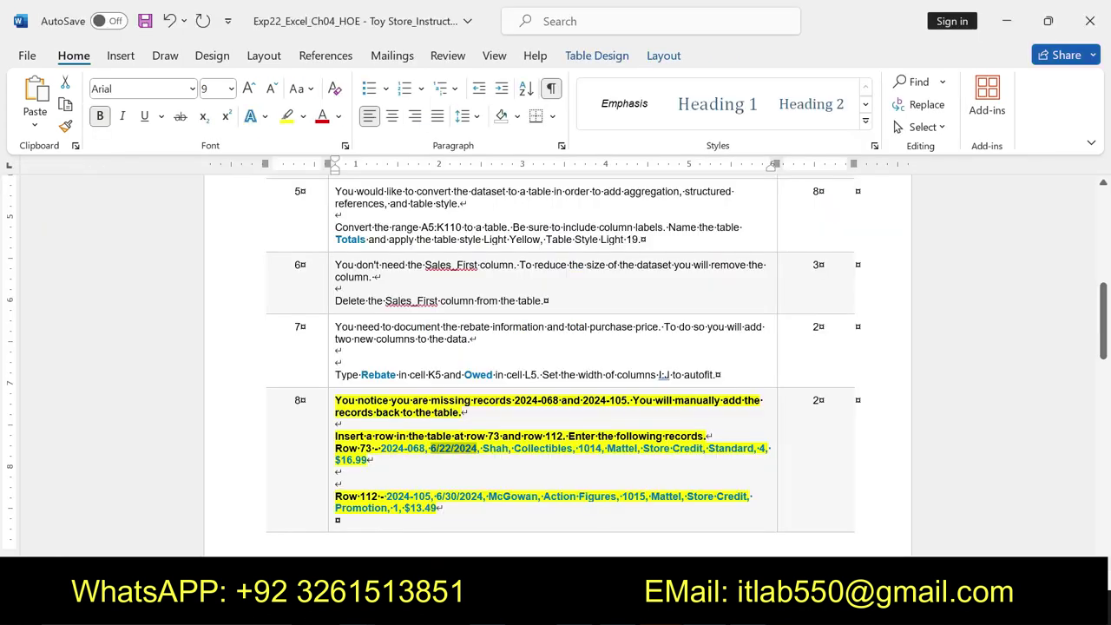
double_click(494, 448)
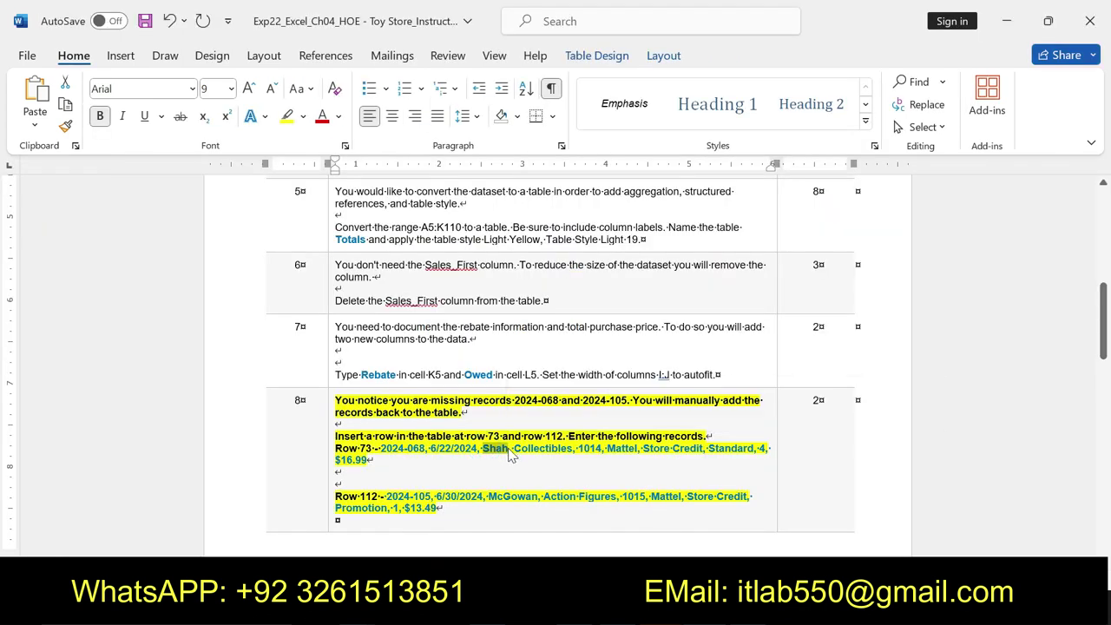
key(alt+Tab)
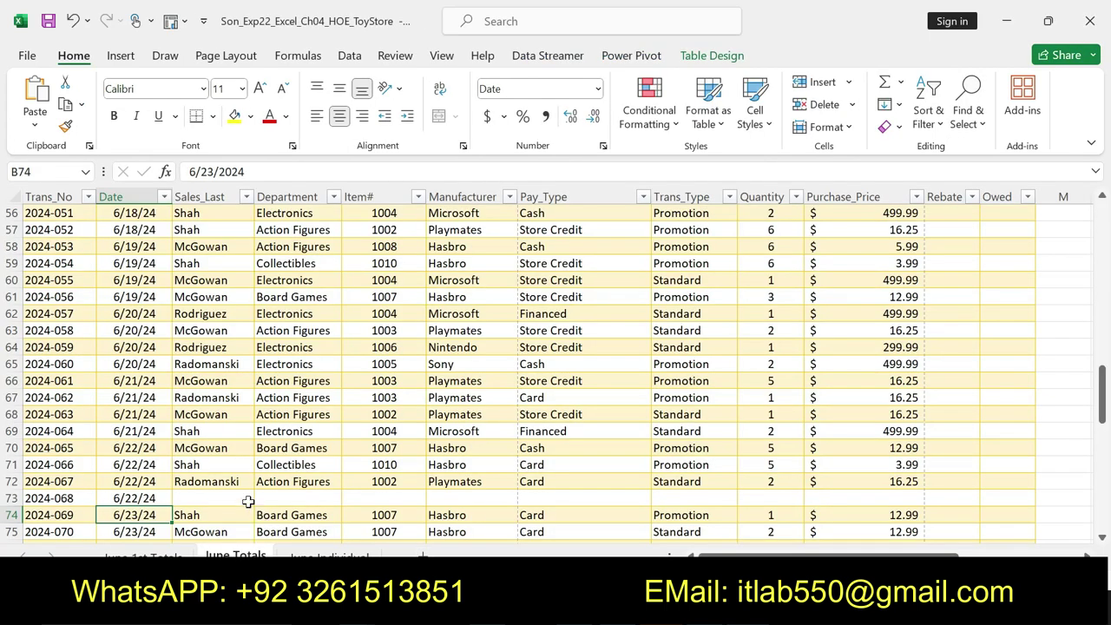
click(244, 497)
text(Shah)
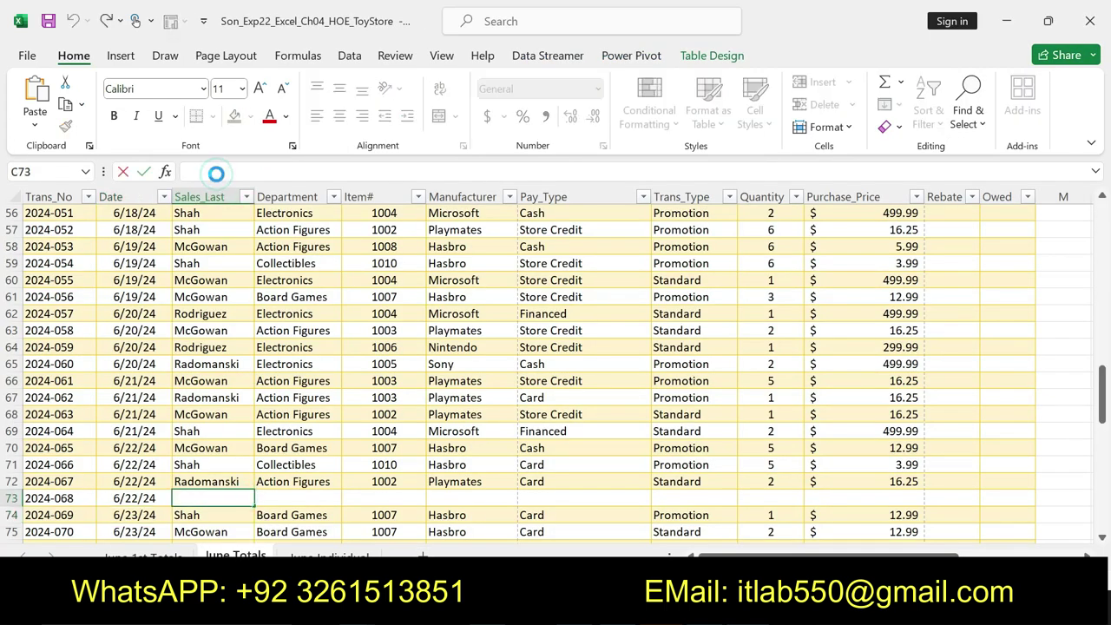
key(Return)
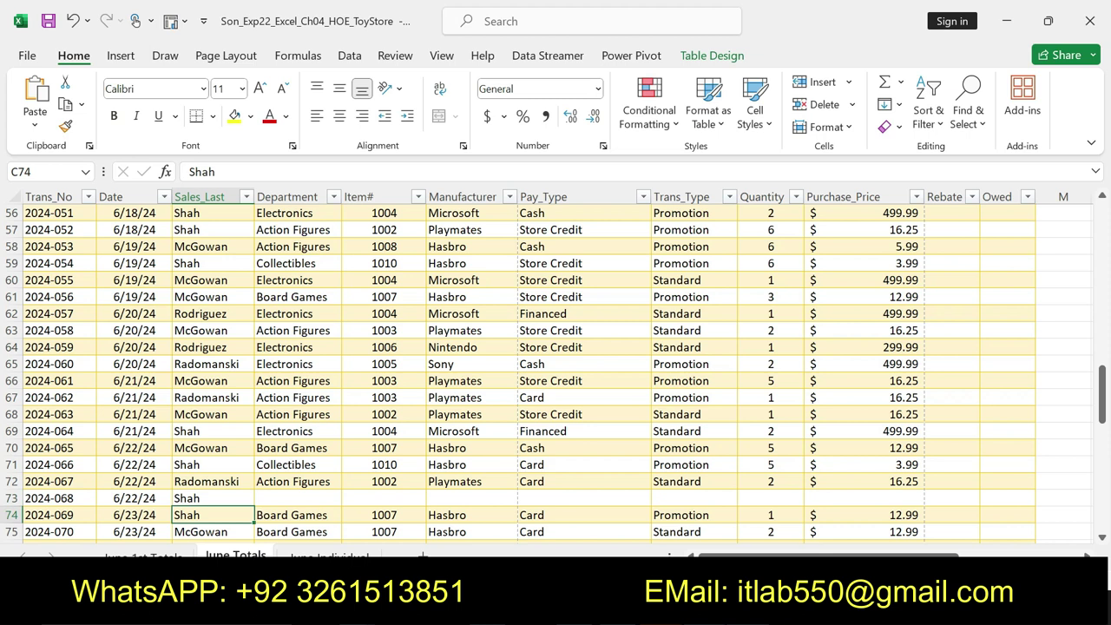
key(alt+Tab)
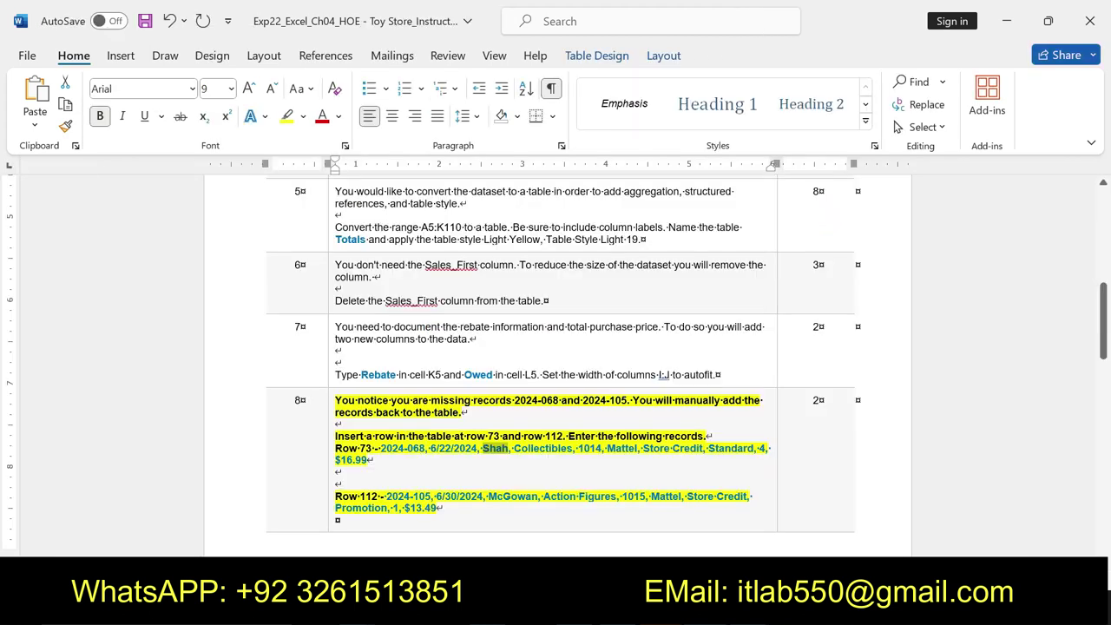
drag(514, 448, 572, 448)
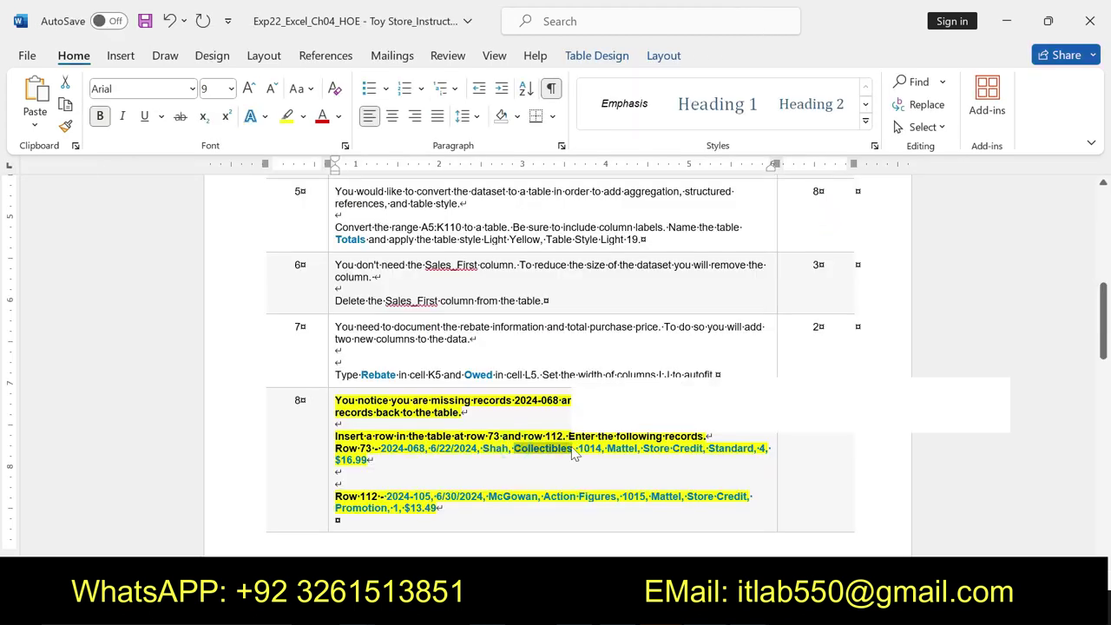
key(alt+Tab)
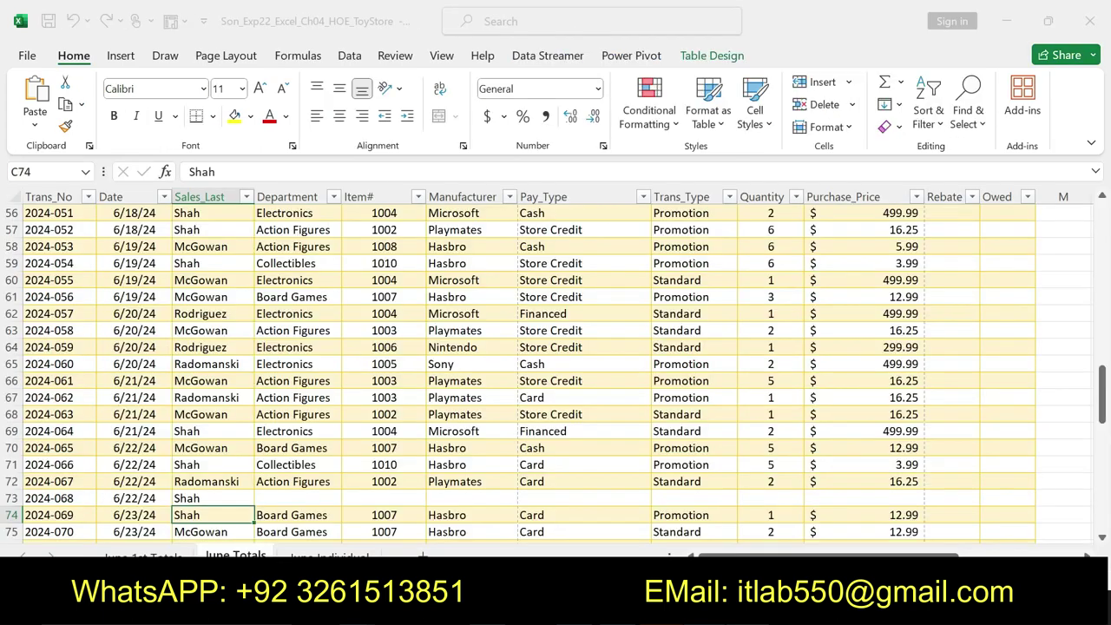
click(310, 497)
text(Collectibles)
key(Return)
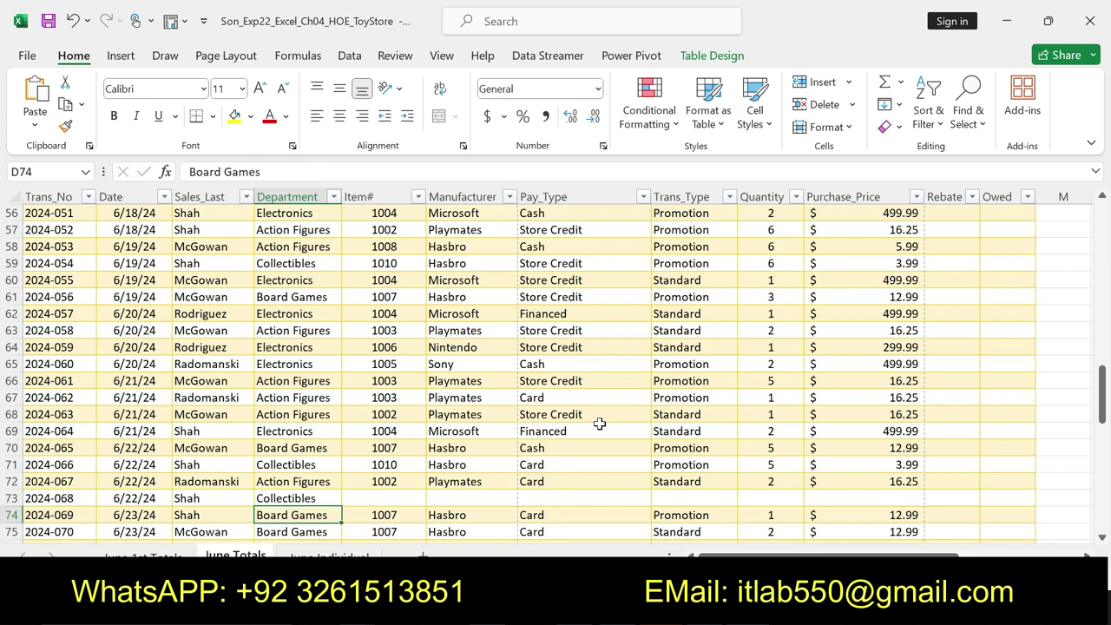
Enter item number 1014 in E73 and manufacturer Mattel in F73.
key(alt+Tab)
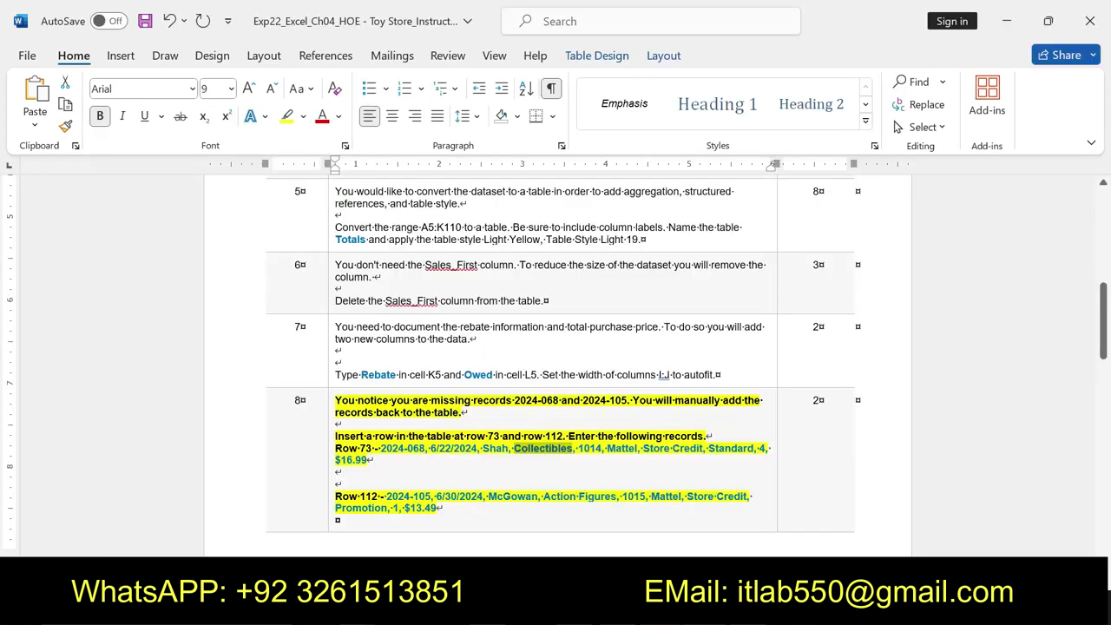
double_click(589, 448)
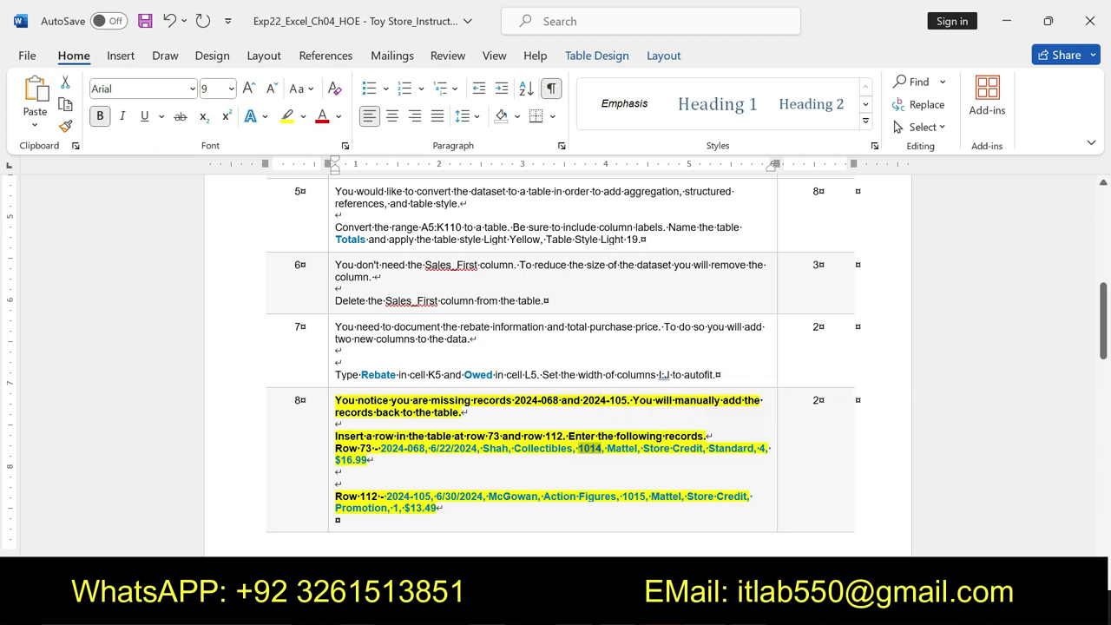
key(alt+Tab)
click(388, 497)
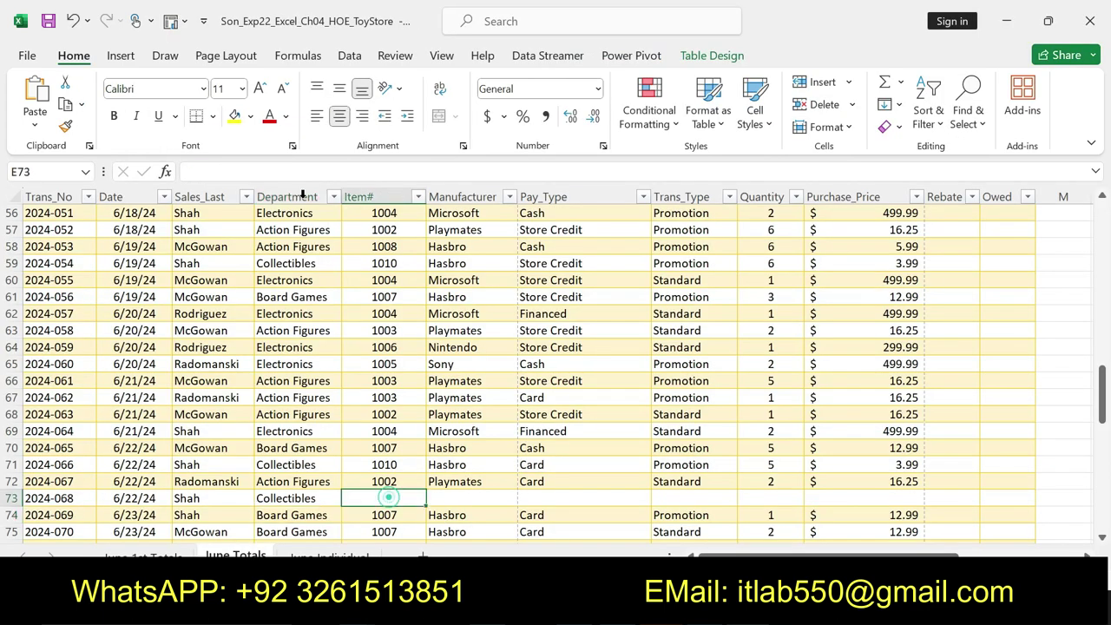
text(1014)
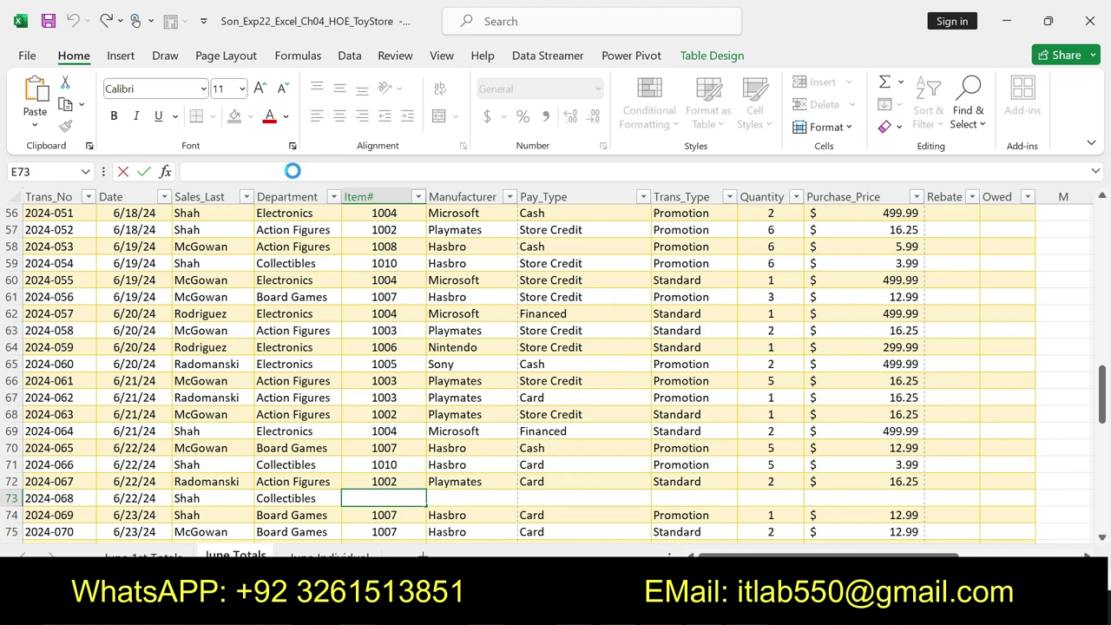
key(Return)
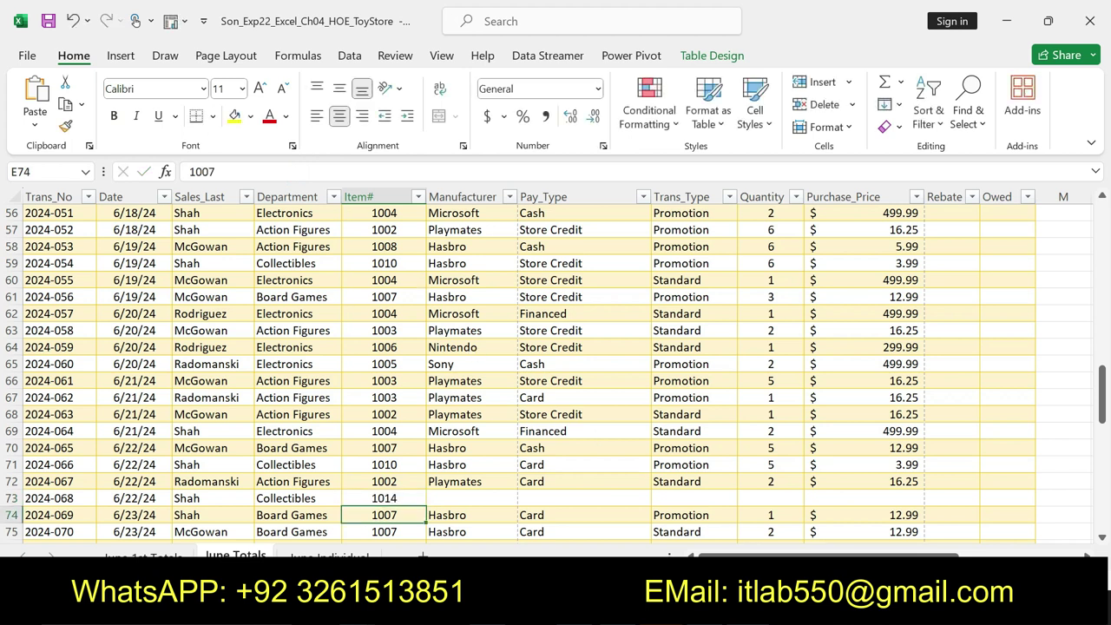
key(alt+Tab)
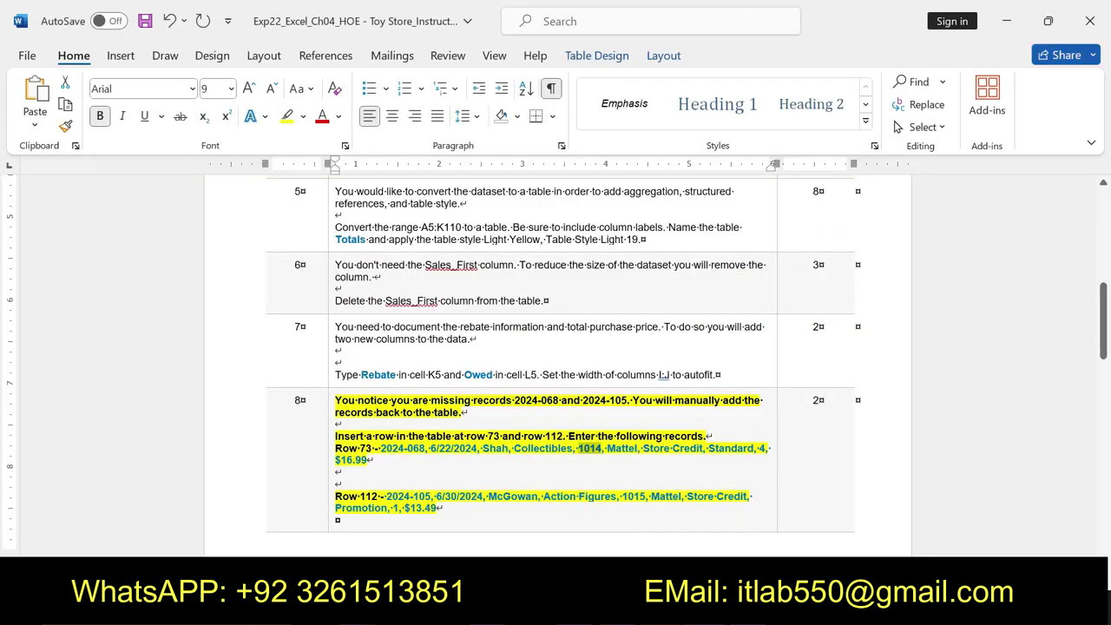
double_click(621, 448)
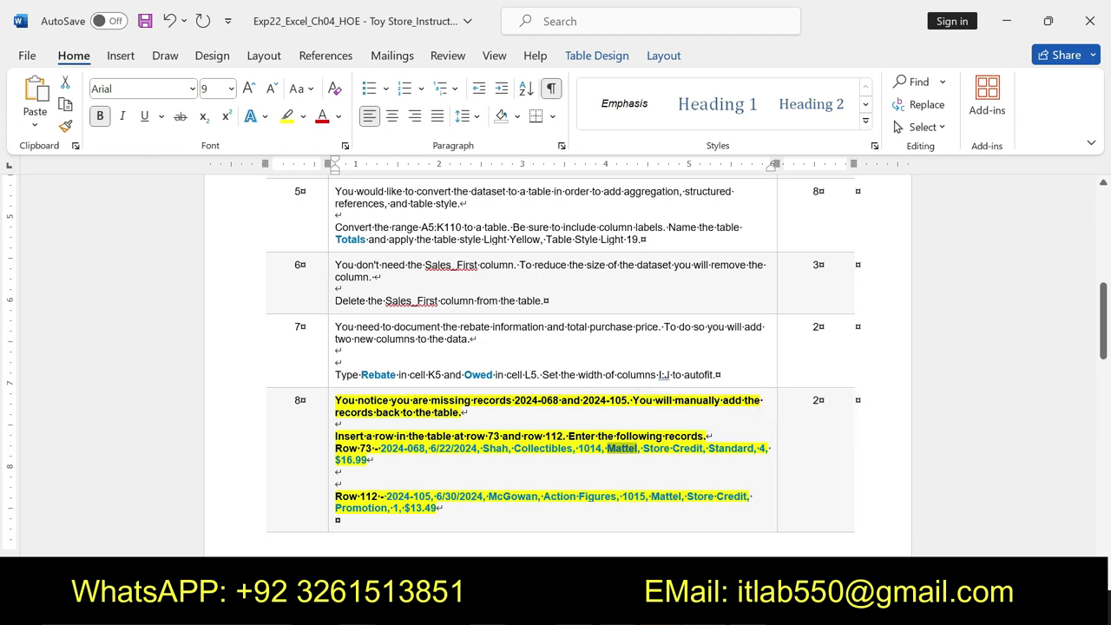
key(alt+Tab)
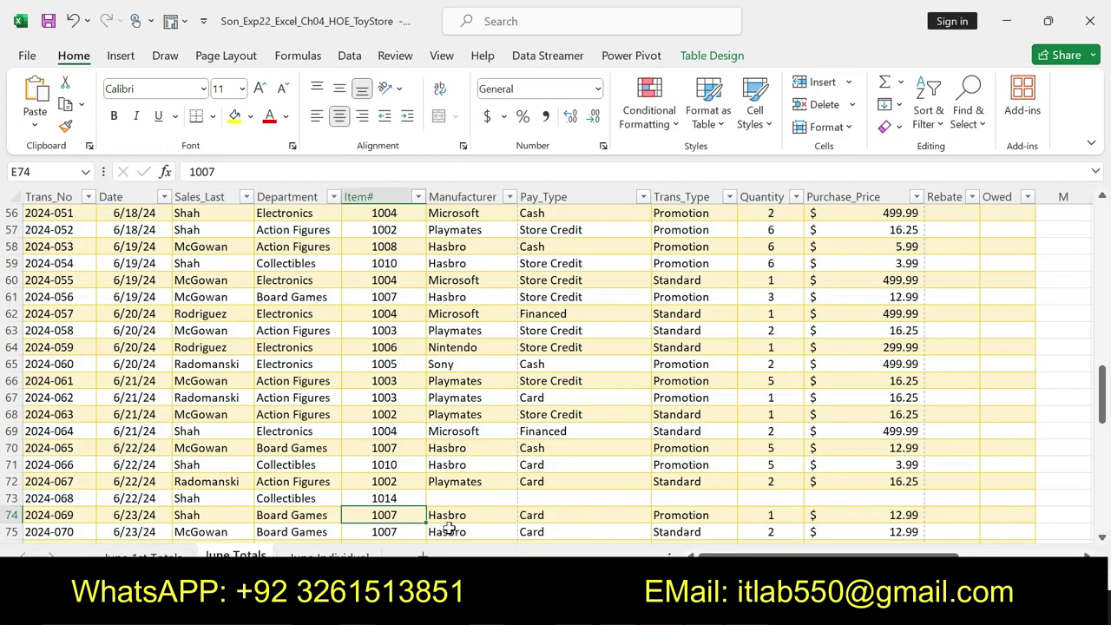
click(459, 494)
text(M)
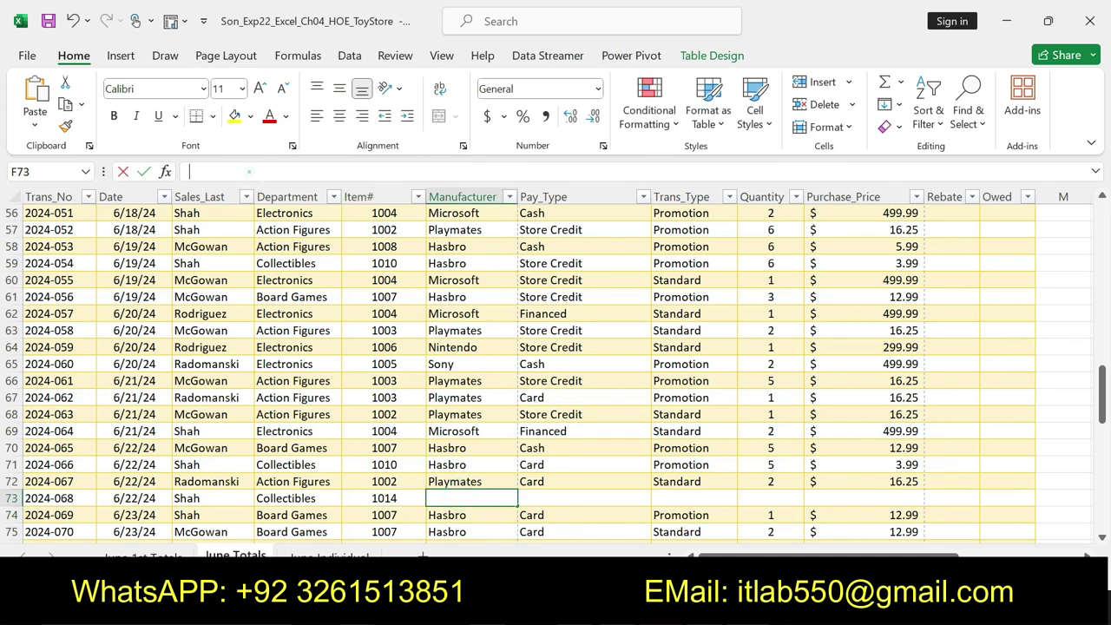
text(attel)
key(Return)
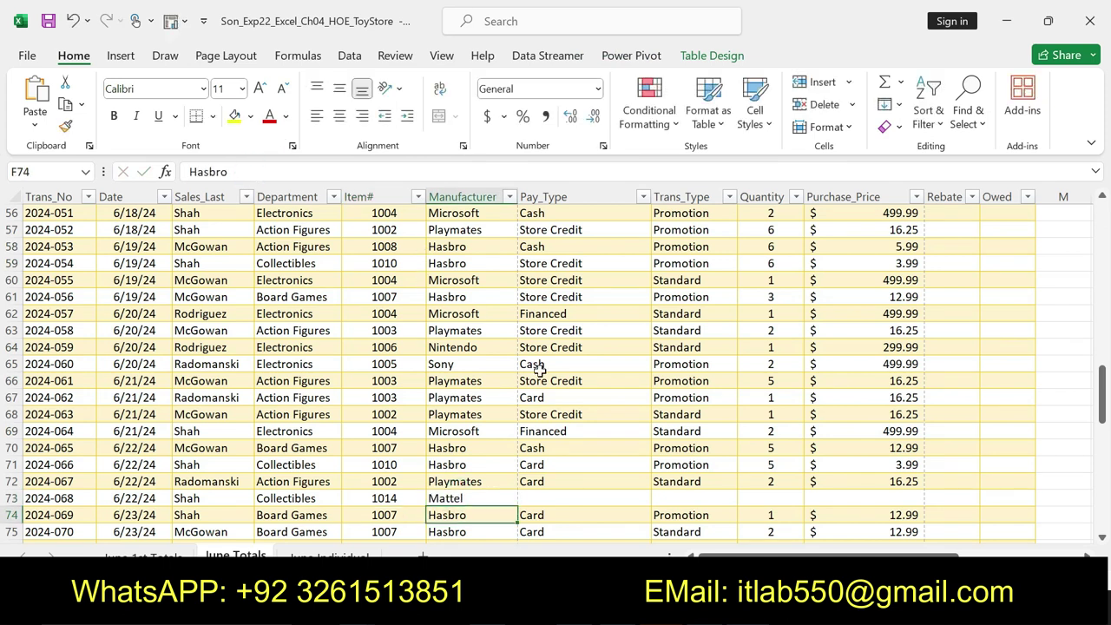
Enter Store Credit as the Pay_Type in G73.
click(729, 608)
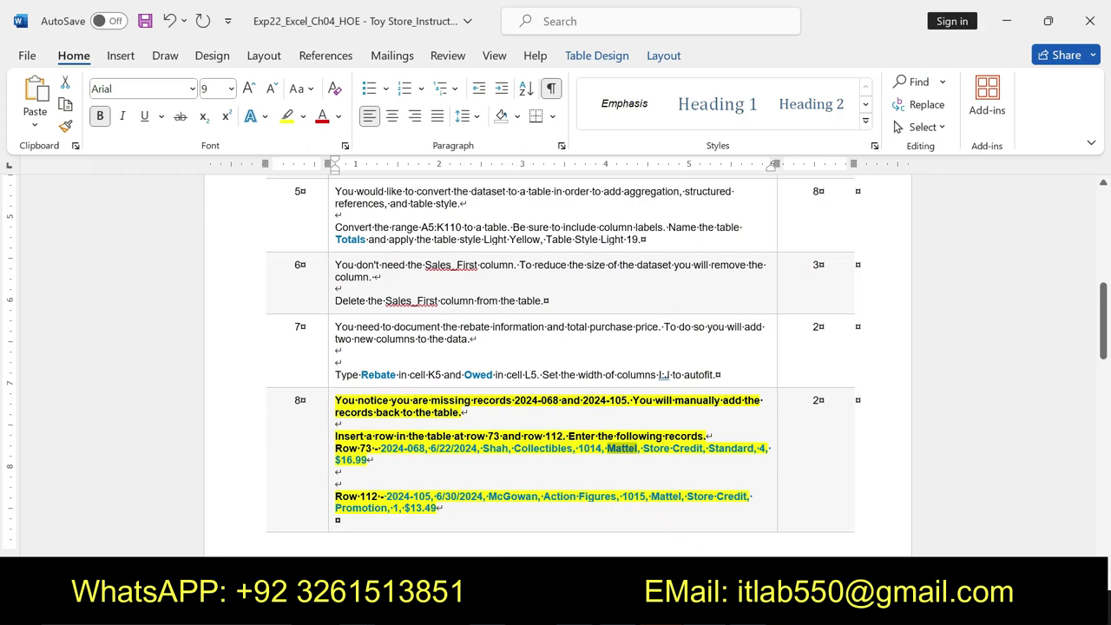
right_click(655, 454)
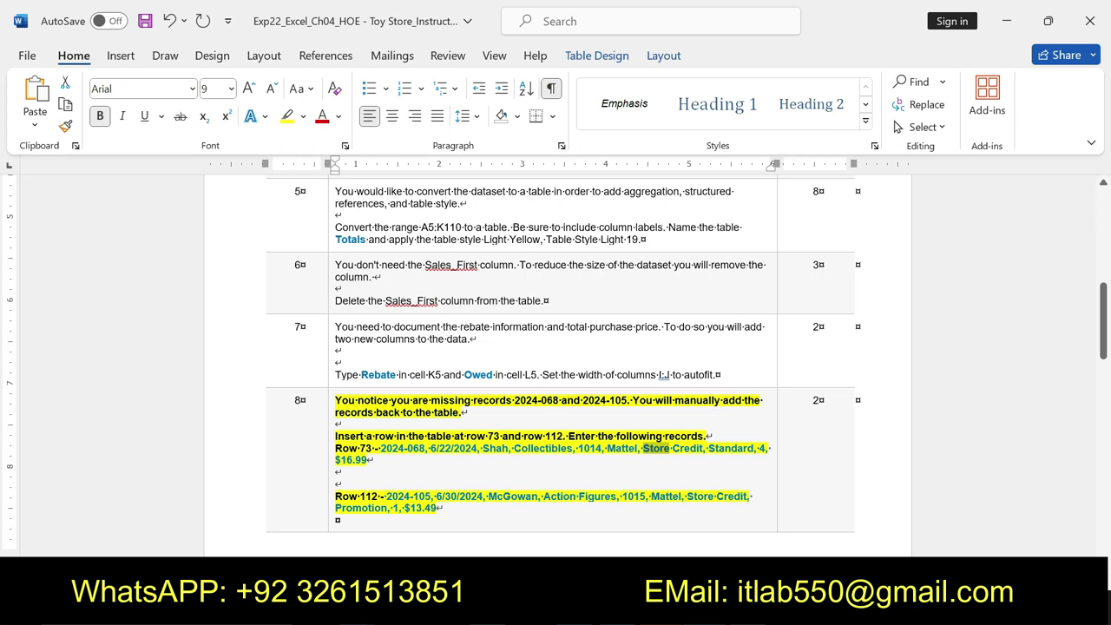
drag(645, 448, 703, 449)
key(ctrl+c)
key(alt+Tab)
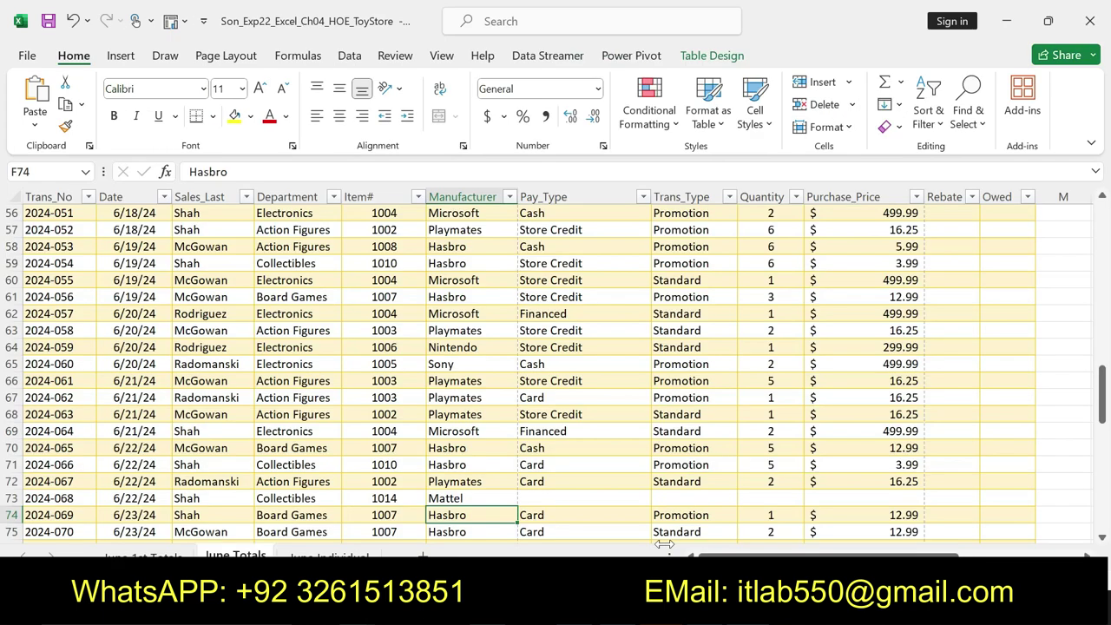
click(576, 498)
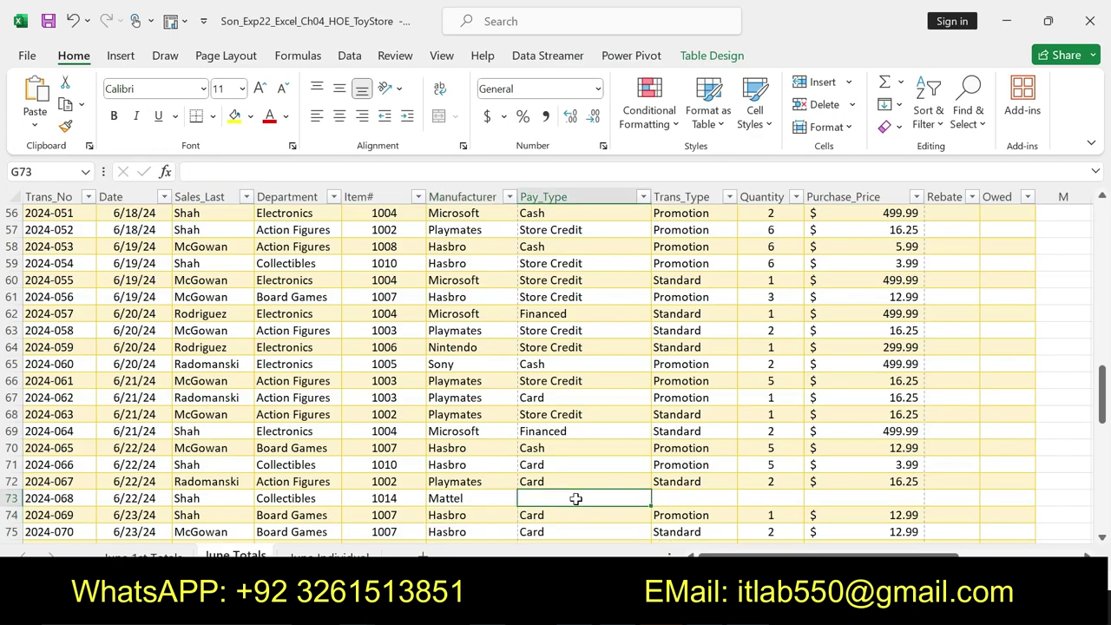
click(351, 174)
key(ctrl+v)
key(Return)
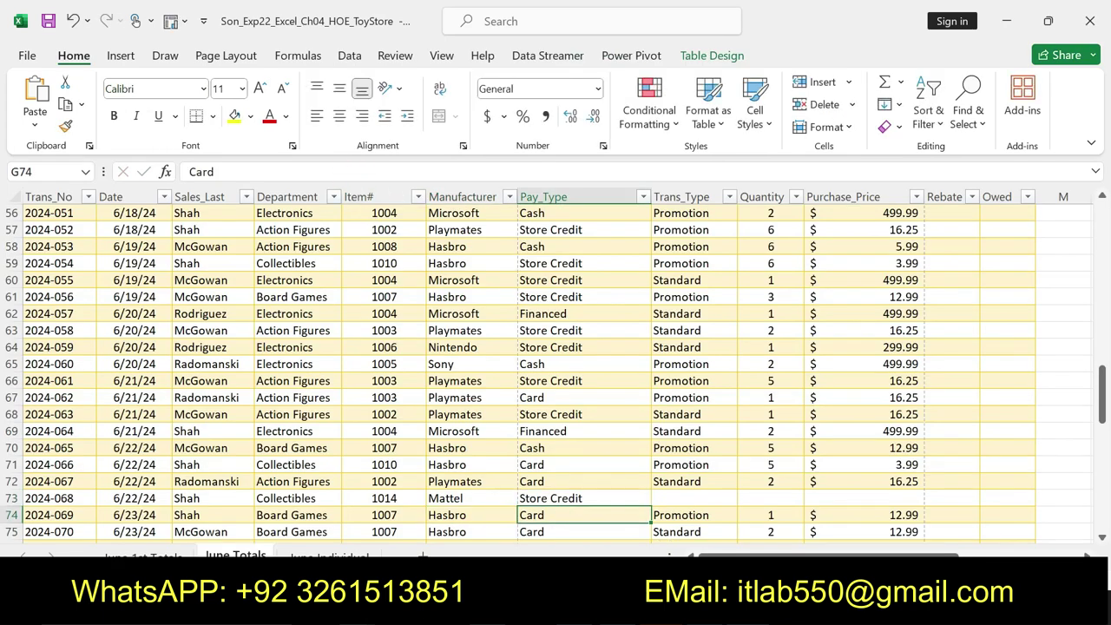
Enter Standard as the Trans_Type in H73.
key(alt+Tab)
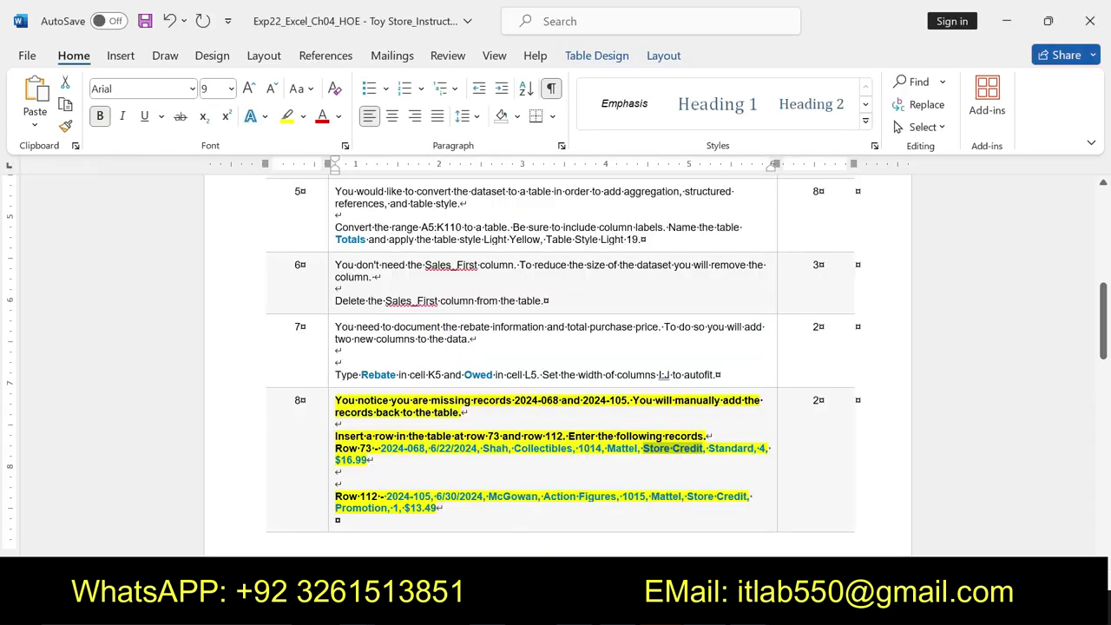
drag(708, 448, 754, 448)
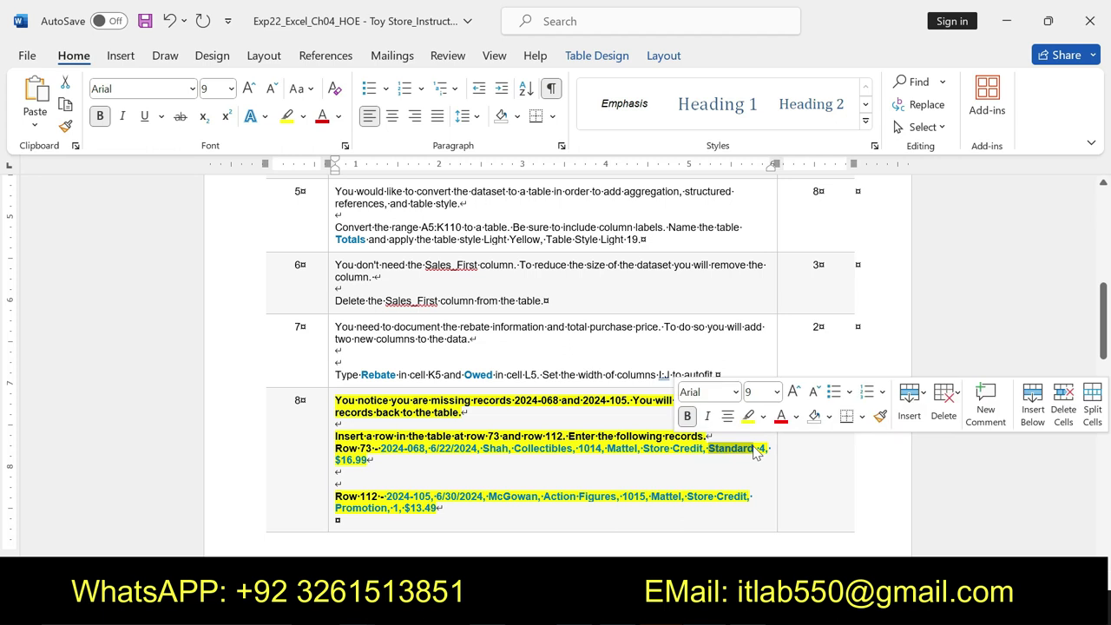
key(alt+Tab)
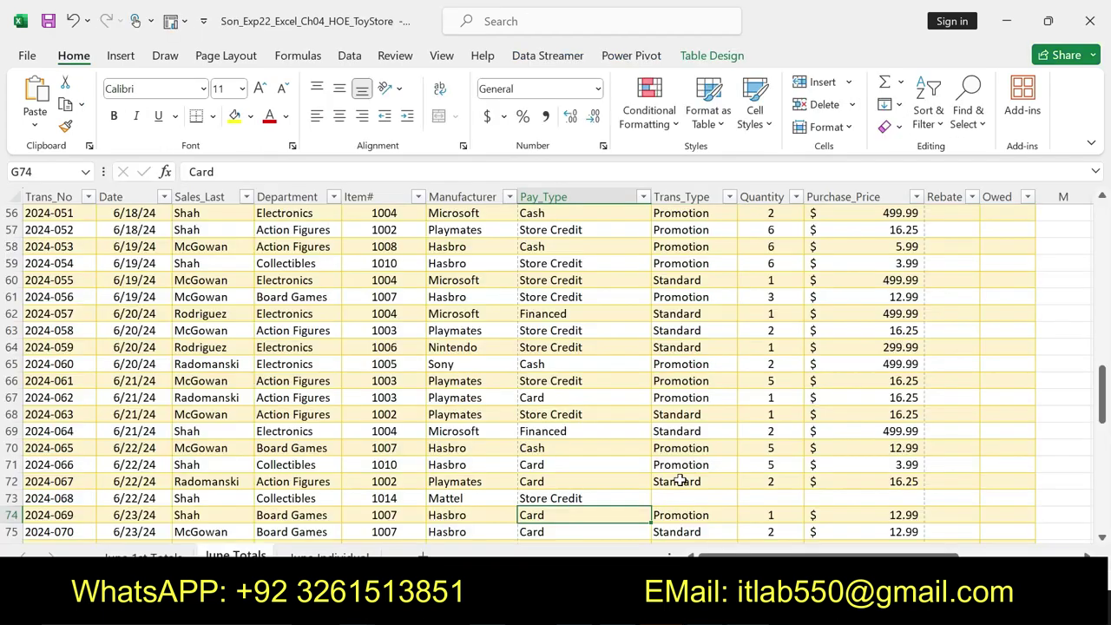
click(686, 494)
click(402, 164)
text(Standard)
key(Return)
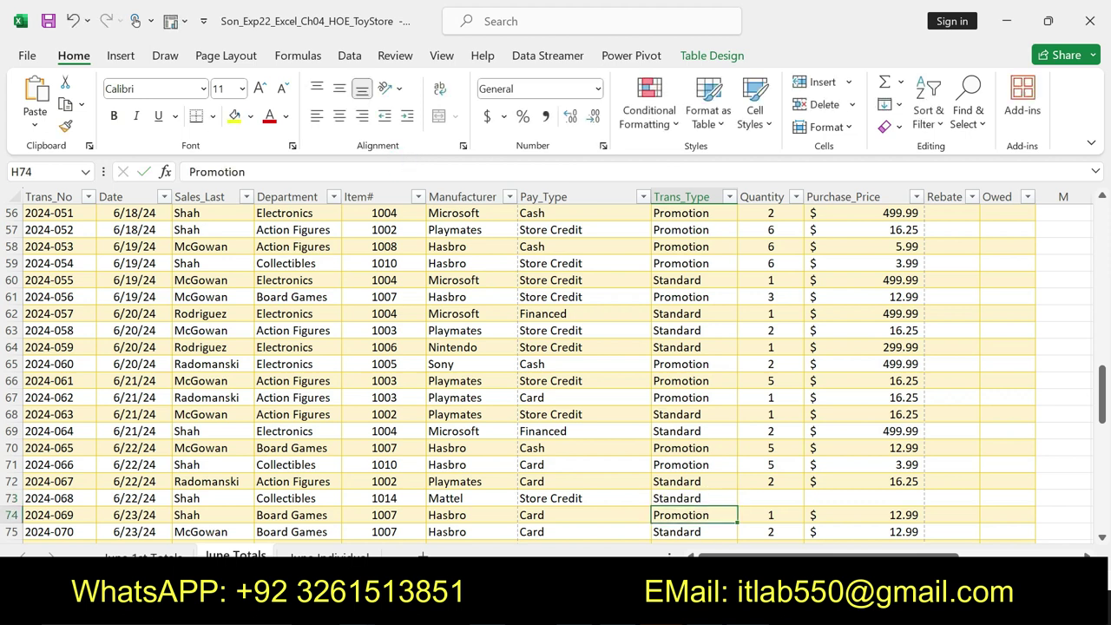
Enter quantity 4 in I73 and the $16.99 purchase price in J73.
click(770, 497)
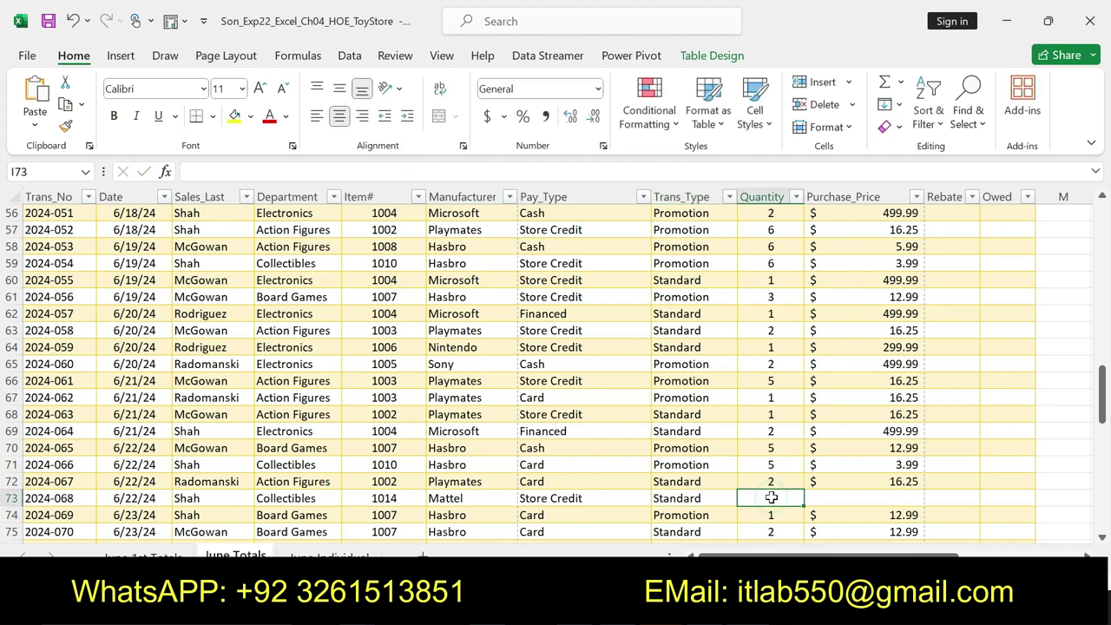
text(4)
key(Return)
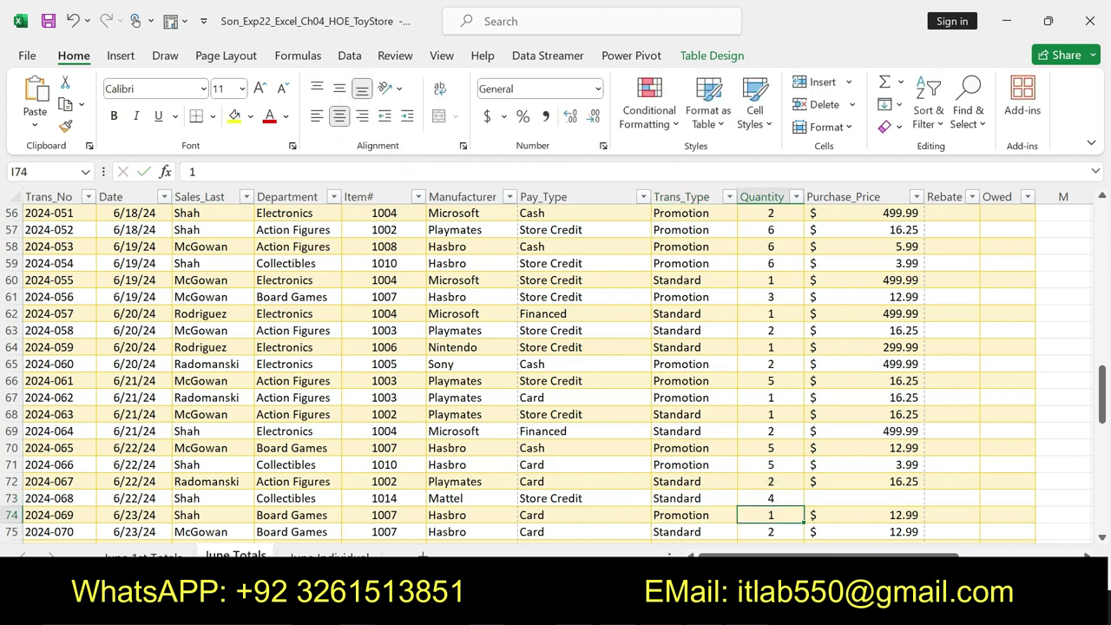
key(alt+Tab)
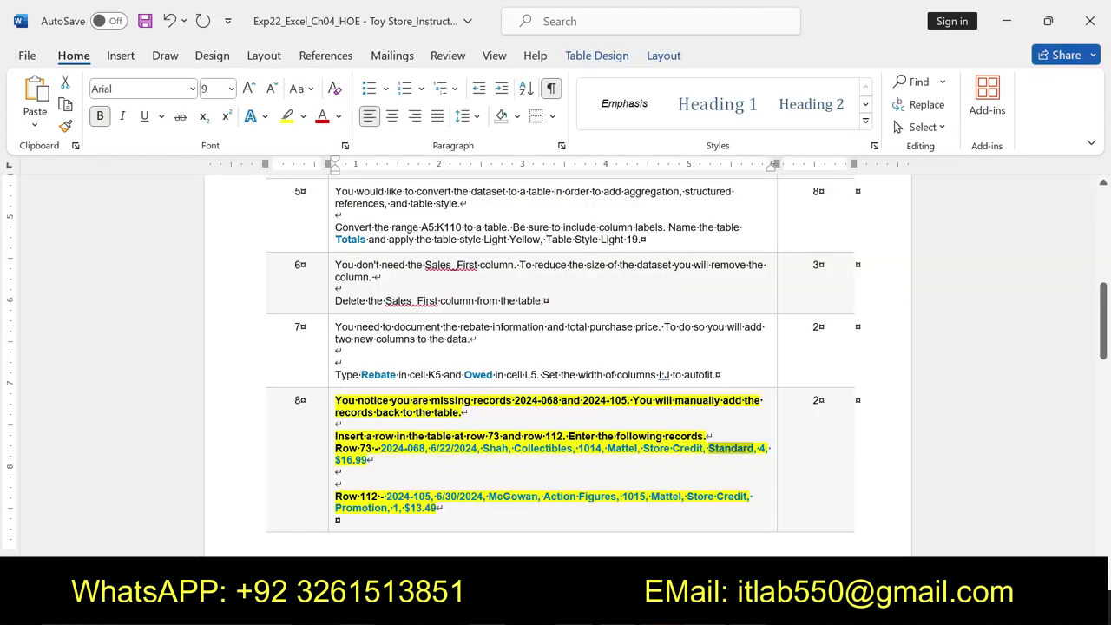
drag(369, 460, 338, 463)
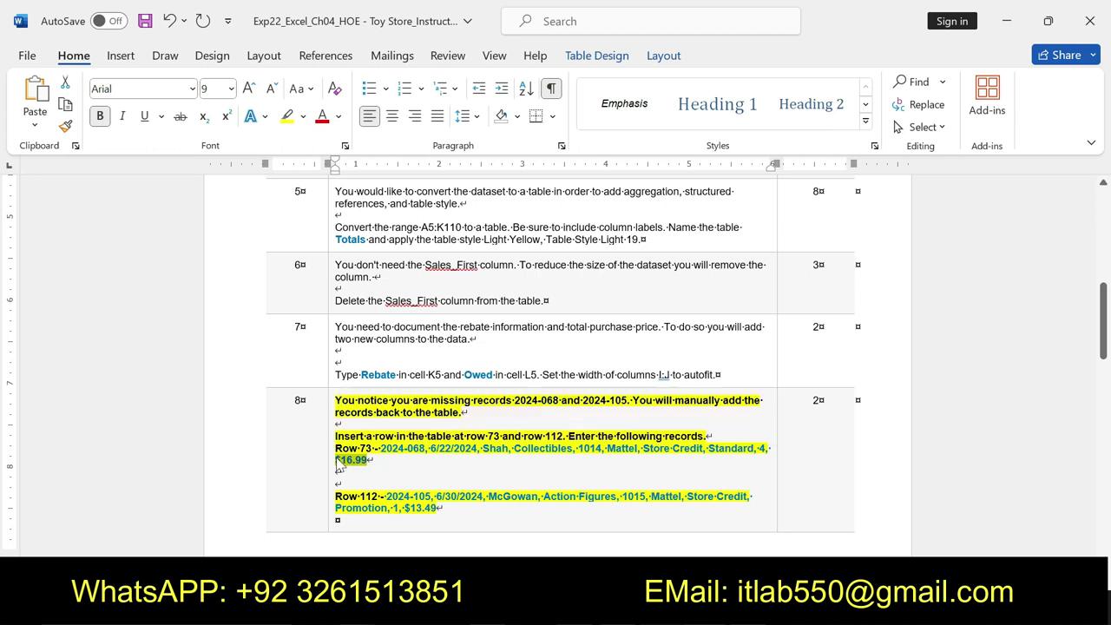
key(alt+Tab)
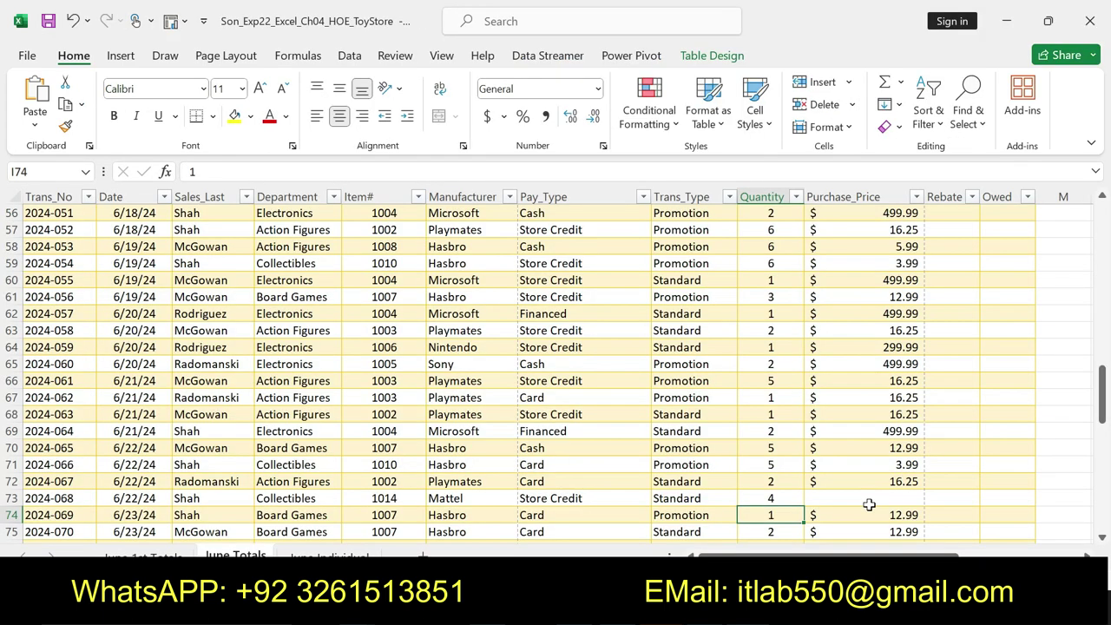
click(869, 502)
click(471, 174)
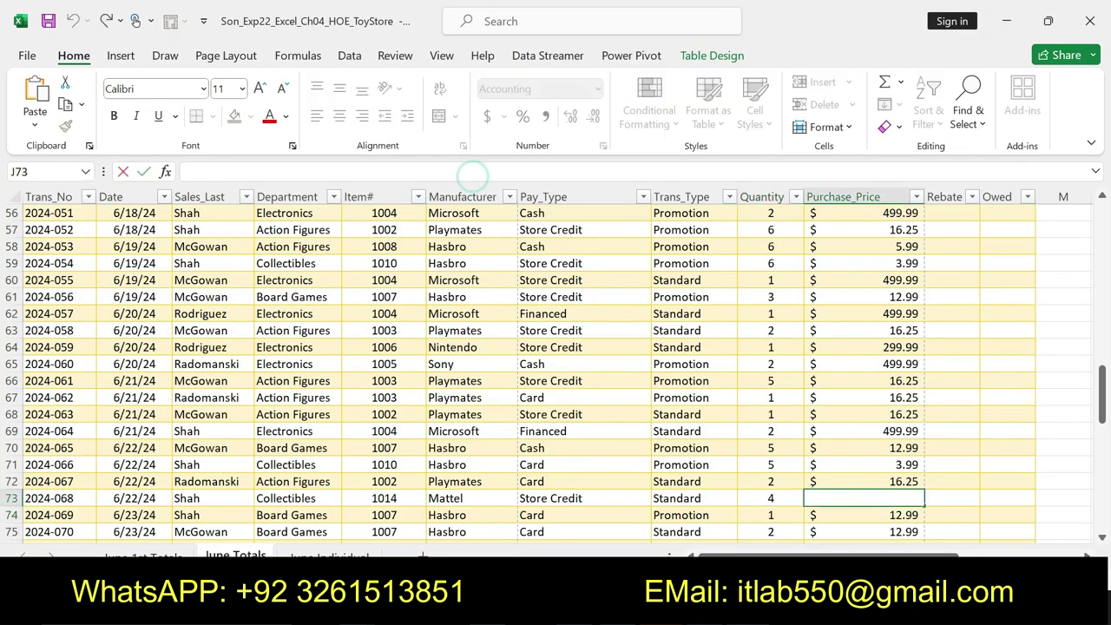
text($16.99)
key(Return)
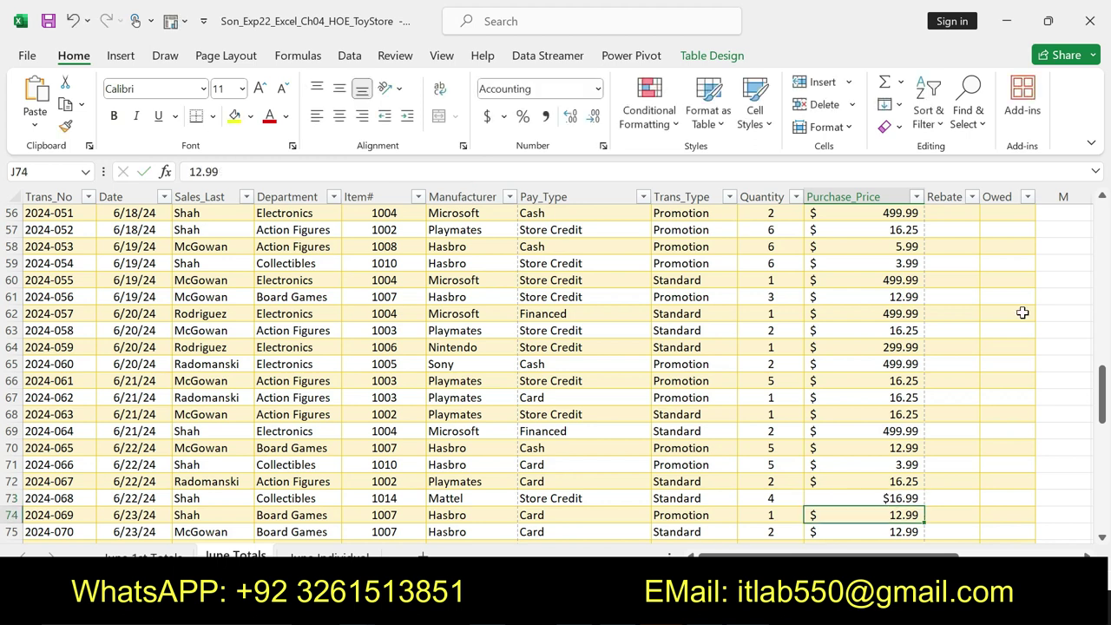
Check the Row 112 record in the Word instructions before going back to Excel.
mouse_move(1105, 395)
mouse_down()
mouse_move(1096, 235)
mouse_move(1095, 317)
mouse_up()
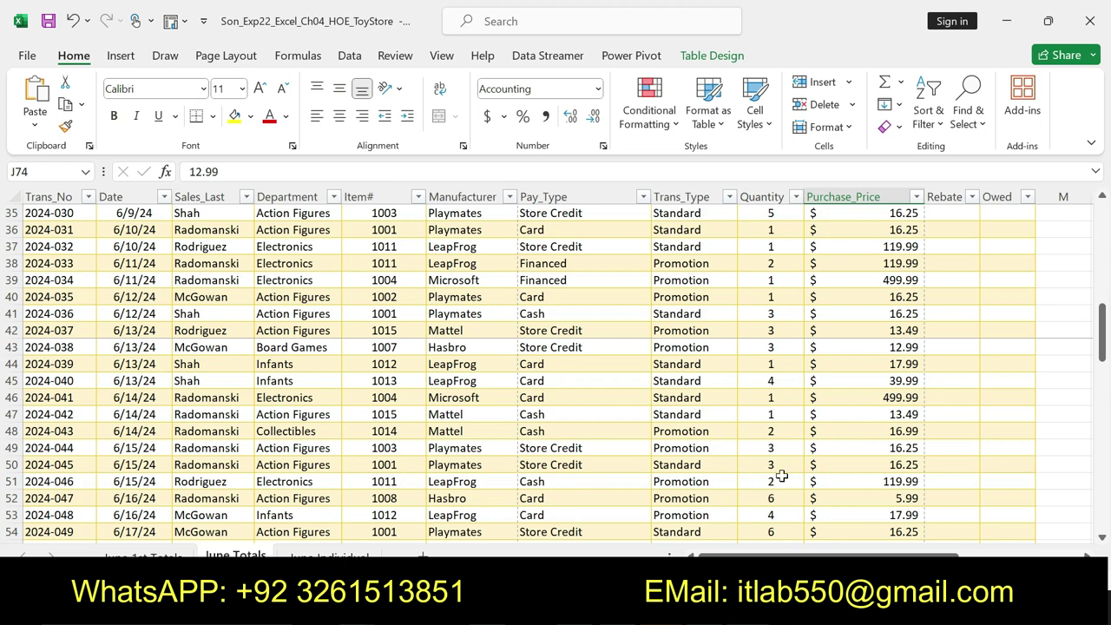
key(alt+Tab)
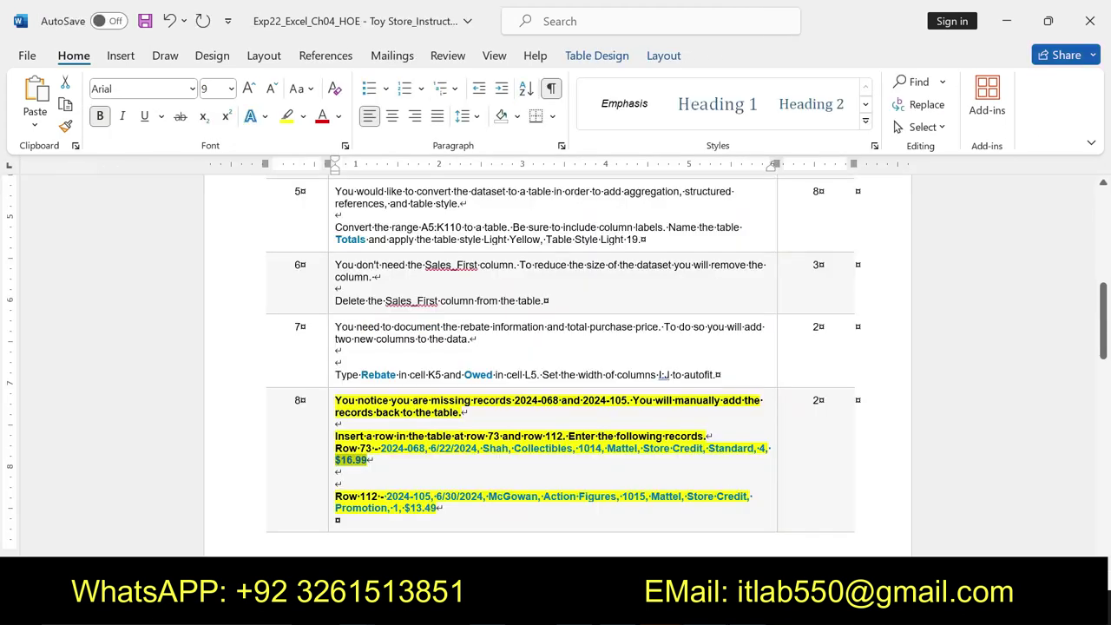
drag(442, 508, 335, 496)
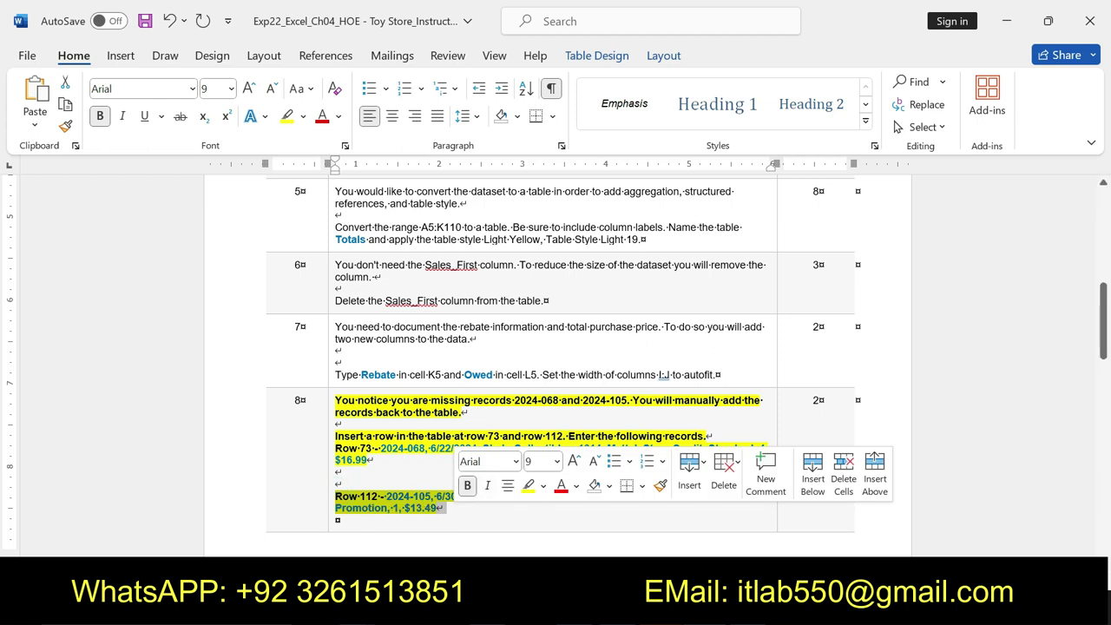
click(382, 470)
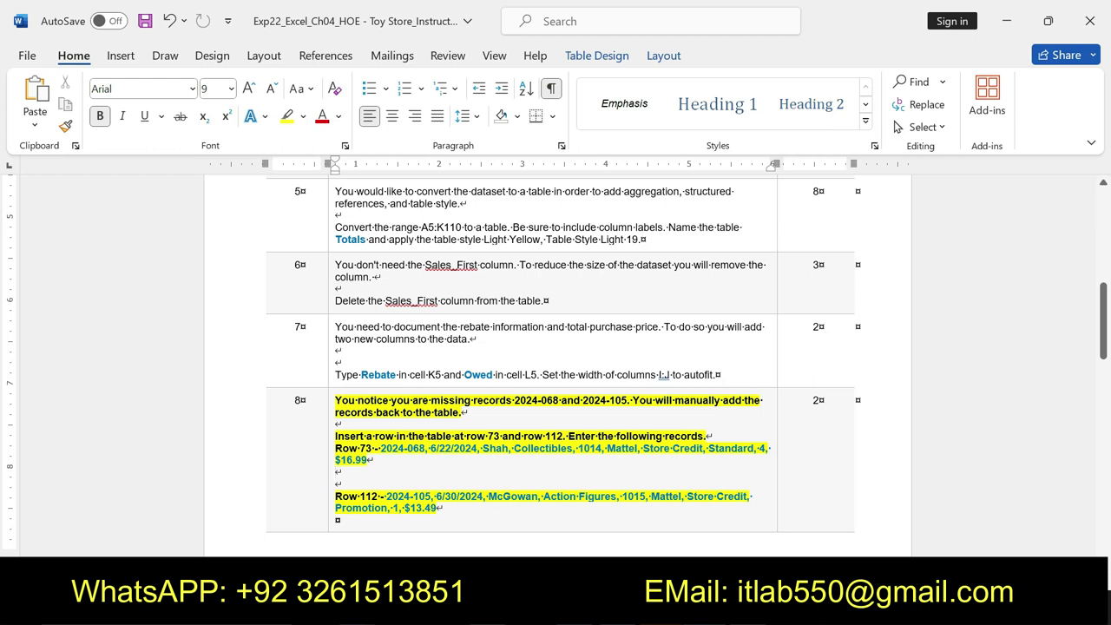
key(alt+Tab)
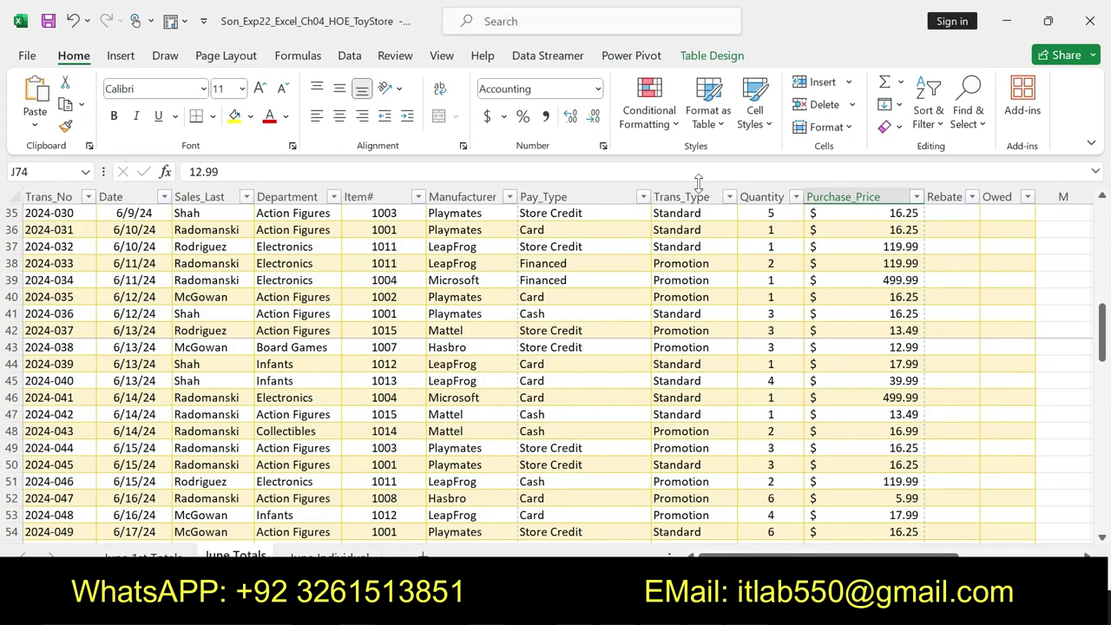
Jump to empty cell A112 using the Name Box.
click(48, 172)
text(A112)
key(Return)
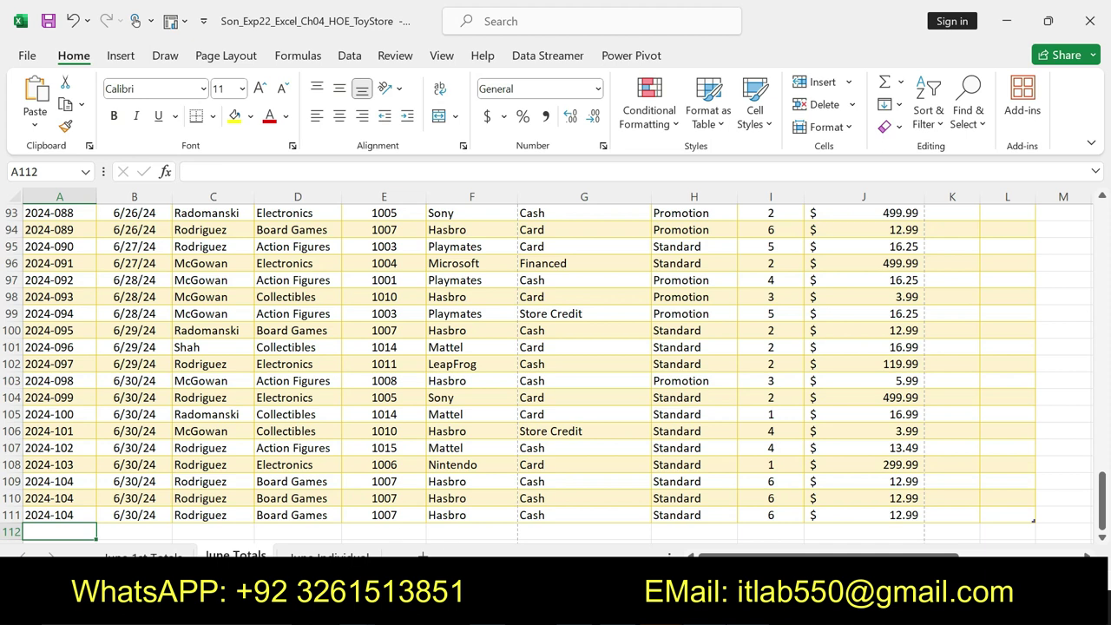
Enter record number 2024-105 from the instructions into cell A112.
key(alt+Tab)
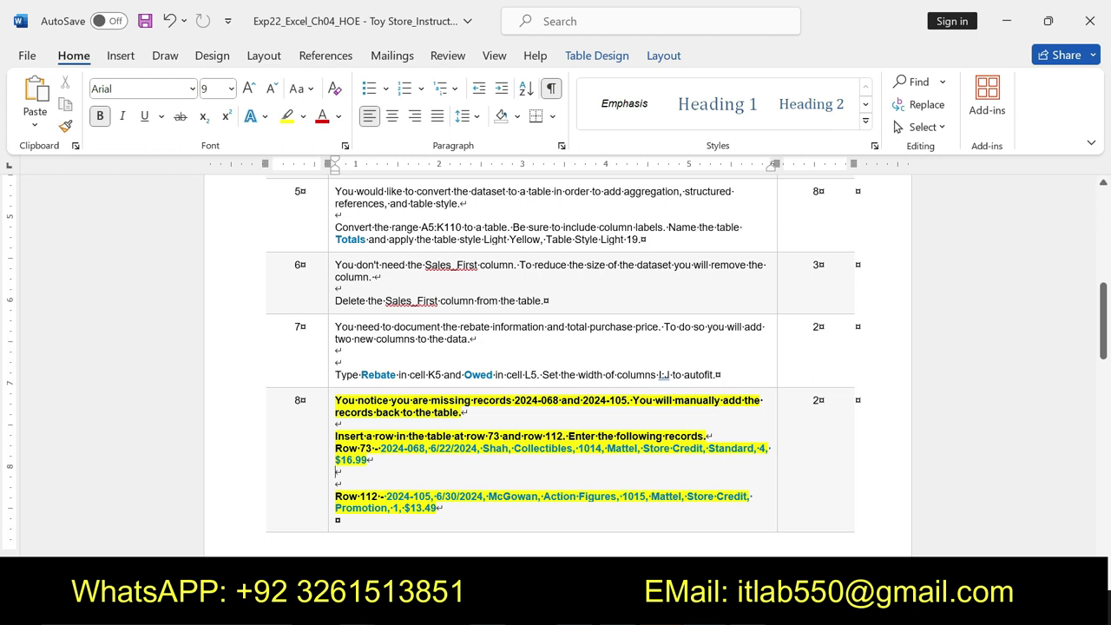
key(alt+Tab)
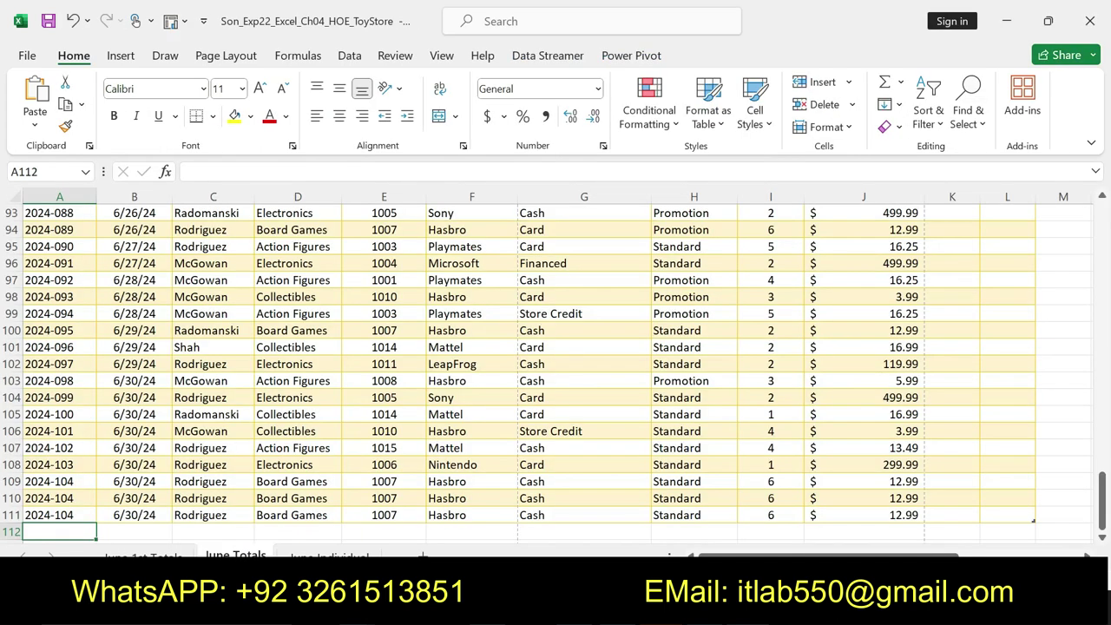
key(alt+Tab)
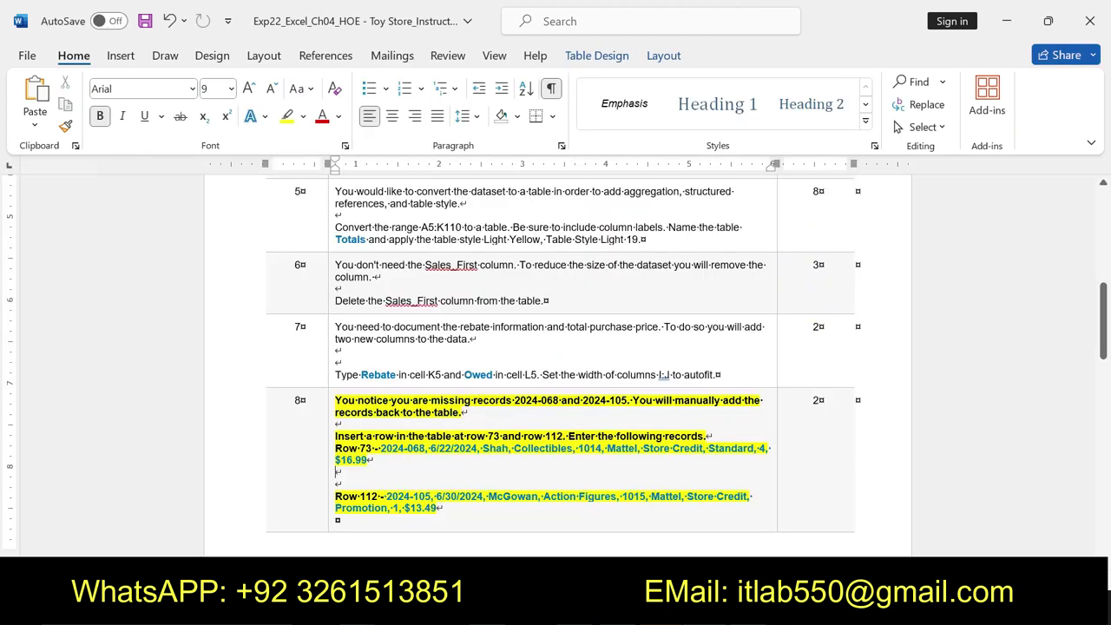
drag(386, 497, 431, 498)
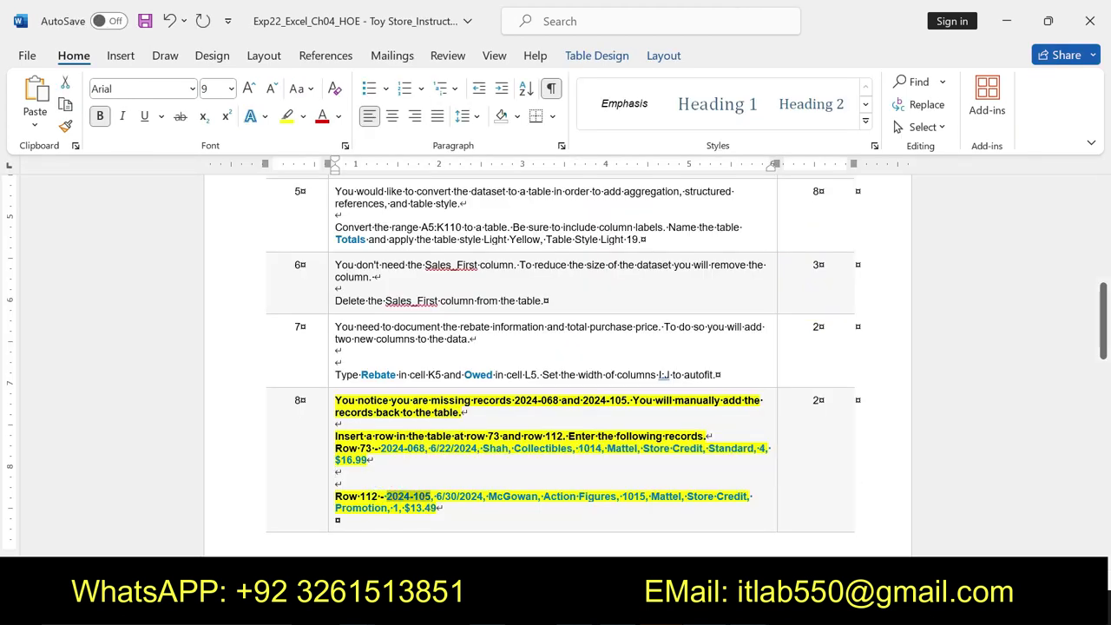
key(alt+Tab)
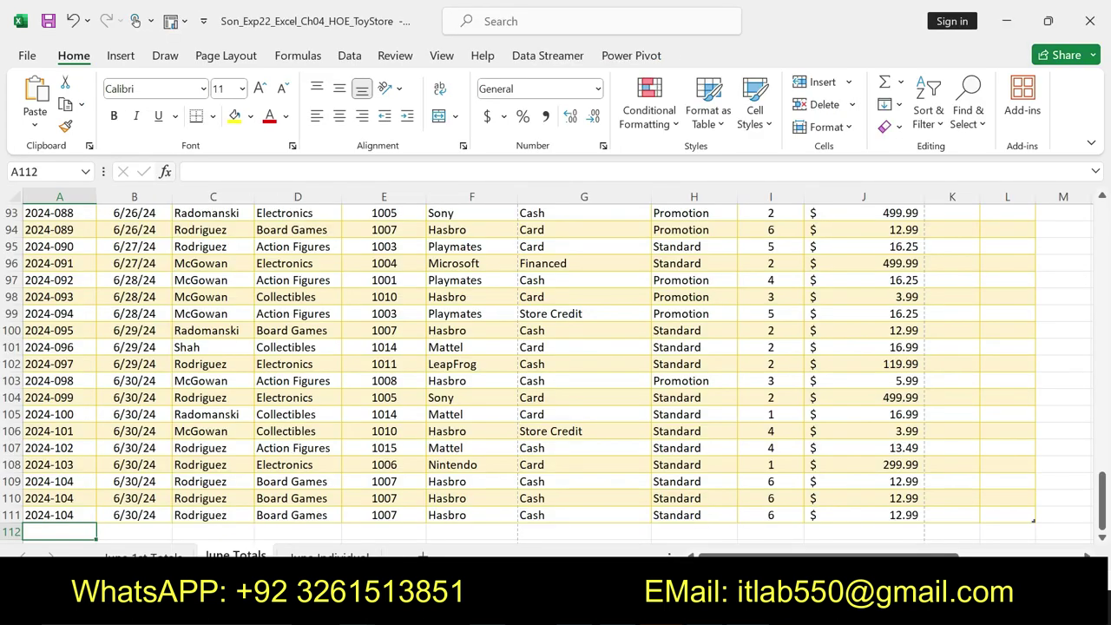
text(2024-105)
key(Return)
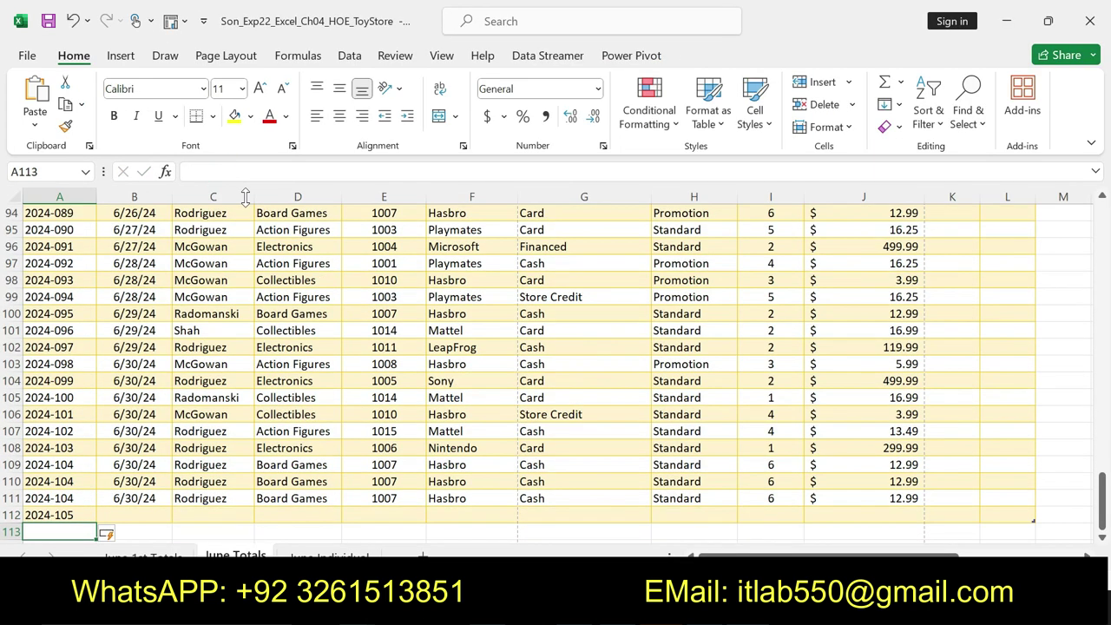
Paste the date 6/30/24 from the instructions into cell B112.
key(alt+Tab)
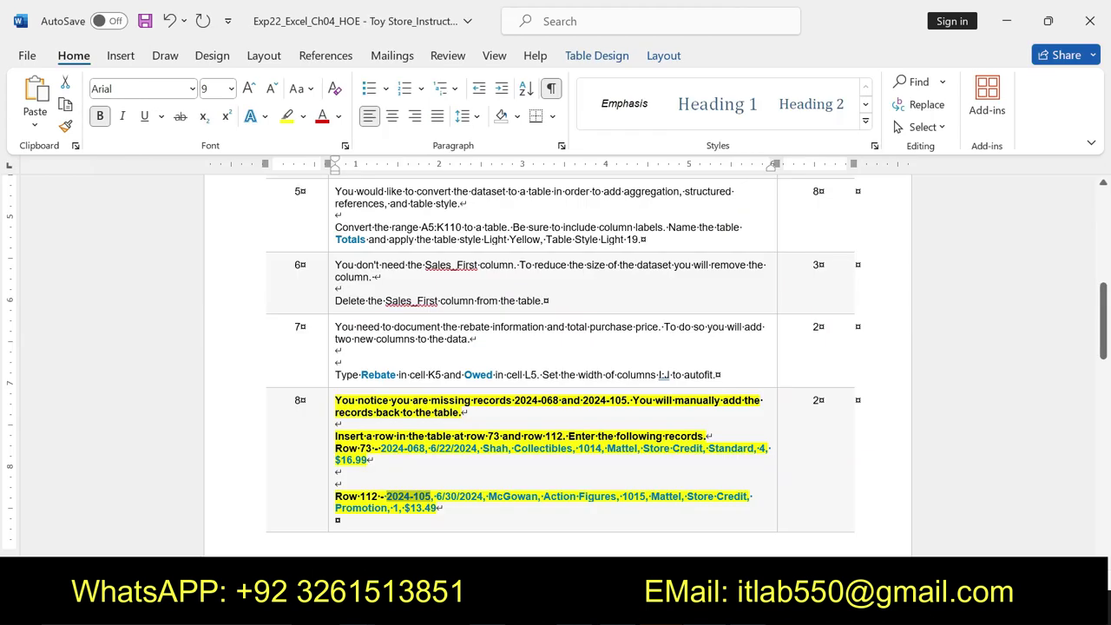
drag(436, 496, 483, 496)
key(ctrl+c)
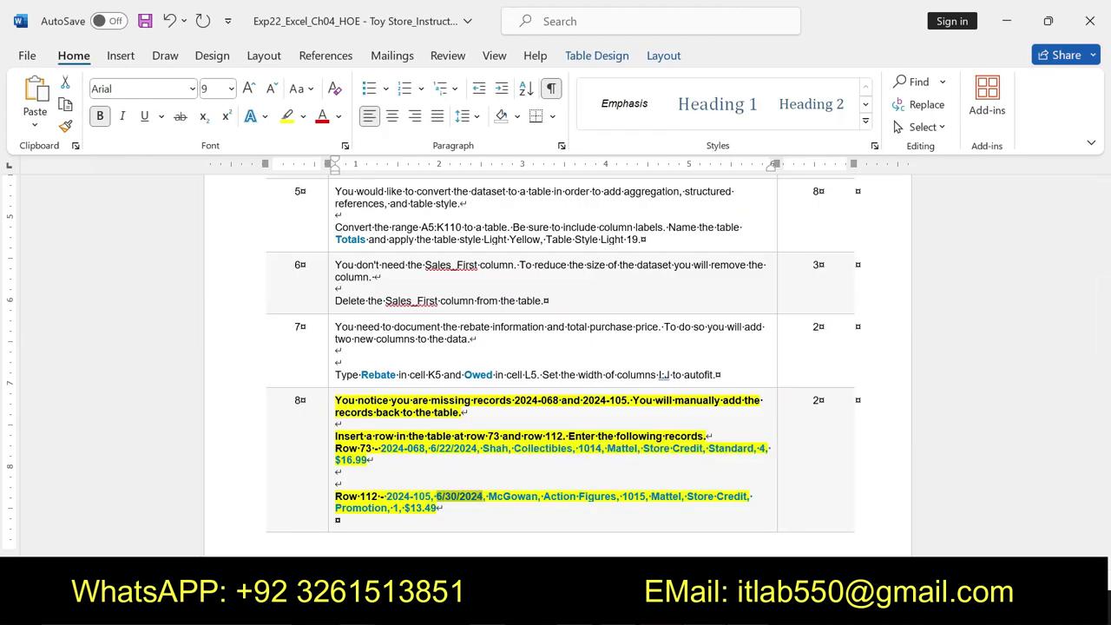
key(alt+Tab)
click(135, 530)
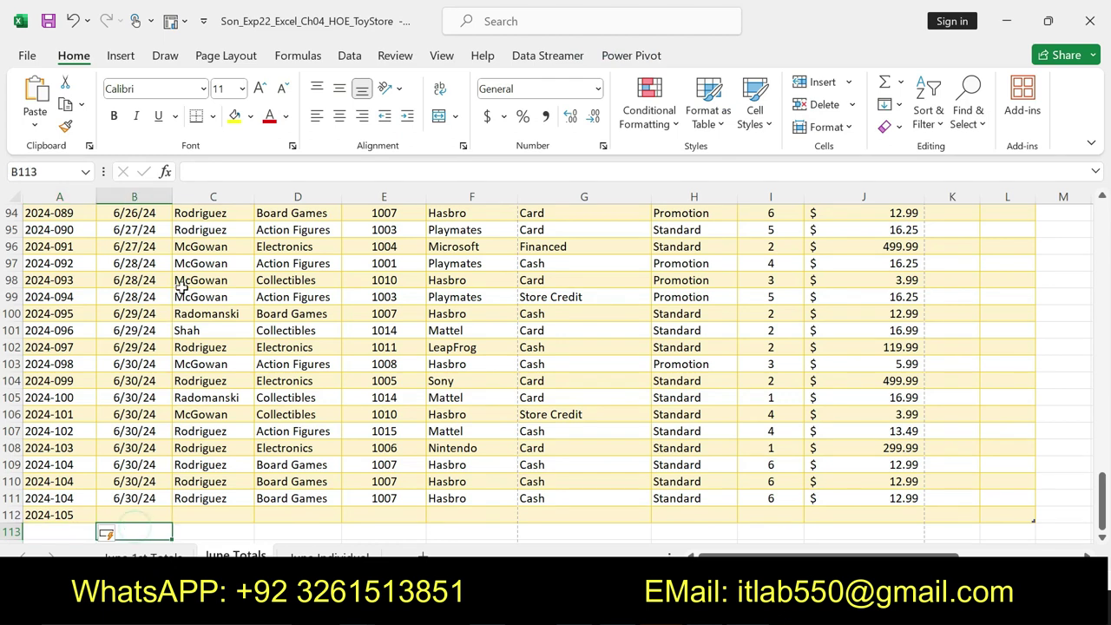
click(133, 515)
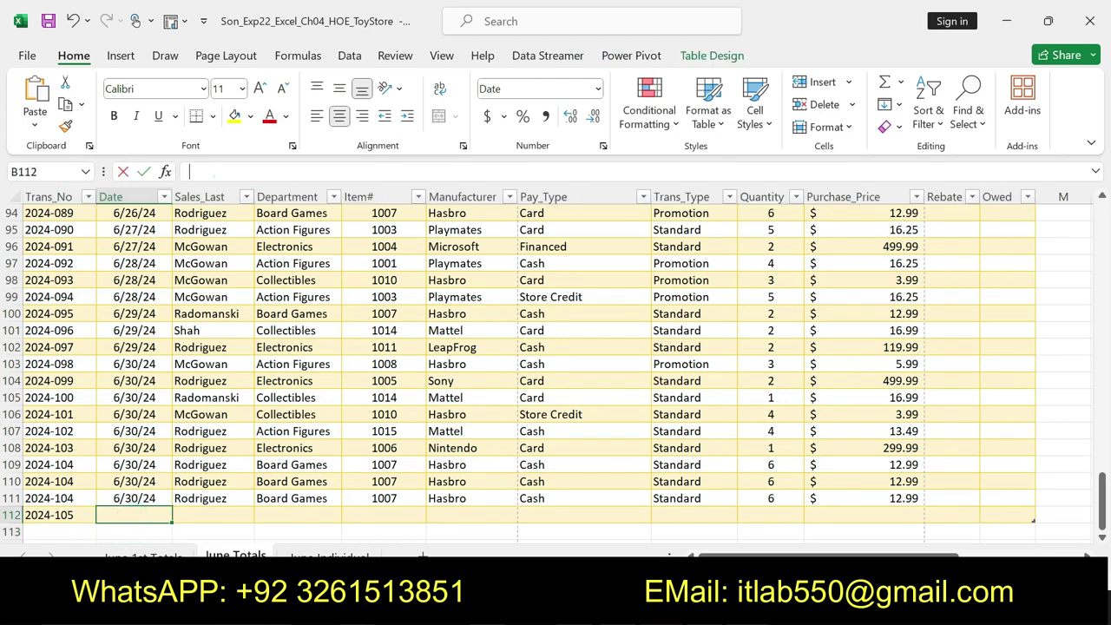
click(213, 171)
key(ctrl+v)
key(Return)
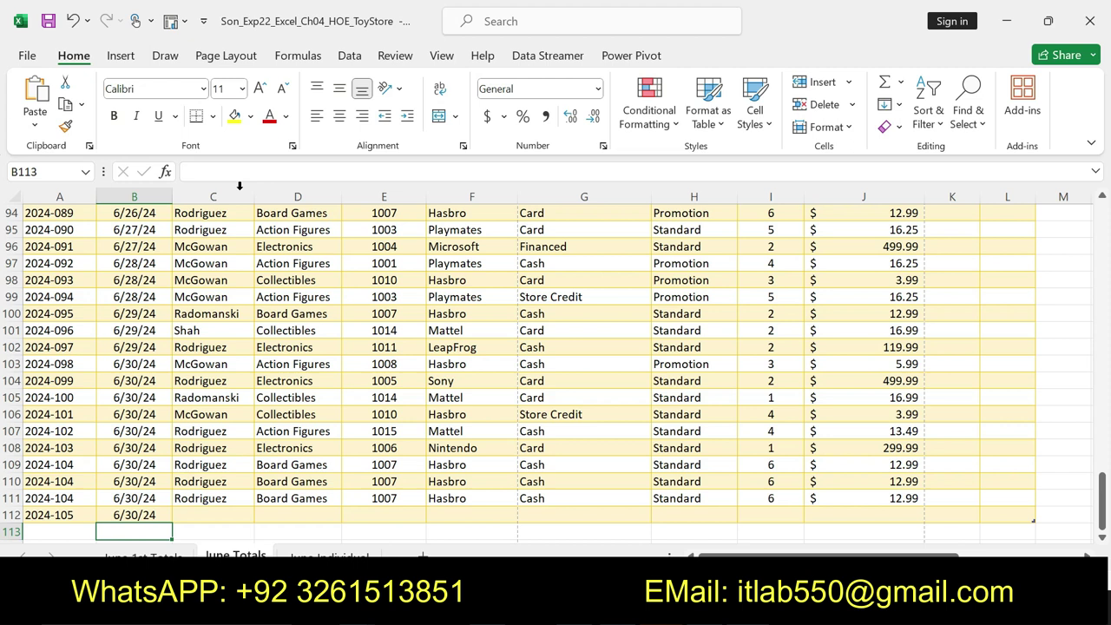
Enter the salesperson's last name from the instructions into Sales_Last cell C112.
key(alt+Tab)
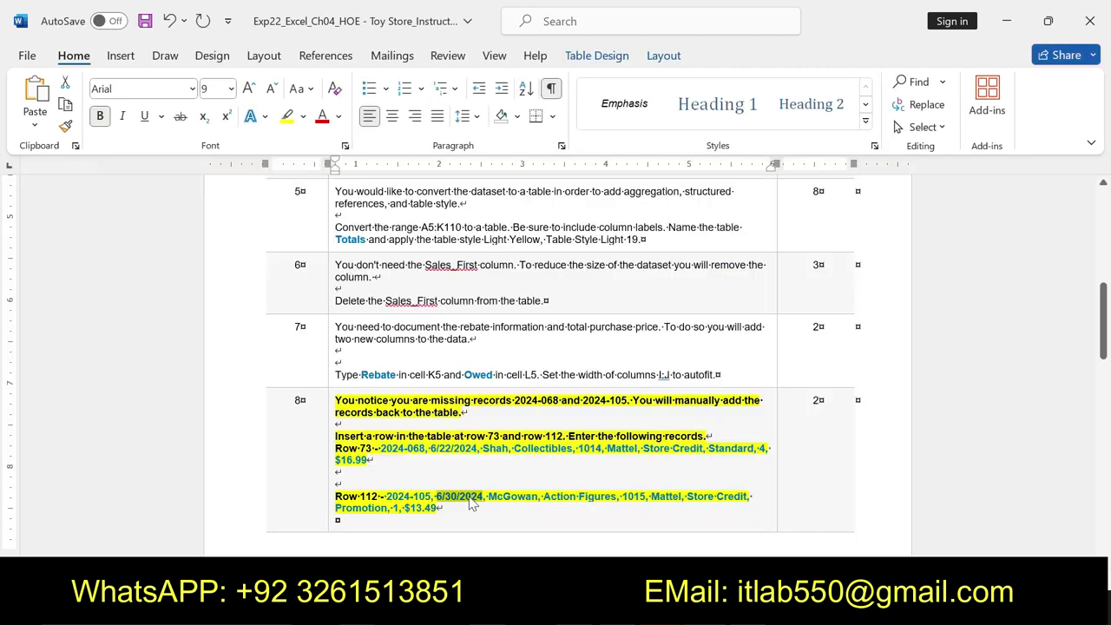
drag(486, 495, 528, 496)
key(alt+Tab)
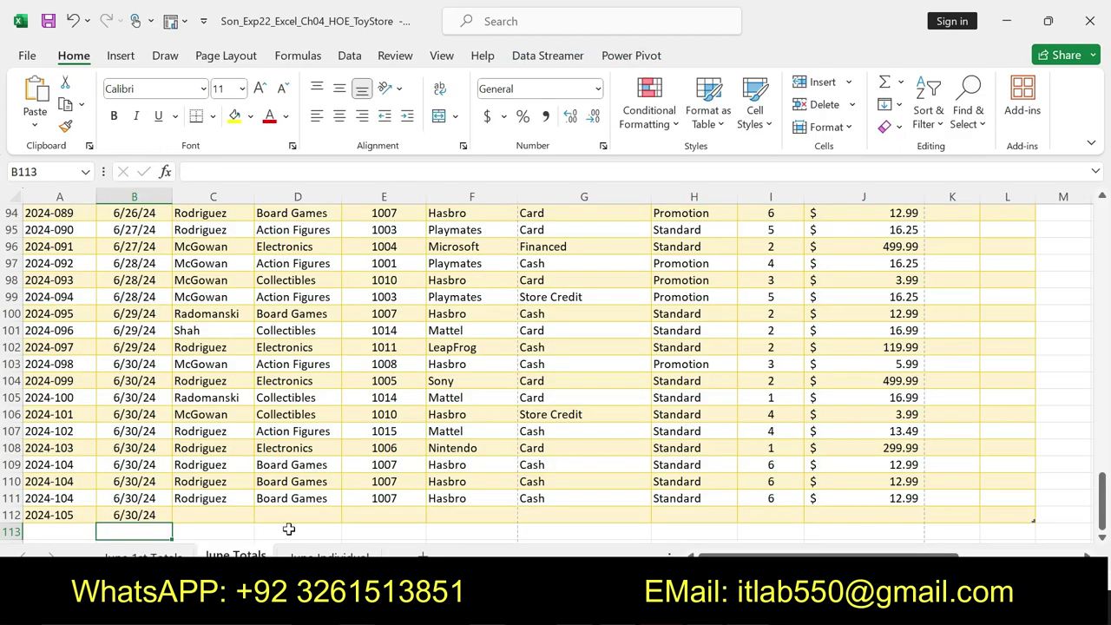
click(241, 513)
text(McGowan)
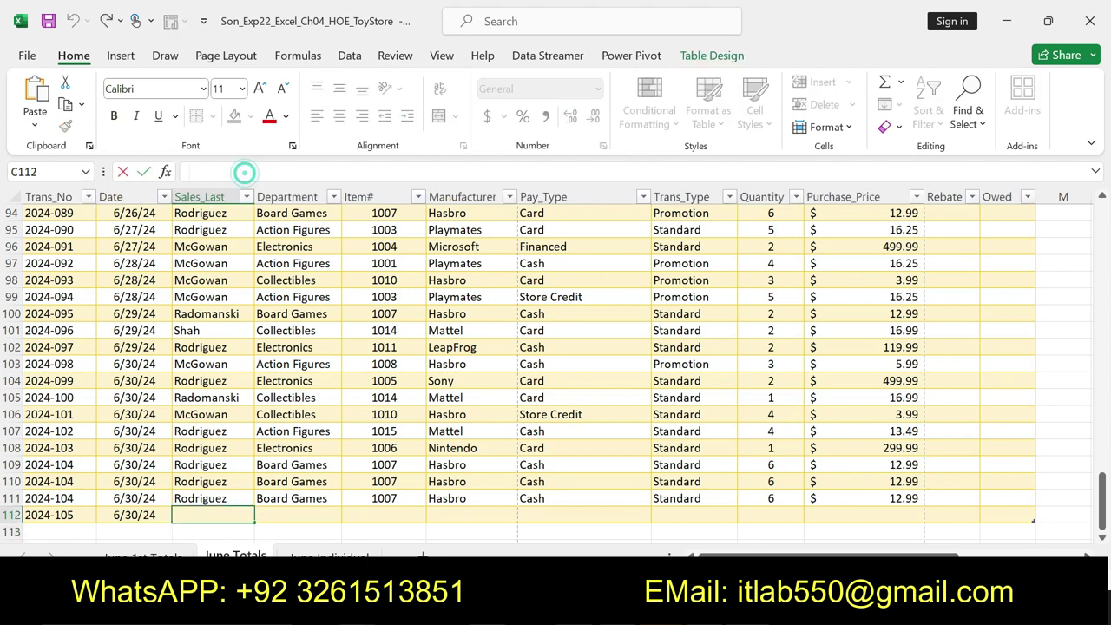
key(Return)
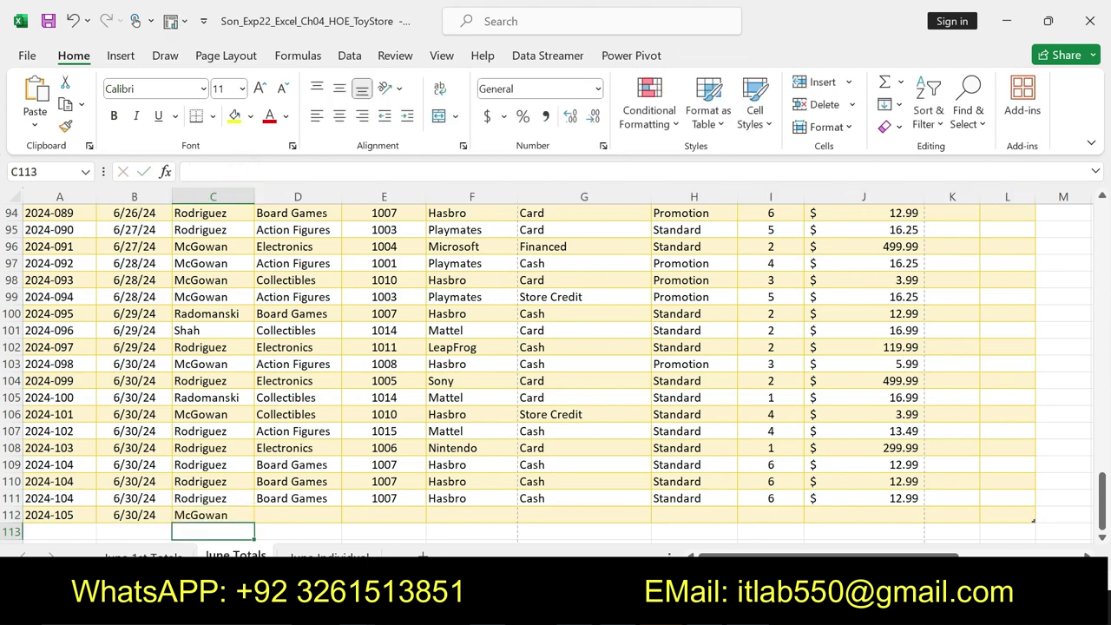
Paste the department Action Figures into cell D112.
key(alt+Tab)
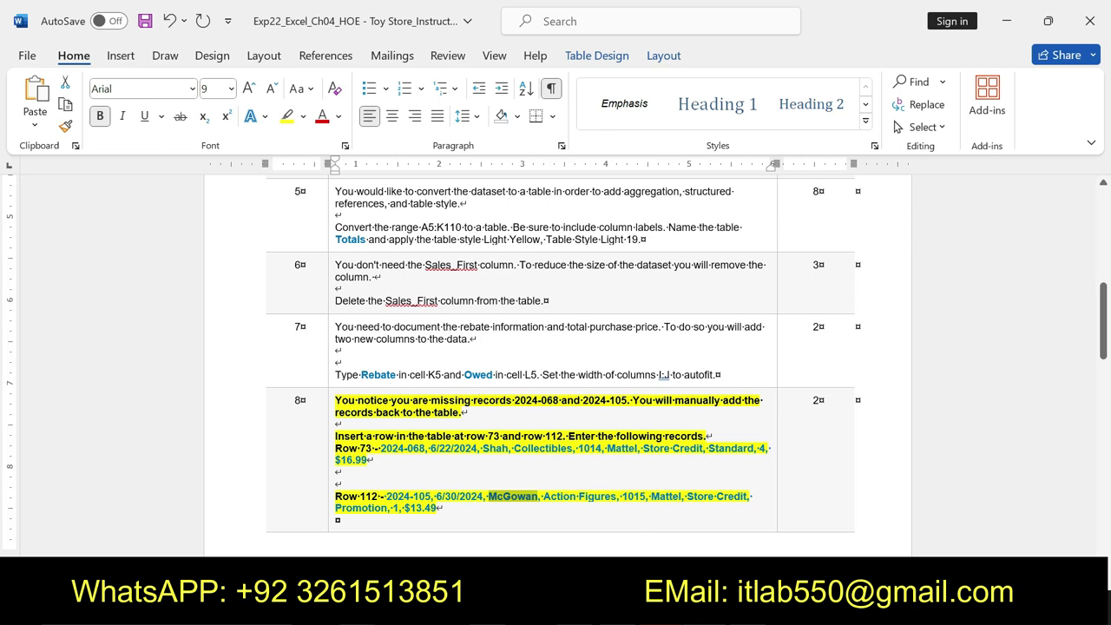
drag(544, 495, 616, 496)
key(ctrl+c)
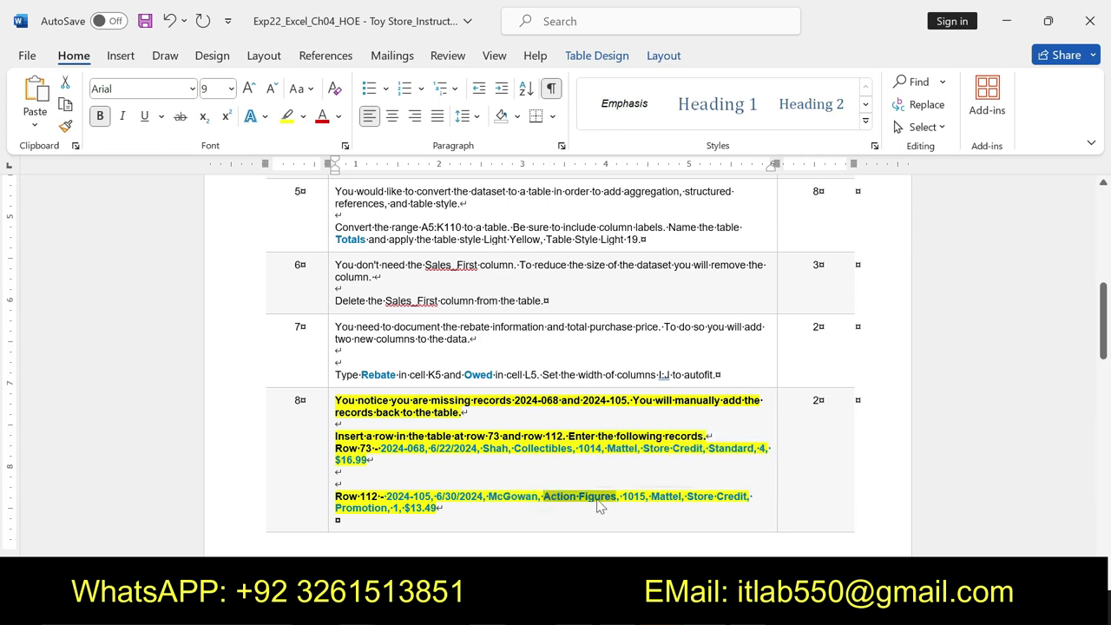
key(alt+Tab)
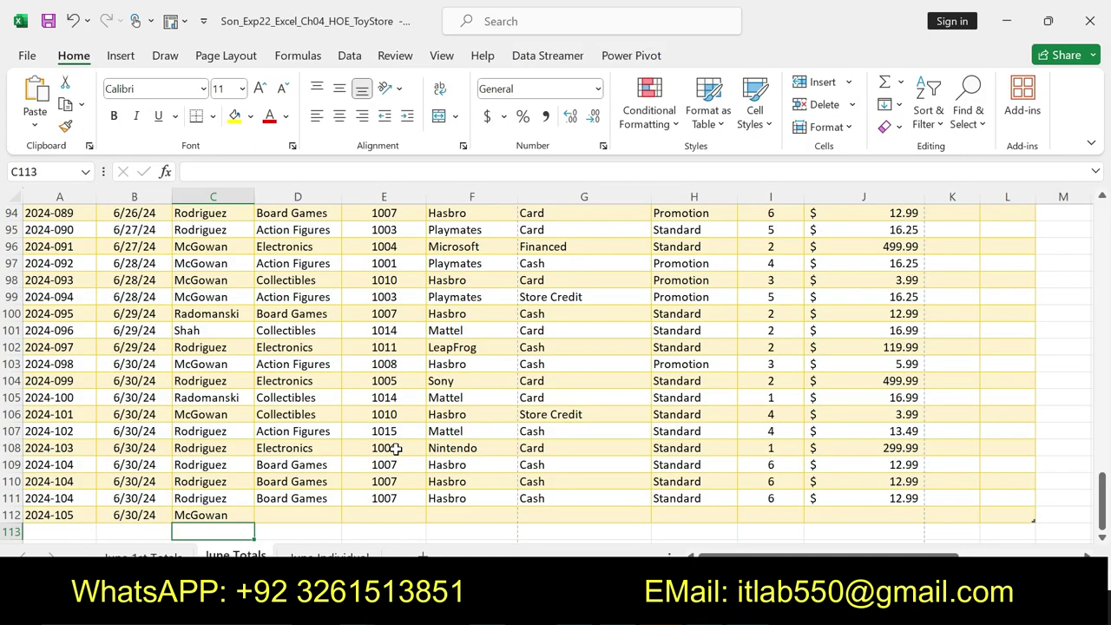
click(282, 514)
click(247, 167)
key(ctrl+v)
key(Return)
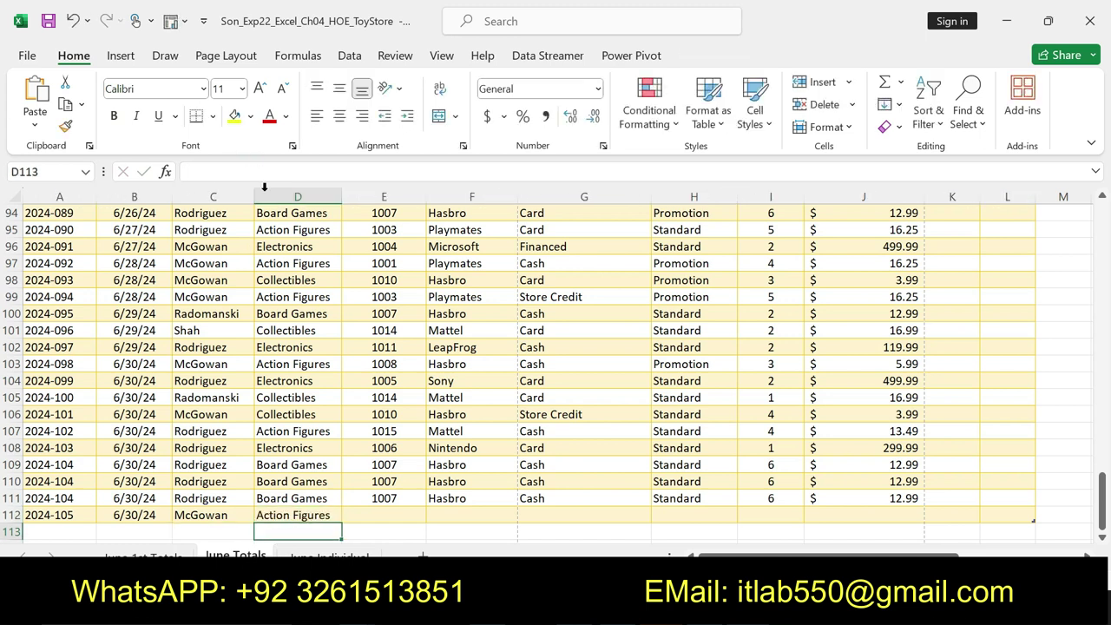
Paste item number 1015 into E112, then copy the manufacturer Mattel from the instructions.
key(alt+Tab)
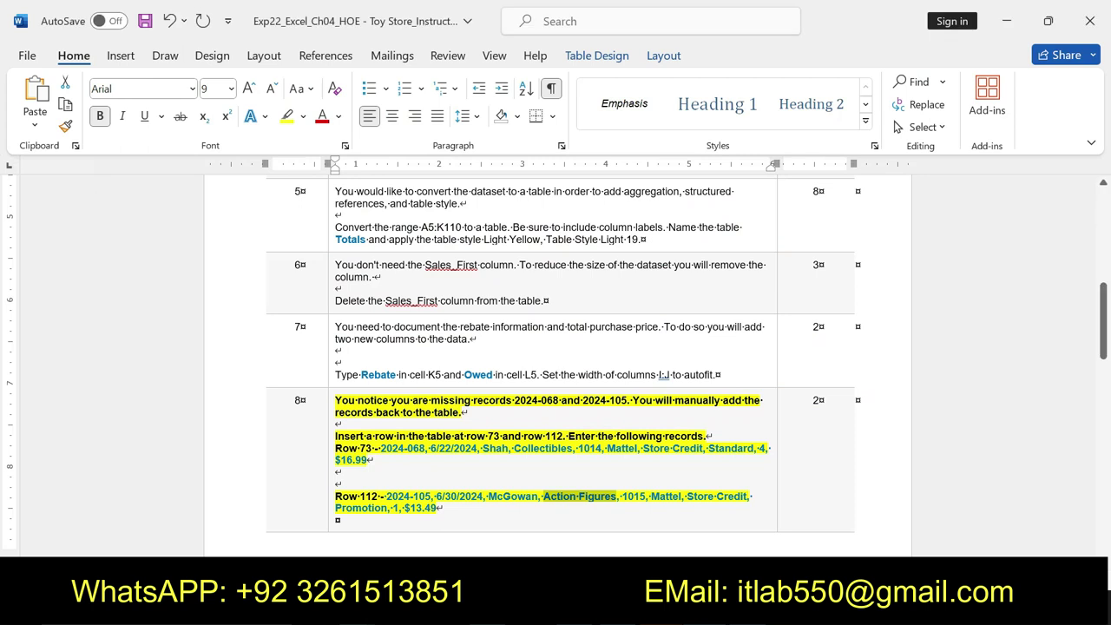
double_click(633, 497)
key(ctrl+c)
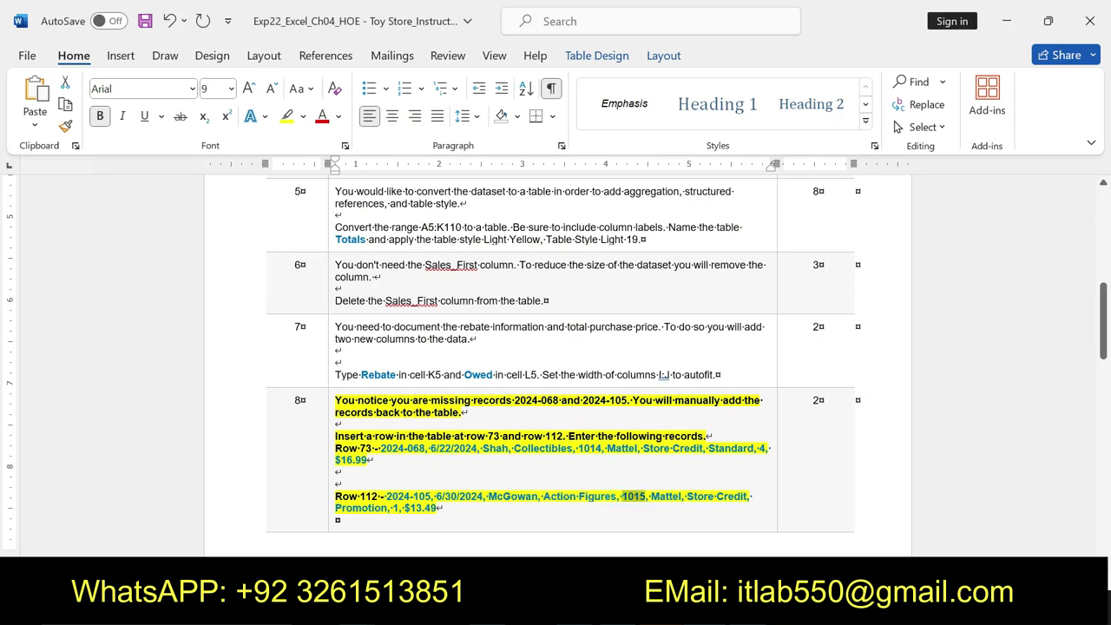
key(alt+Tab)
click(400, 517)
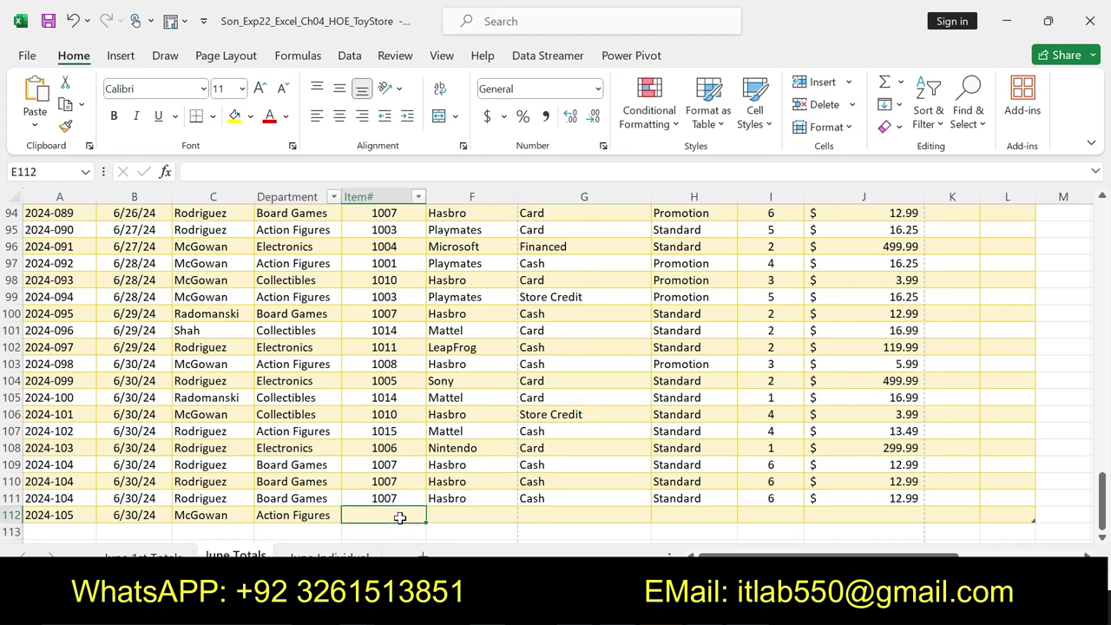
click(290, 170)
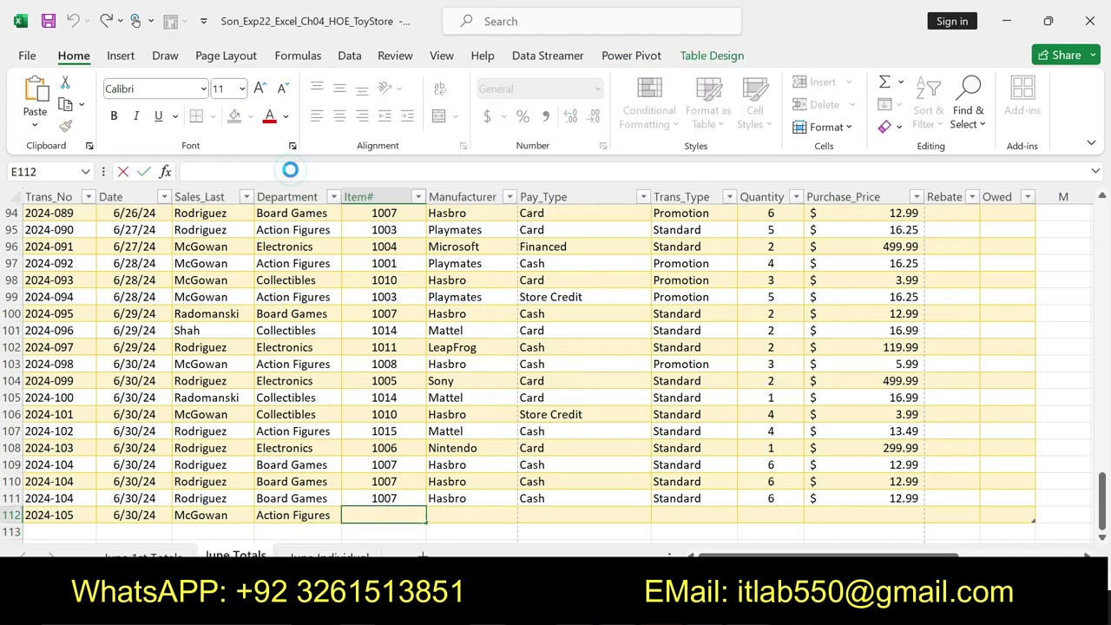
key(ctrl+v)
key(Return)
key(alt+Tab)
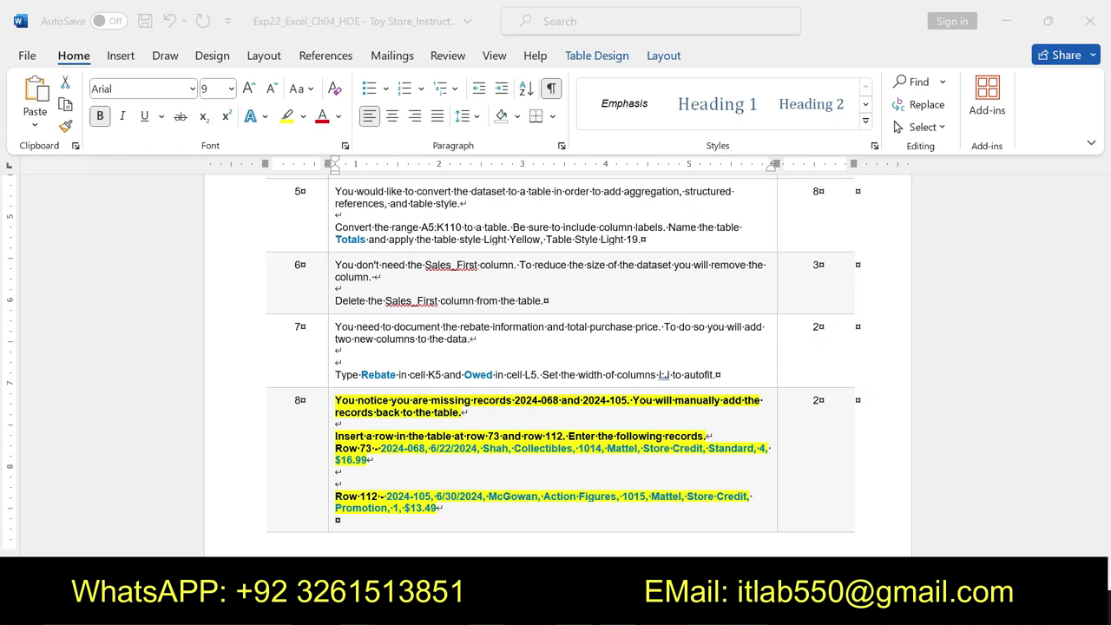
double_click(666, 496)
key(ctrl+c)
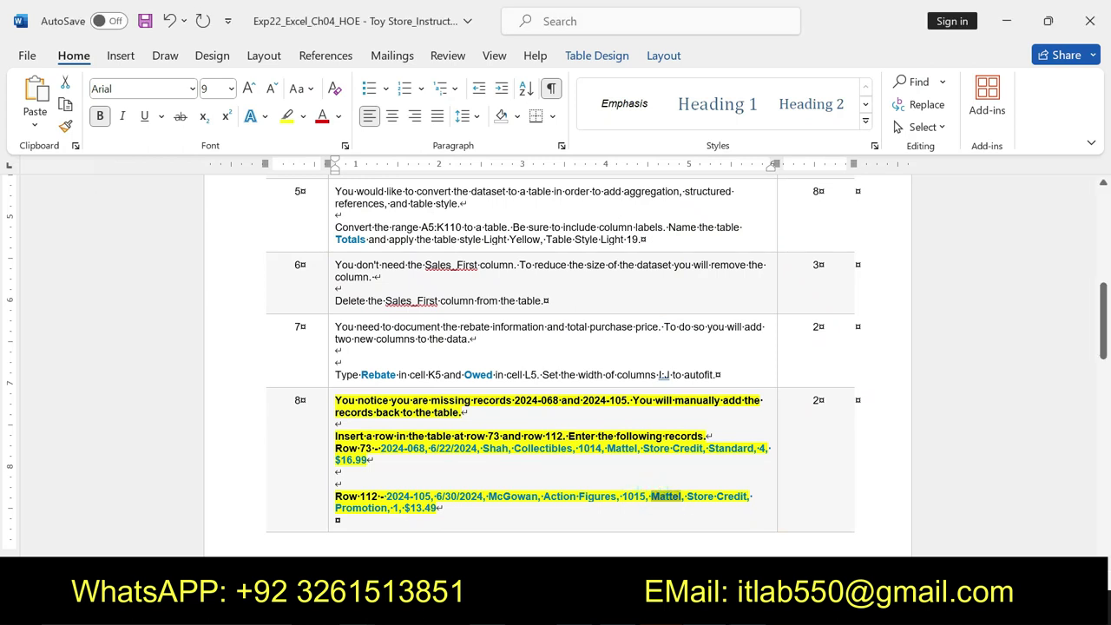
Paste the manufacturer Mattel into cell F112.
key(alt+Tab)
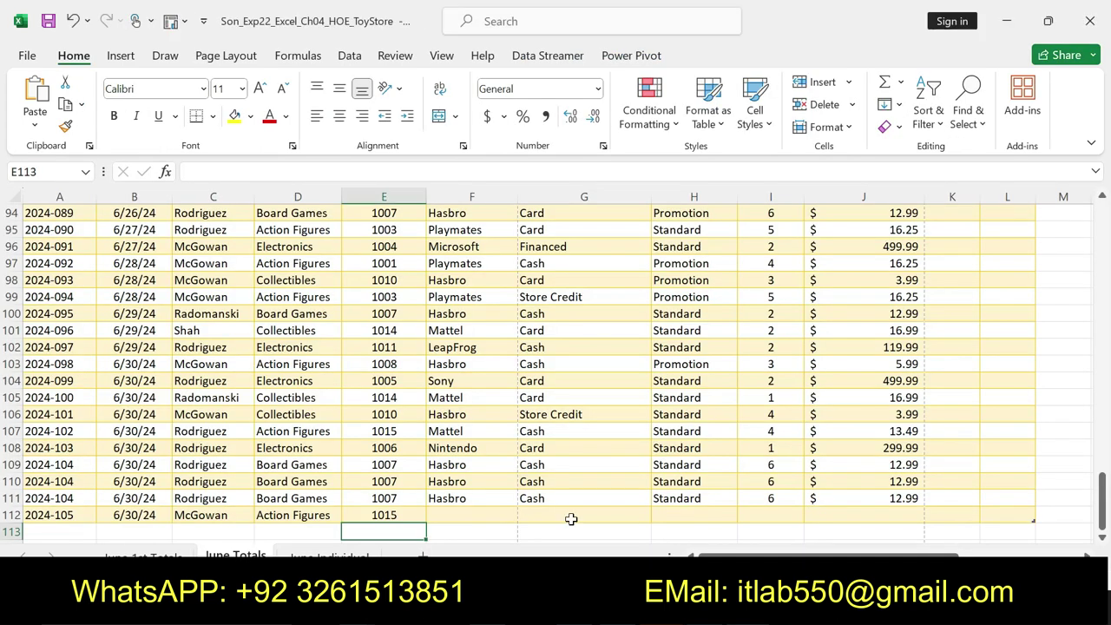
click(487, 515)
click(324, 169)
key(ctrl+v)
key(Return)
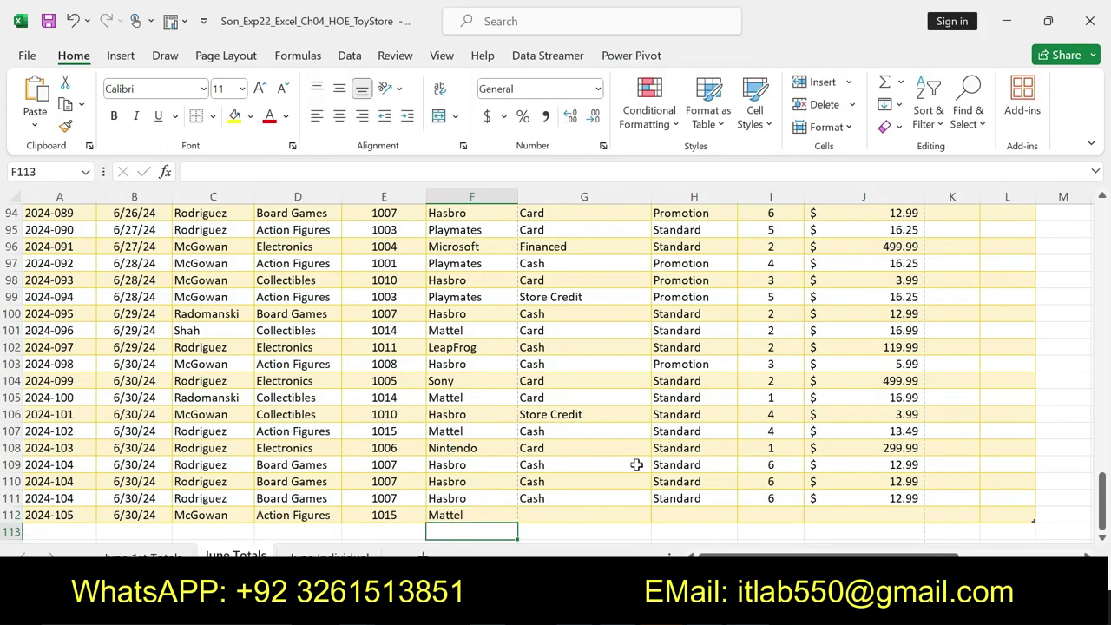
Enter the payment type Store Credit in cell G112.
key(alt+Tab)
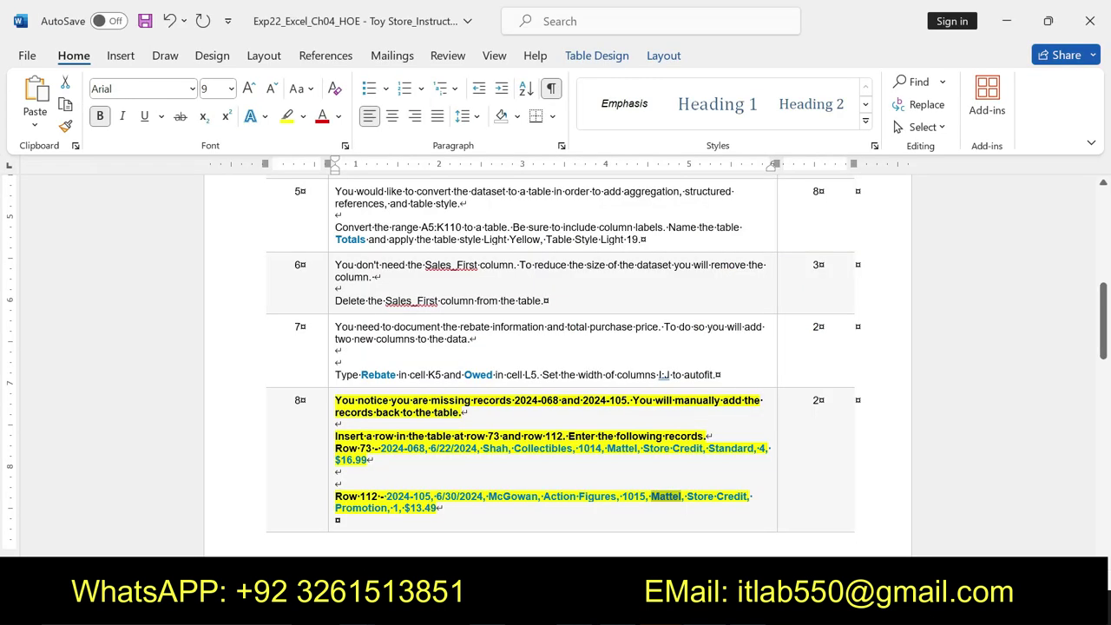
drag(687, 496, 747, 498)
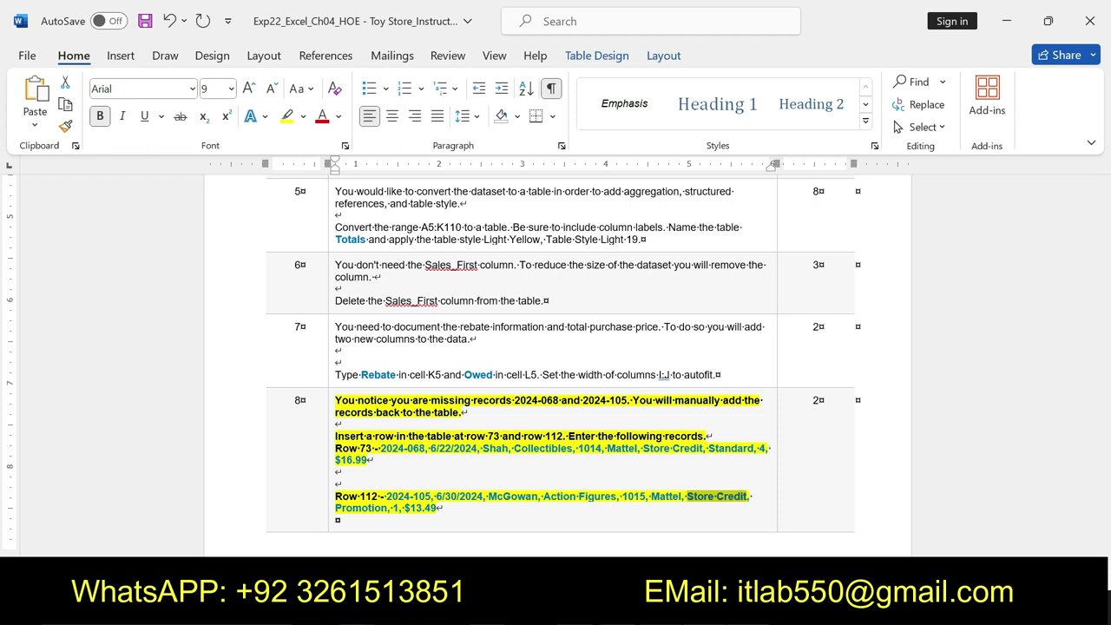
key(alt+Tab)
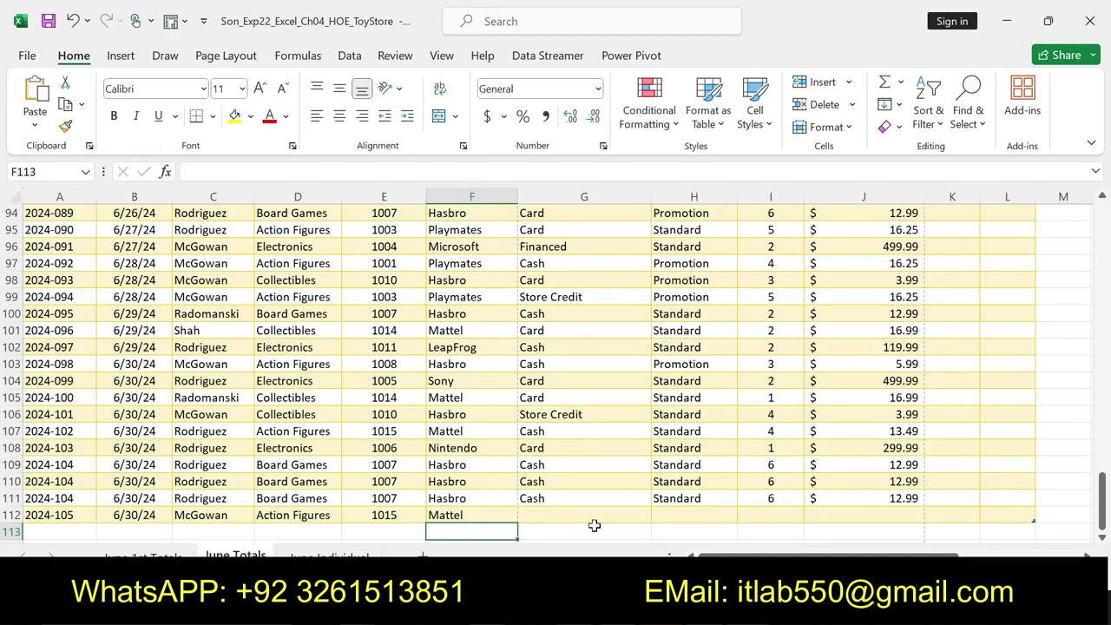
click(570, 512)
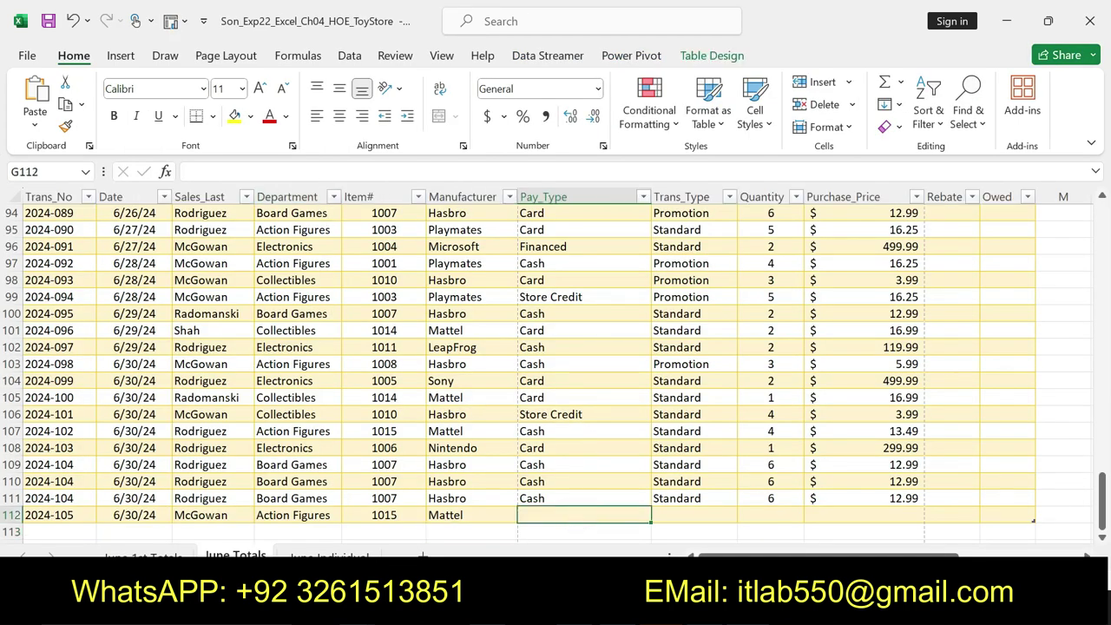
text(Store Credit)
key(Return)
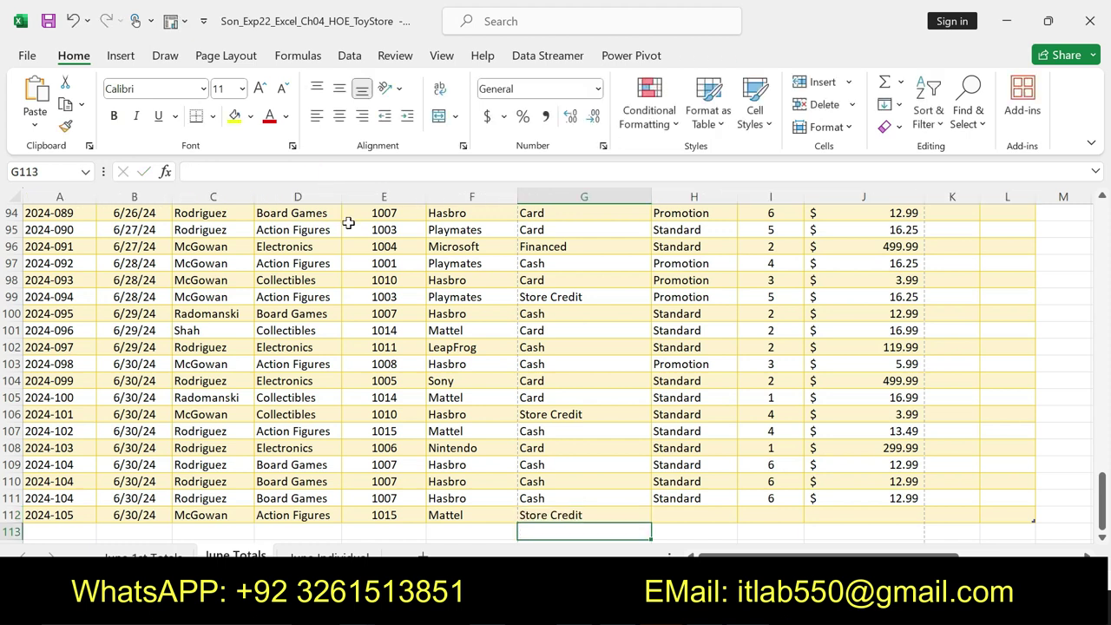
Paste the transaction type Promotion into cell H112.
key(alt+Tab)
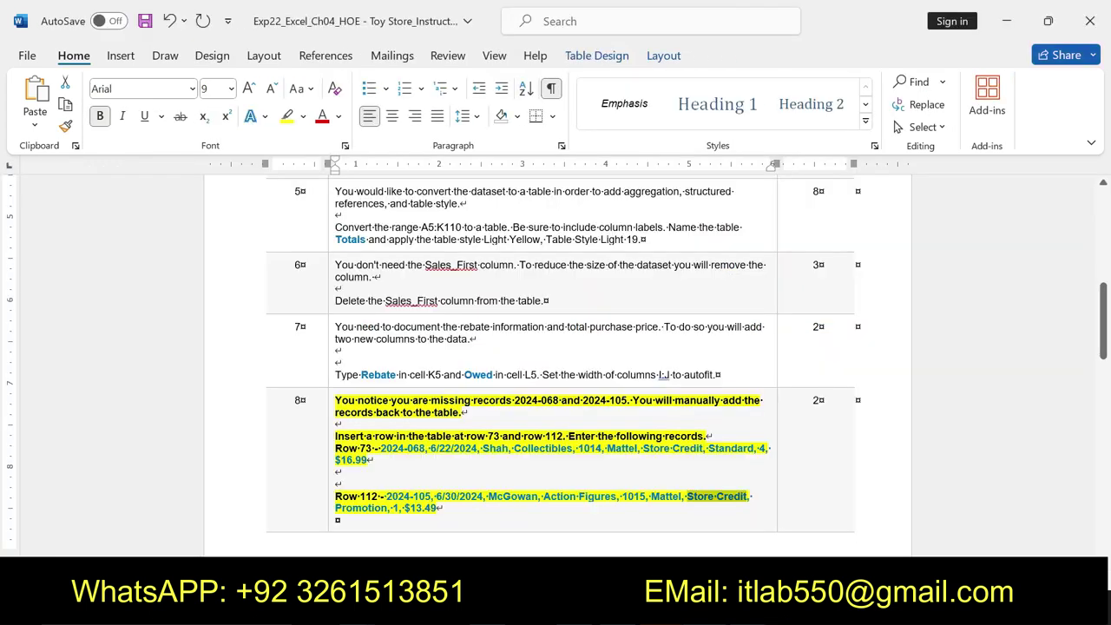
double_click(363, 508)
key(ctrl+c)
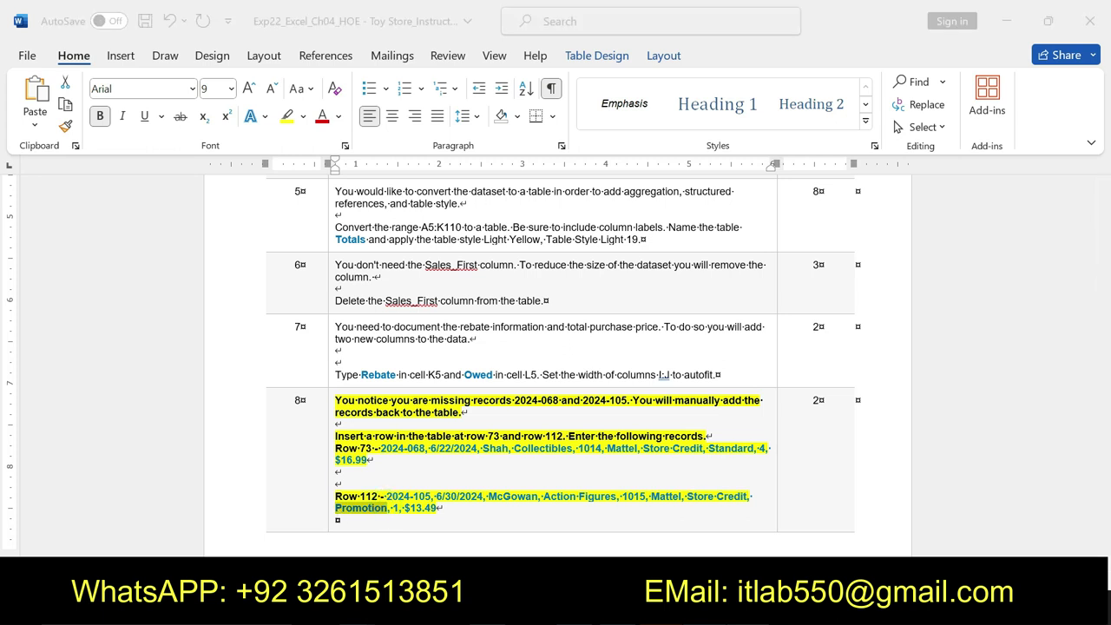
key(alt+Tab)
click(686, 515)
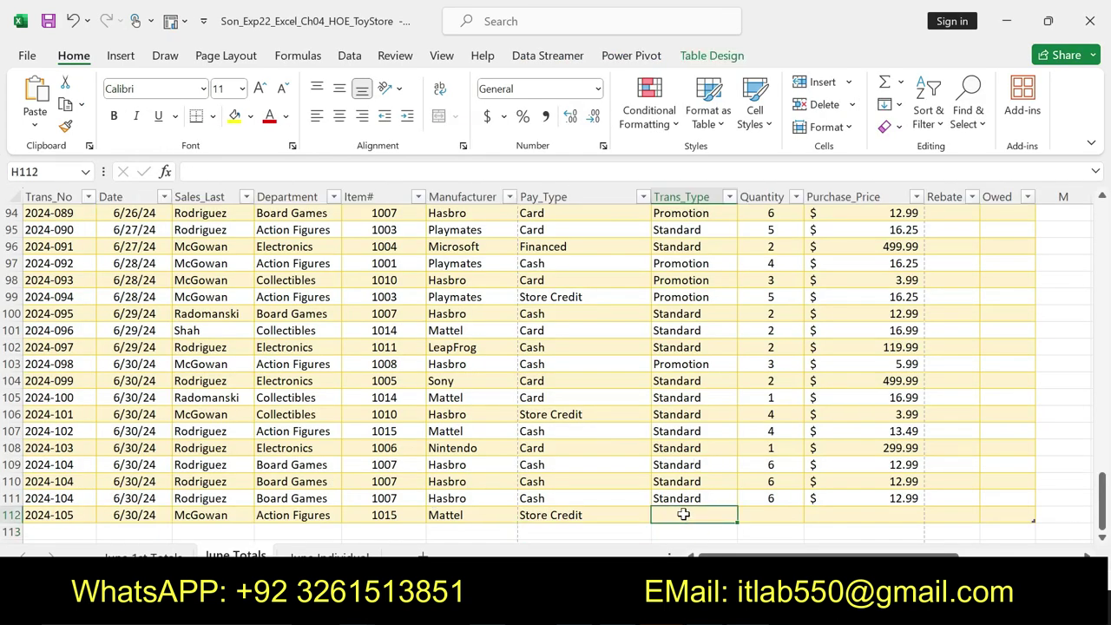
click(347, 171)
key(ctrl+v)
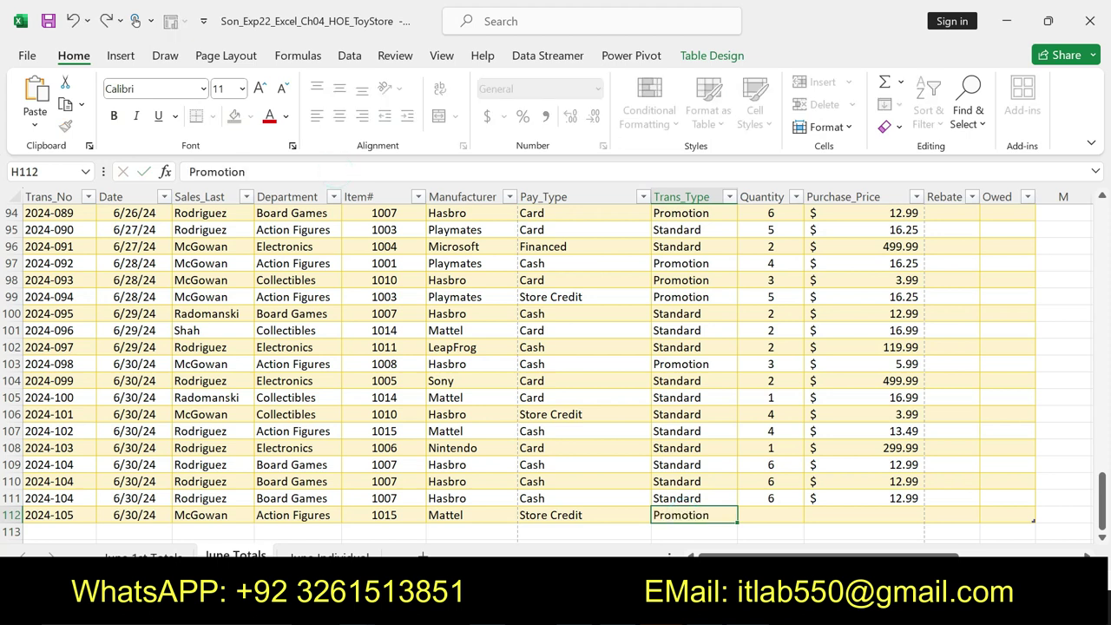
key(Return)
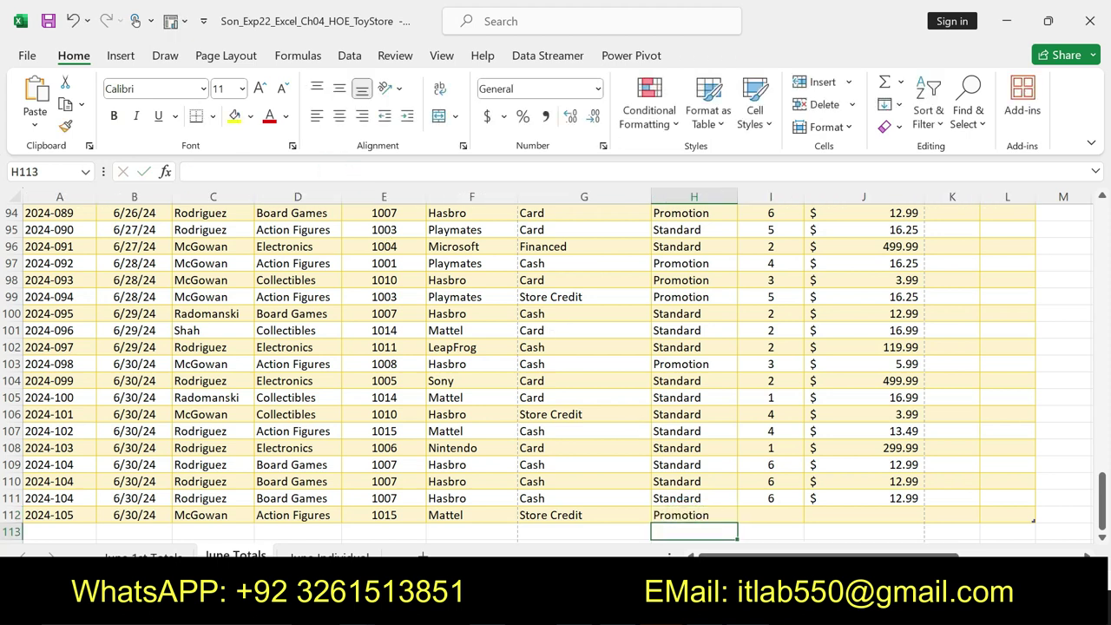
Check the quantity 1 for Quantity cell I112.
key(alt+Tab)
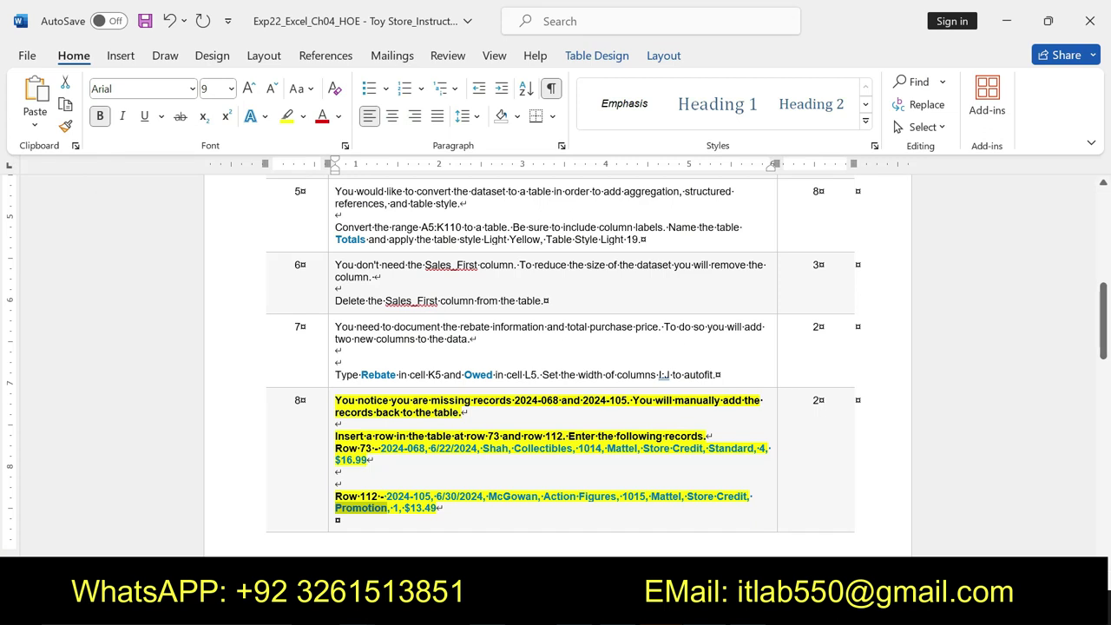
double_click(395, 508)
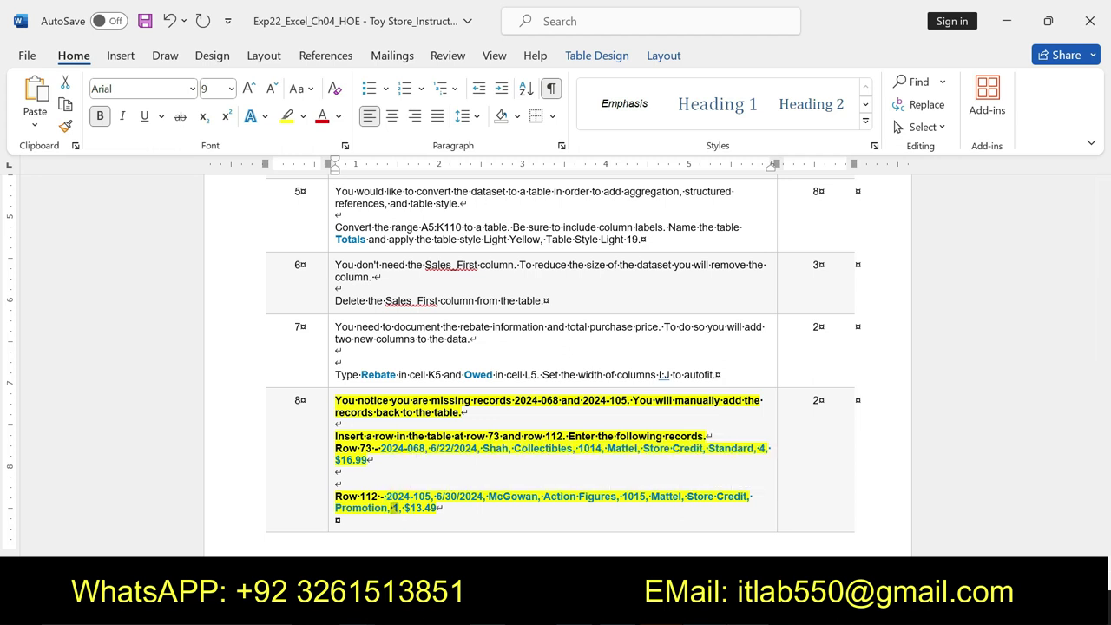
key(alt+Tab)
click(767, 514)
click(309, 167)
key(Escape)
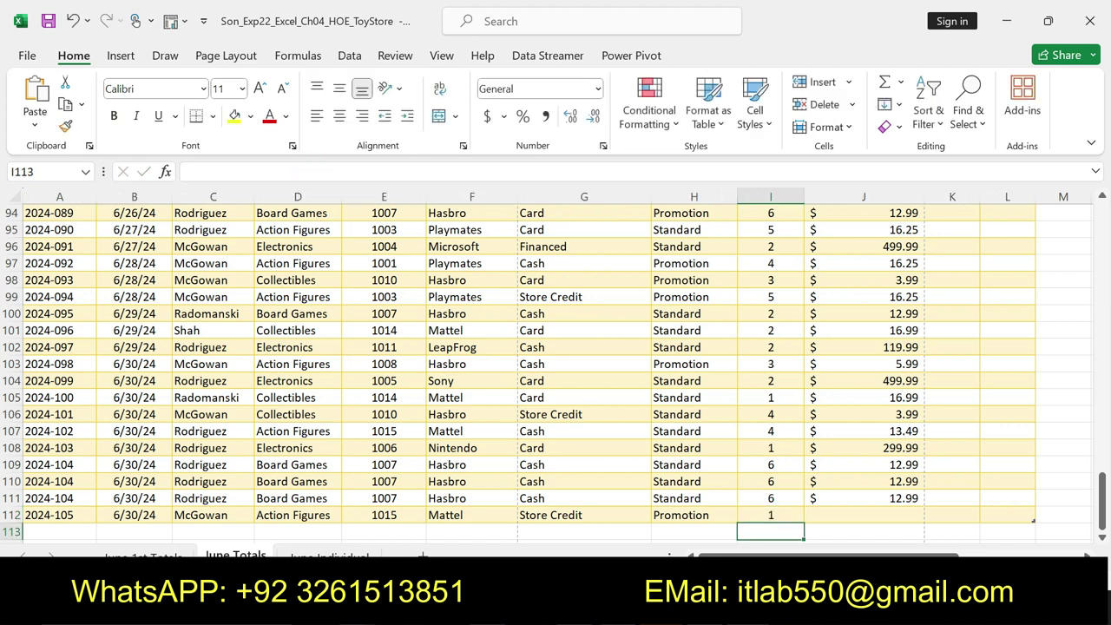
Paste the purchase price $13.49 into cell J112.
key(alt+Tab)
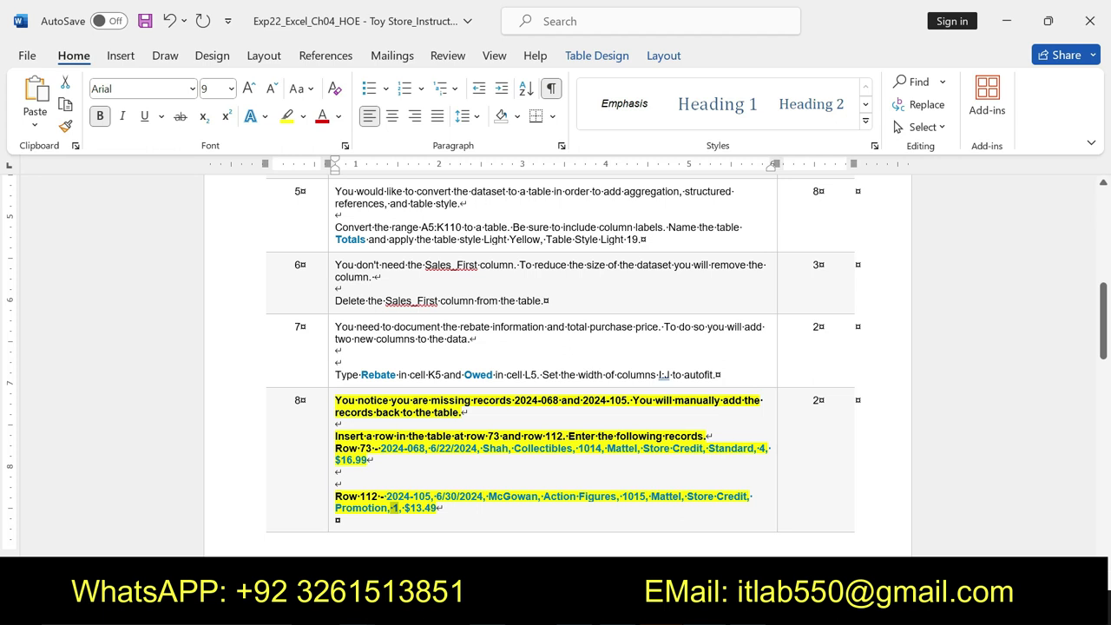
drag(405, 508, 436, 507)
key(ctrl+c)
key(alt+Tab)
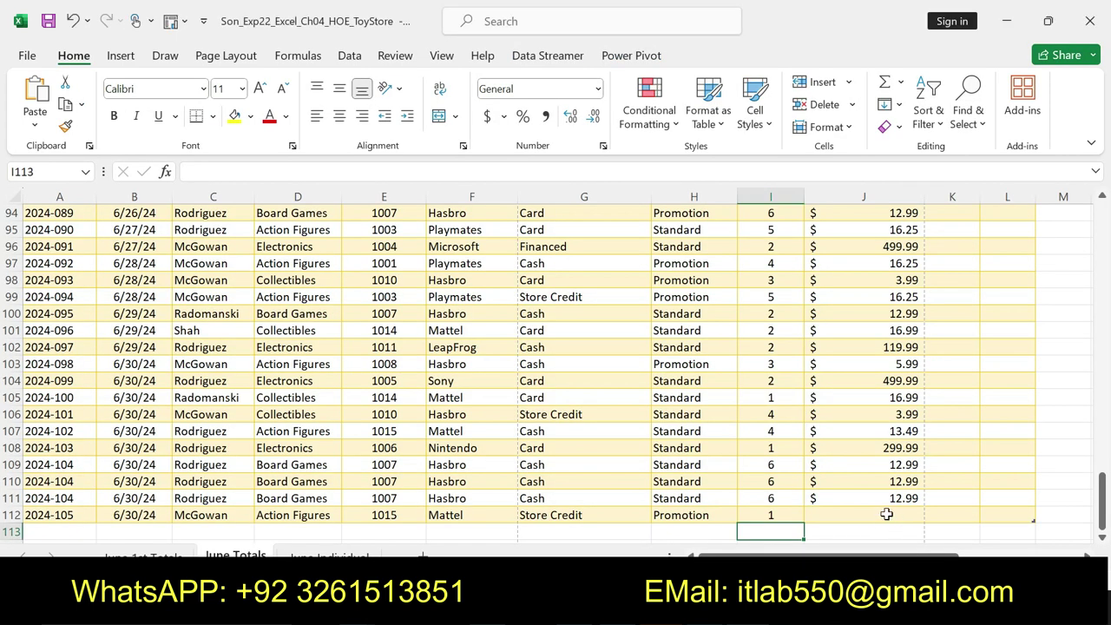
key(F2)
key(ctrl+v)
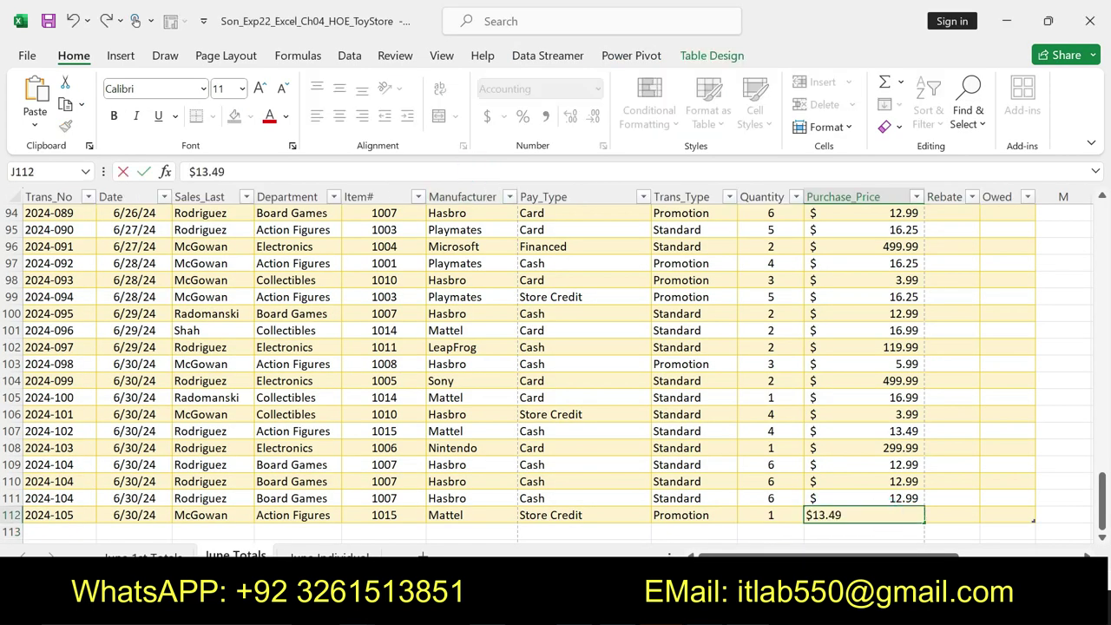
key(Return)
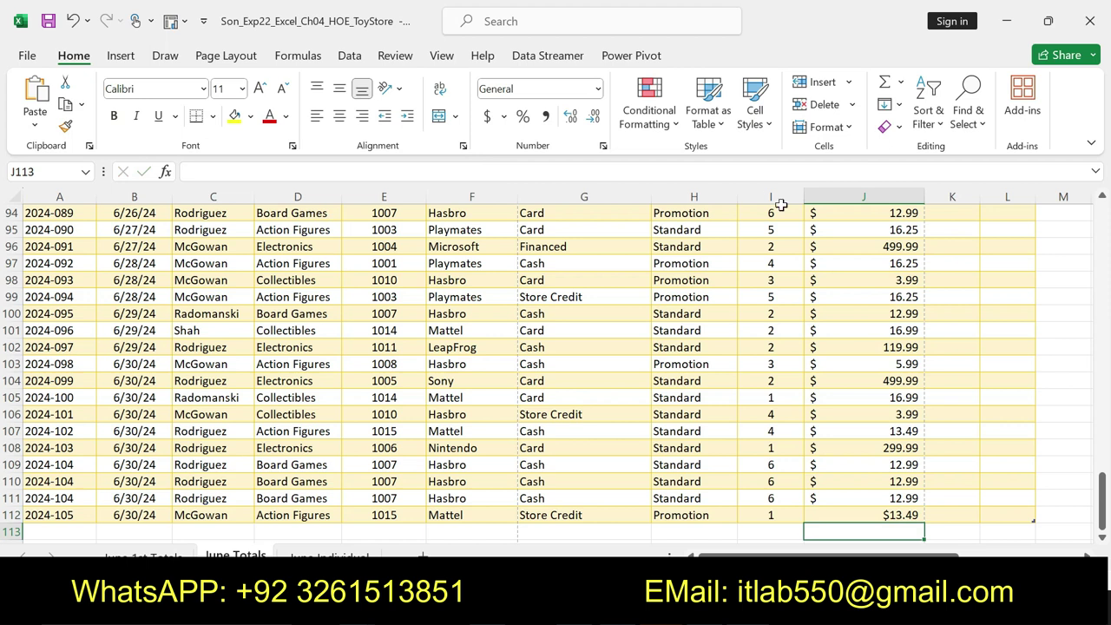
drag(1102, 479, 1104, 207)
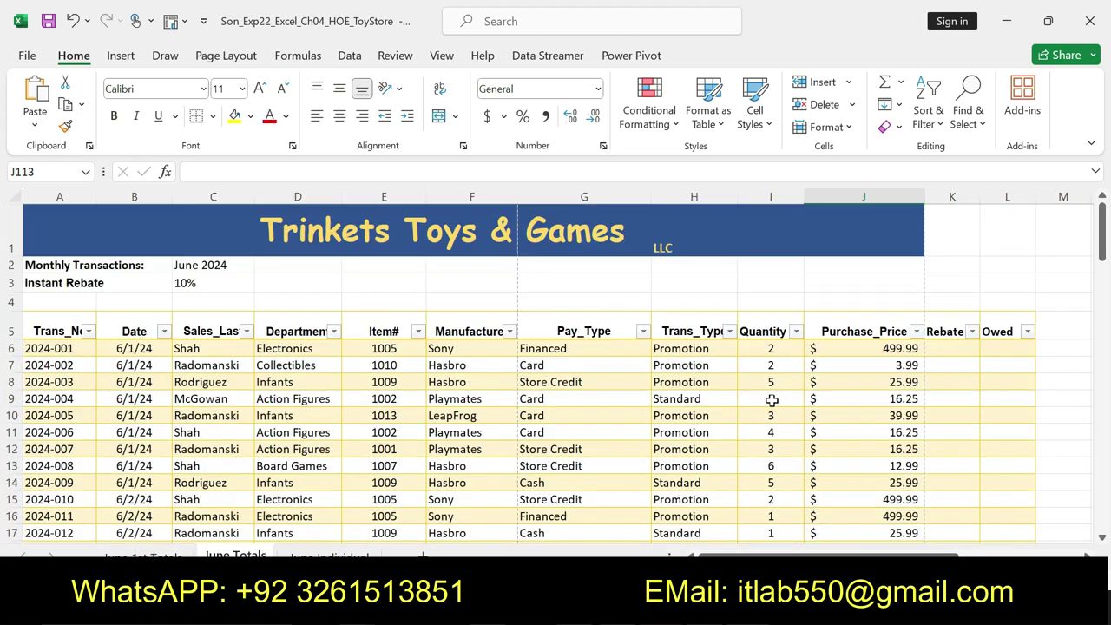
Undo step 8's highlight and highlight step 9's remove-duplicates instruction in yellow.
key(alt+Tab)
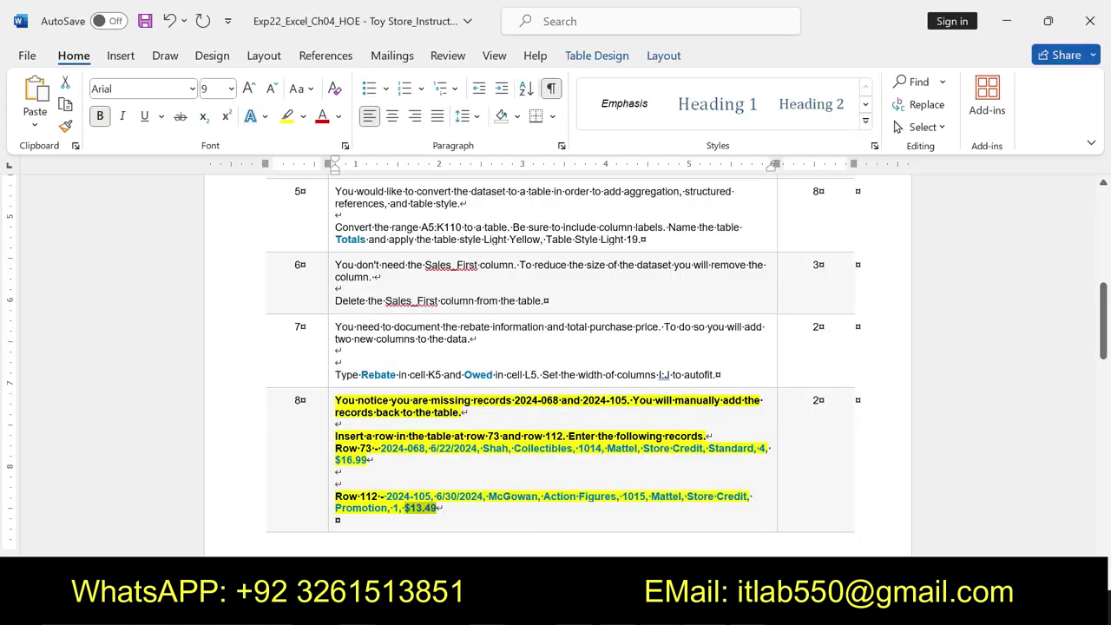
key(ctrl+z)
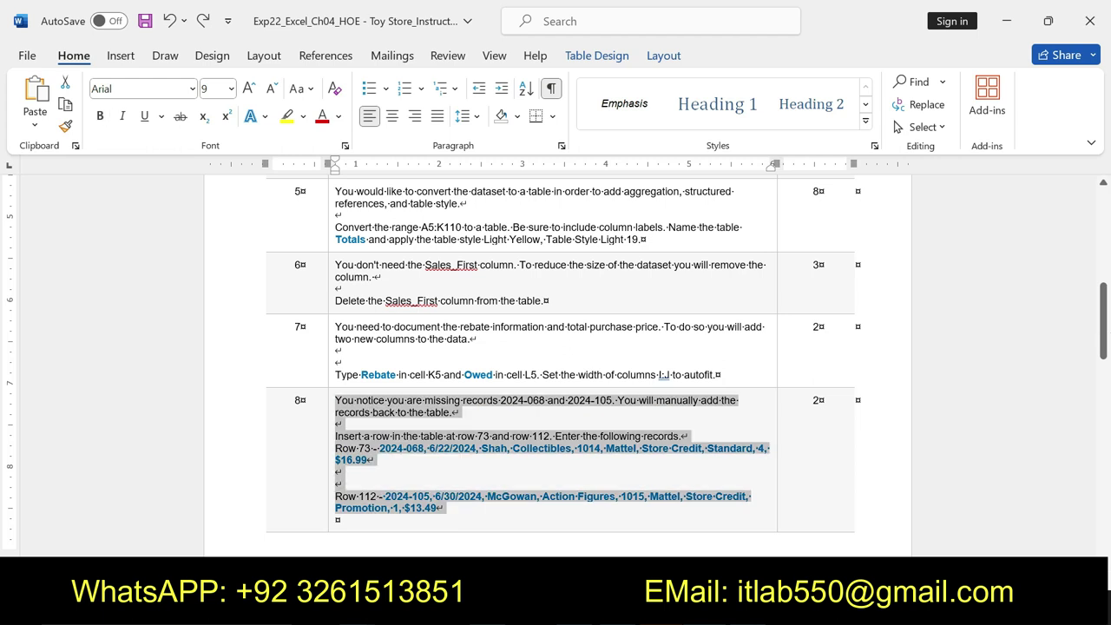
drag(1105, 319, 1105, 373)
drag(4, 401, 4, 408)
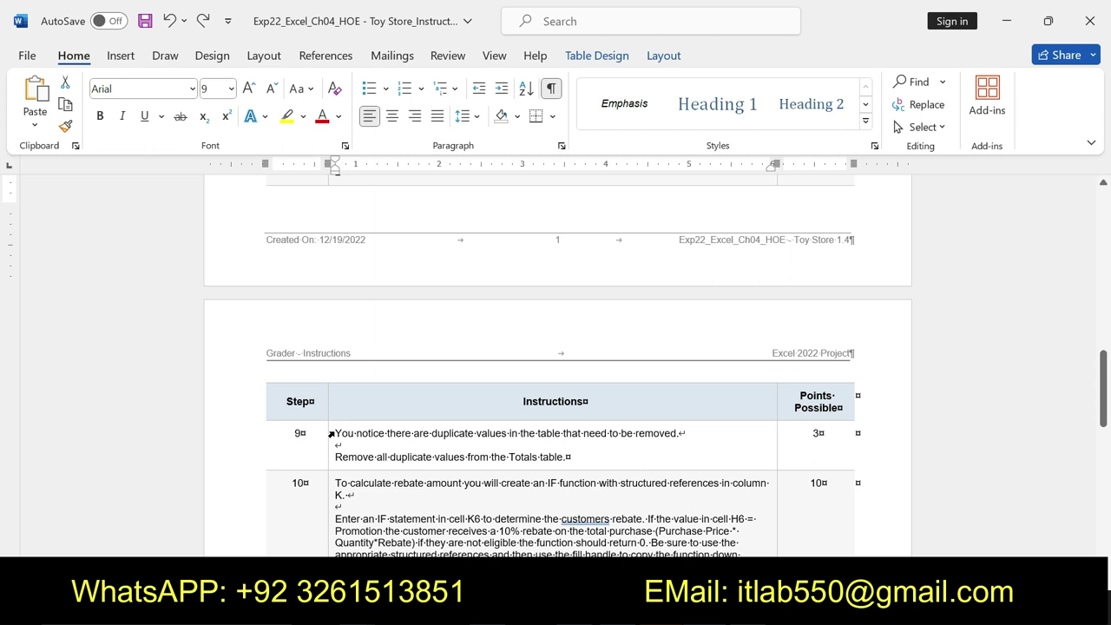
click(331, 433)
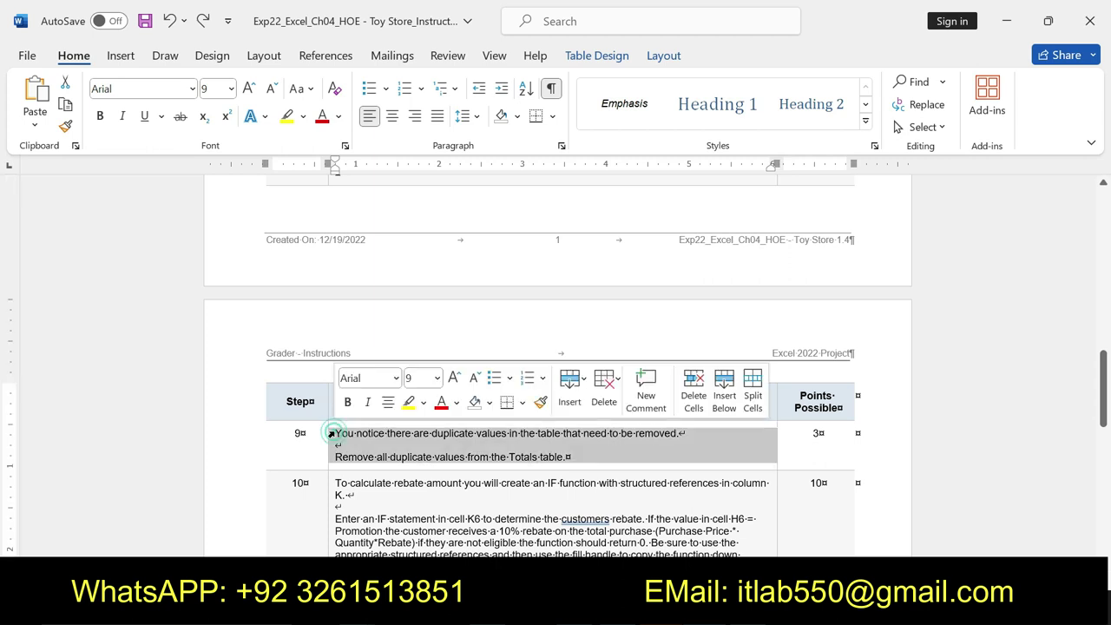
click(335, 432)
drag(332, 433, 563, 458)
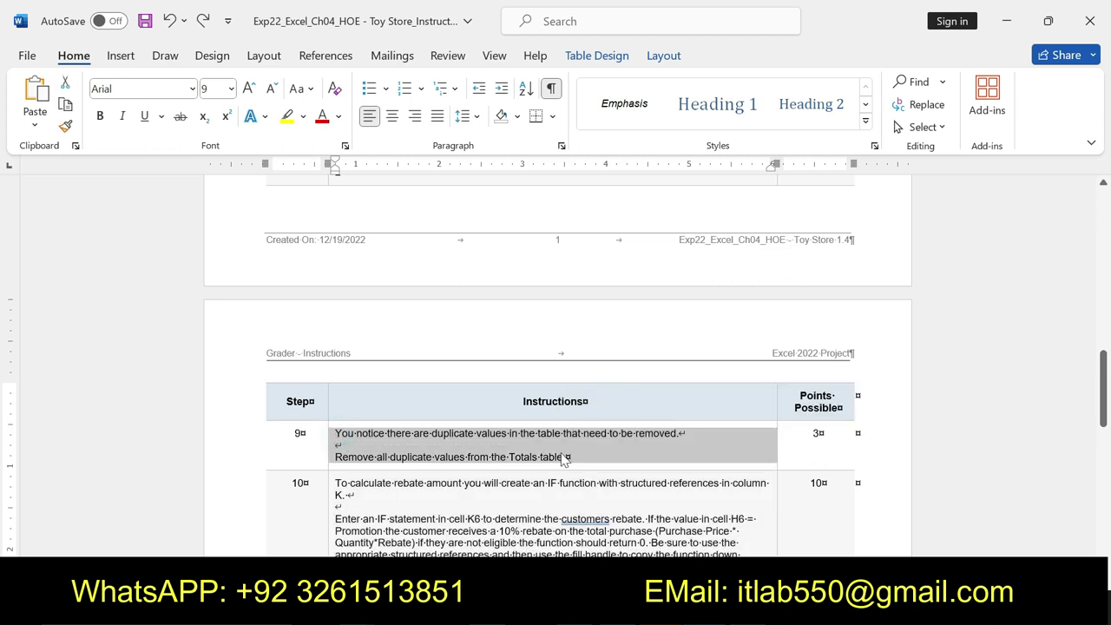
click(287, 116)
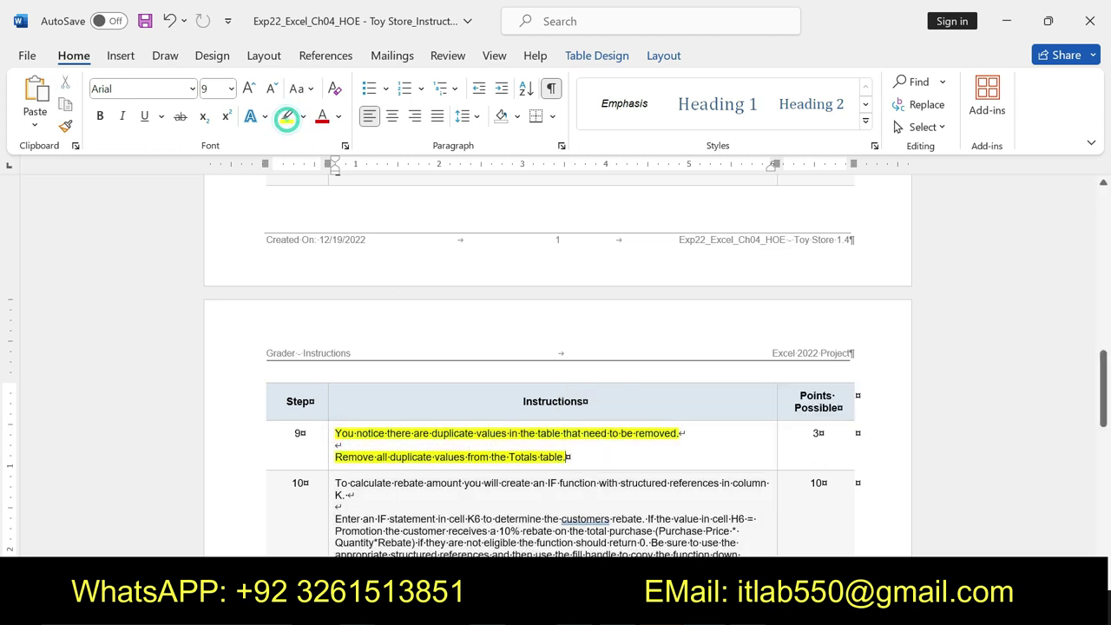
mouse_move(335, 433)
mouse_down()
mouse_move(466, 458)
mouse_move(564, 458)
mouse_up()
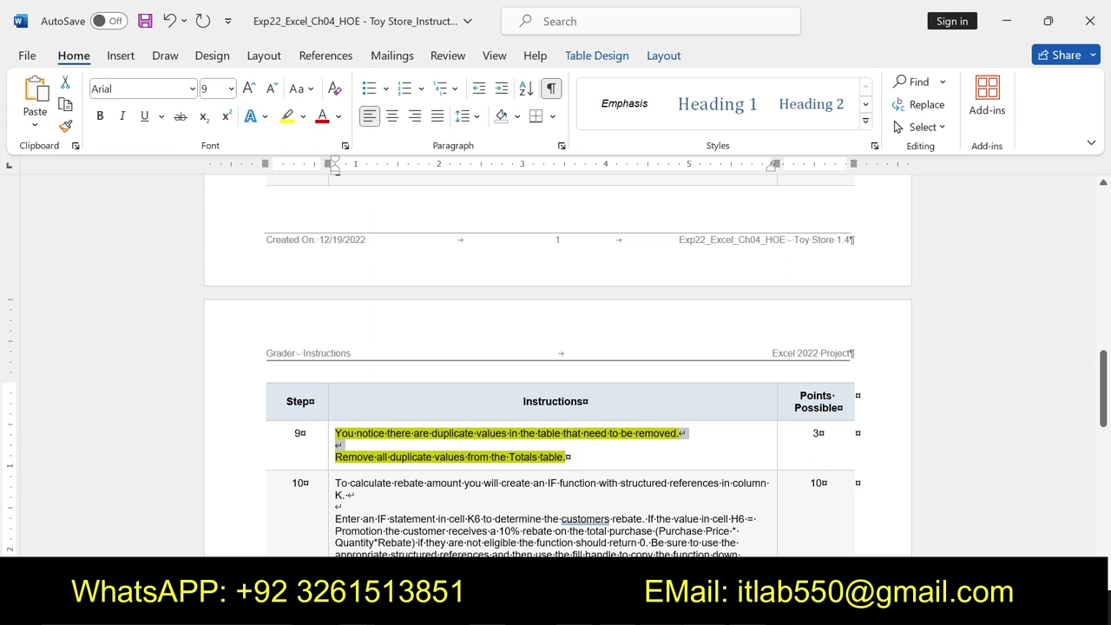
key(alt+Tab)
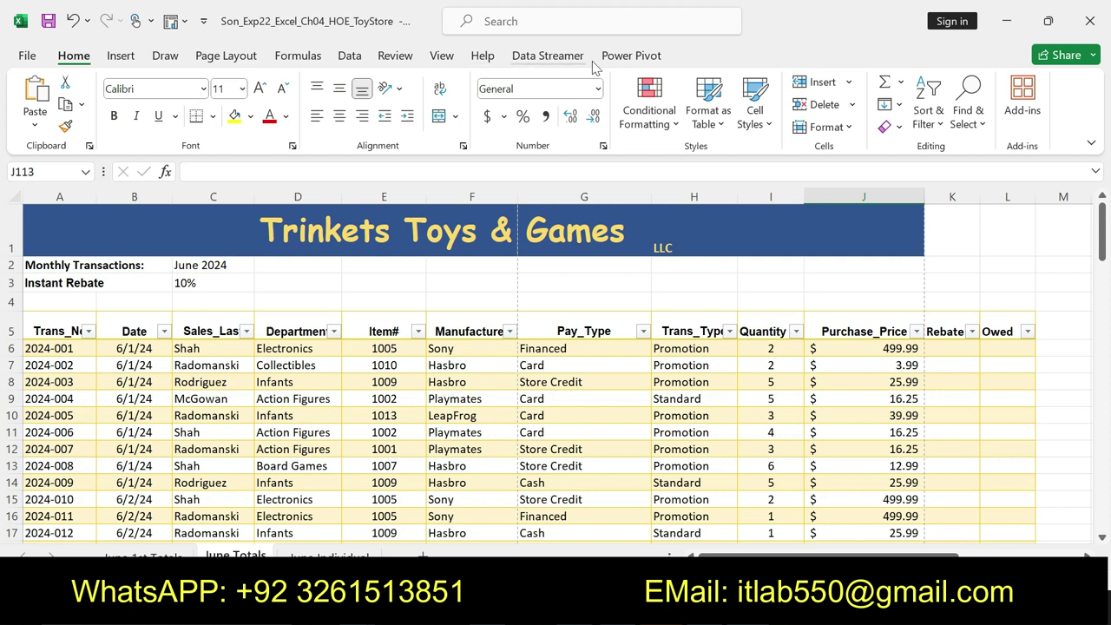
Run Table Design > Remove Duplicates on all columns, deleting 2 duplicate records.
click(385, 364)
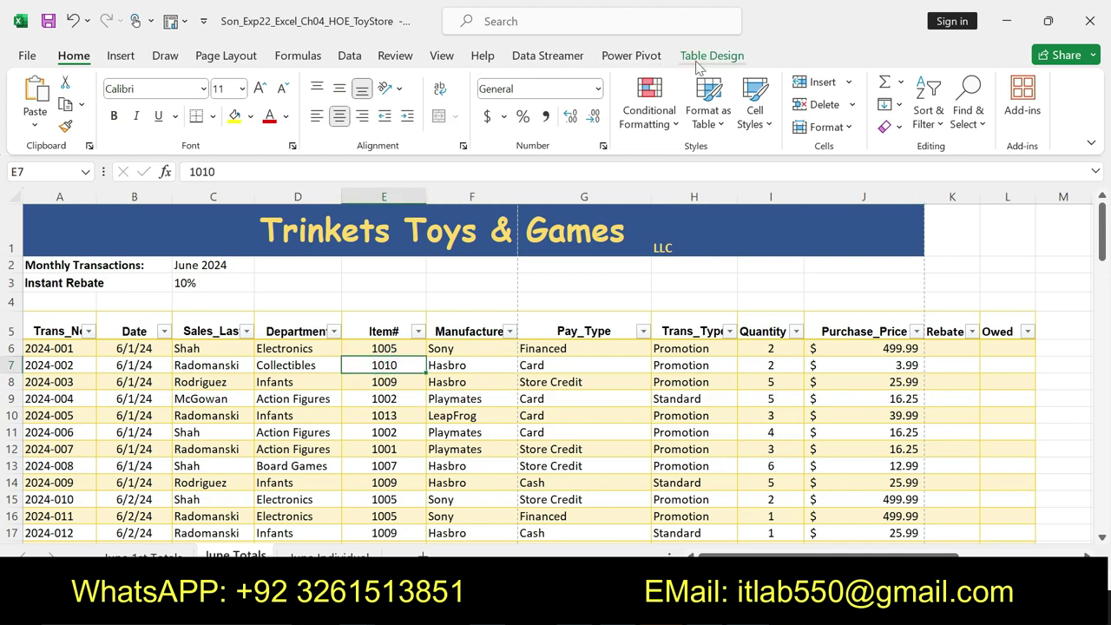
click(707, 55)
click(210, 113)
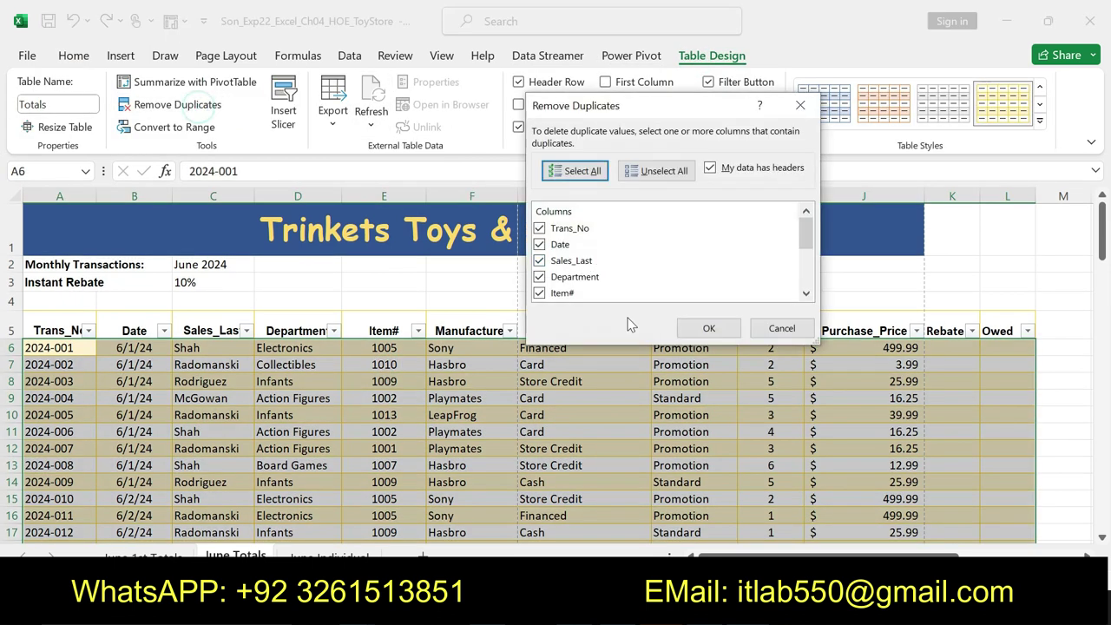
click(694, 325)
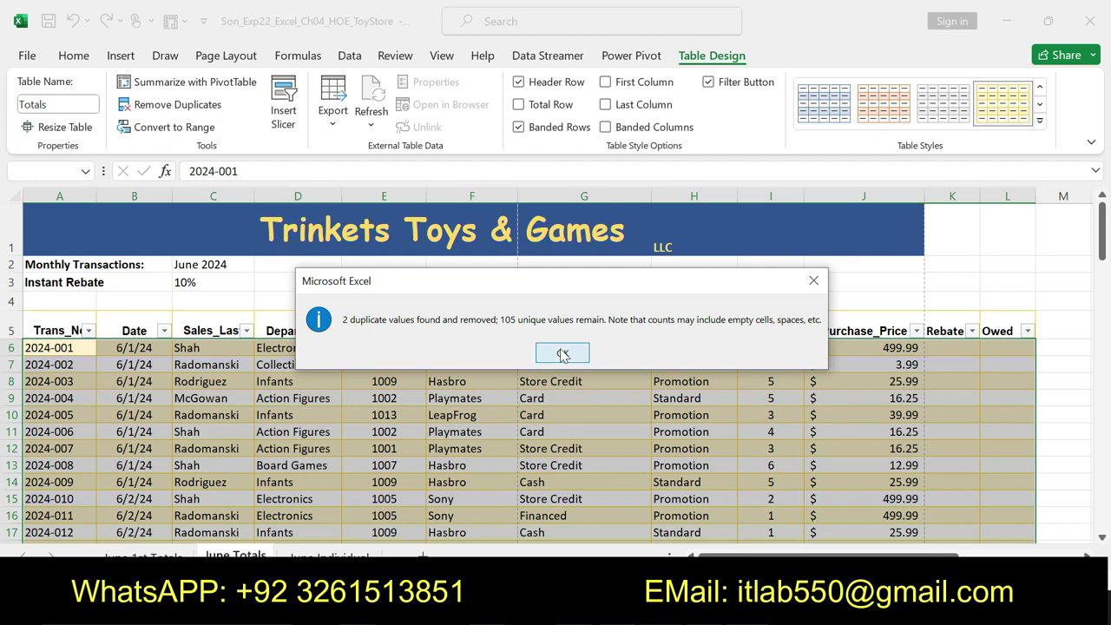
click(563, 352)
Make step 10's IF-function rebate instruction bold and highlight it in yellow.
key(alt+Tab)
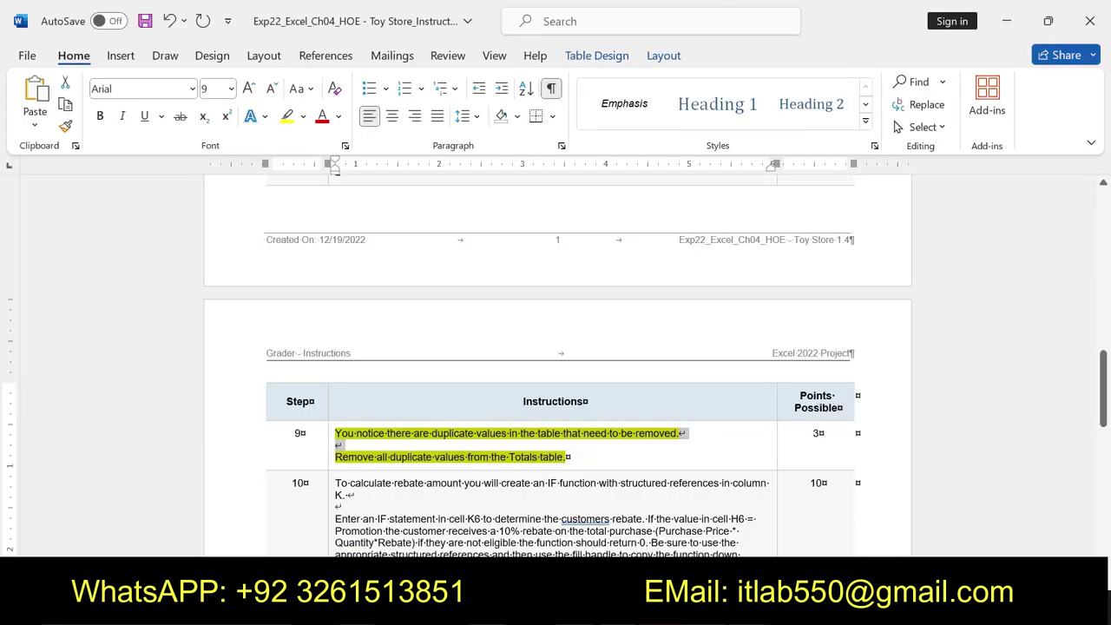
drag(1105, 379, 1108, 397)
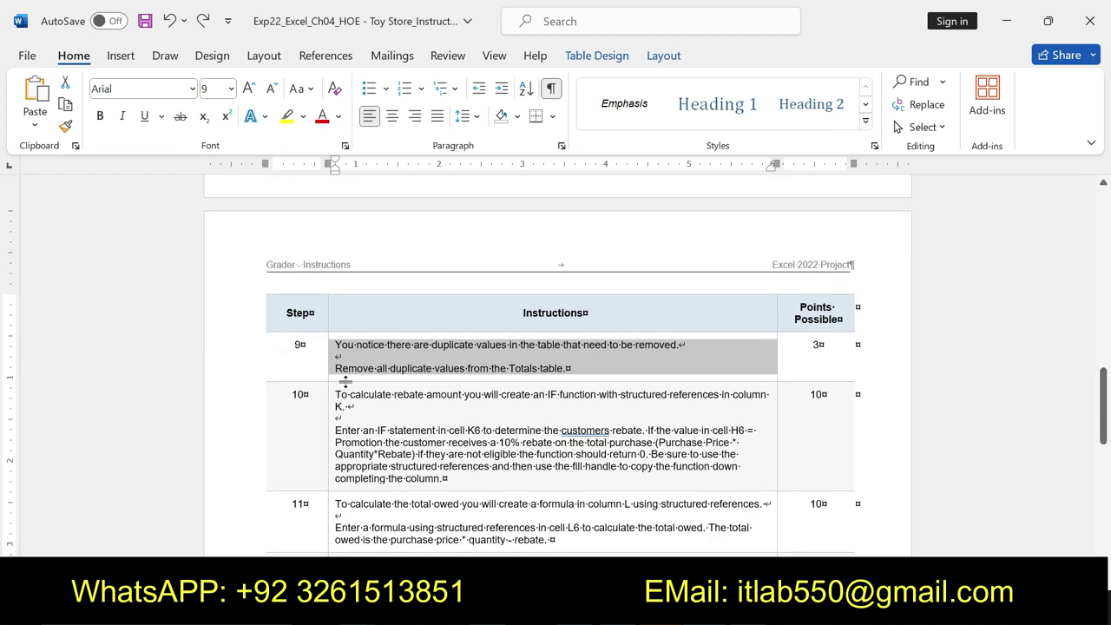
mouse_move(1105, 398)
mouse_down()
mouse_move(1107, 460)
mouse_move(1105, 417)
mouse_up()
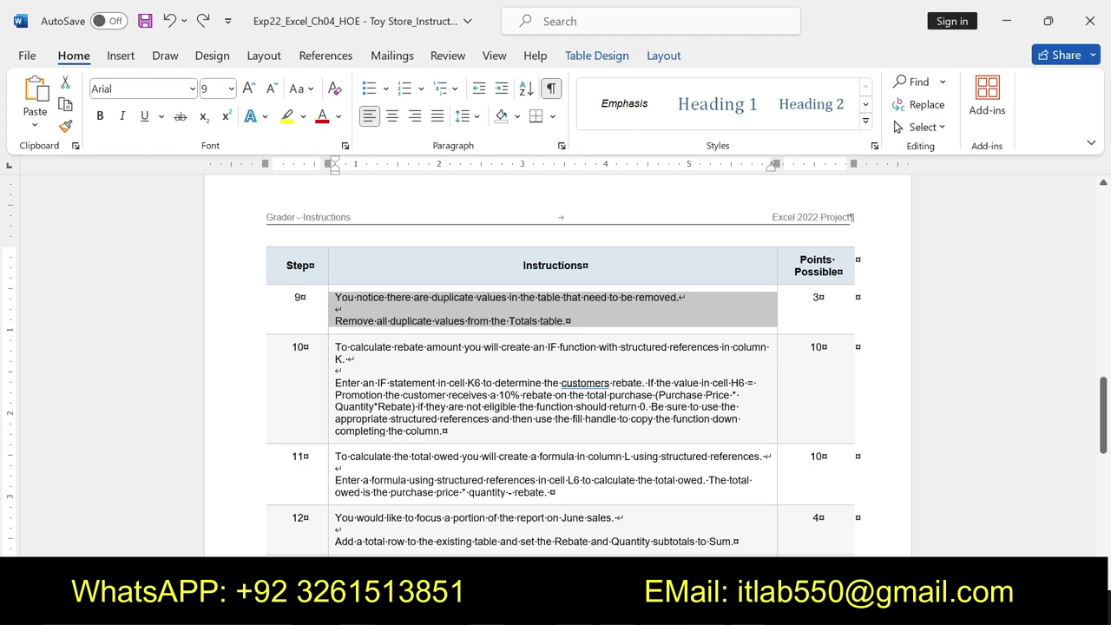
mouse_move(335, 347)
mouse_down()
mouse_move(769, 348)
mouse_move(755, 395)
mouse_move(448, 432)
mouse_up()
click(687, 402)
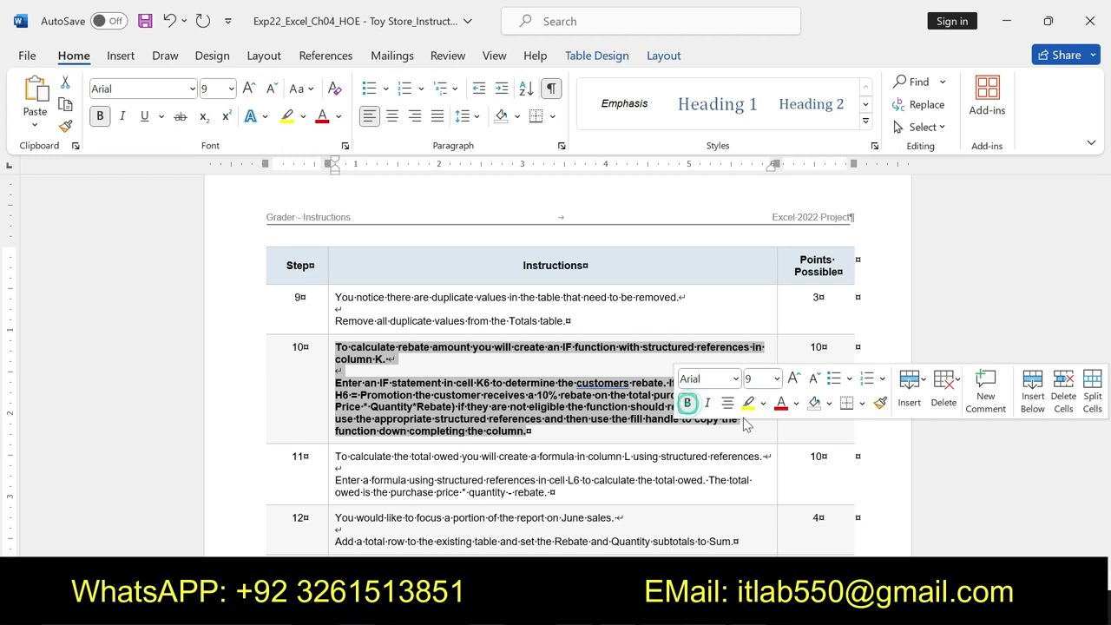
click(749, 404)
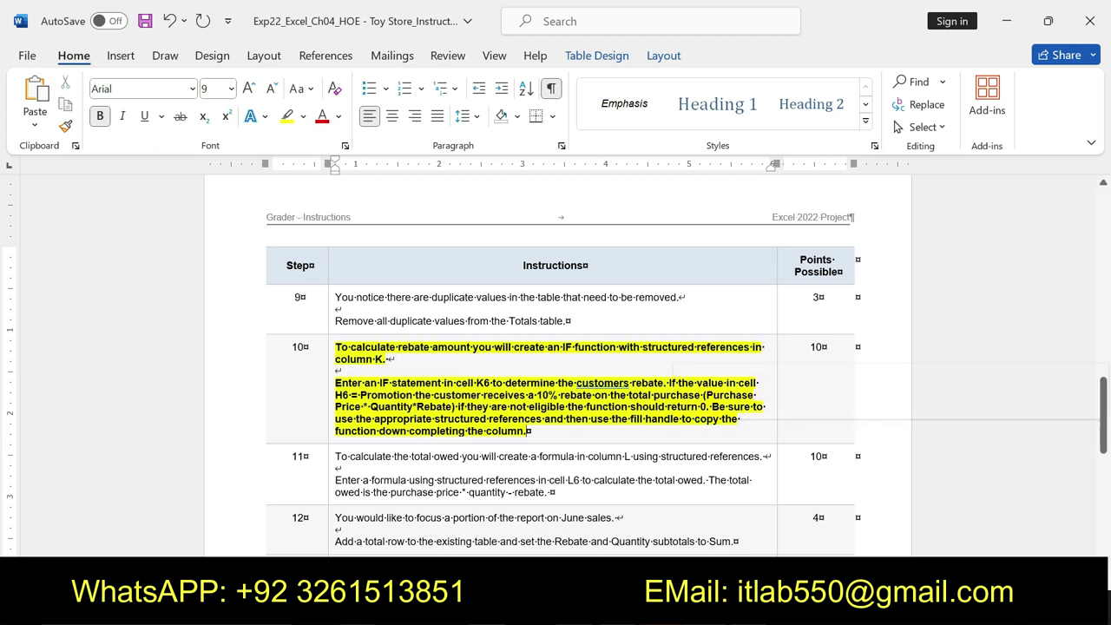
drag(337, 348, 531, 432)
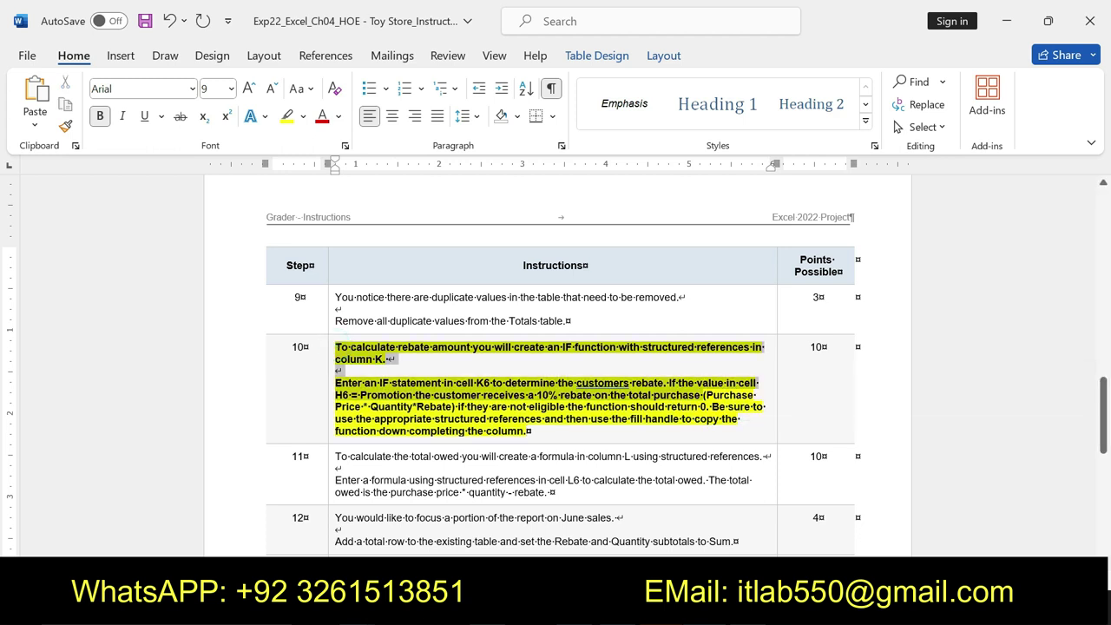
click(365, 390)
mouse_move(336, 383)
mouse_down()
mouse_move(747, 406)
mouse_move(530, 432)
mouse_up()
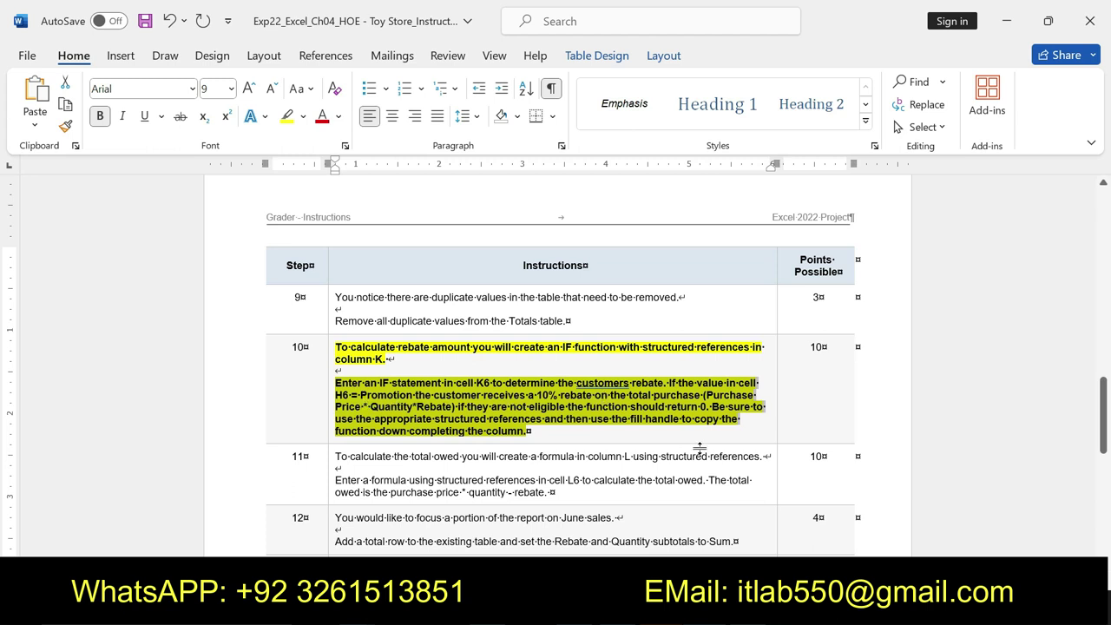
key(alt+Tab)
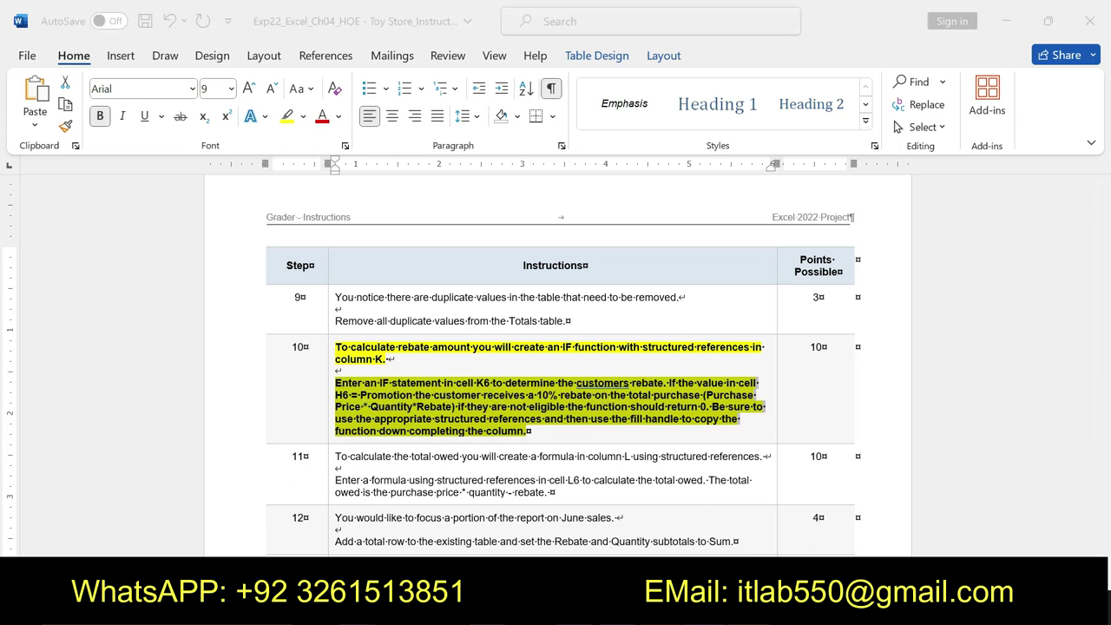
Select Rebate cell K6 and begin the formula with =IF(.
click(957, 346)
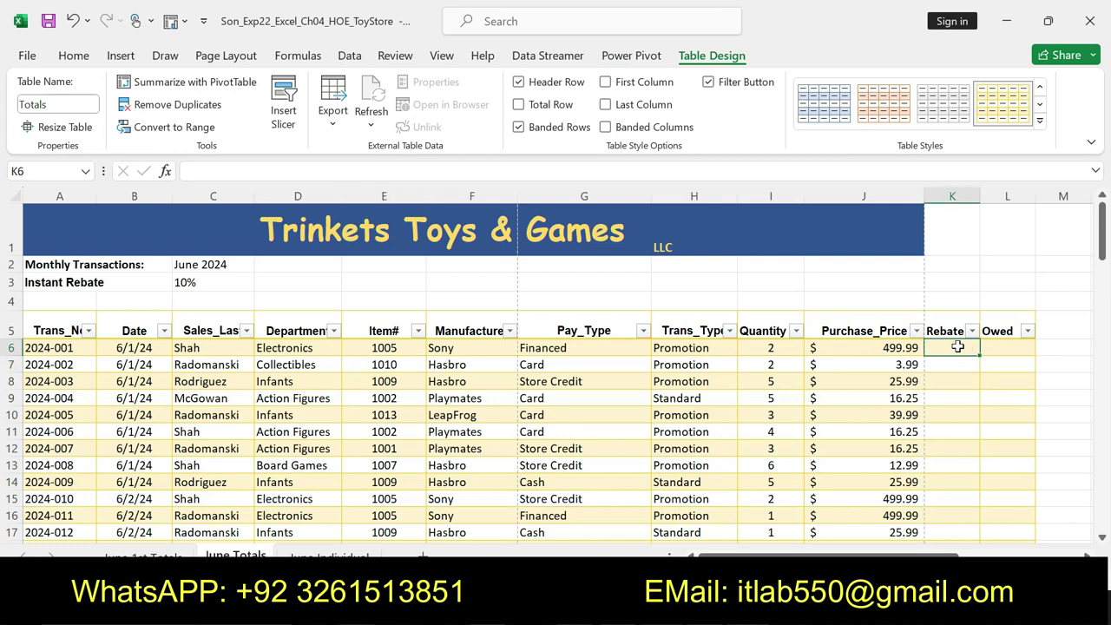
key(alt)
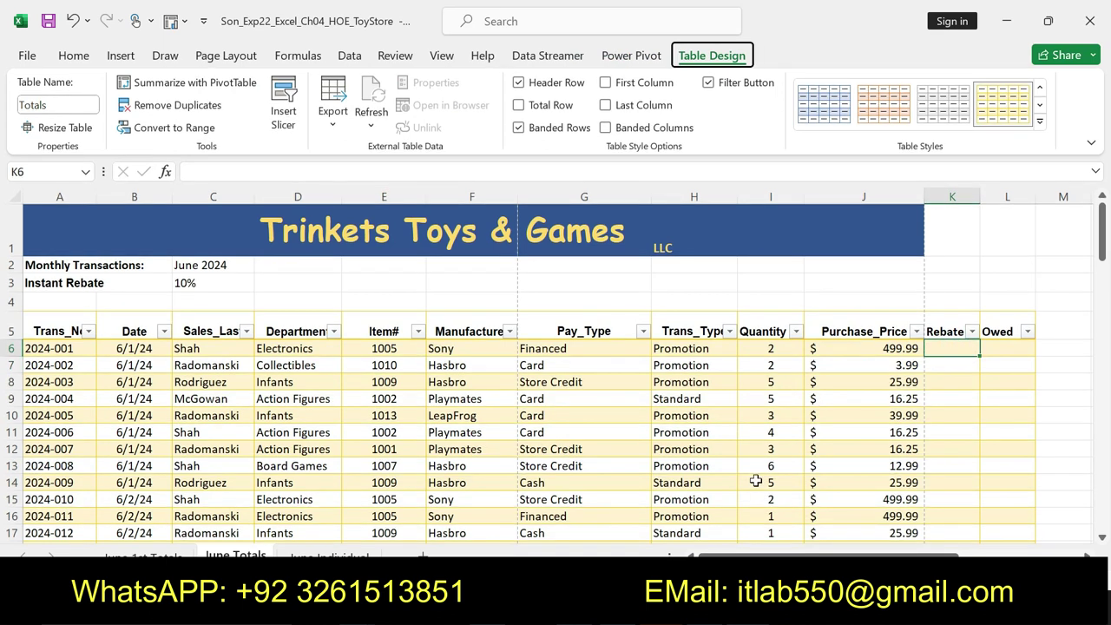
click(942, 348)
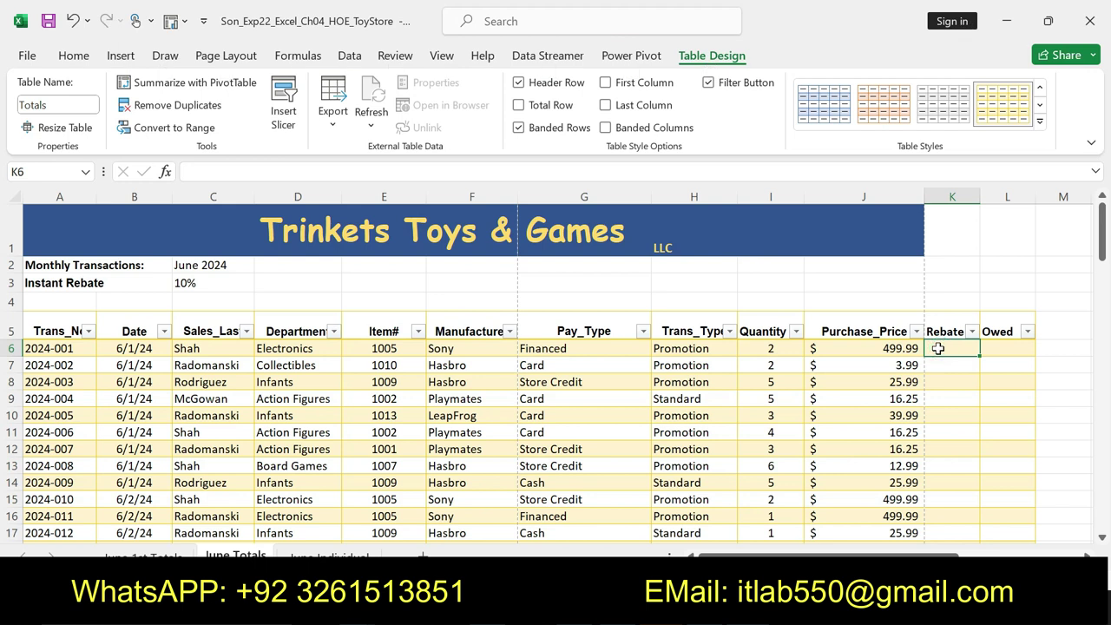
text(=)
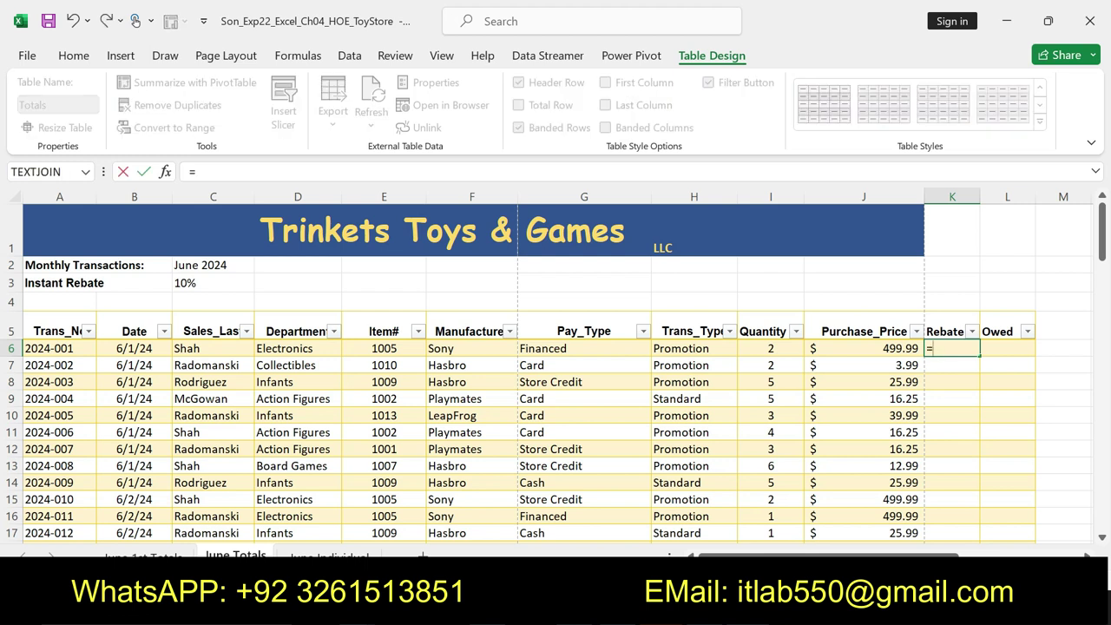
text(IF)
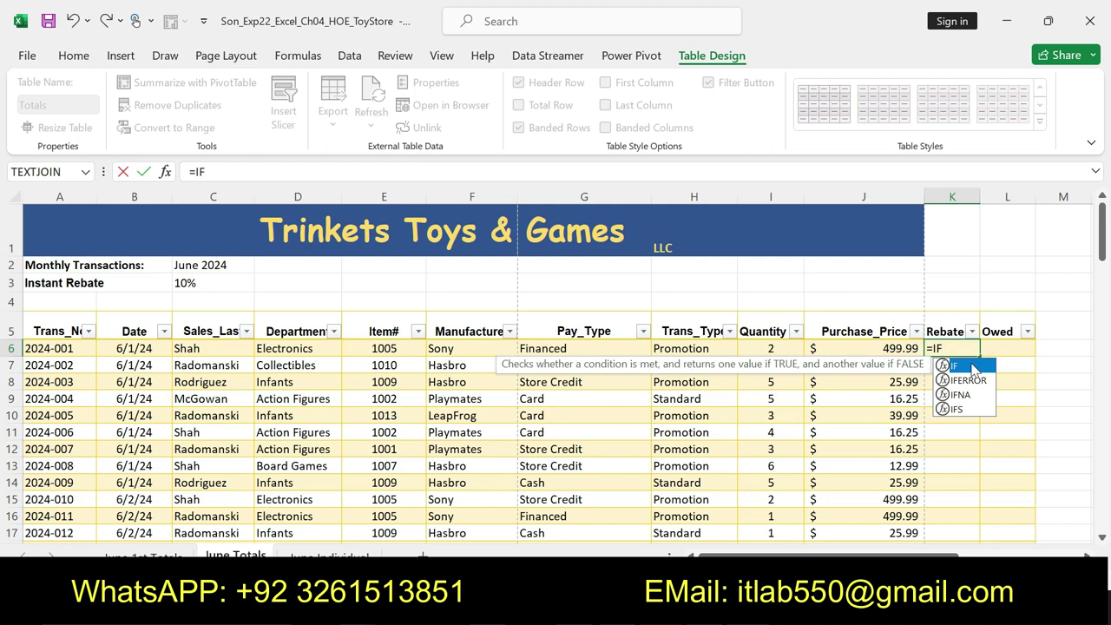
text(()
Review step 10's IF-function wording in the Word instructions.
key(alt+Tab)
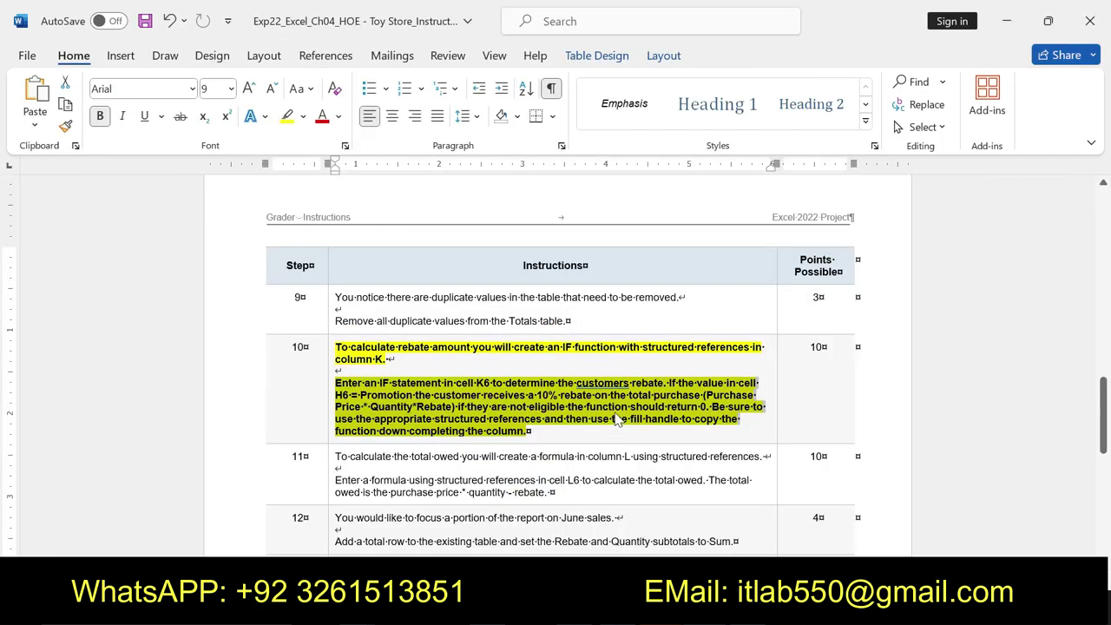
mouse_move(400, 359)
mouse_down()
mouse_move(560, 346)
mouse_move(728, 428)
mouse_up()
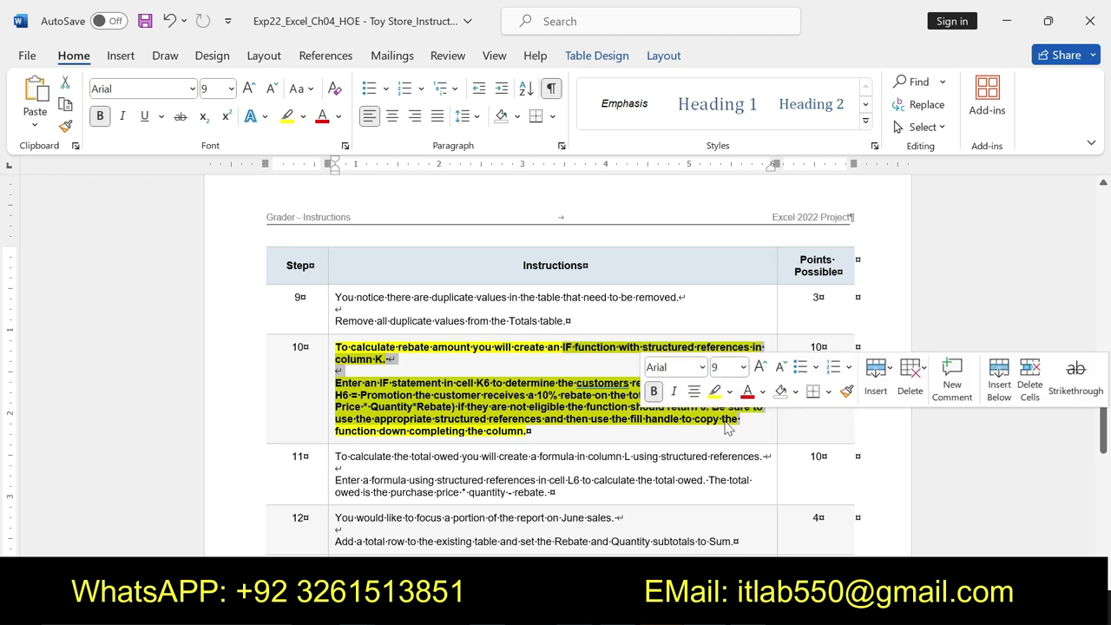
key(alt)
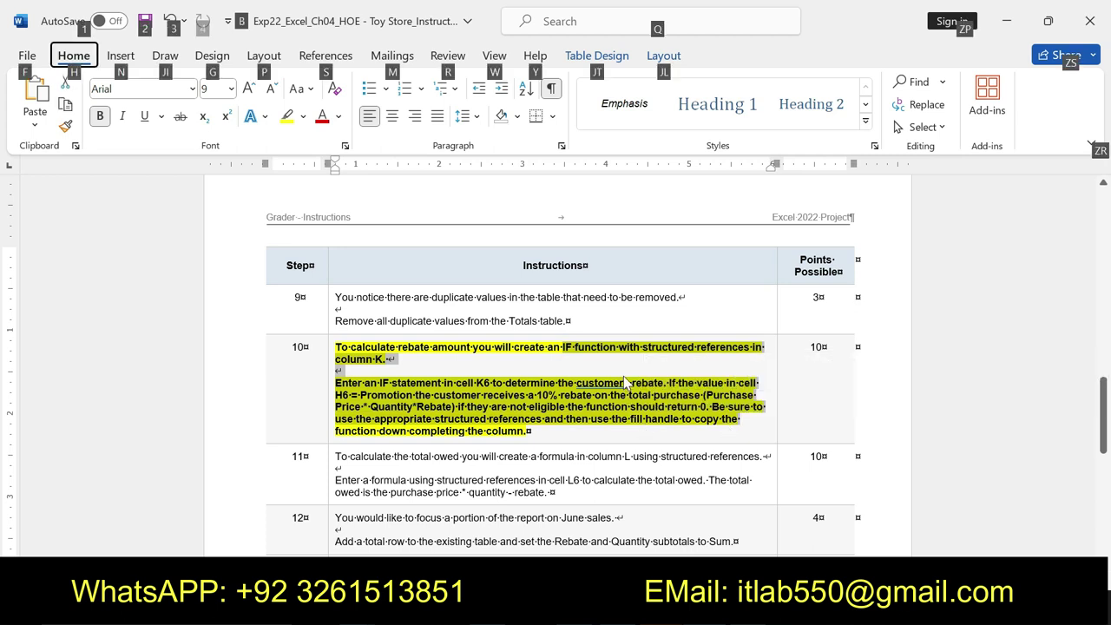
click(622, 375)
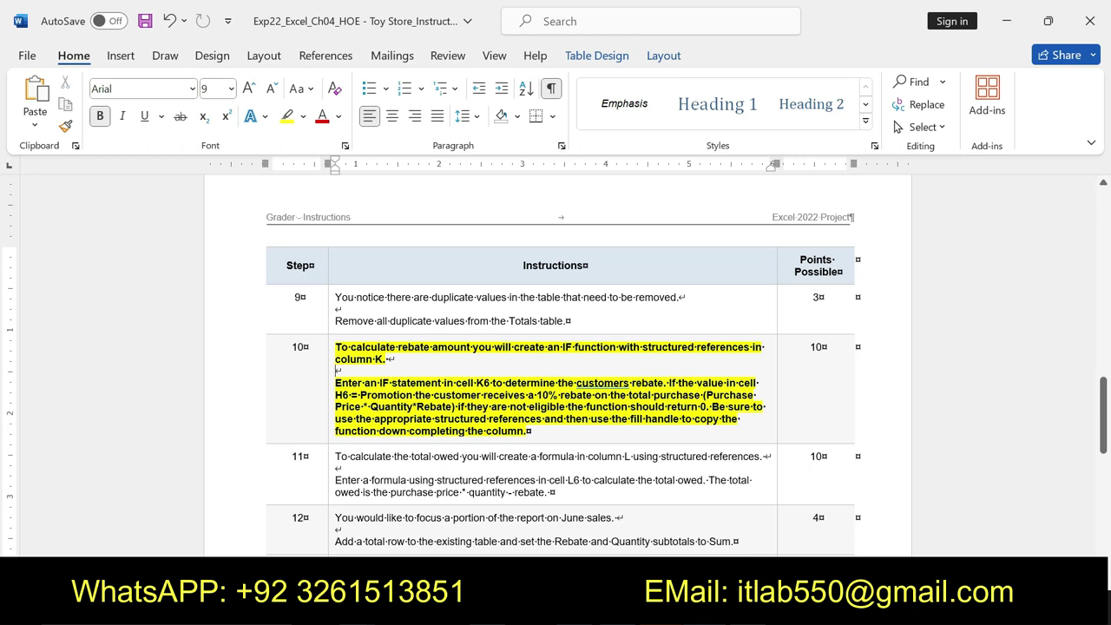
key(alt+Tab)
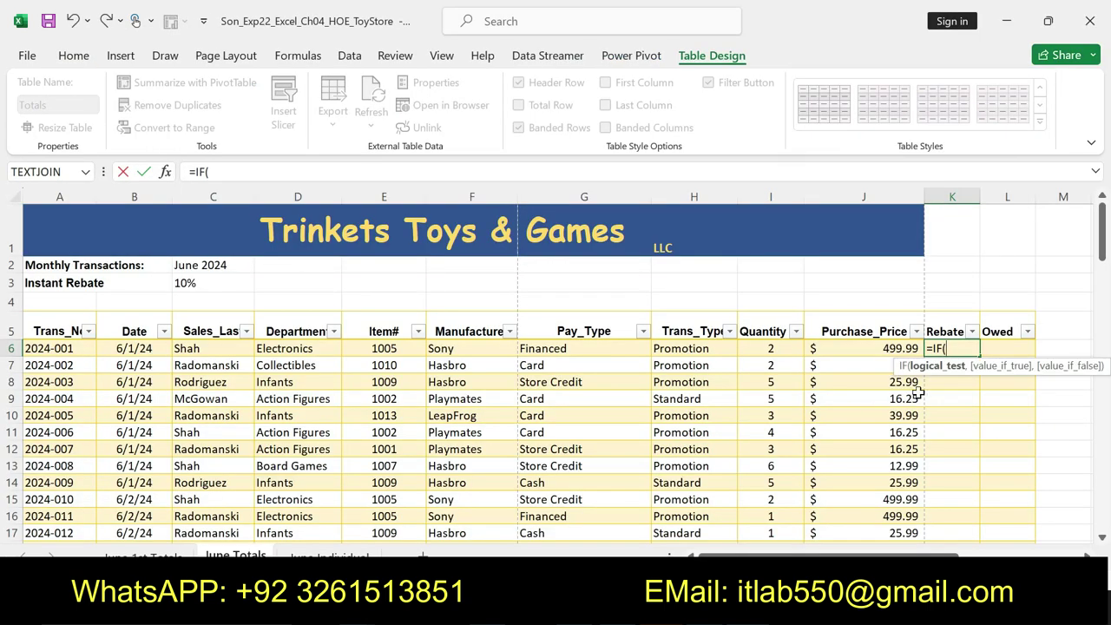
Type the condition H6="Promotion" into K6's IF formula, removing a stray quote.
text(H6)
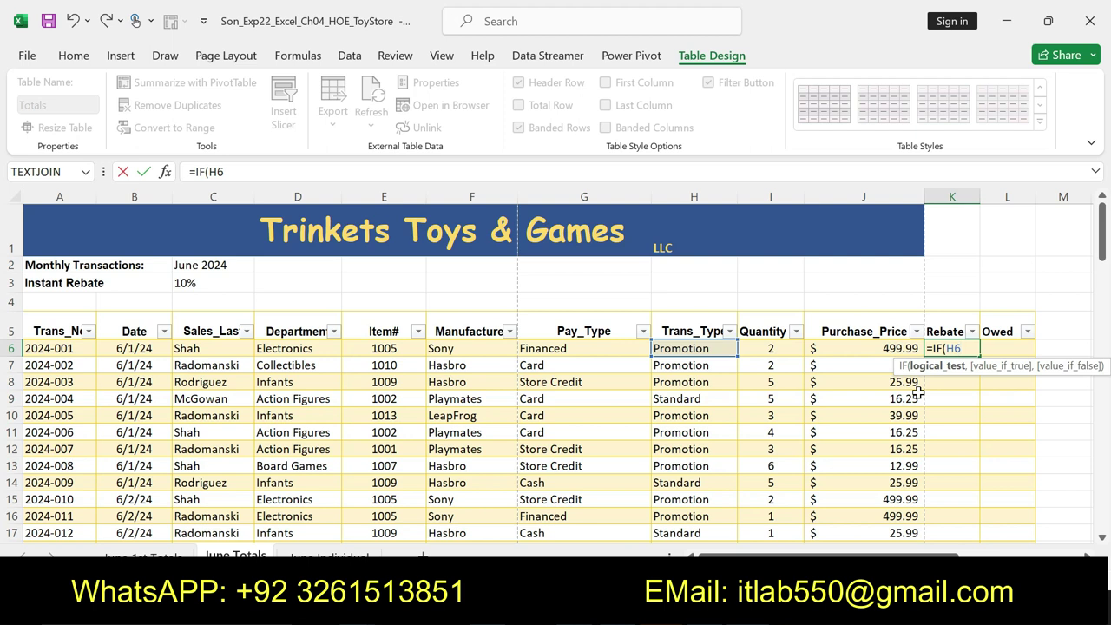
text(=")
text(Pr)
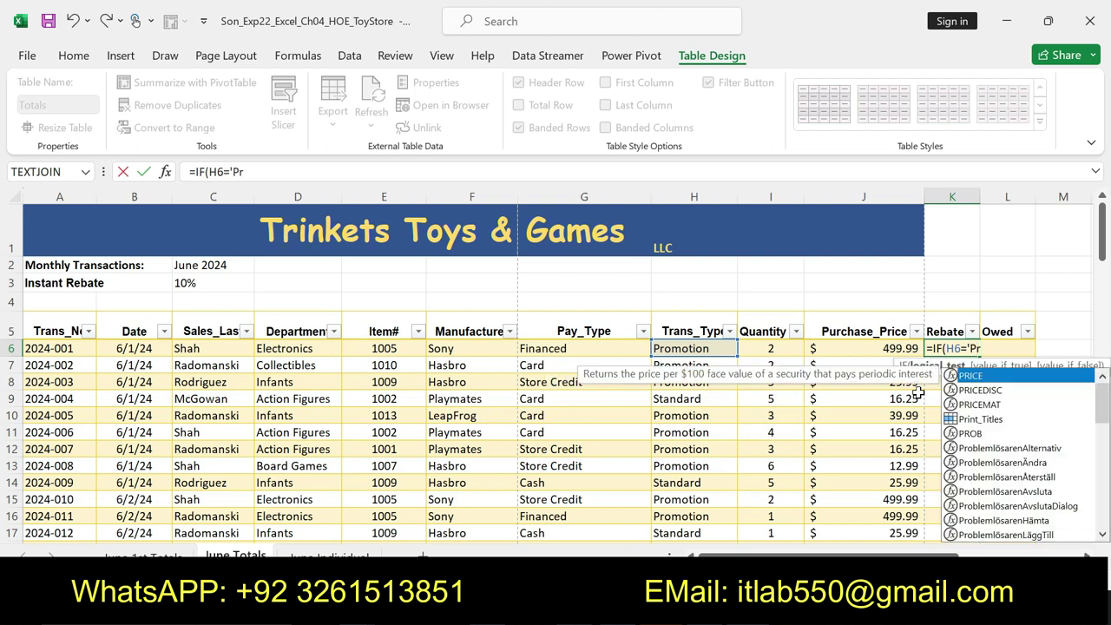
text(o)
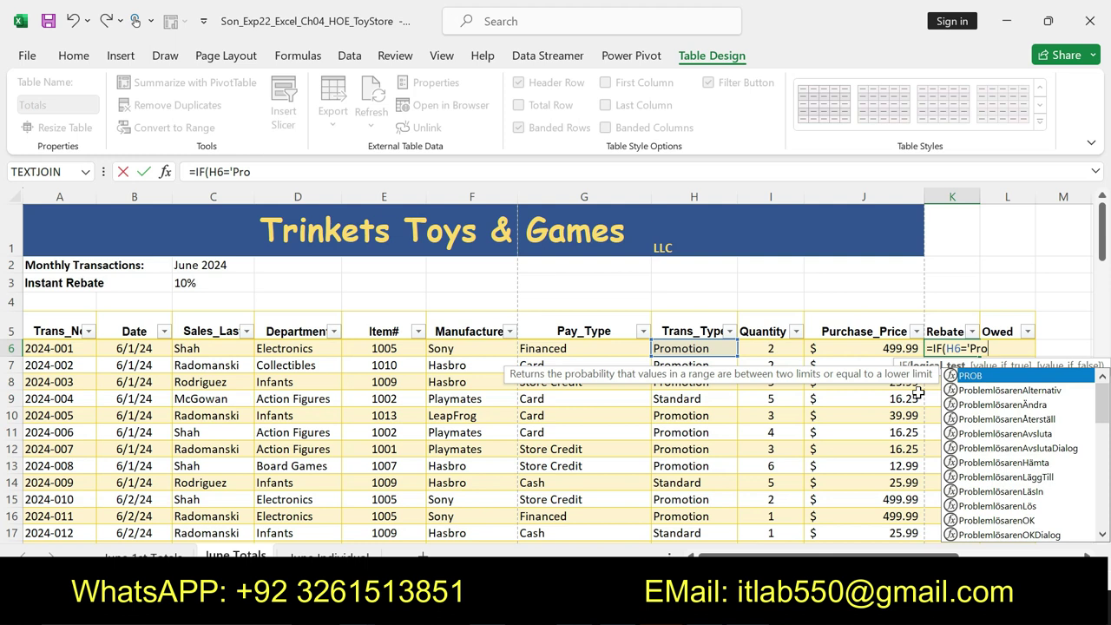
text(motion)
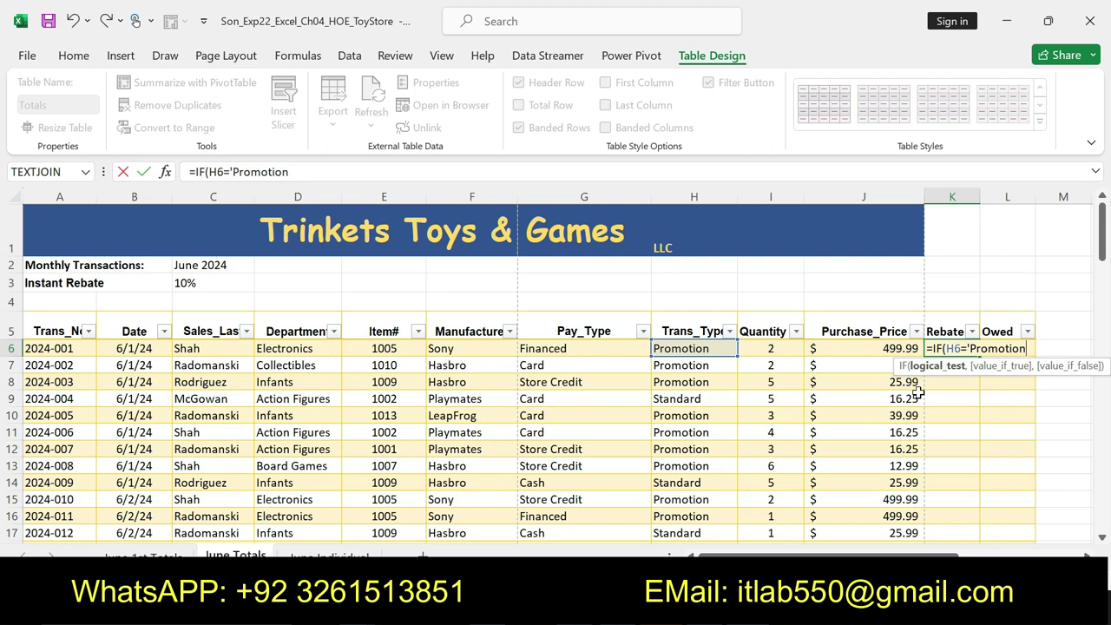
text(")
click(233, 172)
key(BackSpace)
text(")
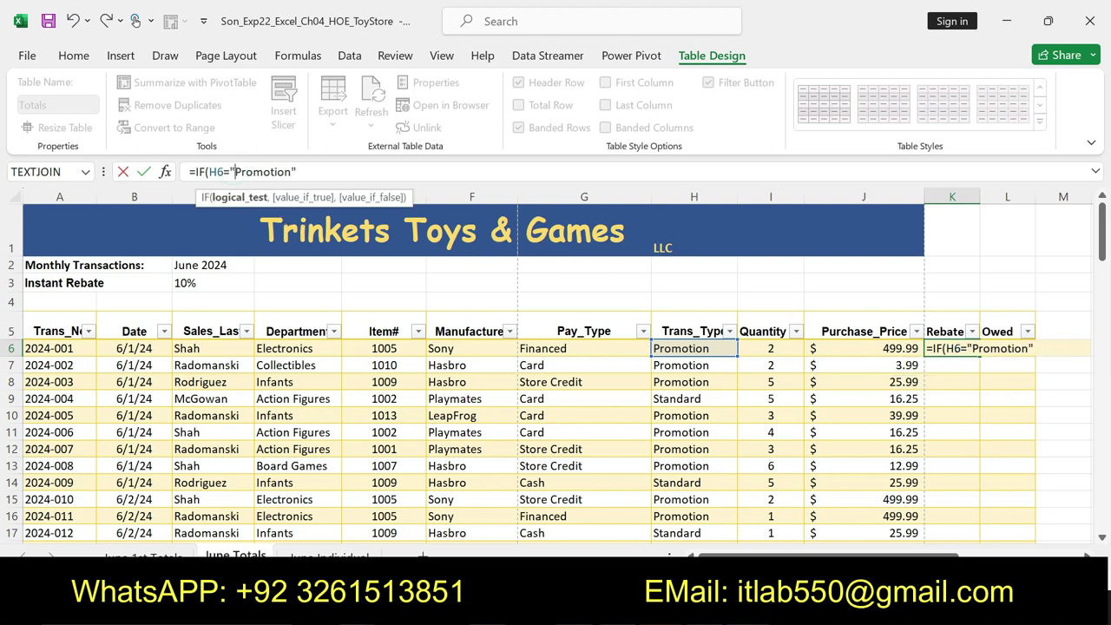
click(307, 171)
Complete the formula with [@[Purchase_Price]]*C$3 for Promotion rows, otherwise "0".
text(,)
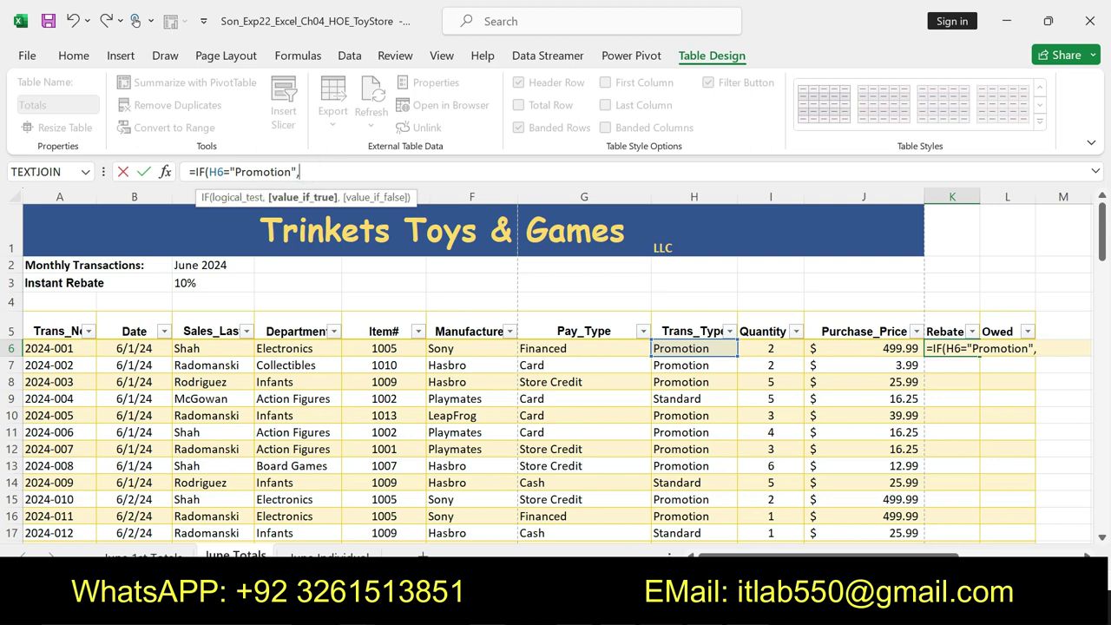
text([)
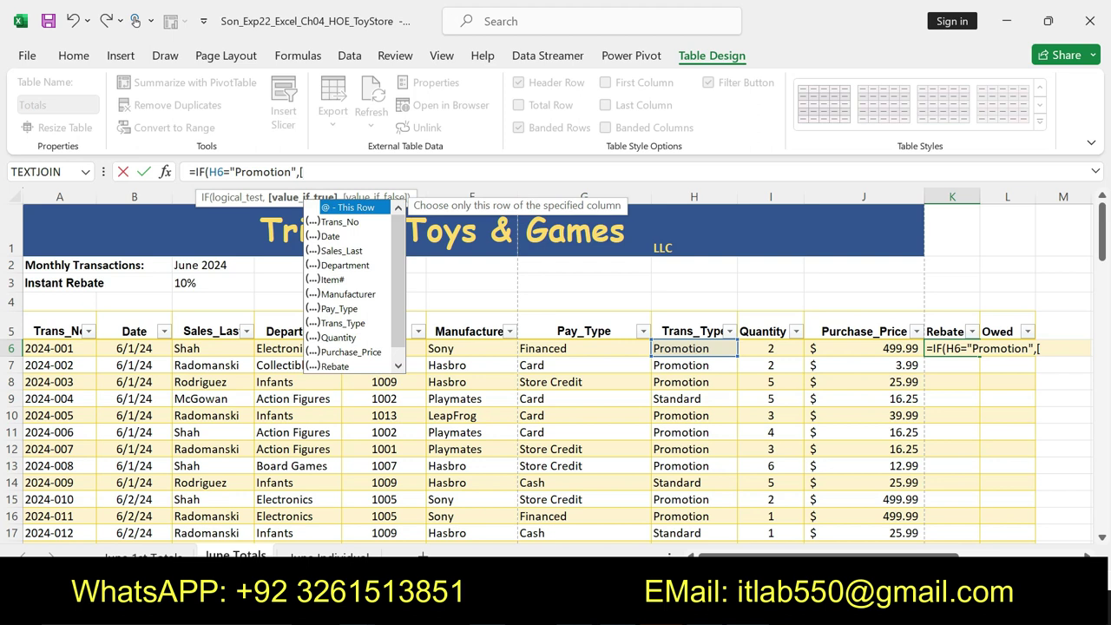
text(@)
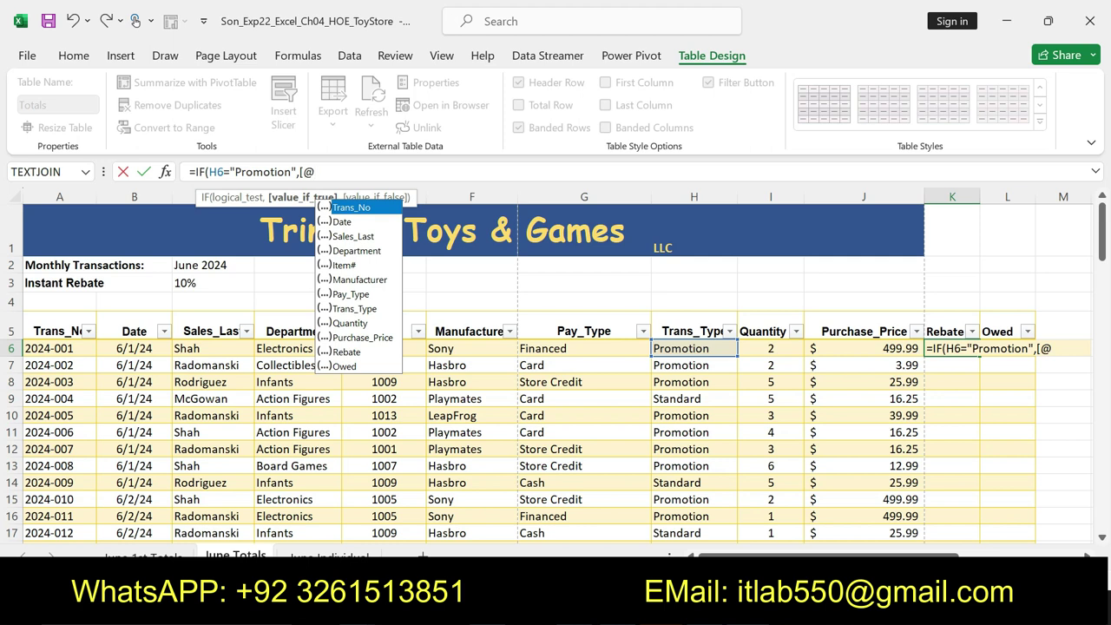
text([)
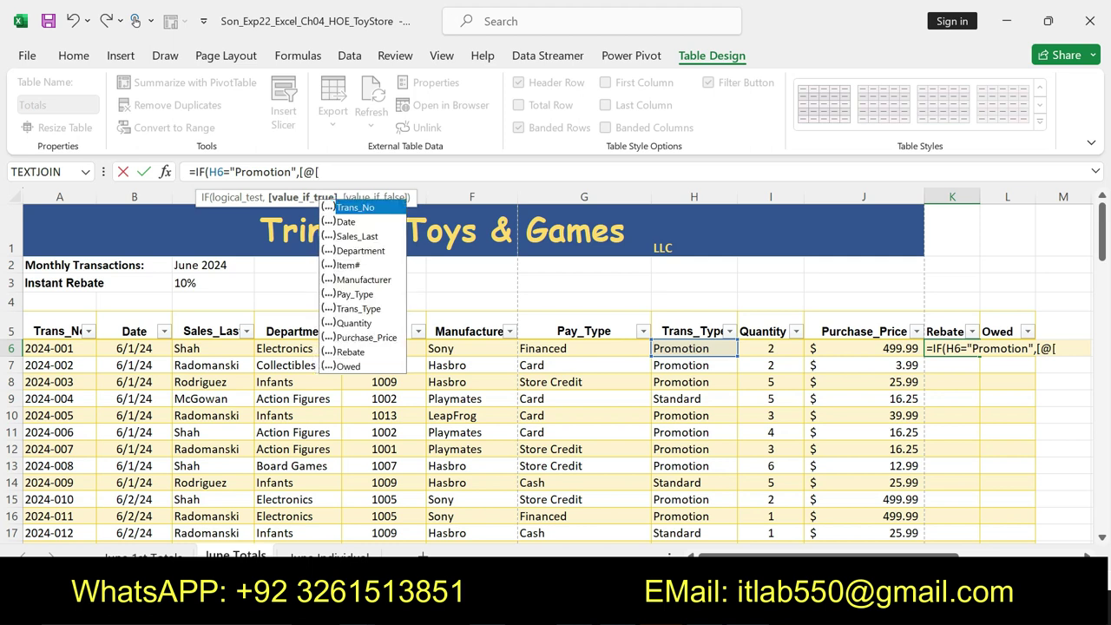
text(P)
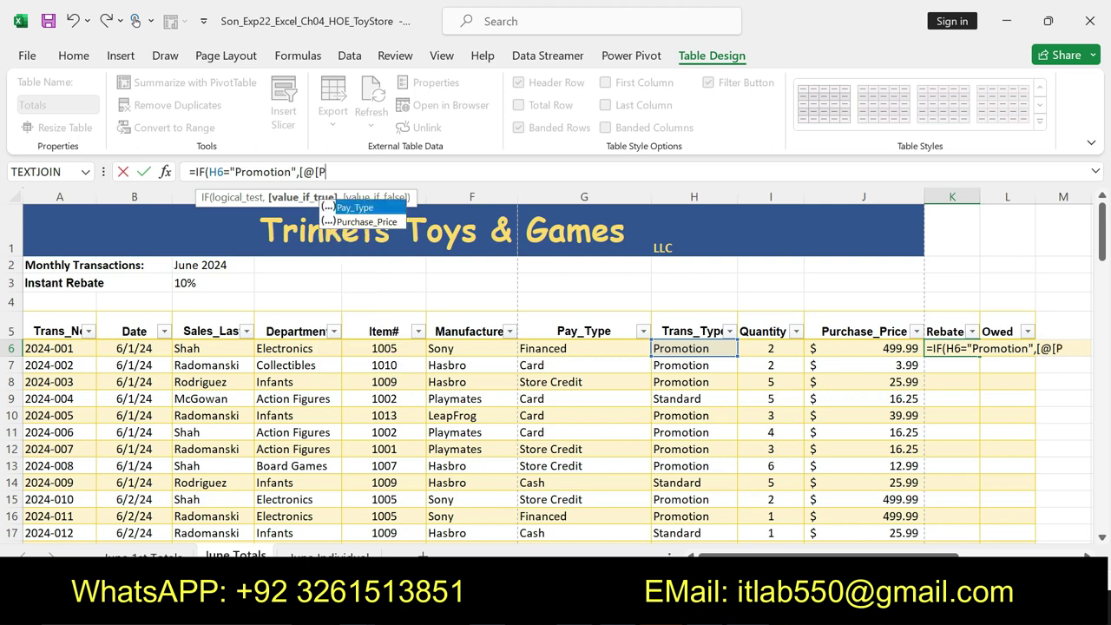
click(367, 222)
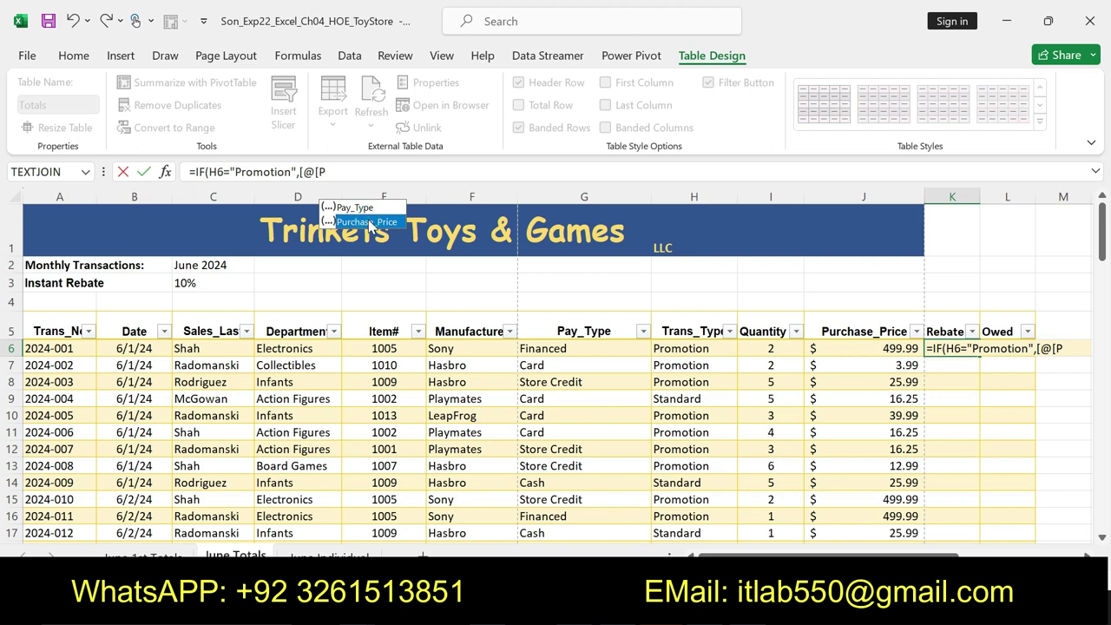
double_click(369, 222)
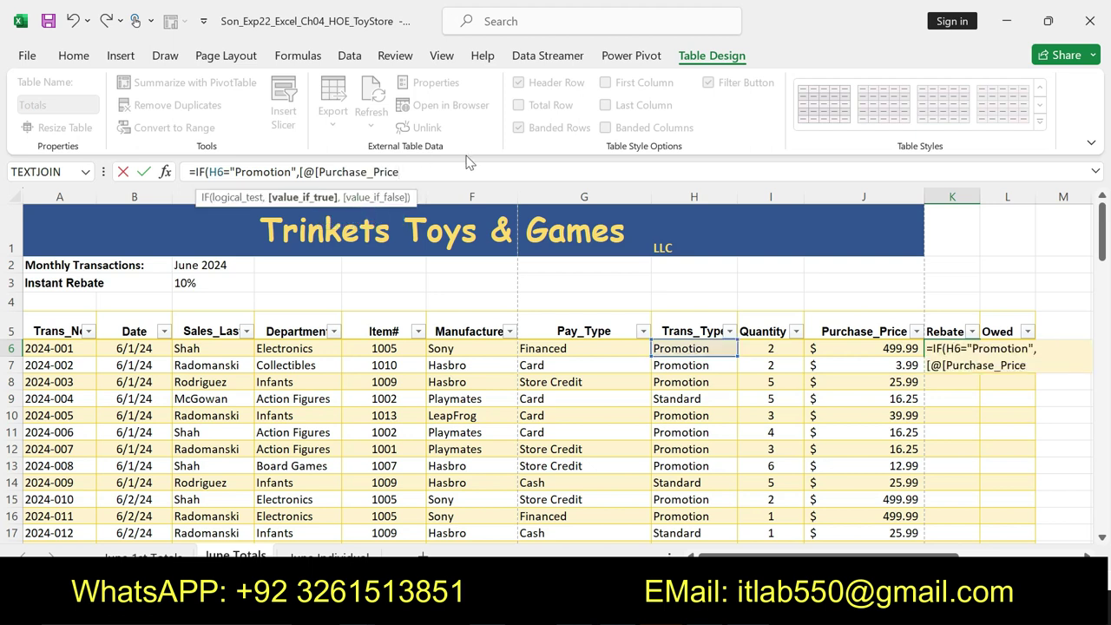
text(]]*)
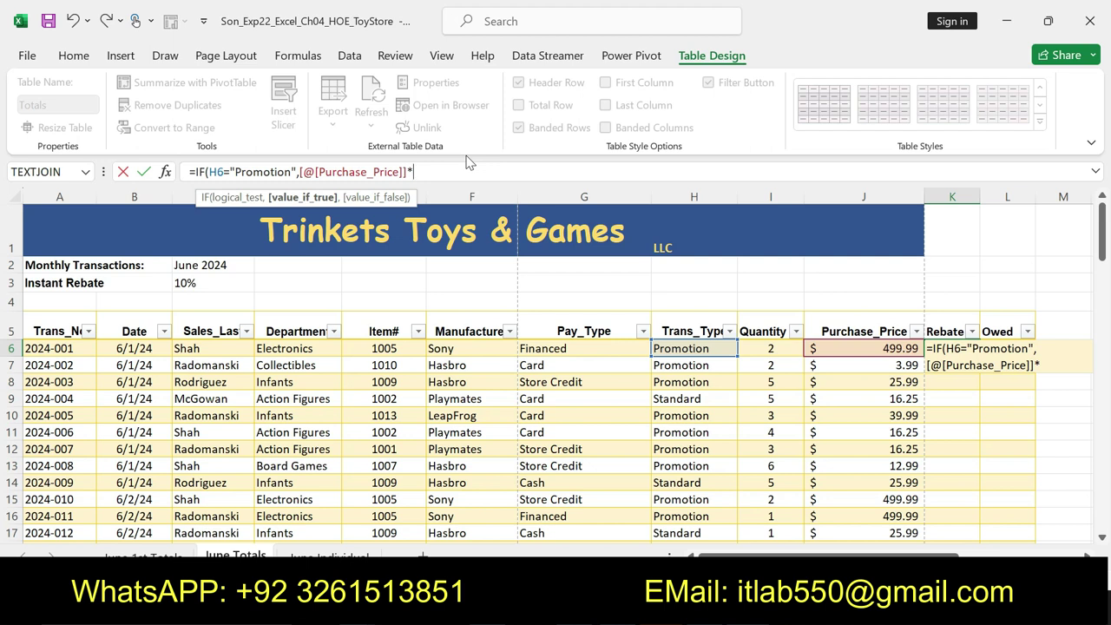
text(C)
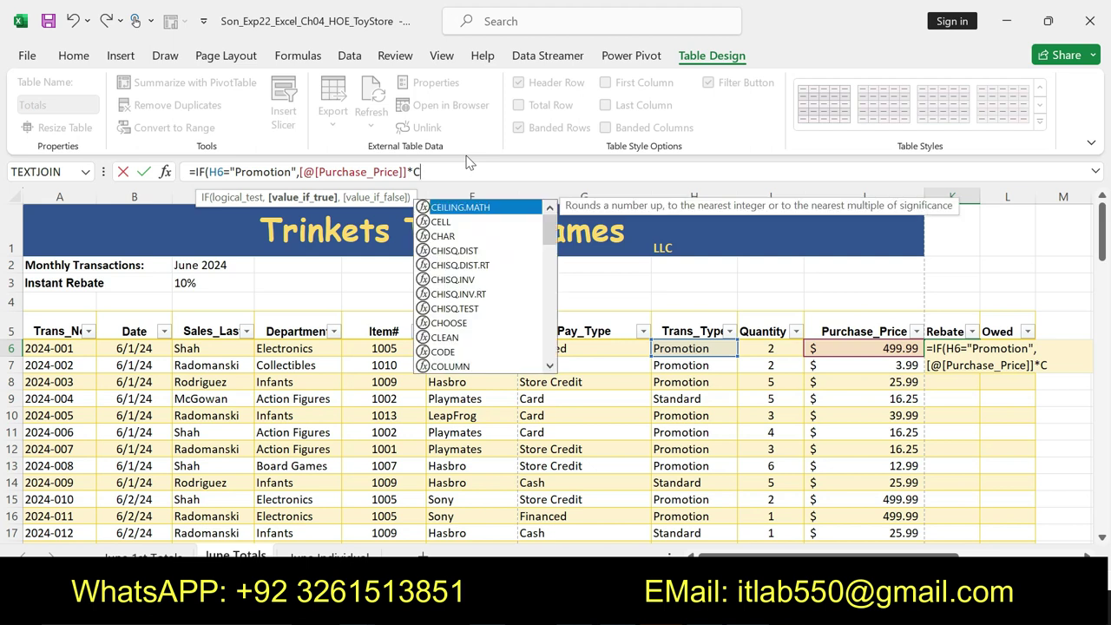
text($3)
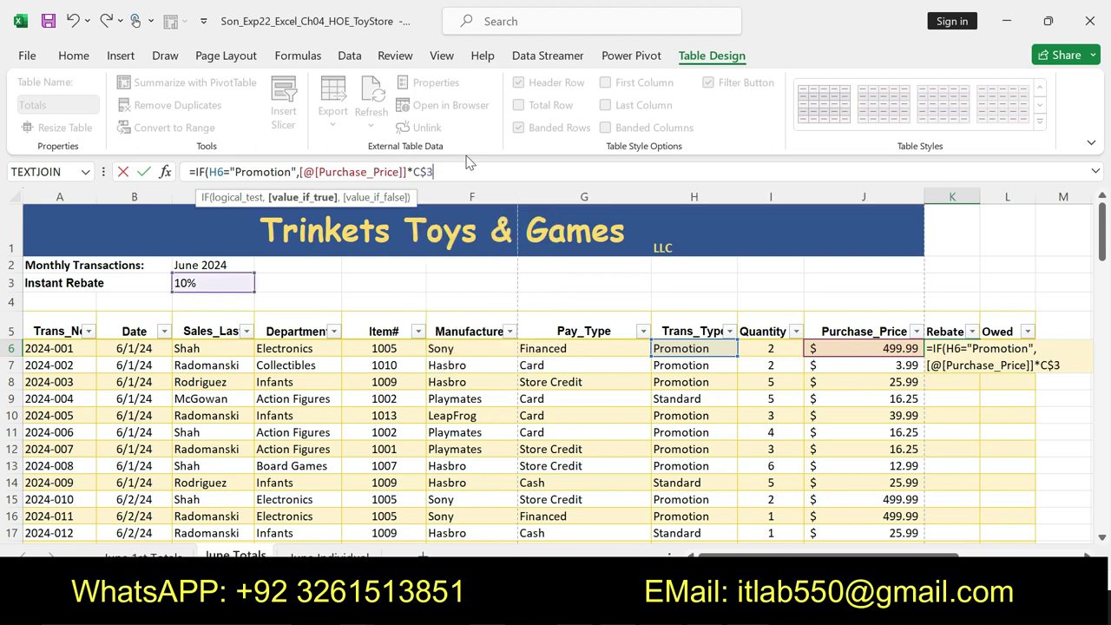
text(,)
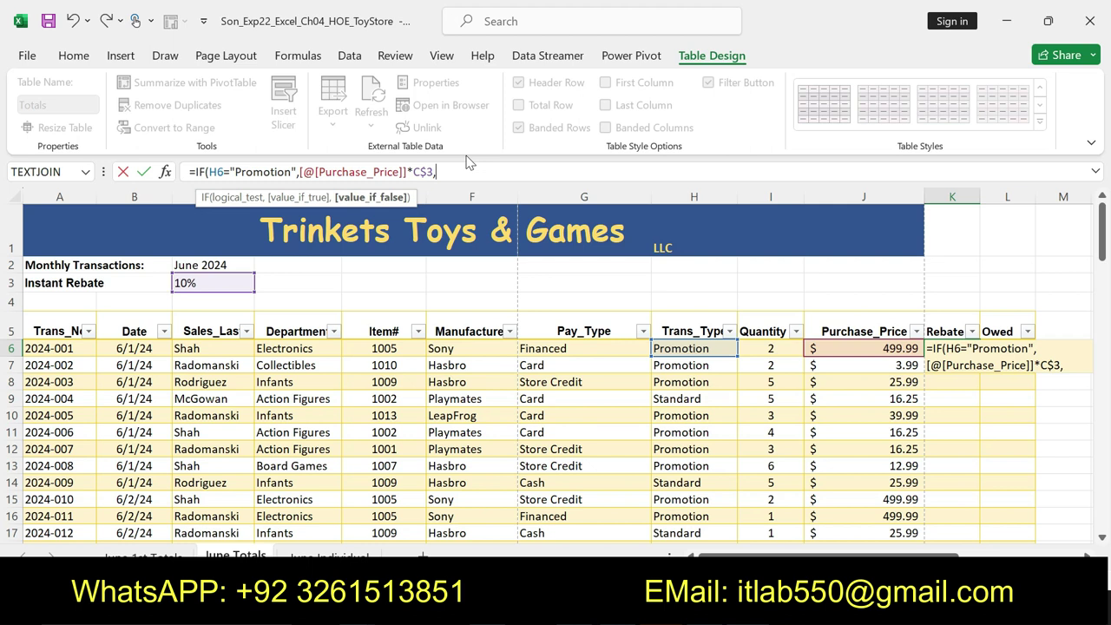
text("0")
text())
Commit the IF formula to fill the Rebate column, then inspect K7's and K6's formulas.
key(Return)
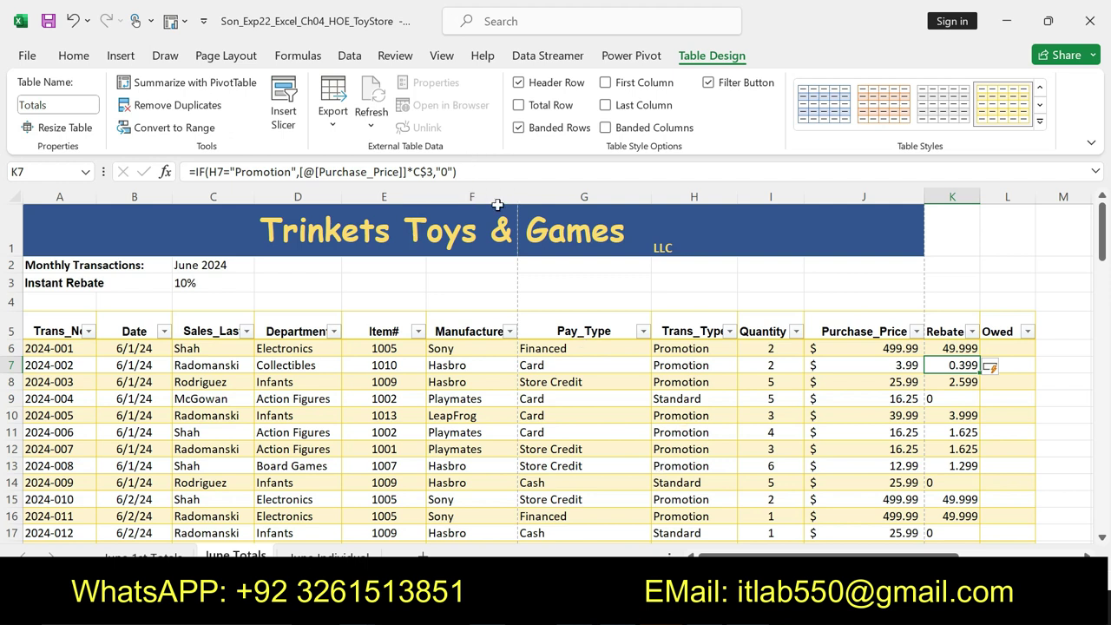
drag(468, 172, 188, 172)
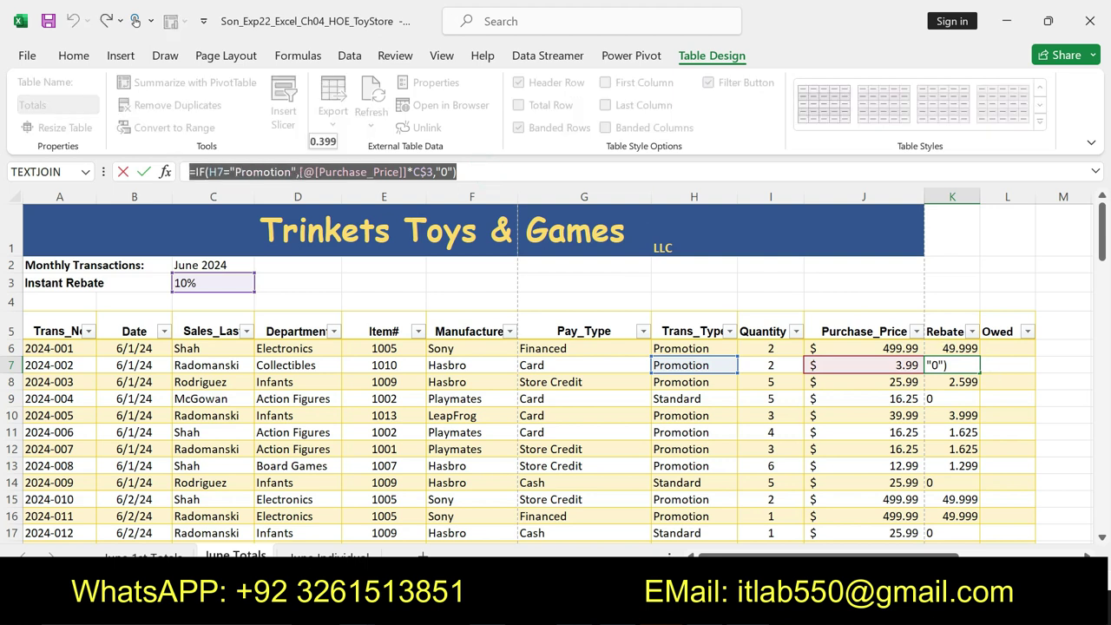
click(491, 172)
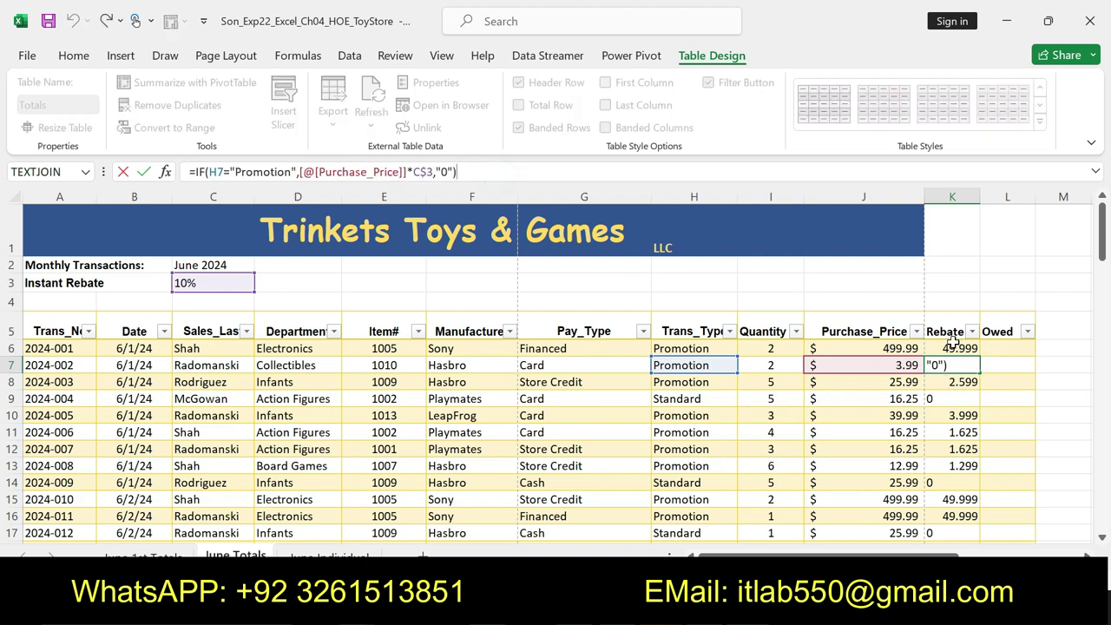
click(952, 344)
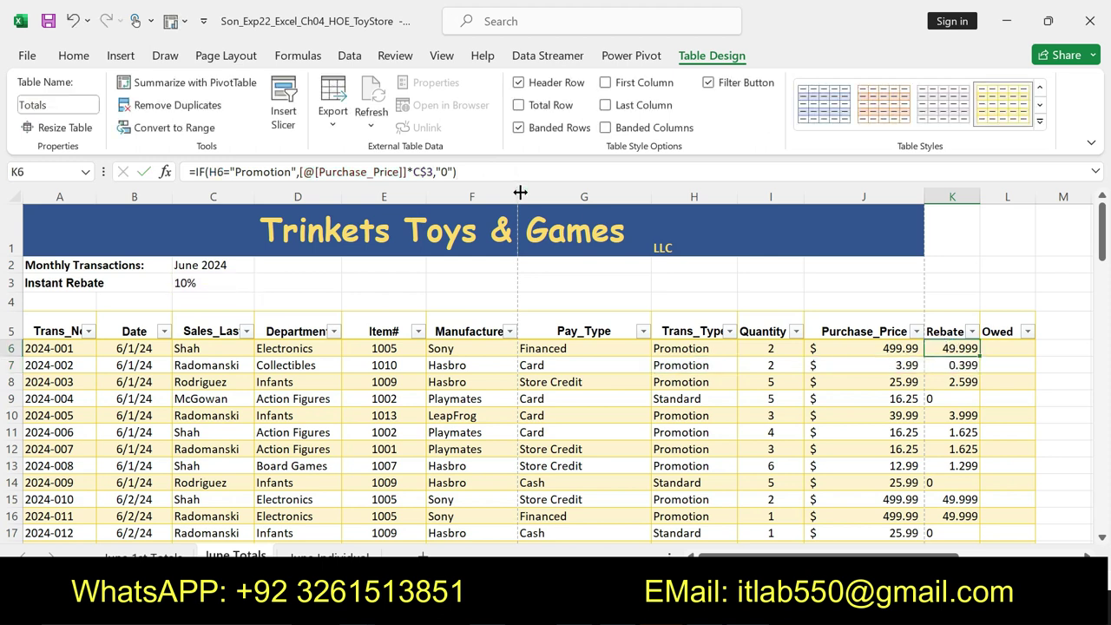
drag(458, 172, 189, 172)
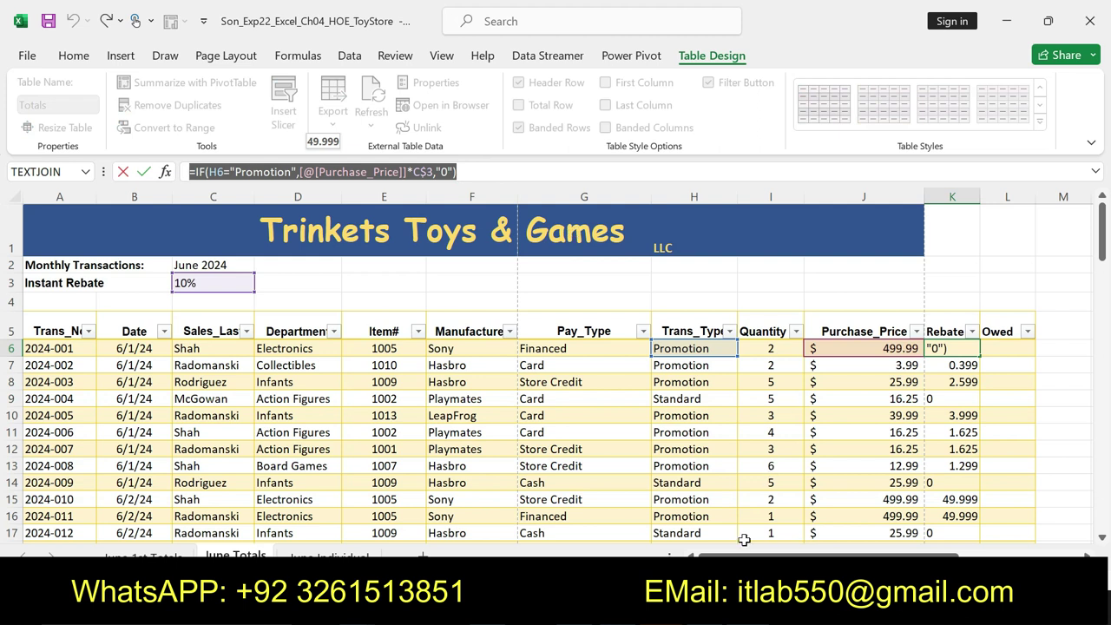
key(alt+Tab)
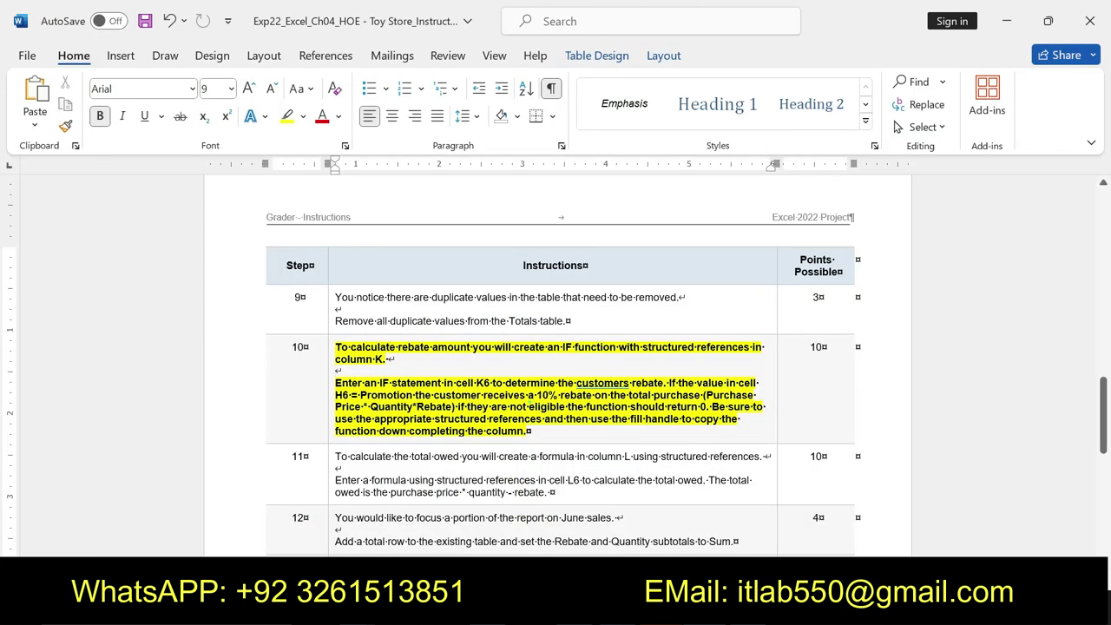
Clear the yellow highlight and bold from step 10's instruction text.
drag(560, 395, 647, 397)
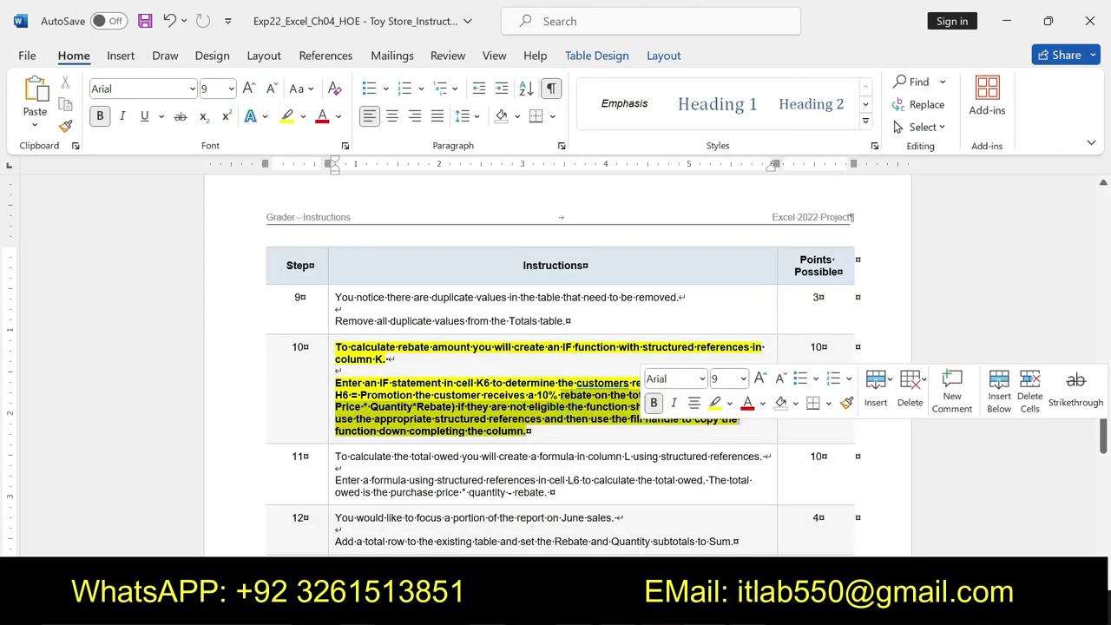
key(ctrl+z)
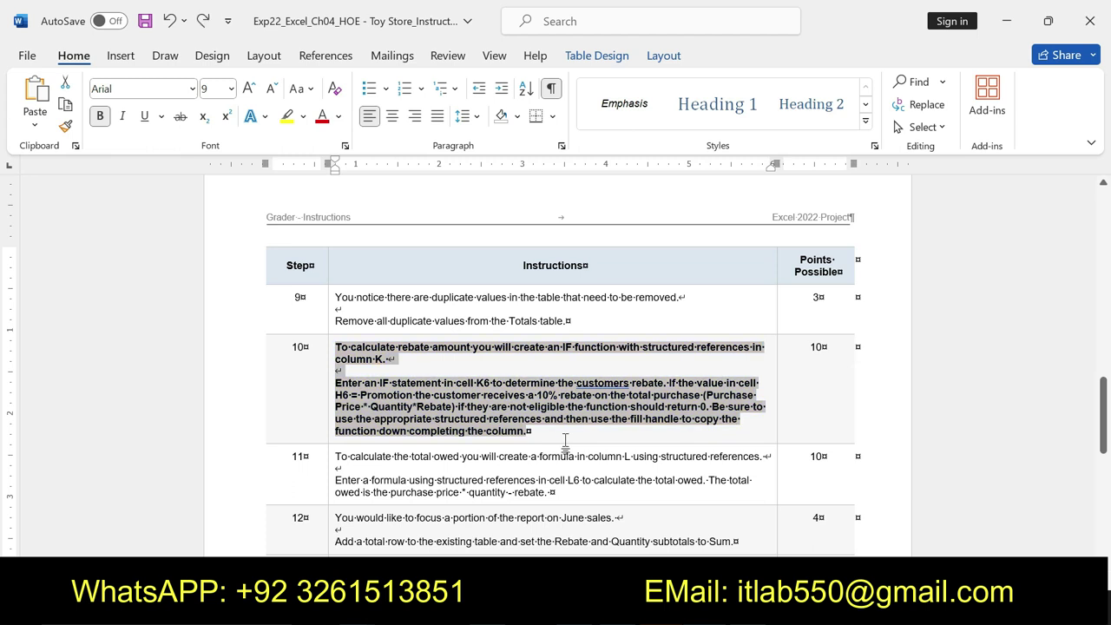
key(ctrl+z)
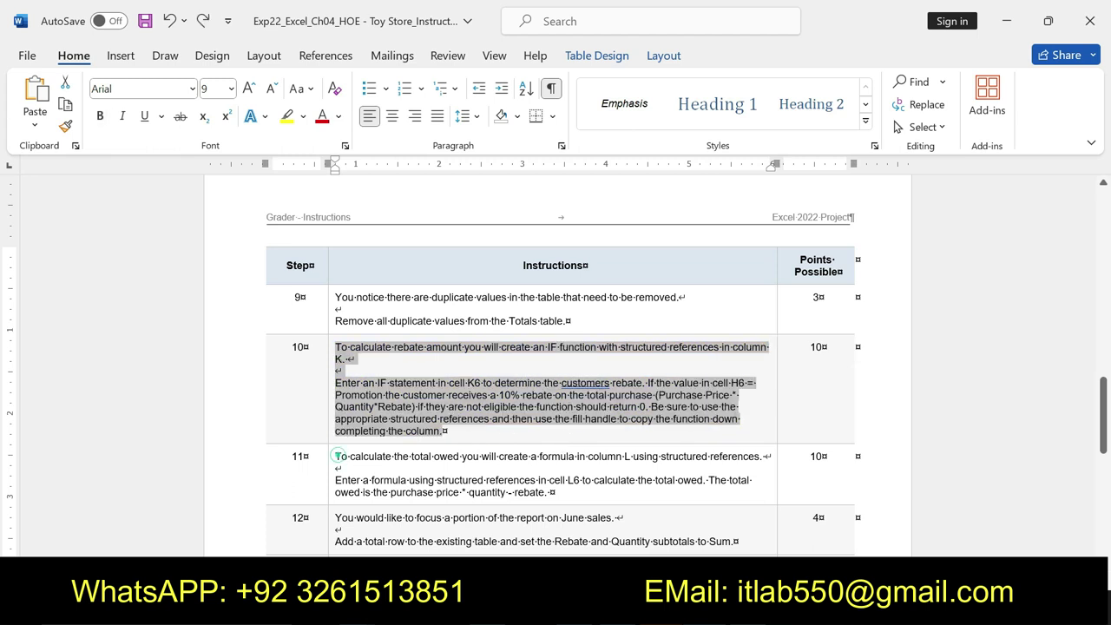
Make step 11's total-owed instruction bold and highlighted yellow.
drag(338, 455, 552, 492)
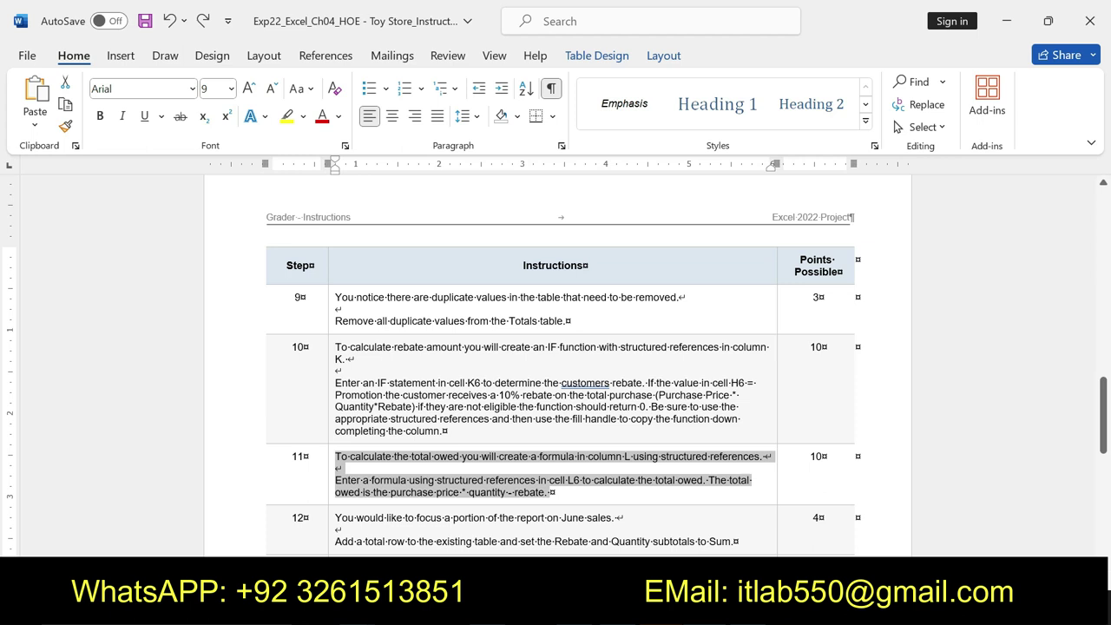
click(632, 464)
click(692, 466)
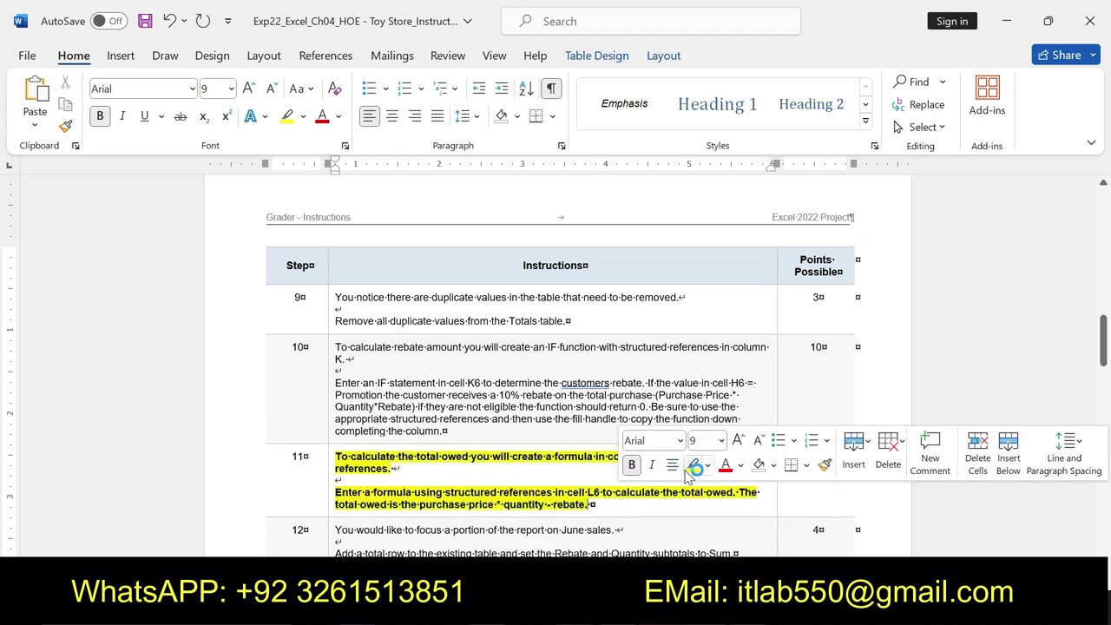
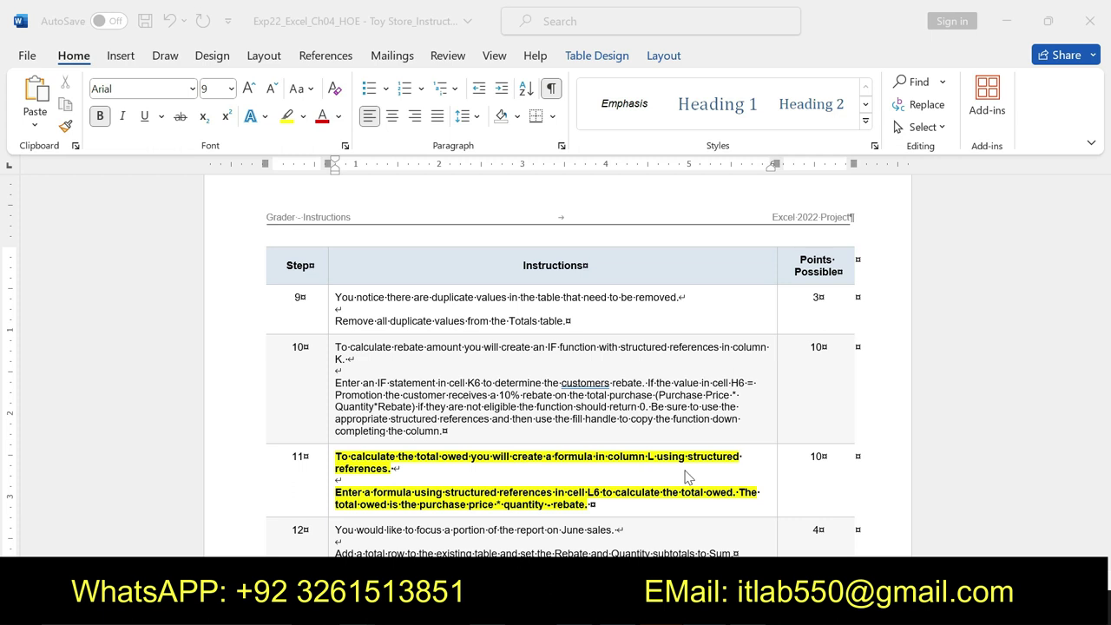
Select step 11's total-owed formula instruction in the Word document to reread it.
click(593, 492)
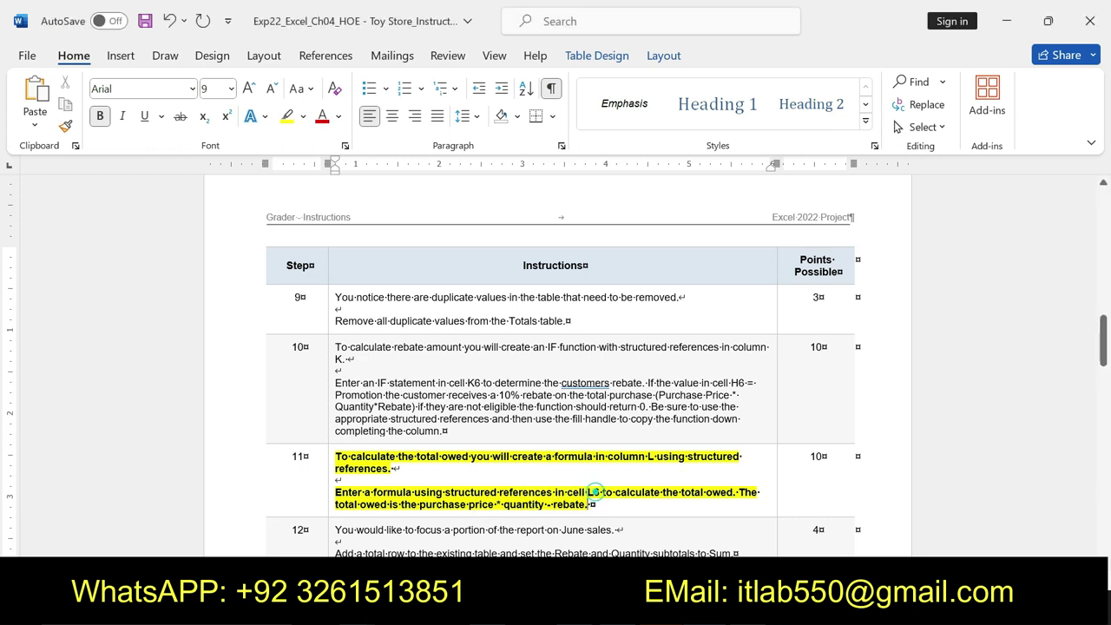
mouse_move(413, 493)
mouse_down()
mouse_move(335, 493)
mouse_move(755, 492)
mouse_move(594, 504)
mouse_up()
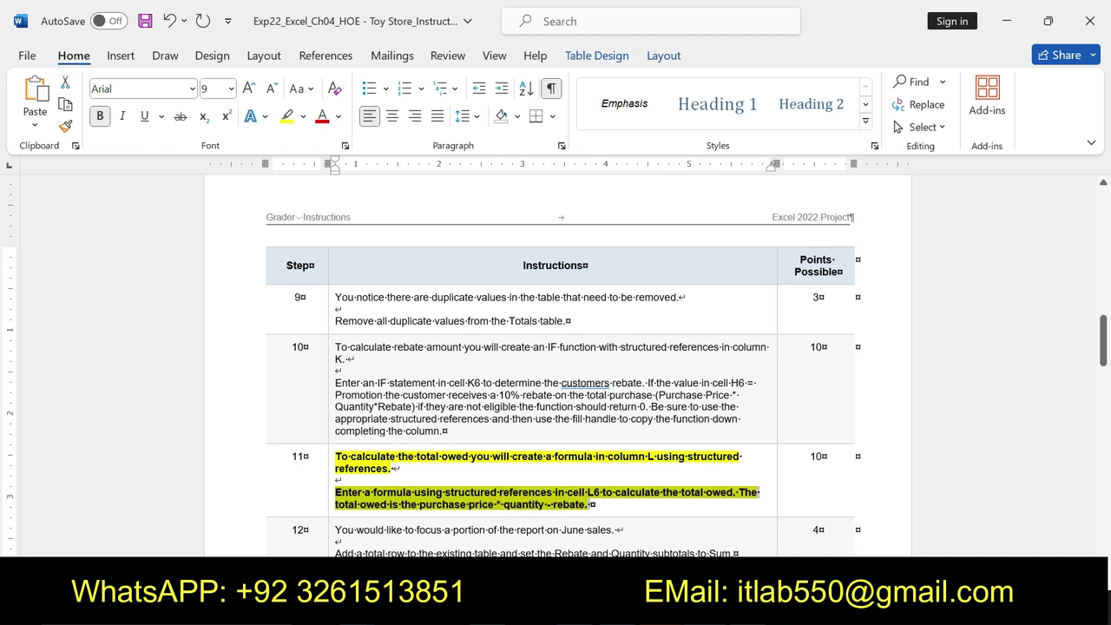
Back in Excel, undo the accidental edit to Rebate cell K6.
key(alt+Tab)
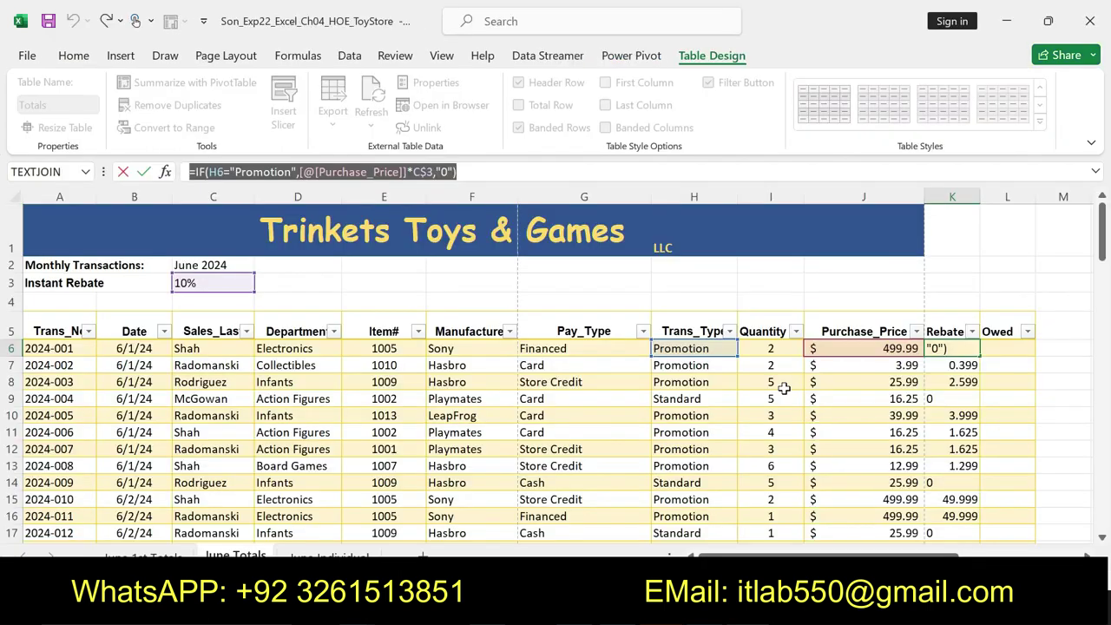
click(995, 347)
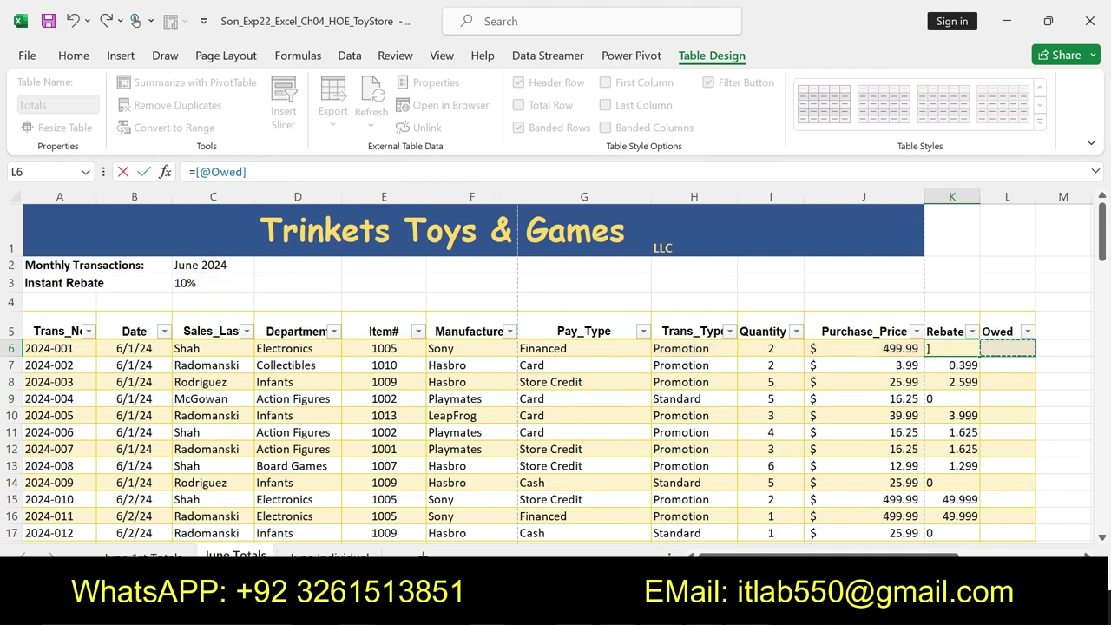
key(F2)
key(Return)
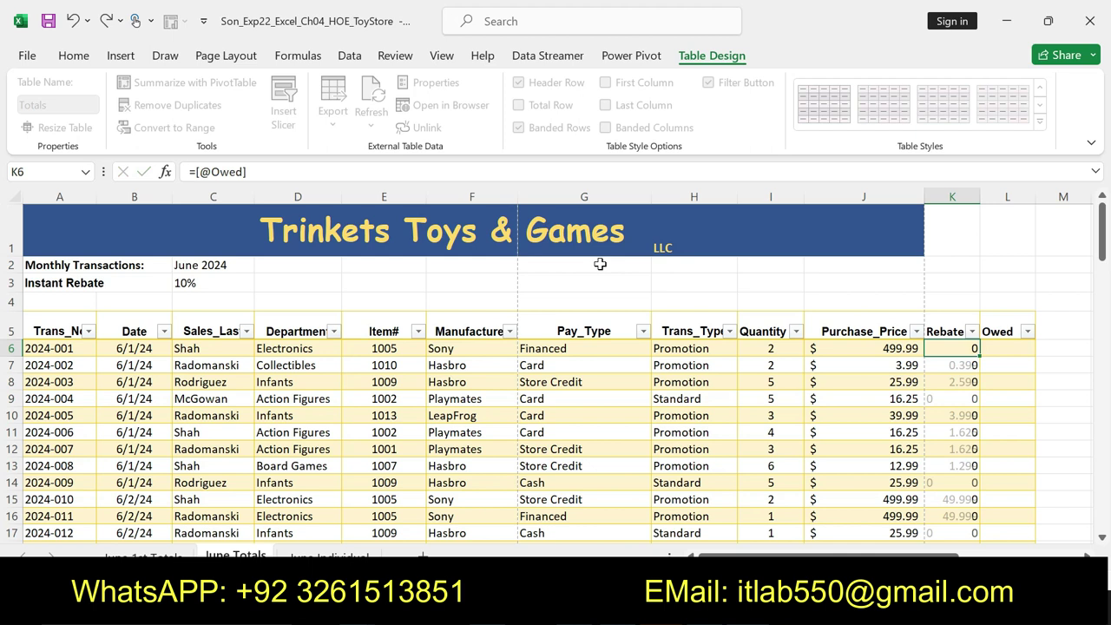
key(ctrl+z)
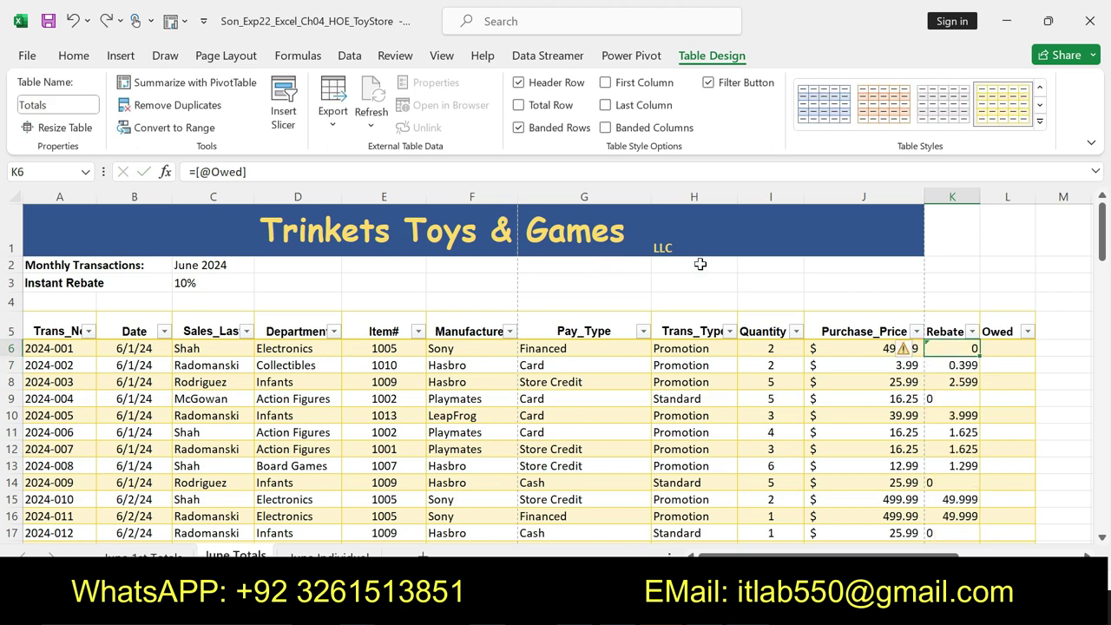
Enter the Owed formula in L6 as Purchase_Price * Quantity - Rebate, filling the column, and check L7.
click(999, 349)
text(=)
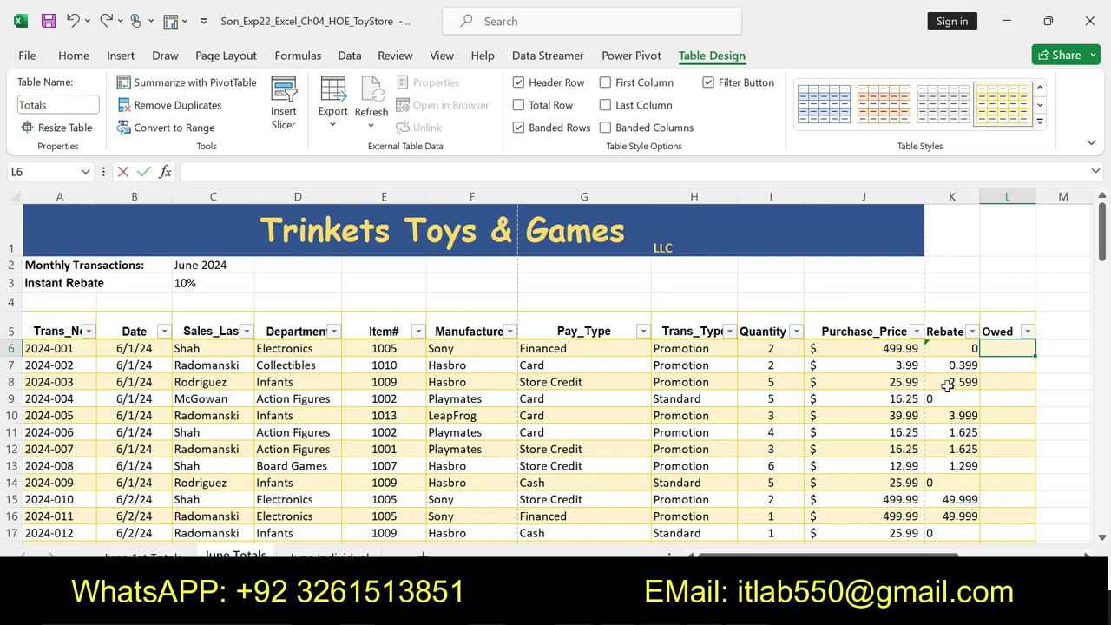
click(838, 352)
text(*)
click(772, 349)
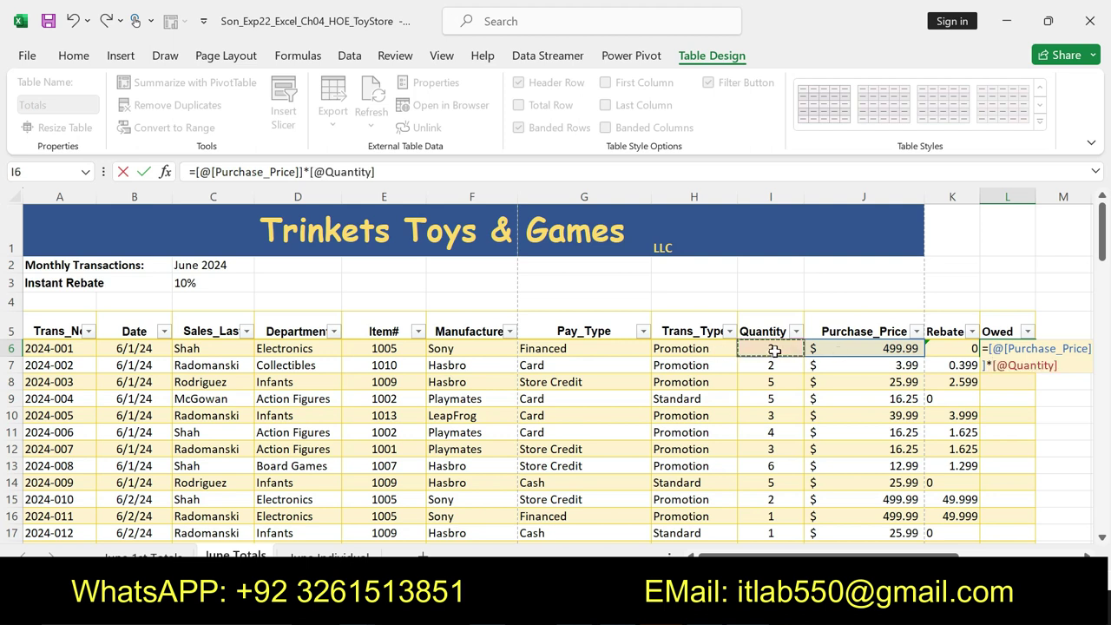
text(-)
click(946, 349)
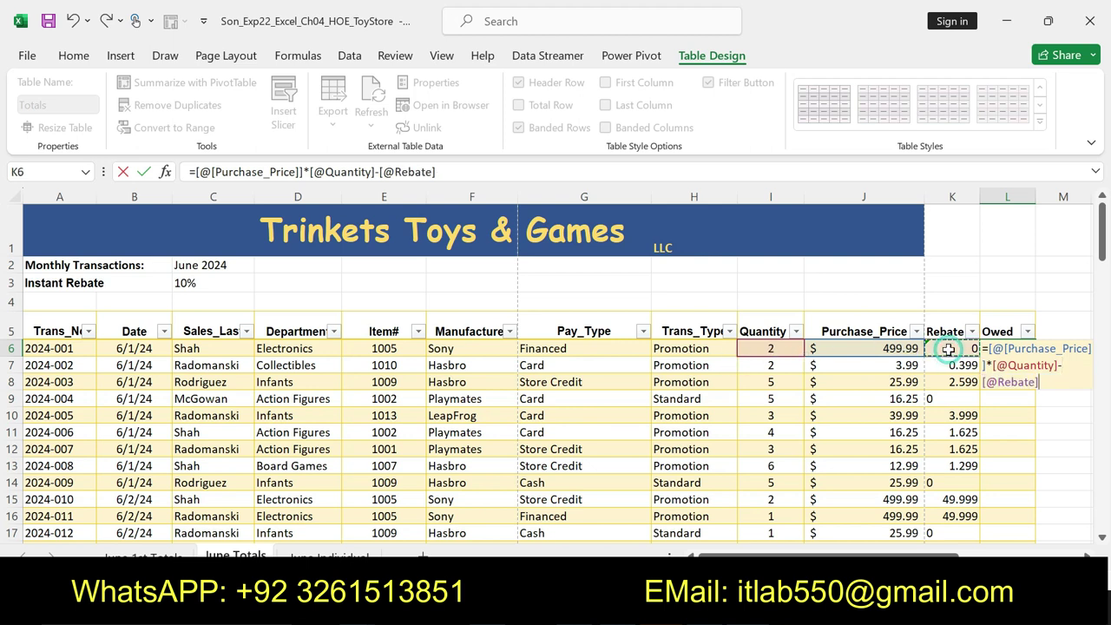
key(Return)
key(Return)
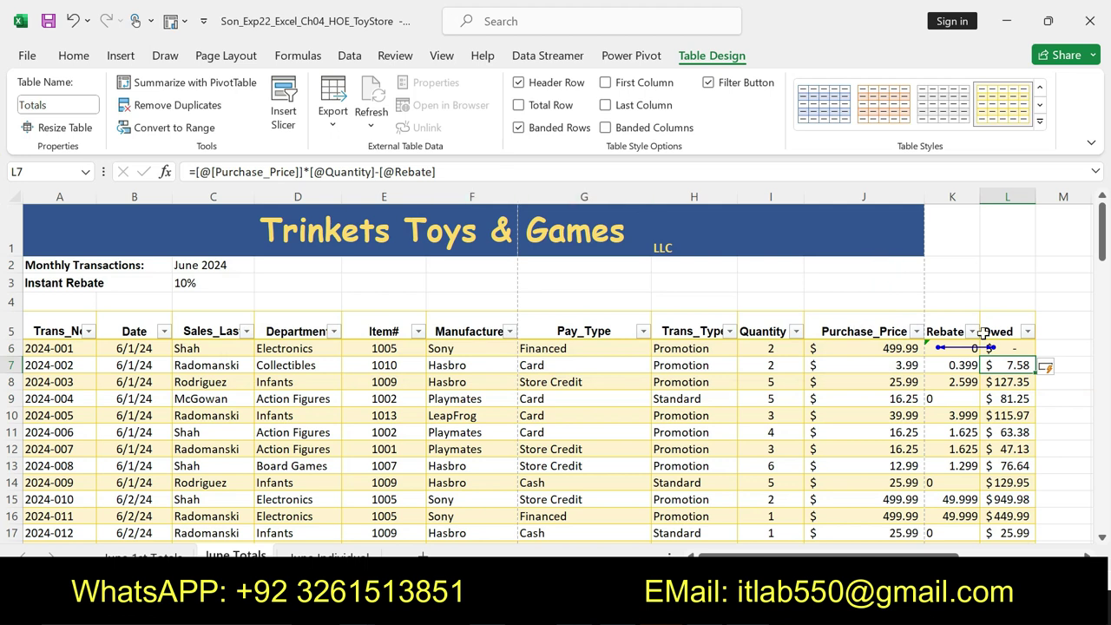
mouse_move(1103, 228)
mouse_down()
mouse_move(1104, 272)
mouse_move(1103, 217)
mouse_up()
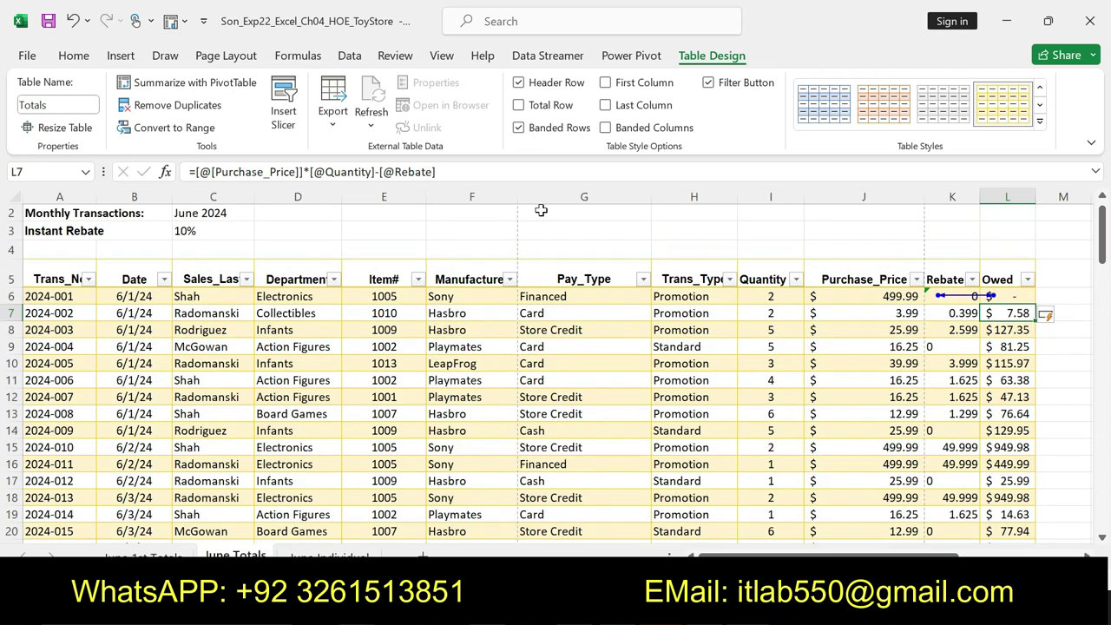
drag(435, 171, 189, 171)
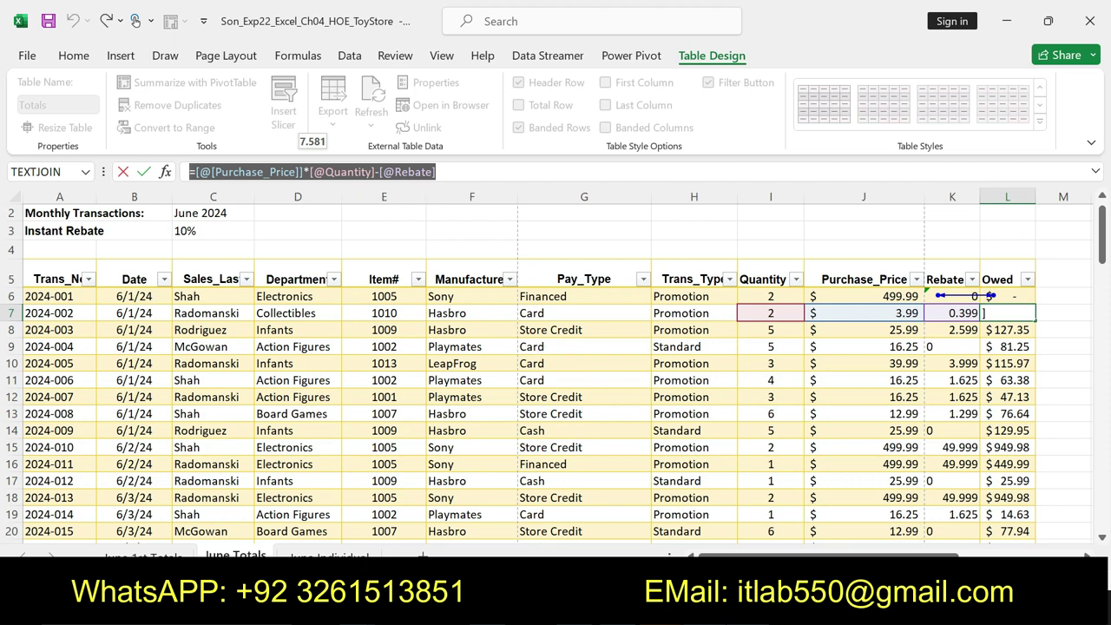
Review the computed Owed totals further down, such as $949.98, then return to the Word instructions.
key(alt+Tab)
drag(1104, 254, 1105, 289)
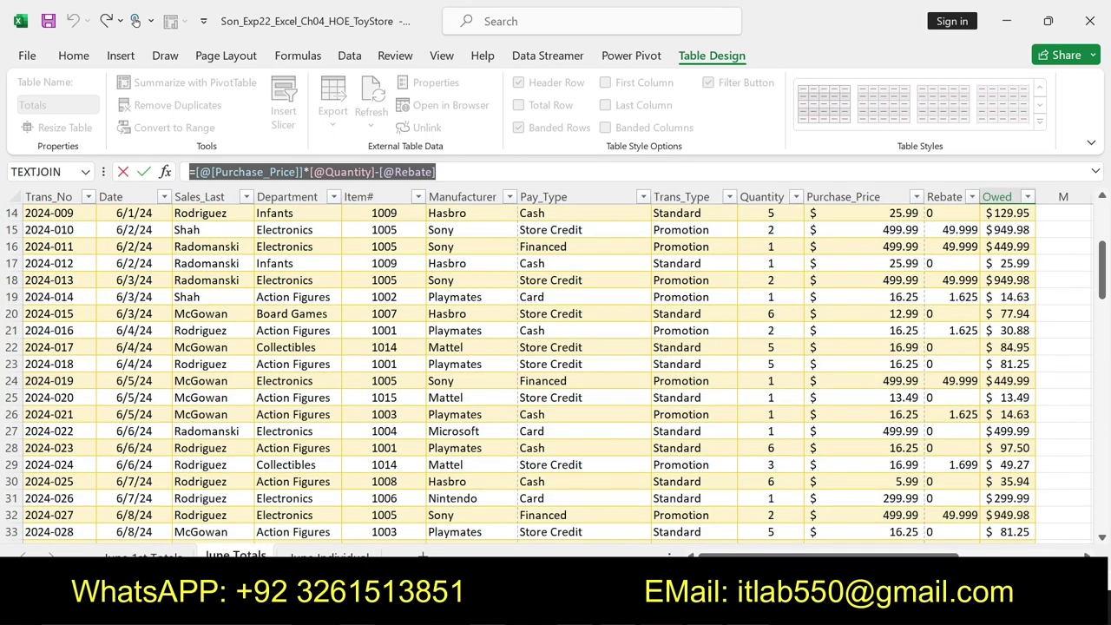
key(alt+Tab)
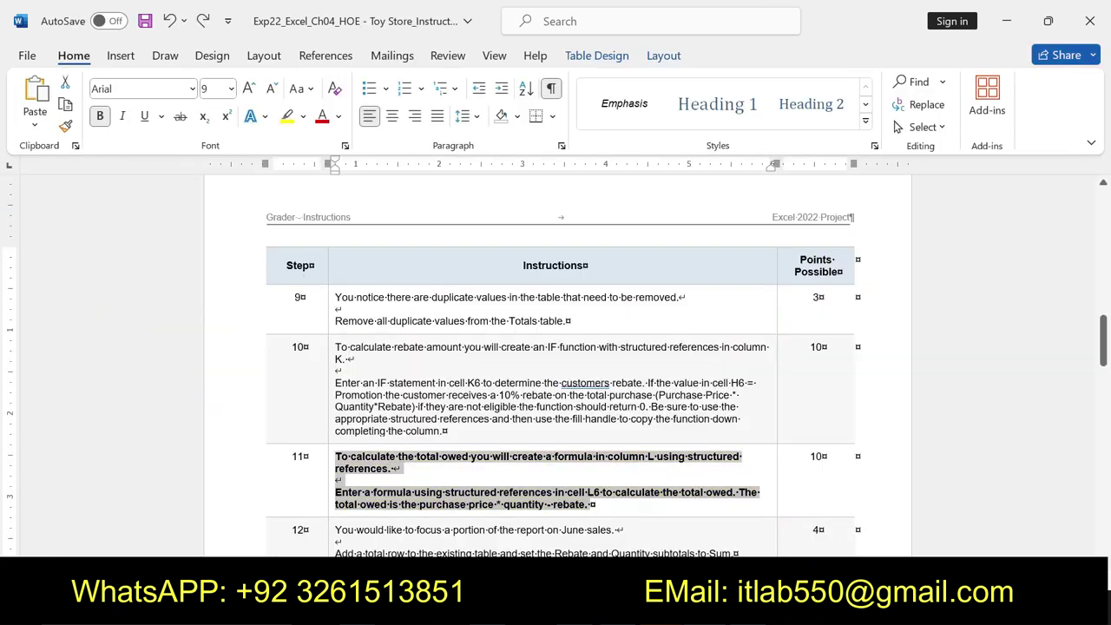
Remove the bold from step 11 and highlight both lines of step 12 in yellow.
scroll(7, 348, down, 2)
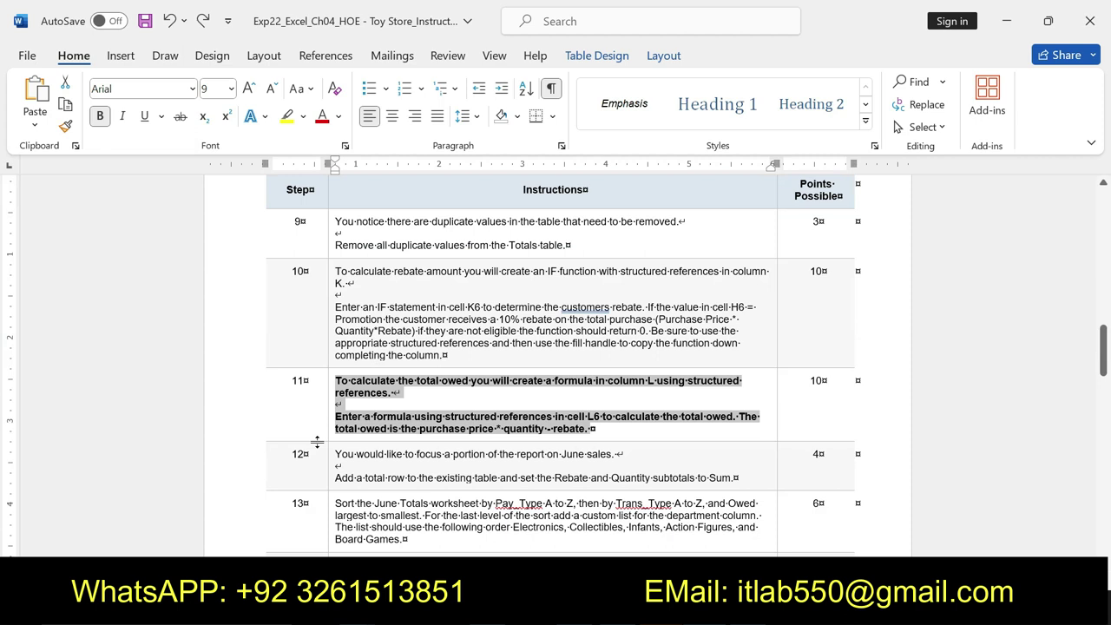
key(ctrl+b)
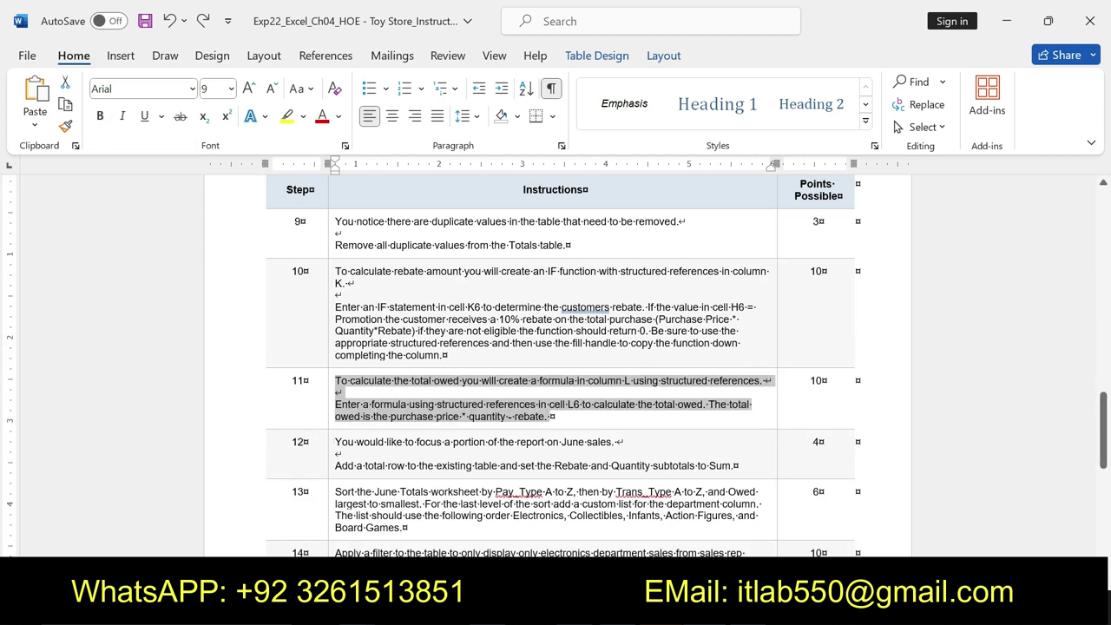
drag(335, 442, 736, 466)
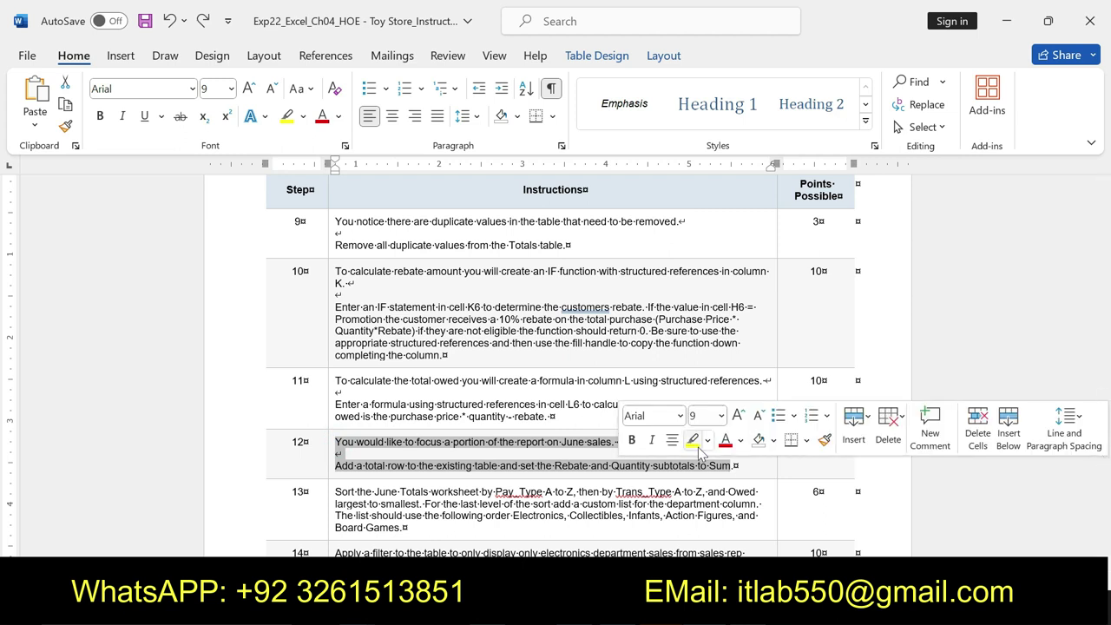
click(692, 440)
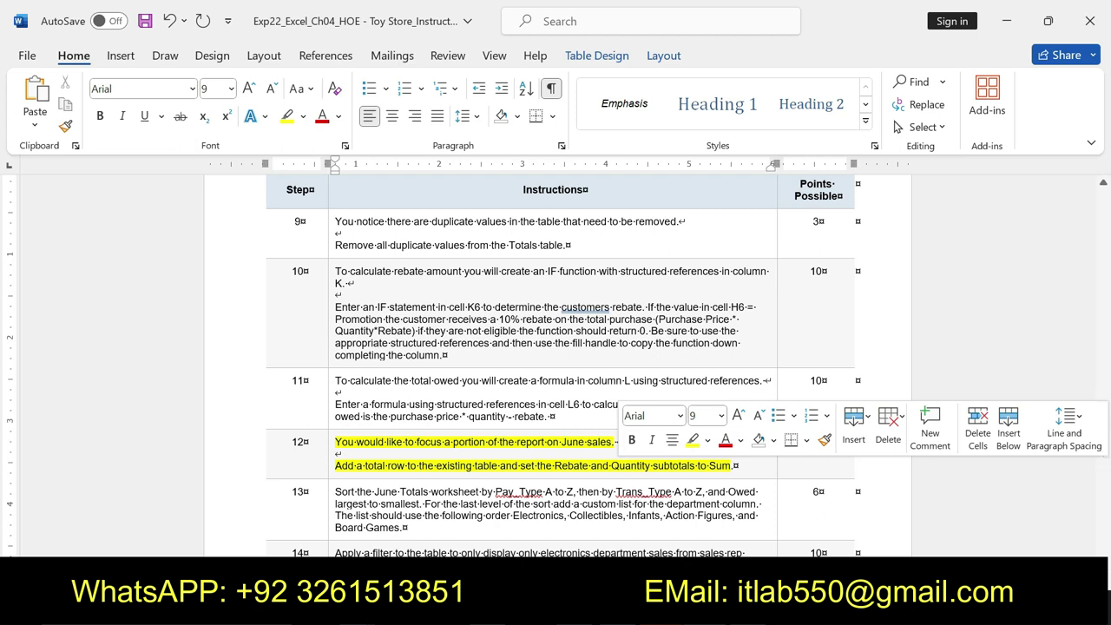
Glance at the June 1st Totals sheet, then bold step 12's Rebate and Quantity subtotal clause.
key(alt+Tab)
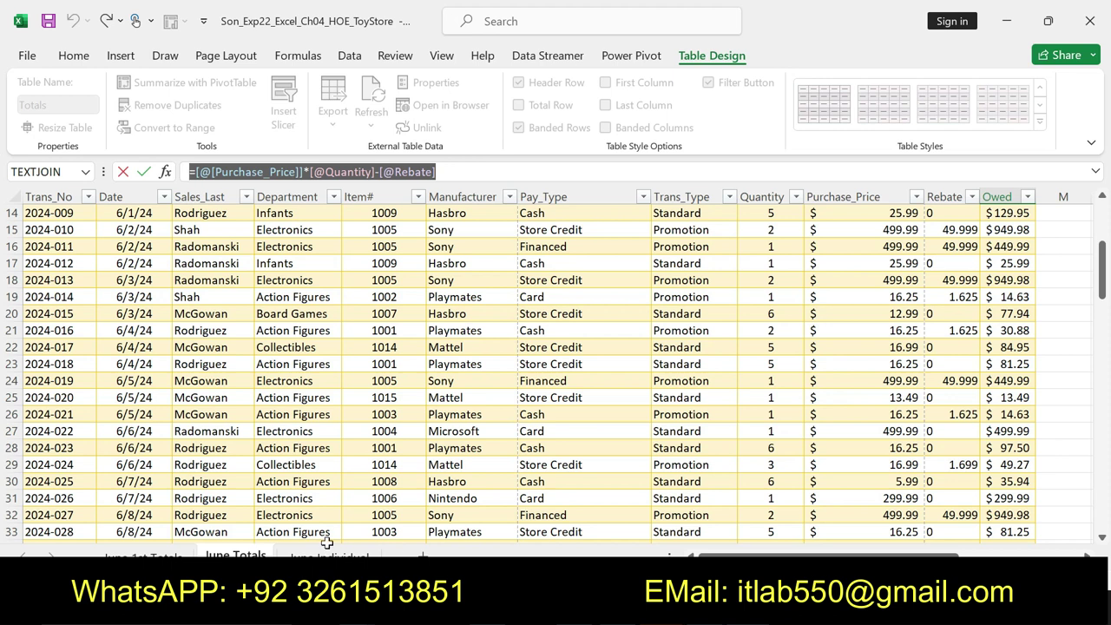
click(141, 555)
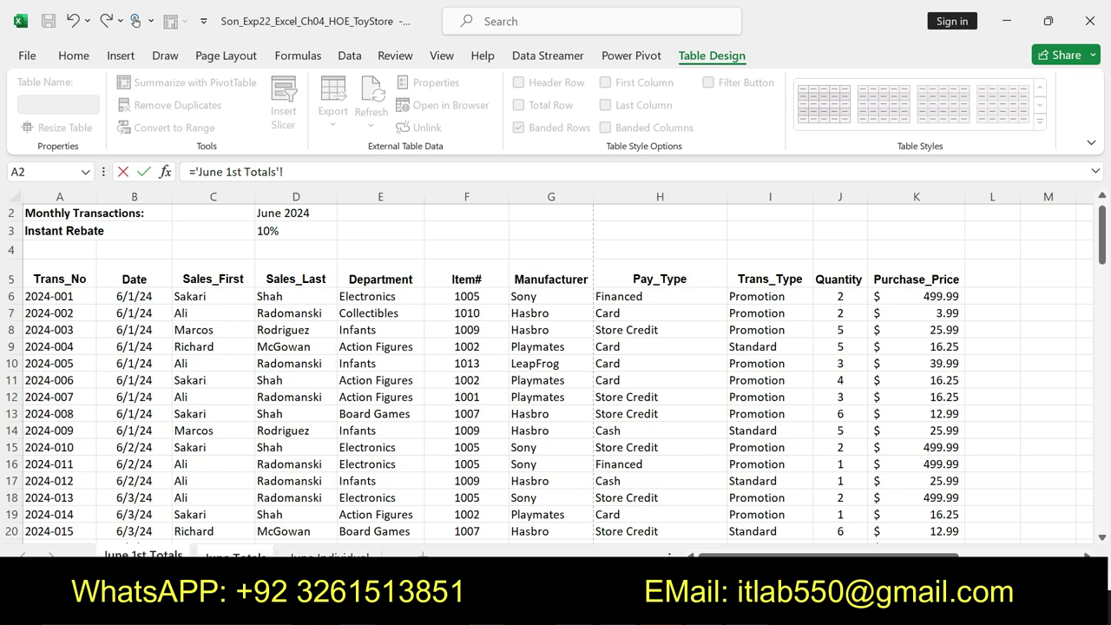
key(alt+Tab)
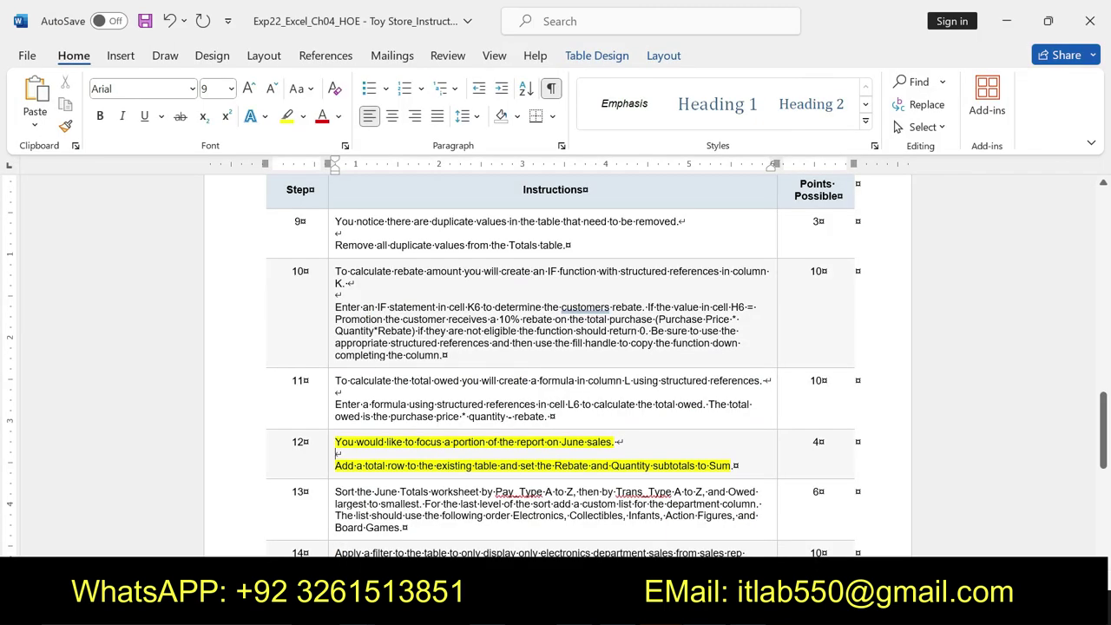
mouse_move(1104, 421)
mouse_down()
mouse_move(1104, 276)
mouse_move(1104, 317)
mouse_move(1106, 293)
mouse_up()
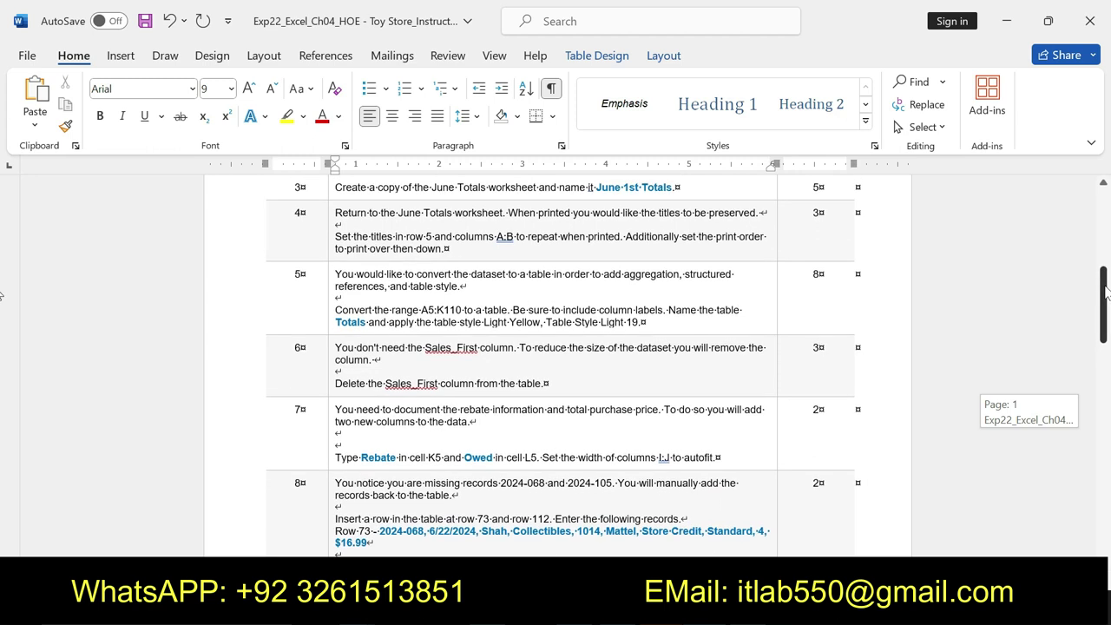
drag(1106, 293, 1103, 416)
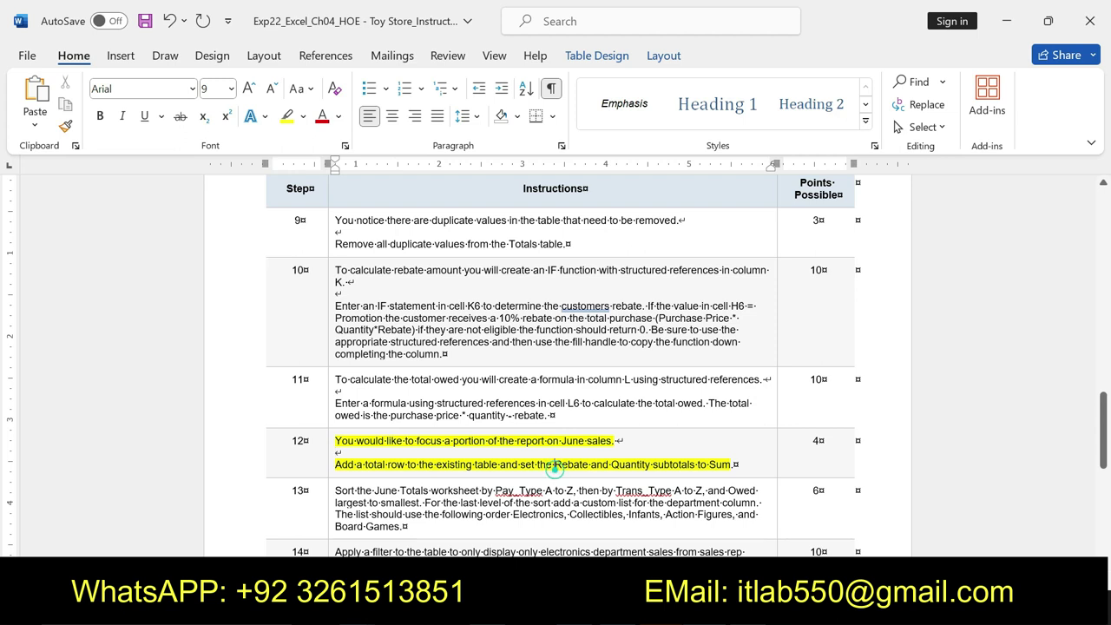
drag(523, 465, 733, 467)
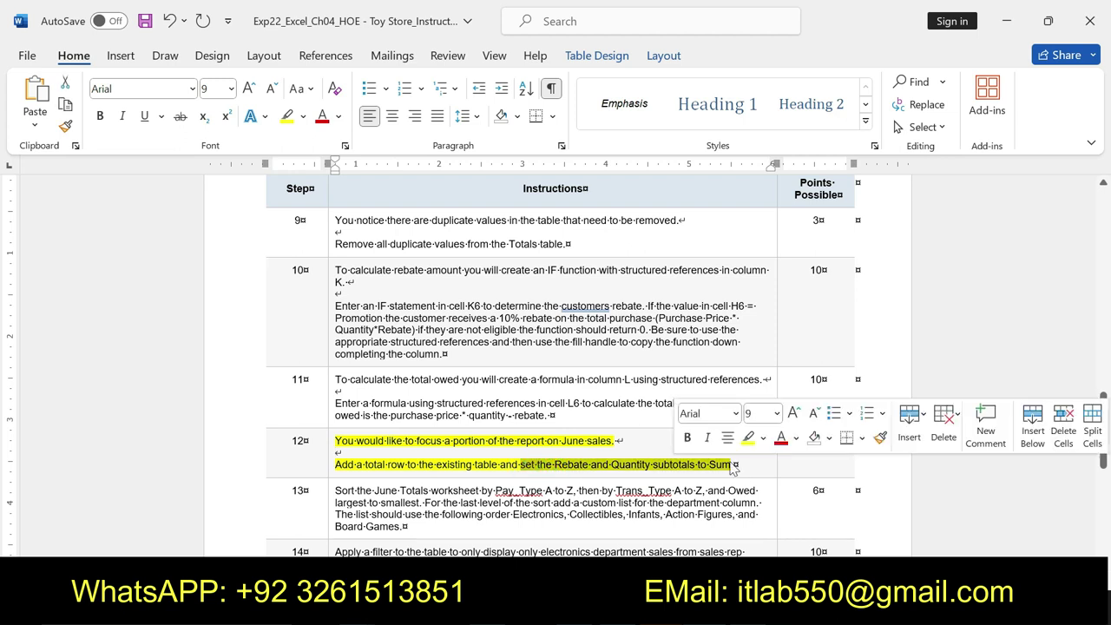
click(686, 437)
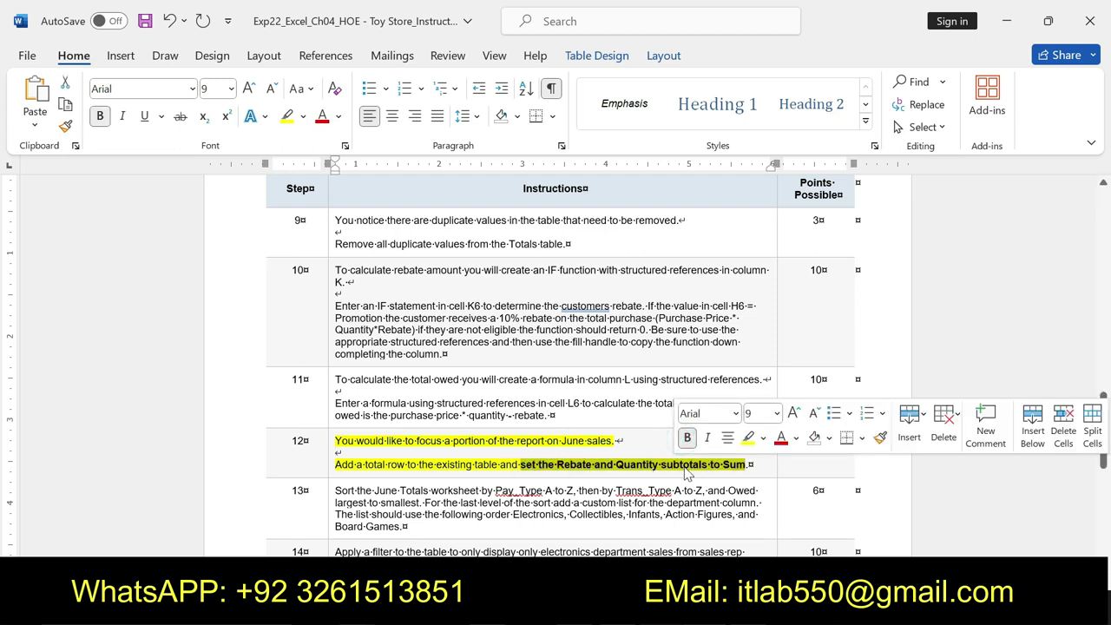
key(alt+Tab)
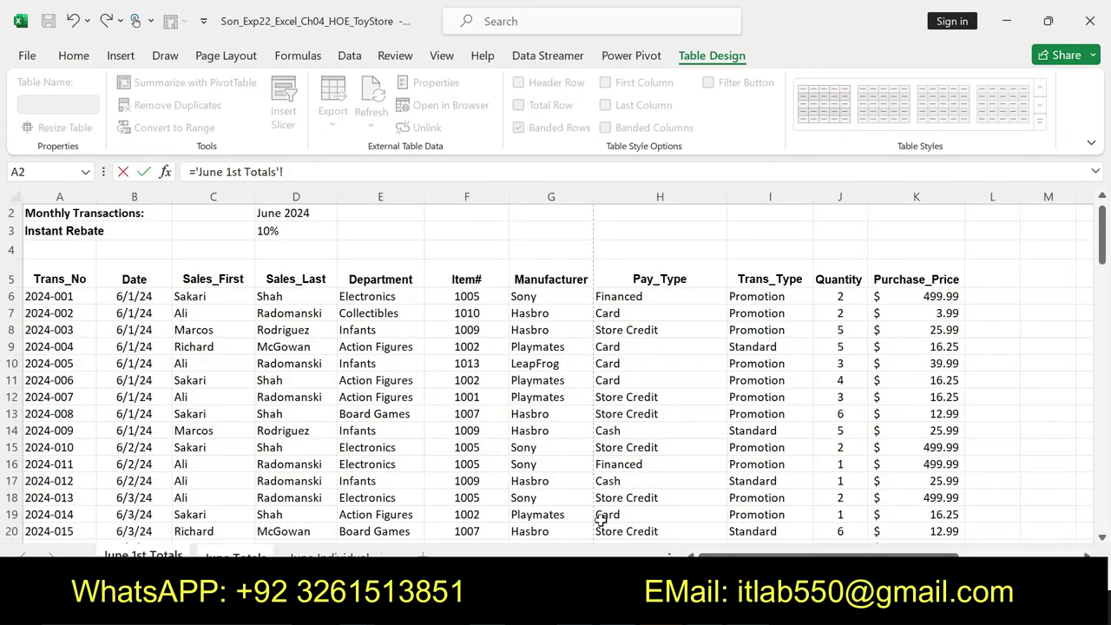
Return to the June Totals sheet and abandon the stray formula edit in L7.
click(236, 555)
mouse_move(1102, 256)
mouse_down()
mouse_move(1104, 228)
mouse_move(1103, 251)
mouse_up()
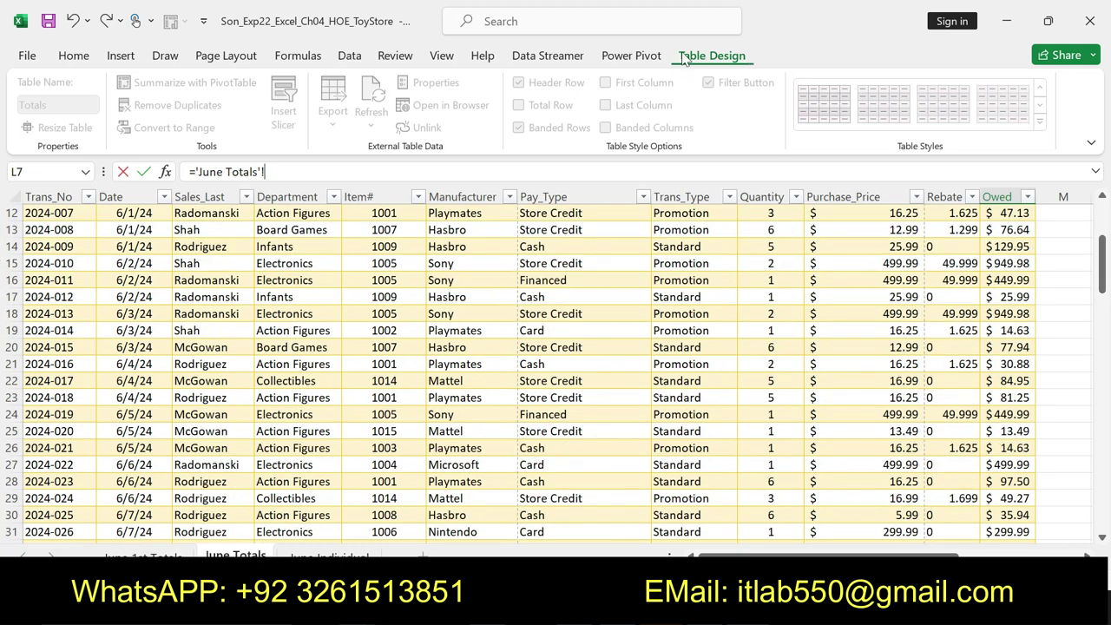
click(537, 230)
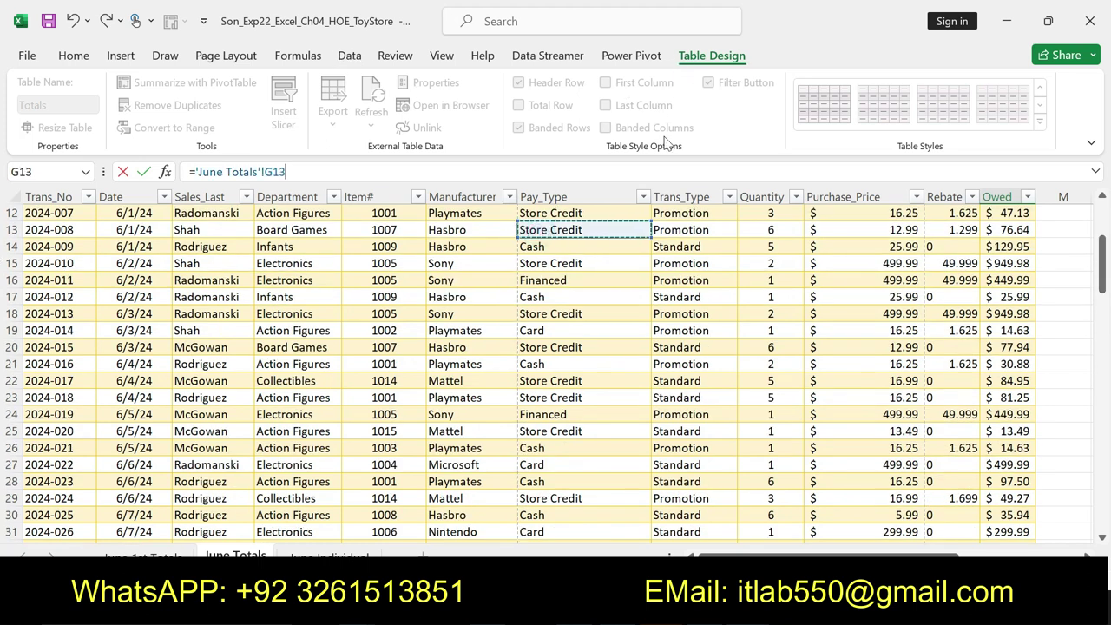
key(BackSpace)
key(BackSpace)
key(BackSpace)
key(BackSpace)
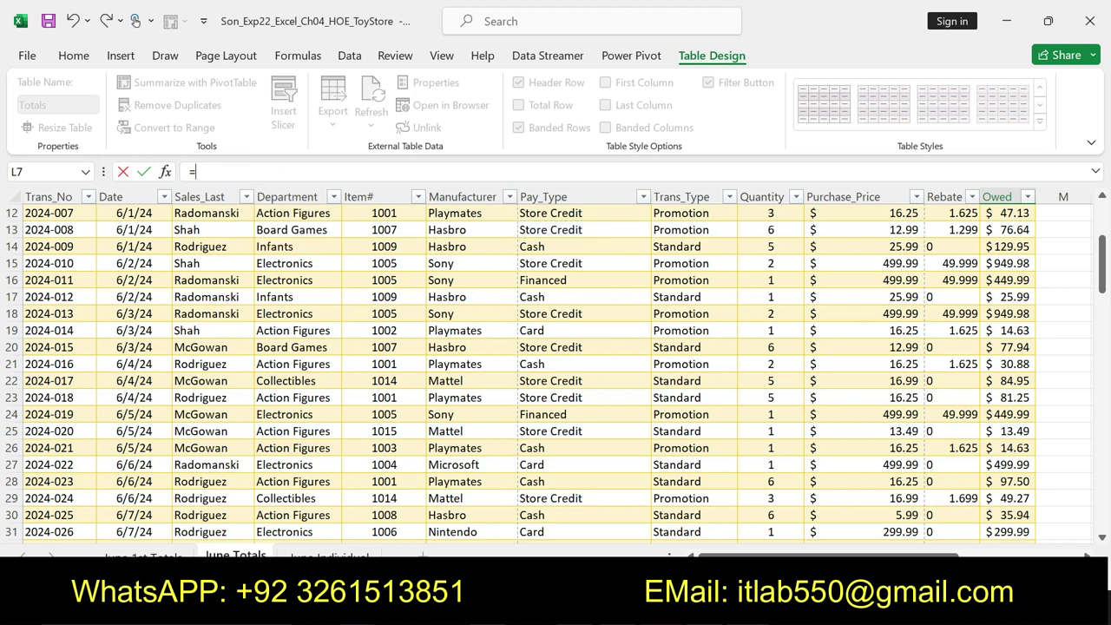
click(322, 250)
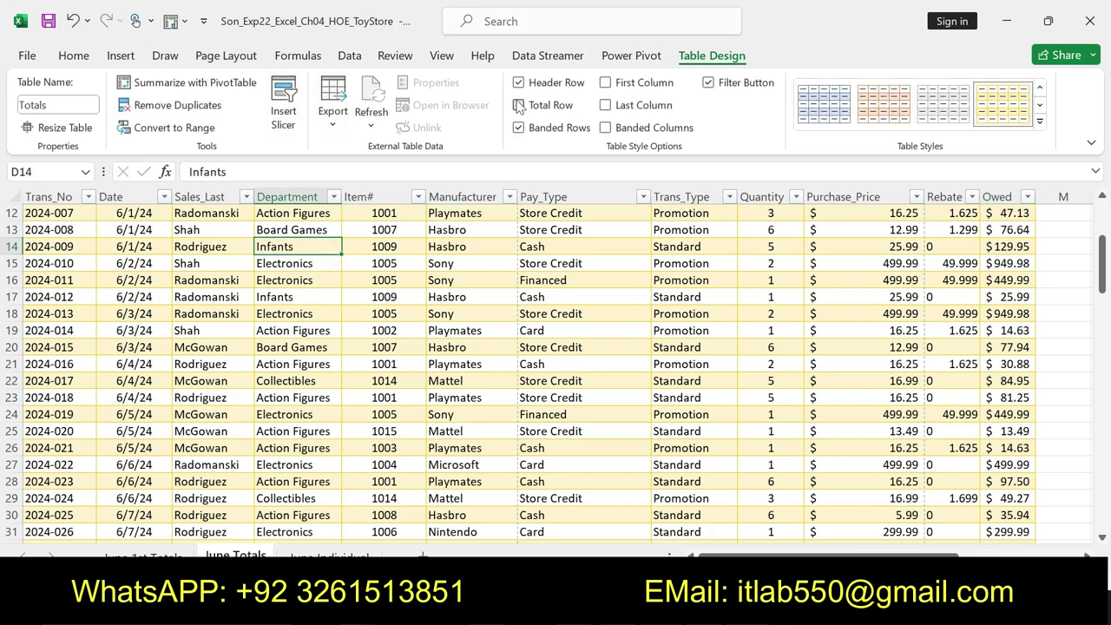
Add a Total Row to the table with Sum totals for Rebate and Quantity (289).
click(518, 104)
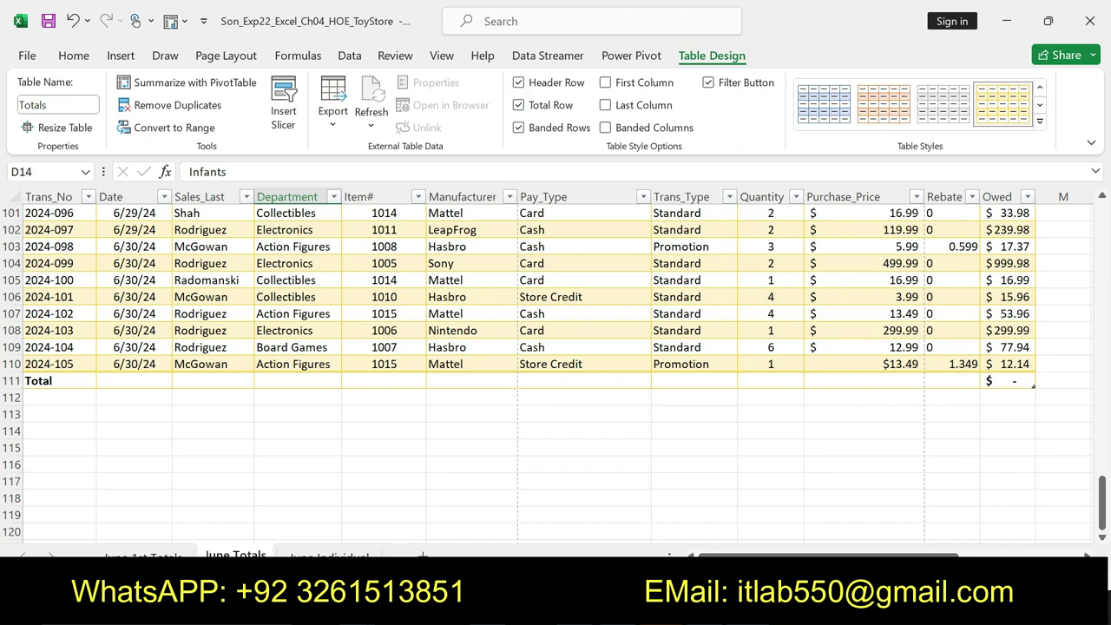
key(alt+Tab)
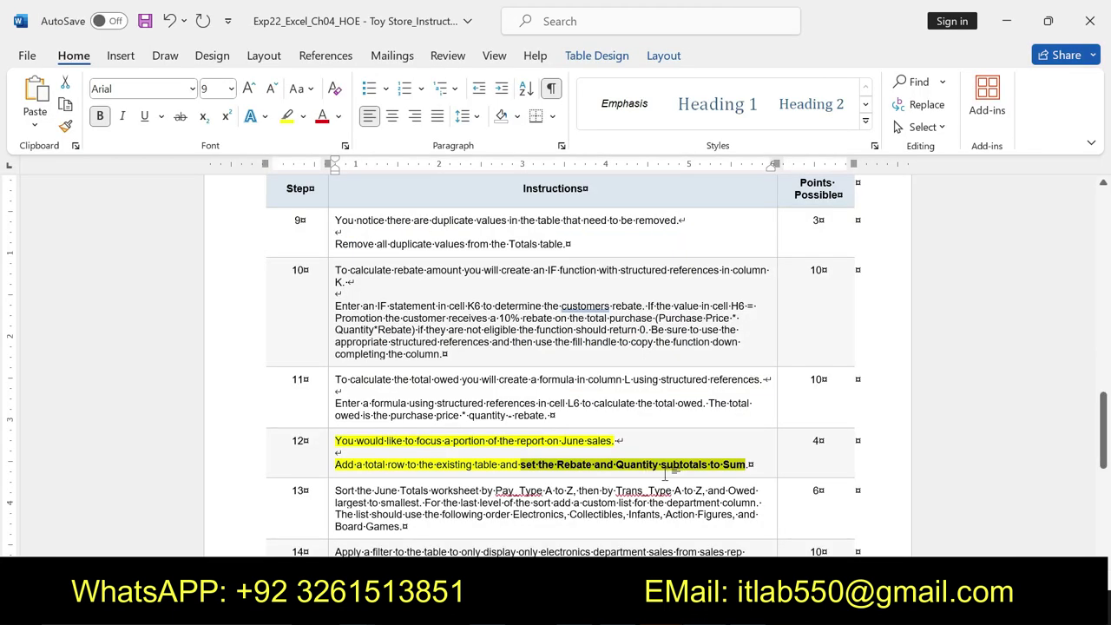
key(alt+Tab)
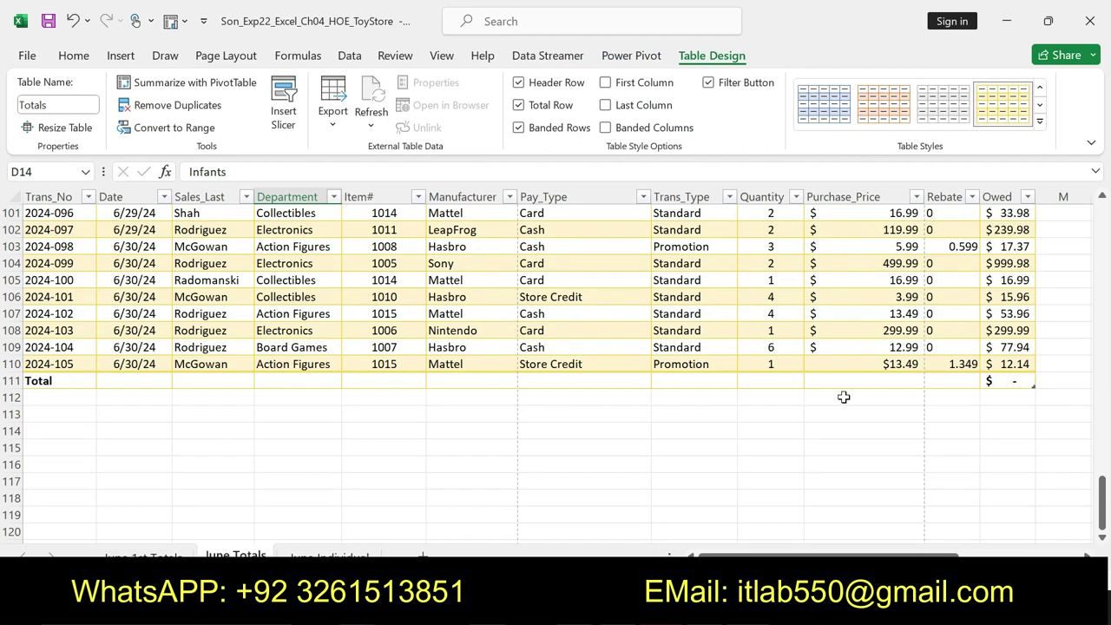
click(949, 378)
click(987, 381)
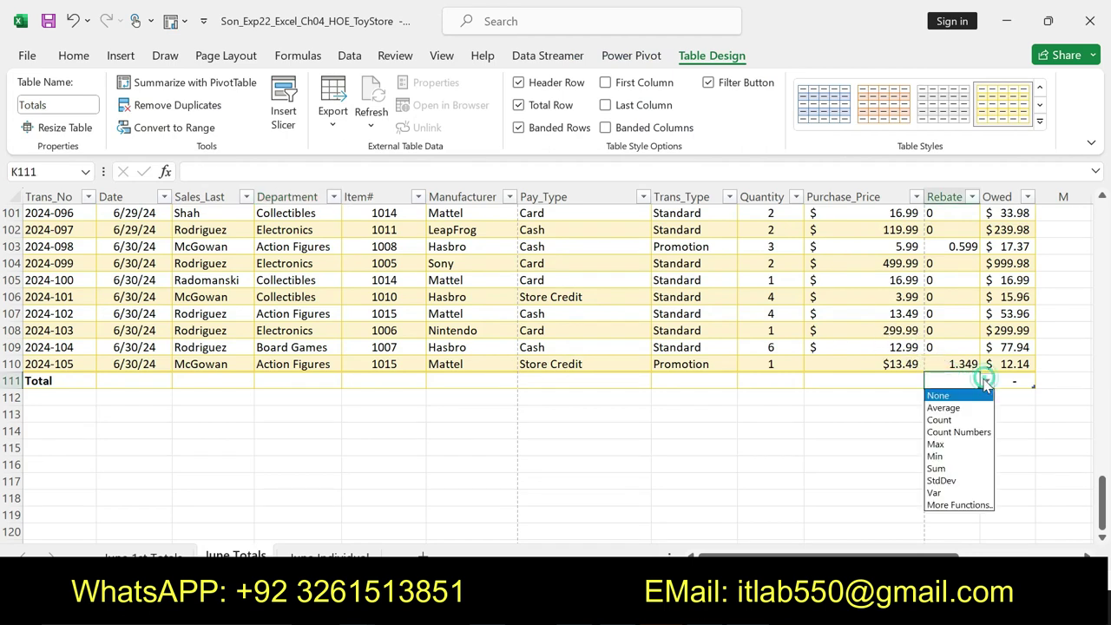
click(937, 468)
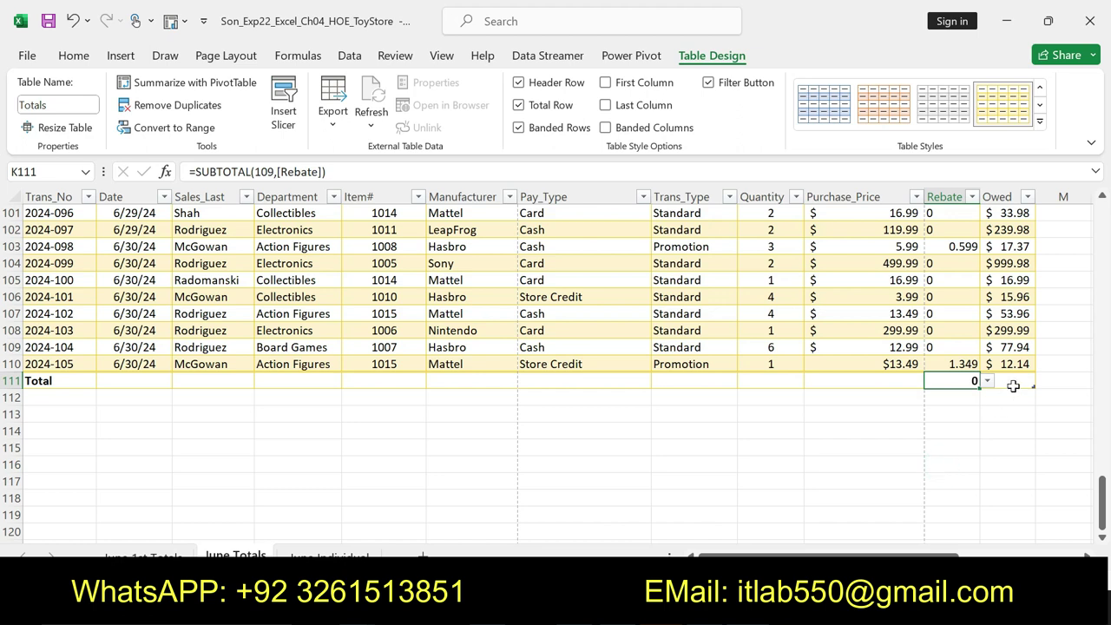
click(791, 380)
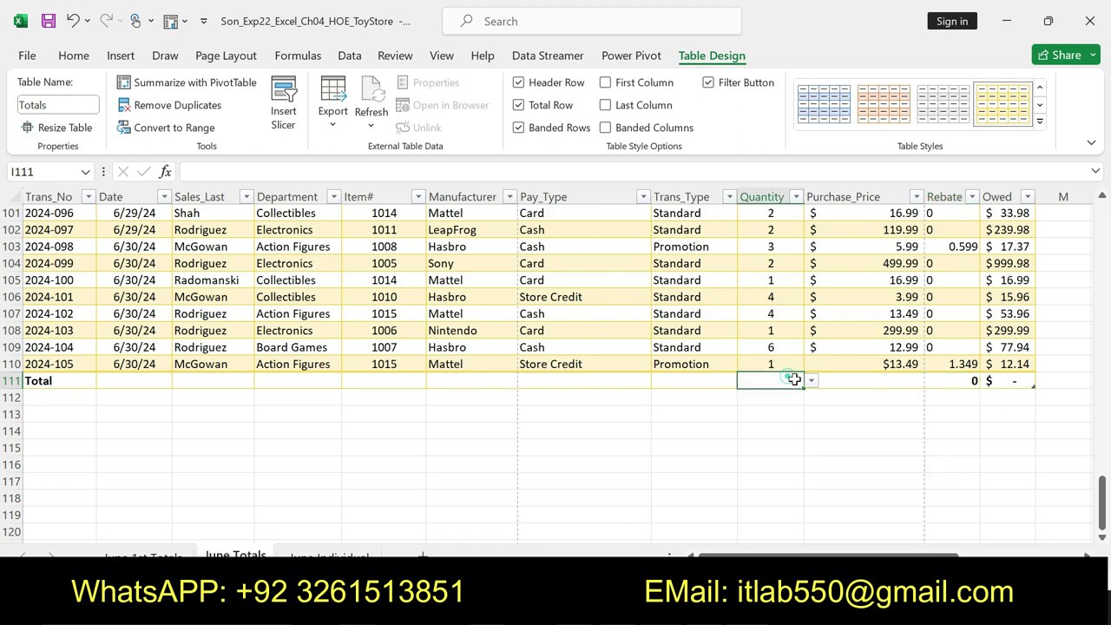
click(811, 382)
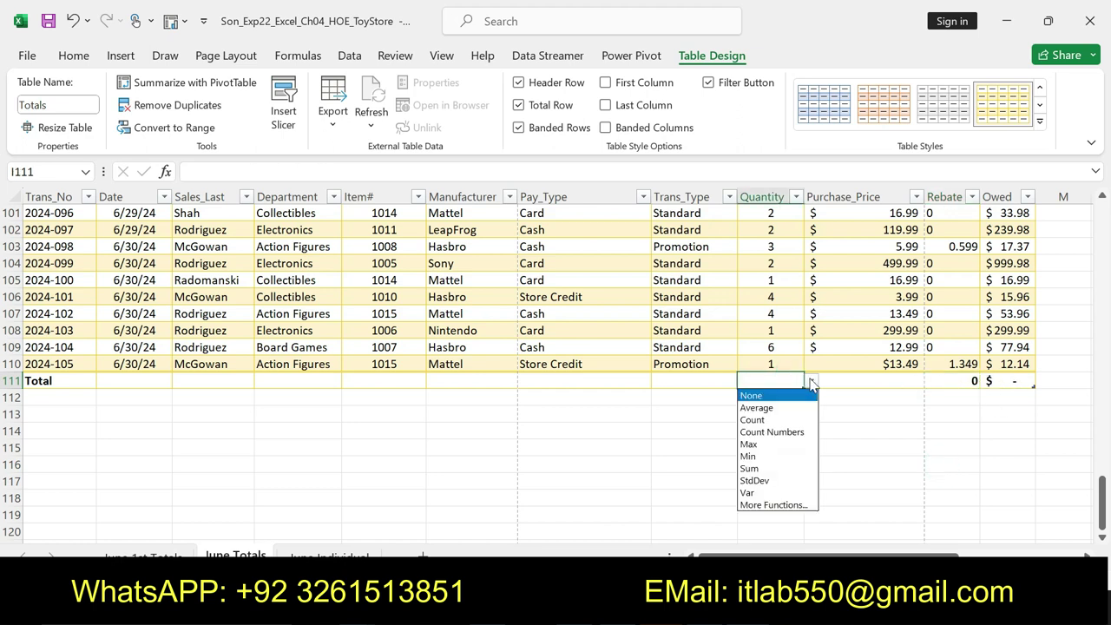
click(755, 469)
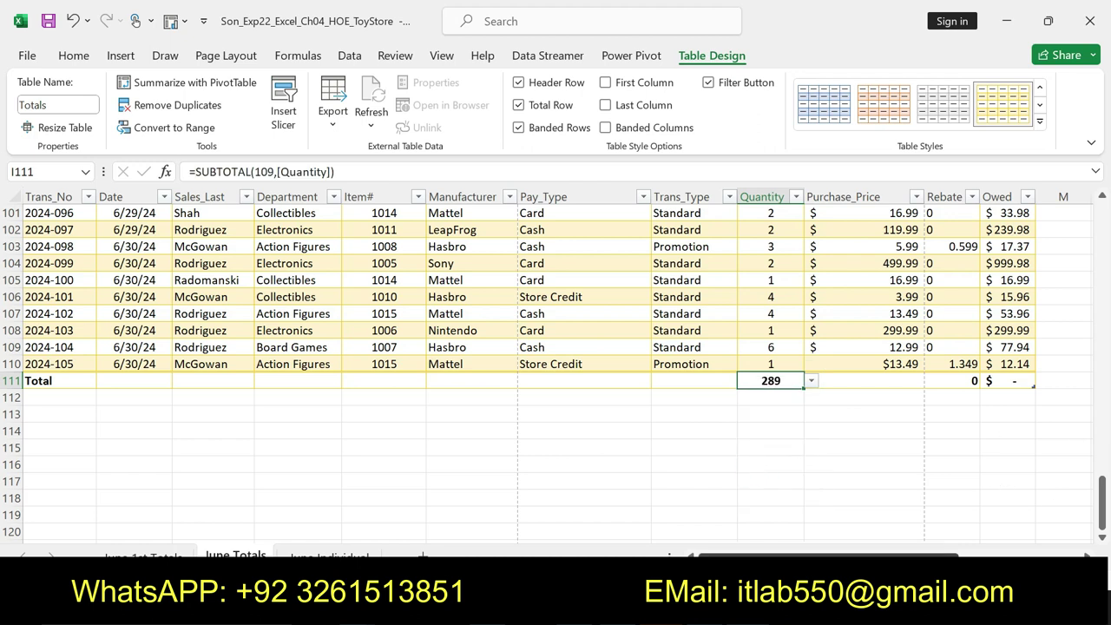
click(573, 607)
Undo step 12's bold and highlight, then highlight step 13's sort instructions in yellow.
key(ctrl+z)
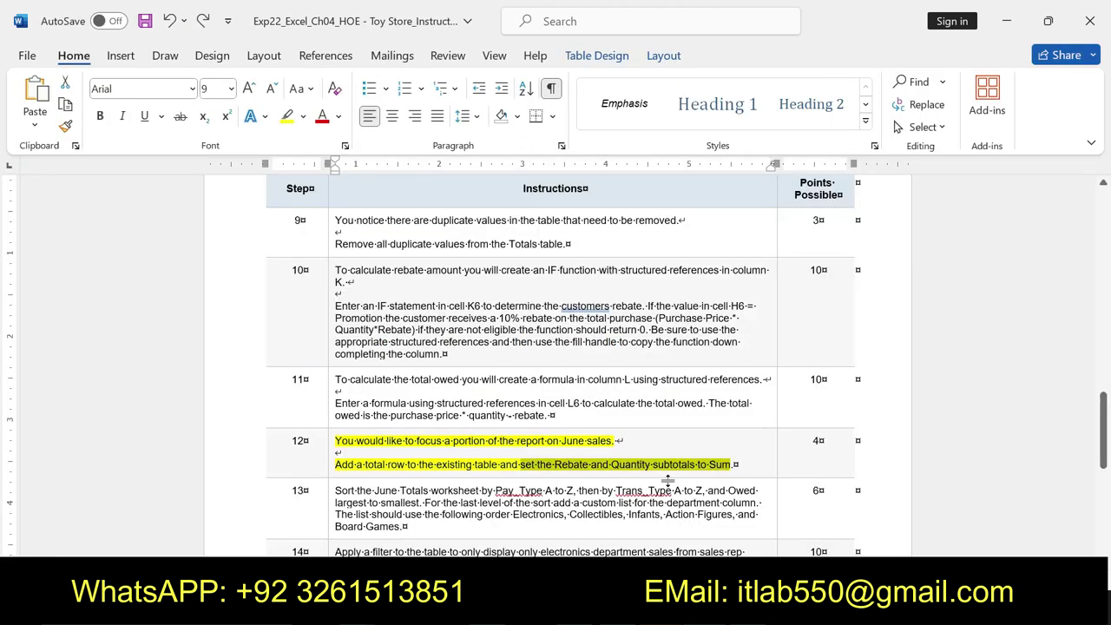
key(ctrl+z)
drag(335, 491, 409, 526)
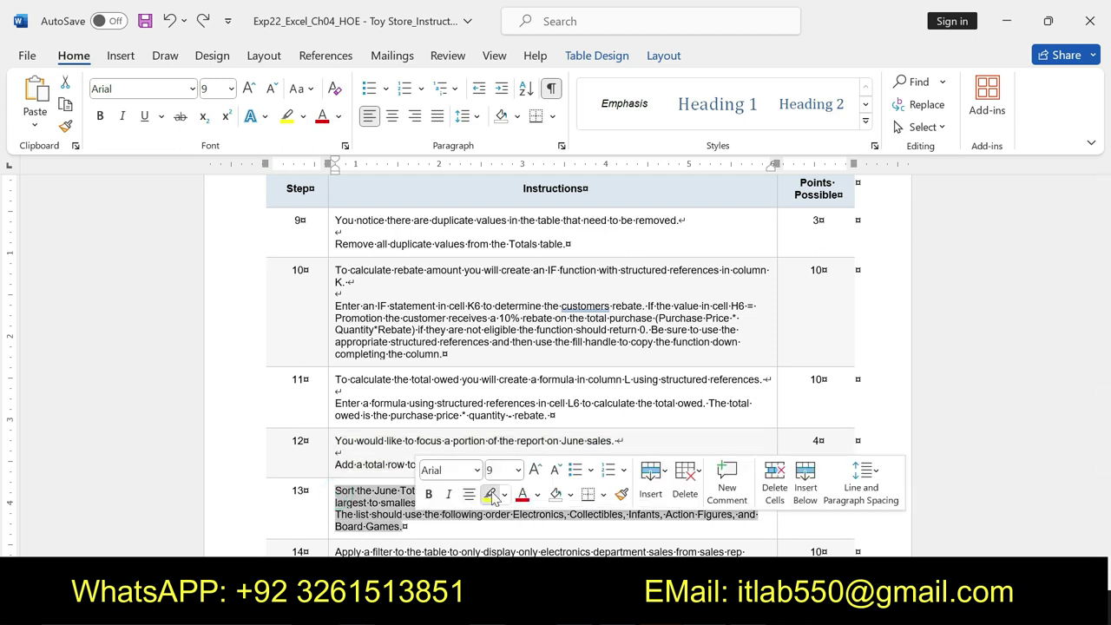
click(490, 494)
mouse_move(335, 492)
mouse_down()
mouse_move(573, 491)
mouse_move(408, 526)
mouse_up()
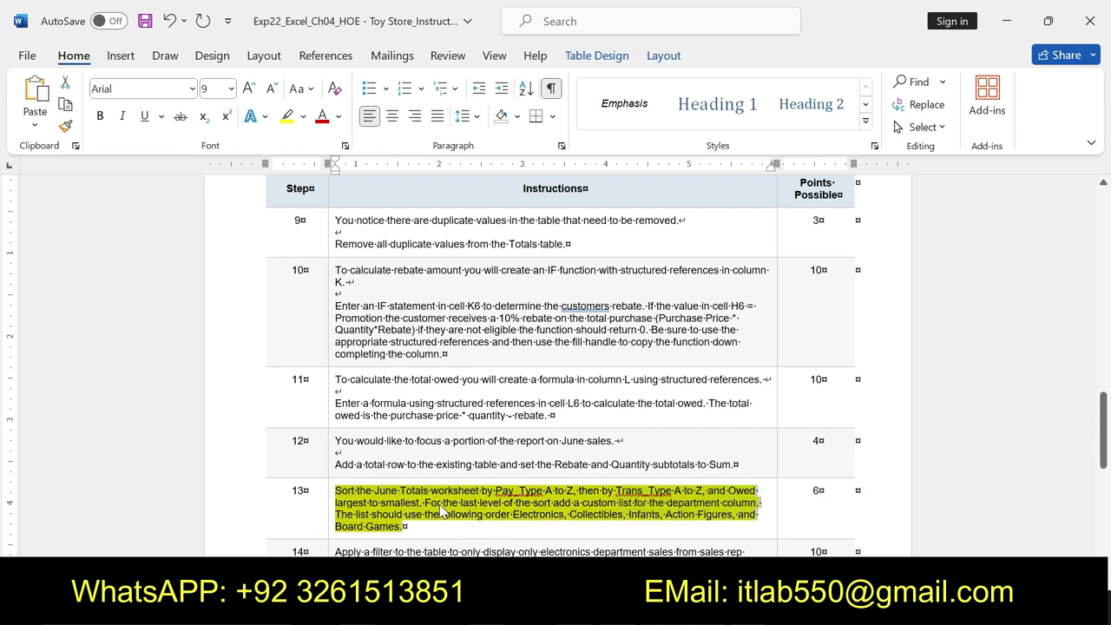
drag(1103, 424, 1107, 453)
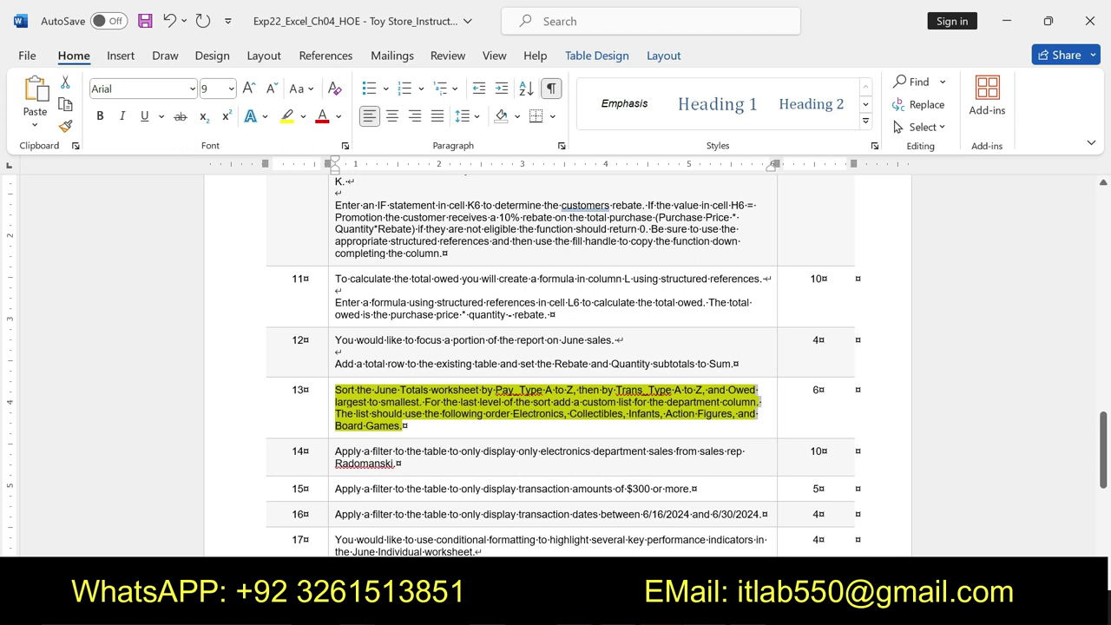
key(alt+Tab)
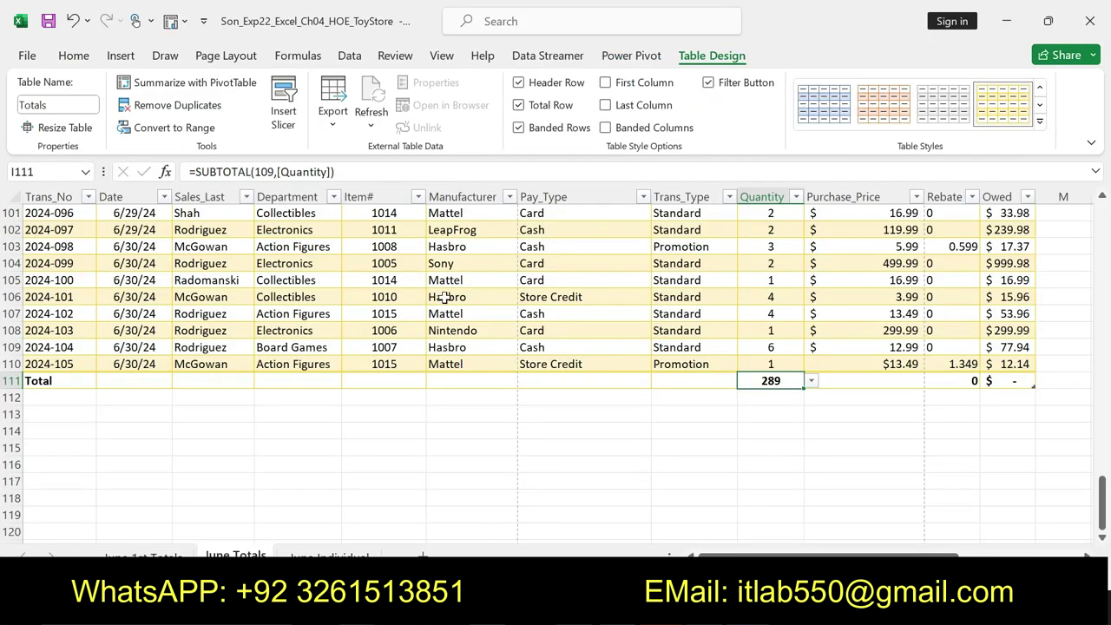
Scroll back to the top of the June Totals table and select data cell B6 with Home commands showing.
drag(1100, 521, 1099, 213)
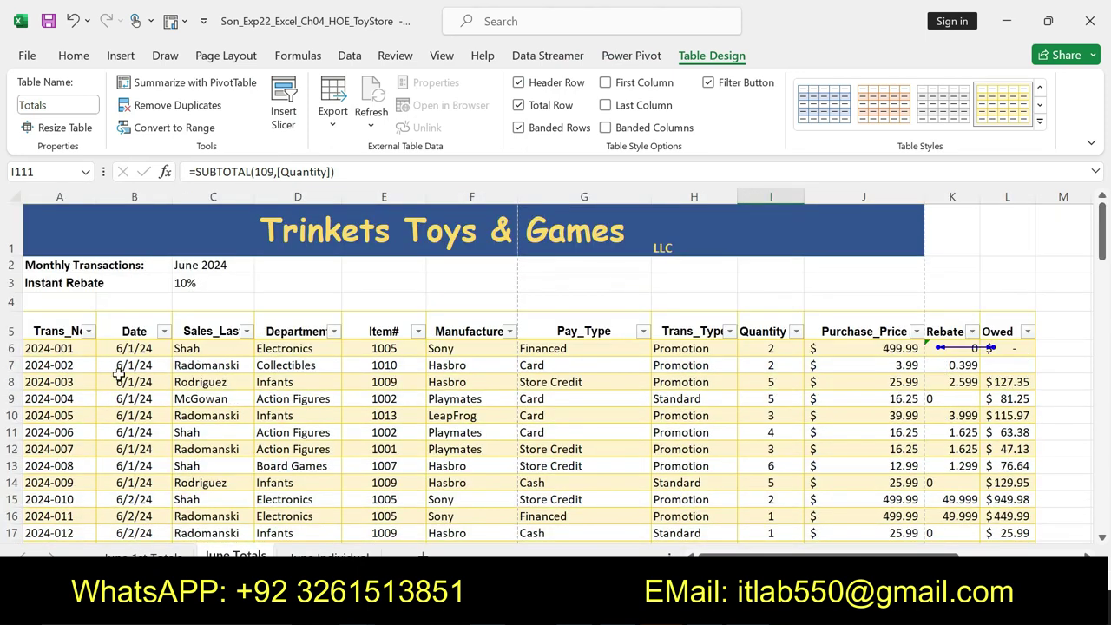
click(118, 348)
click(59, 55)
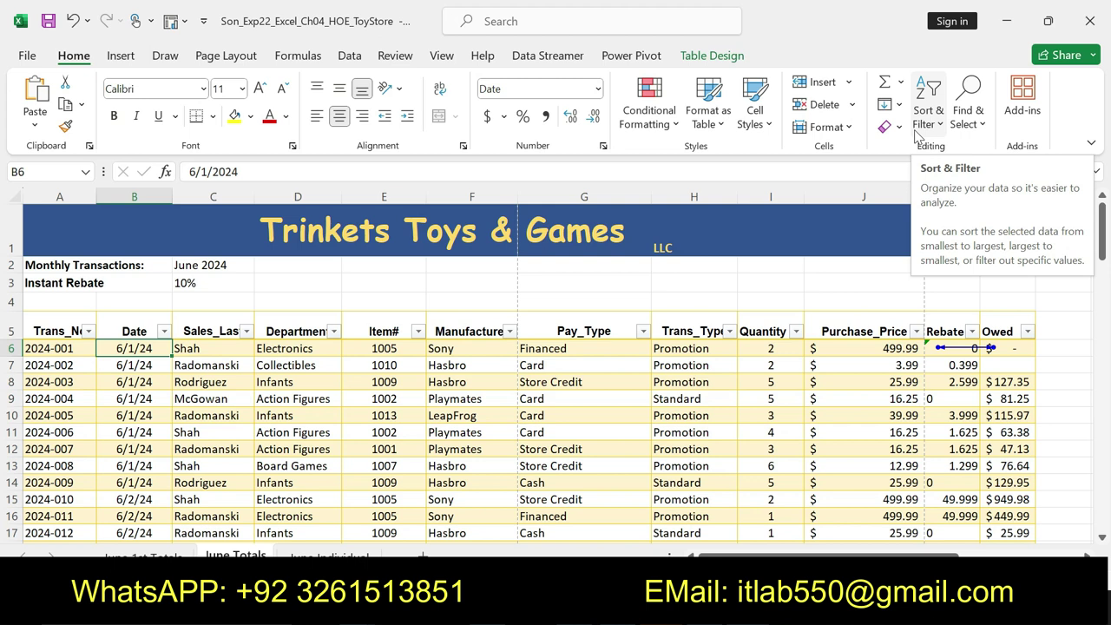
Open Excel's Custom Sort dialog, then bold step 13's 'Sort by Pay_Type A to Z' clause in Word.
click(927, 113)
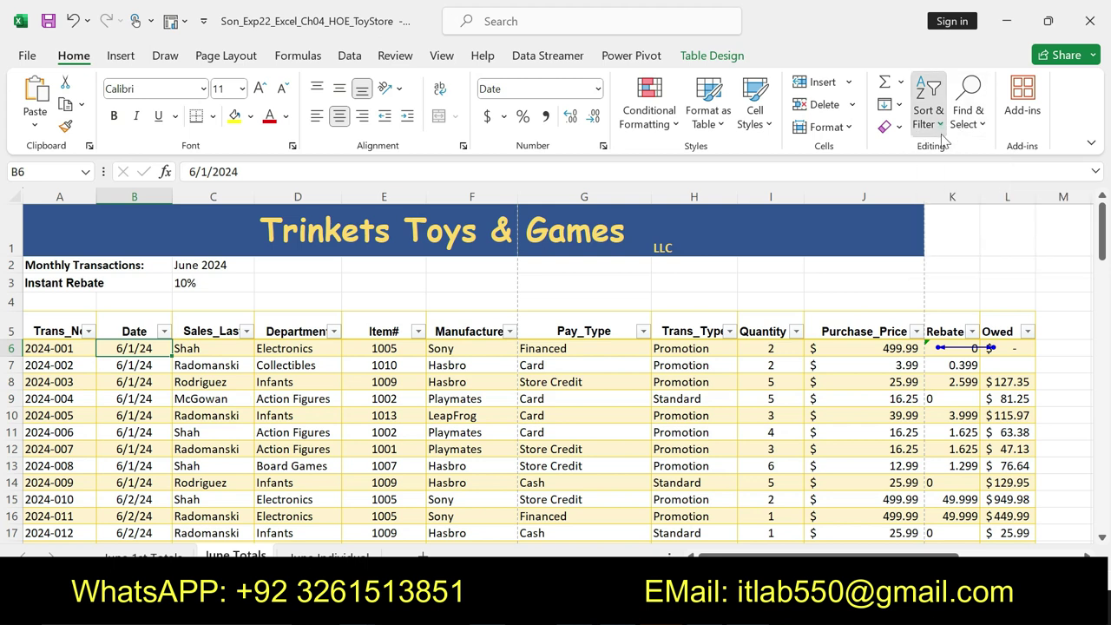
click(947, 203)
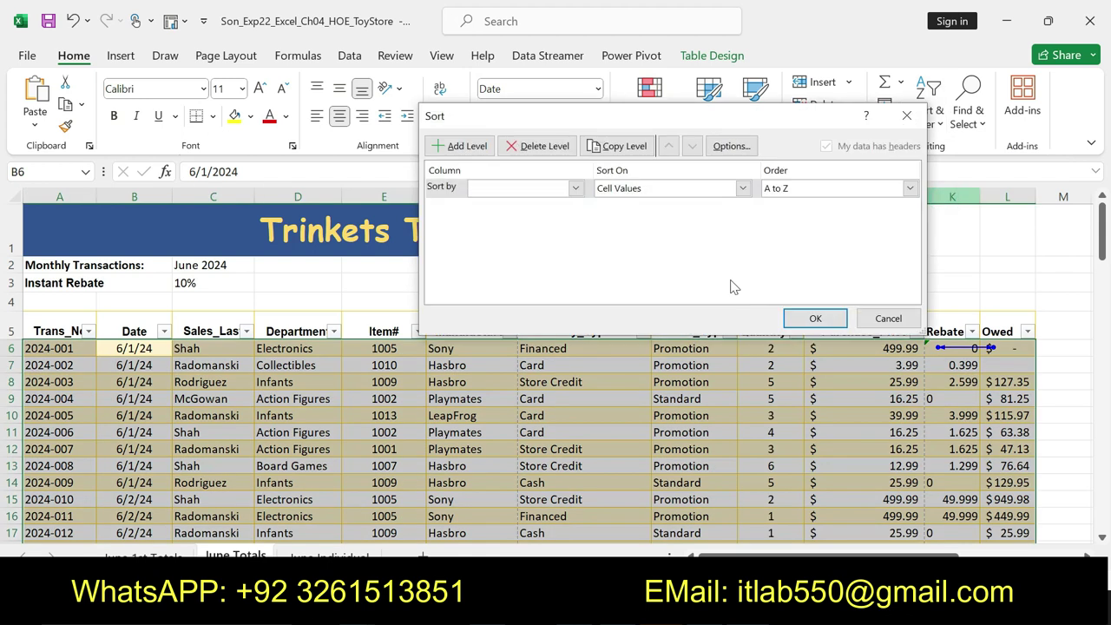
key(alt+Tab)
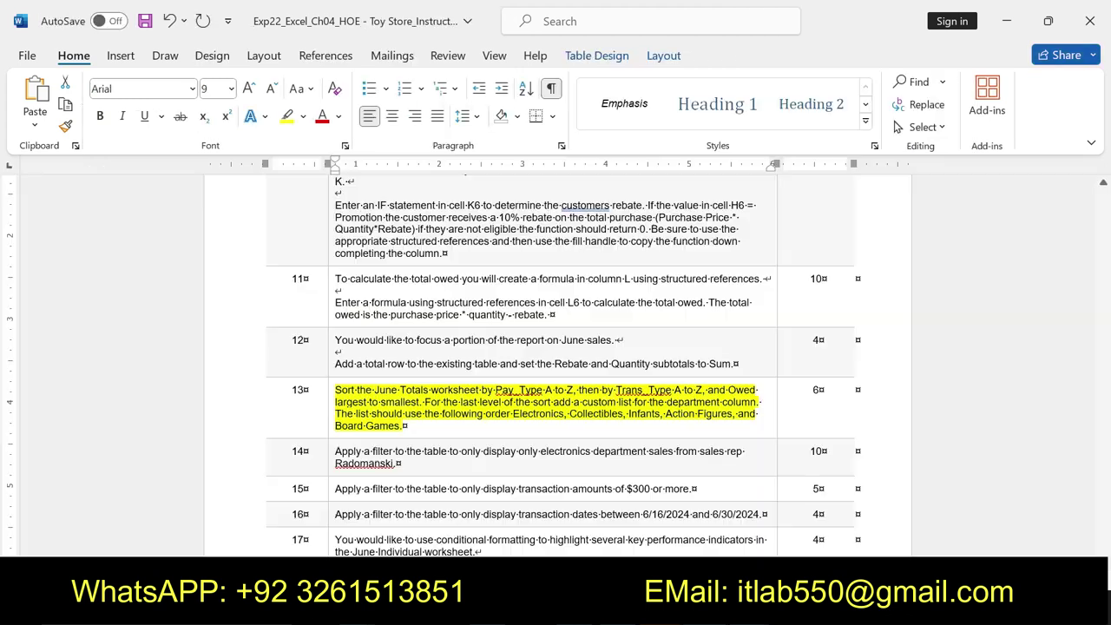
click(519, 404)
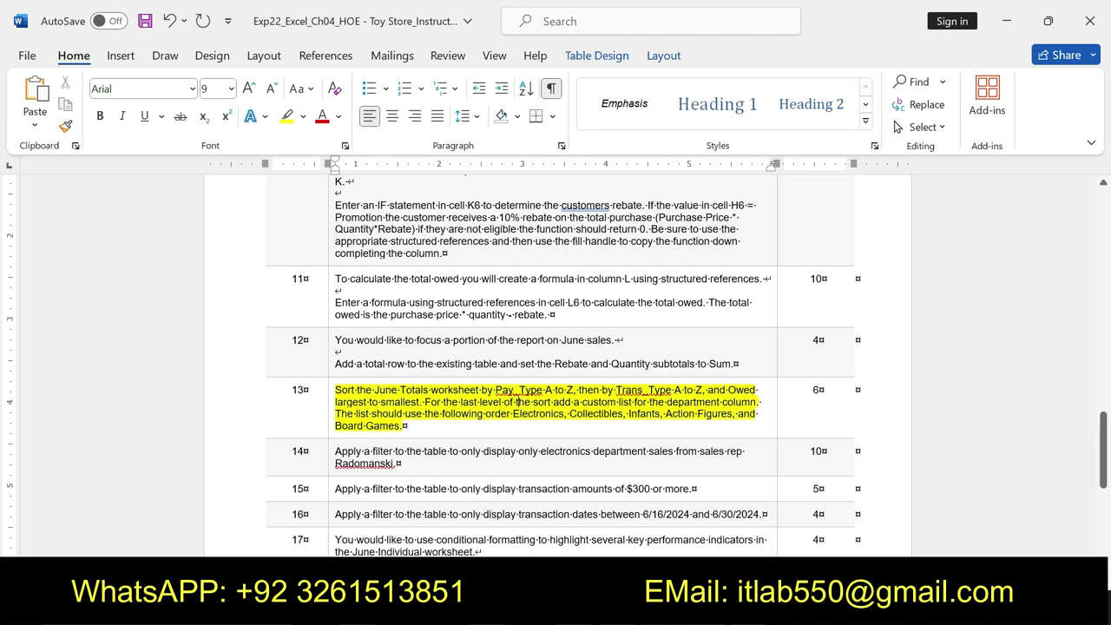
drag(336, 389, 573, 389)
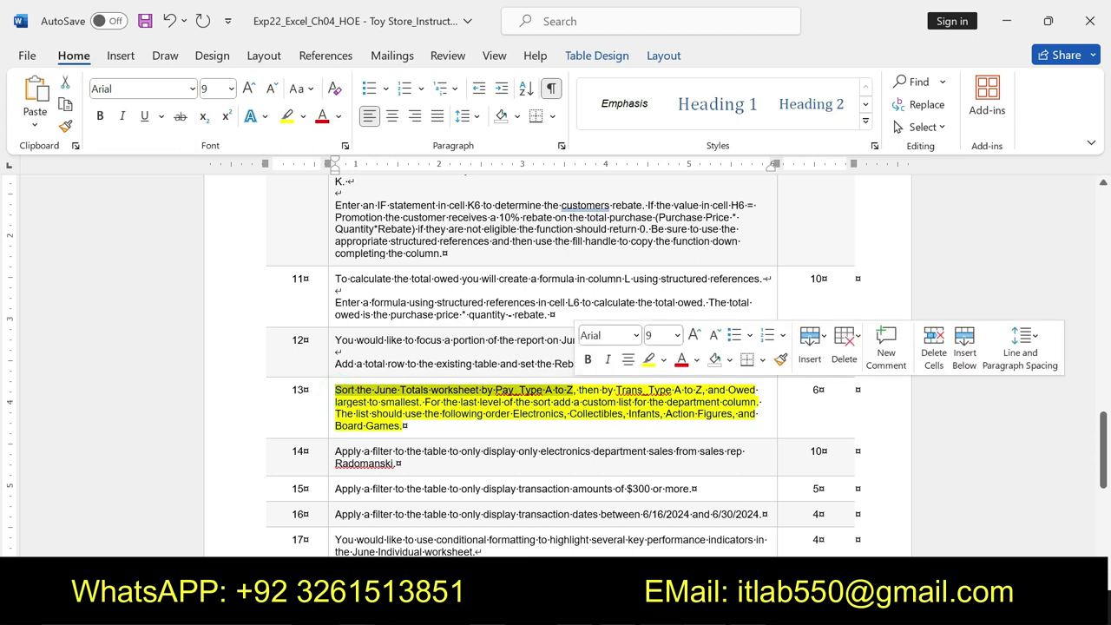
click(587, 360)
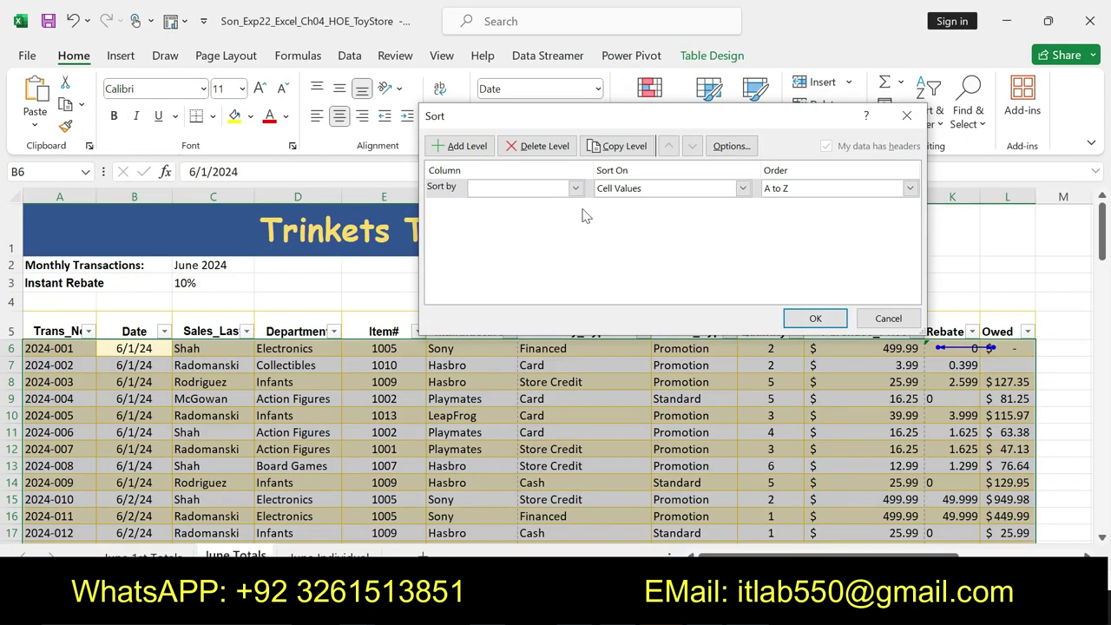
Open the Sort by column list in Excel's Sort dialog.
click(574, 187)
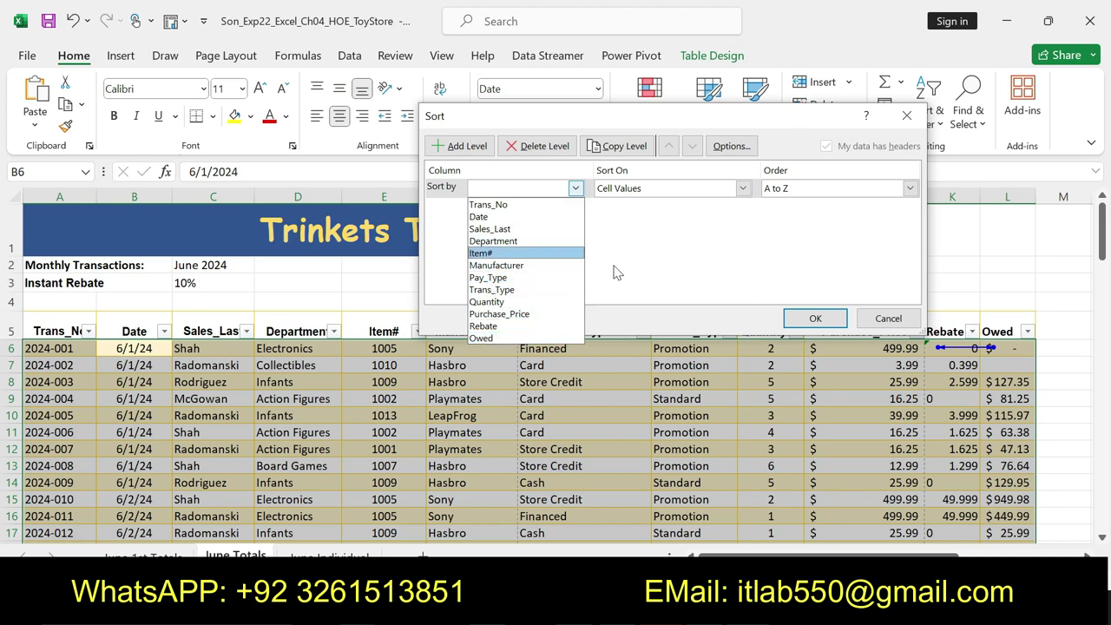
key(alt+Tab)
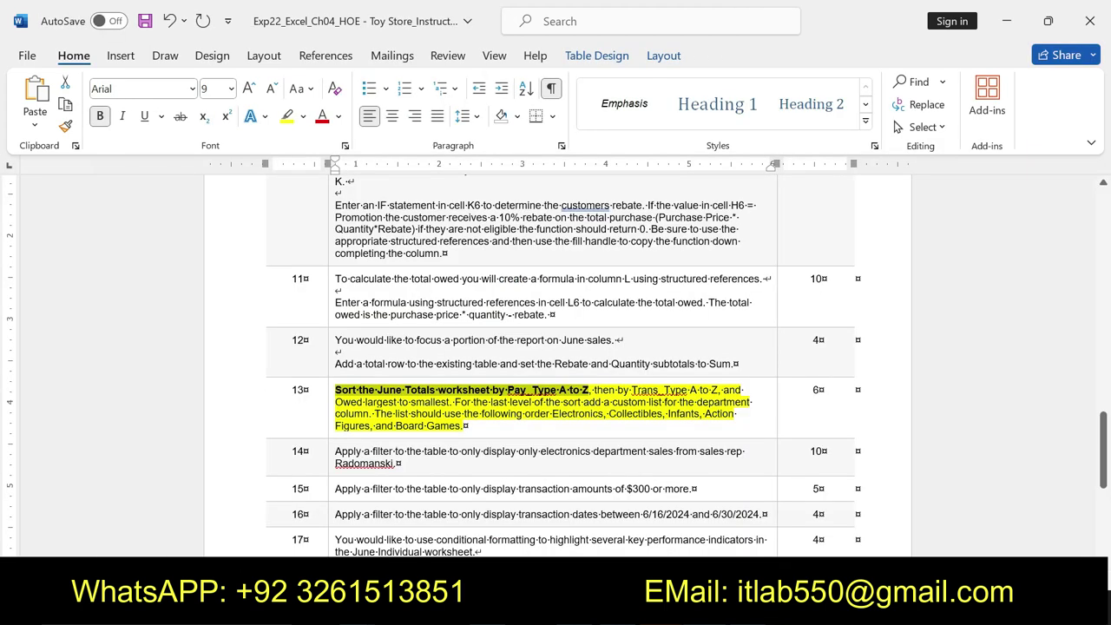
key(alt+Tab)
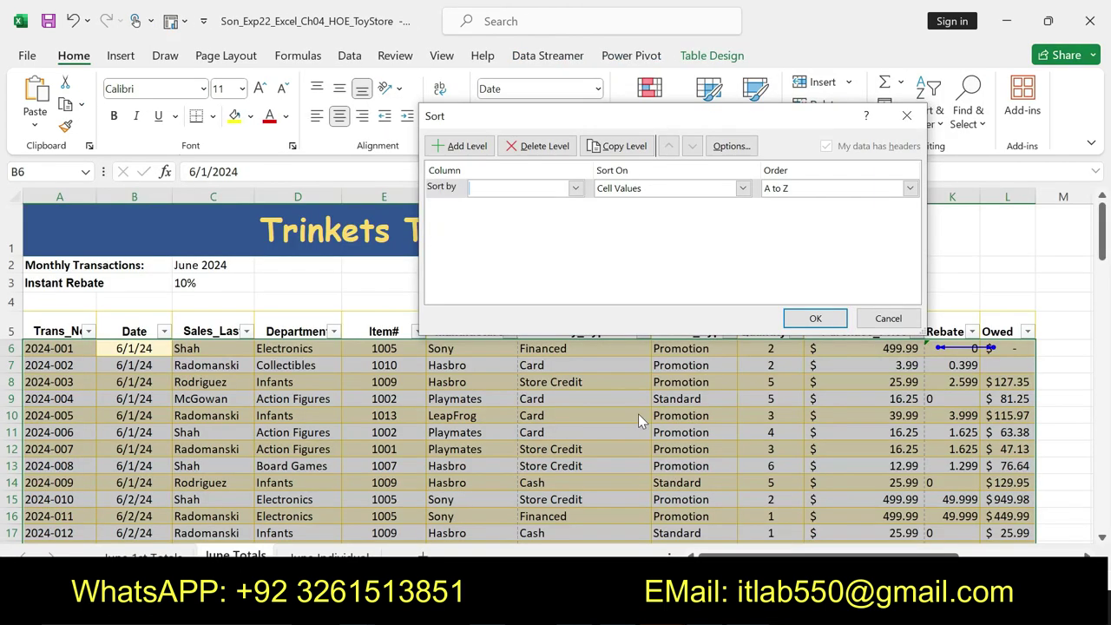
click(573, 189)
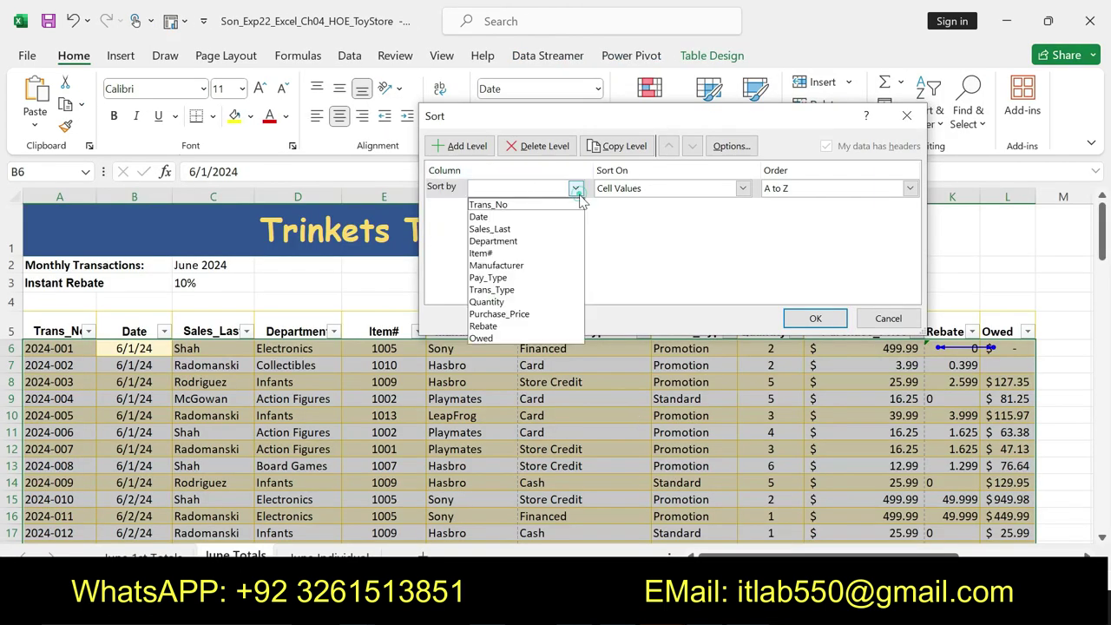
Sort first by Pay_Type, add a second level, and bold step 13's Trans_Type part.
click(504, 276)
click(460, 146)
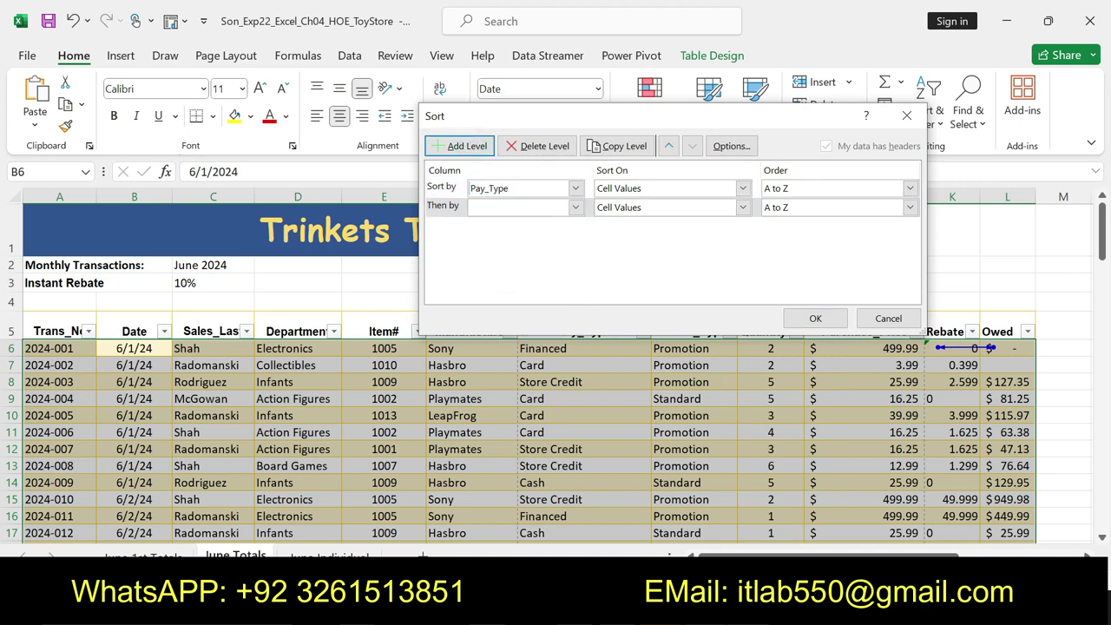
key(alt+Tab)
drag(594, 390, 744, 390)
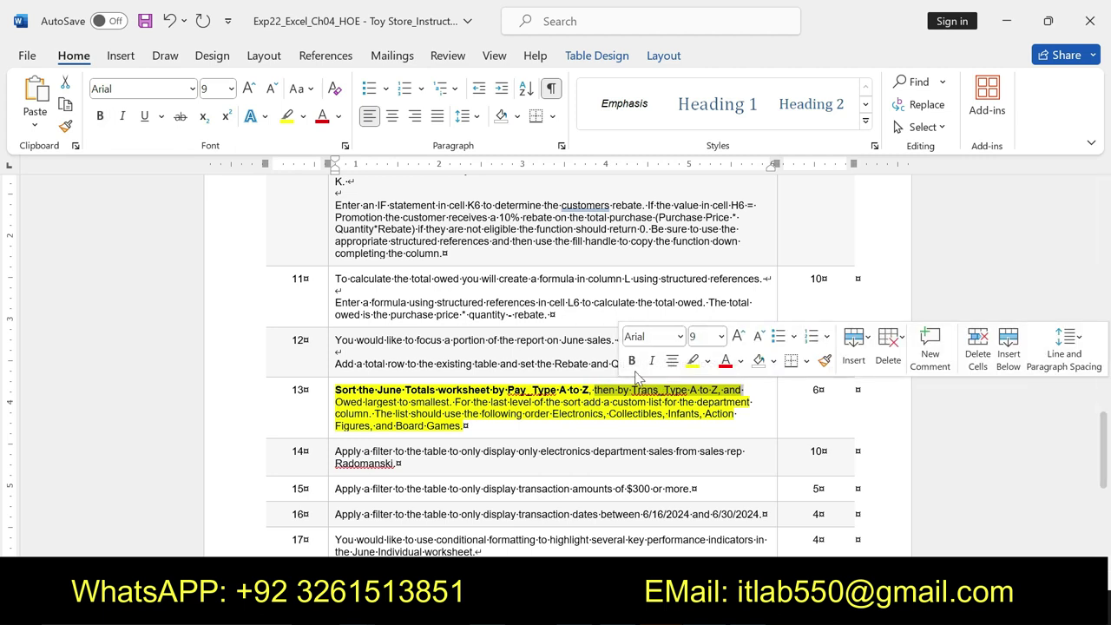
click(632, 360)
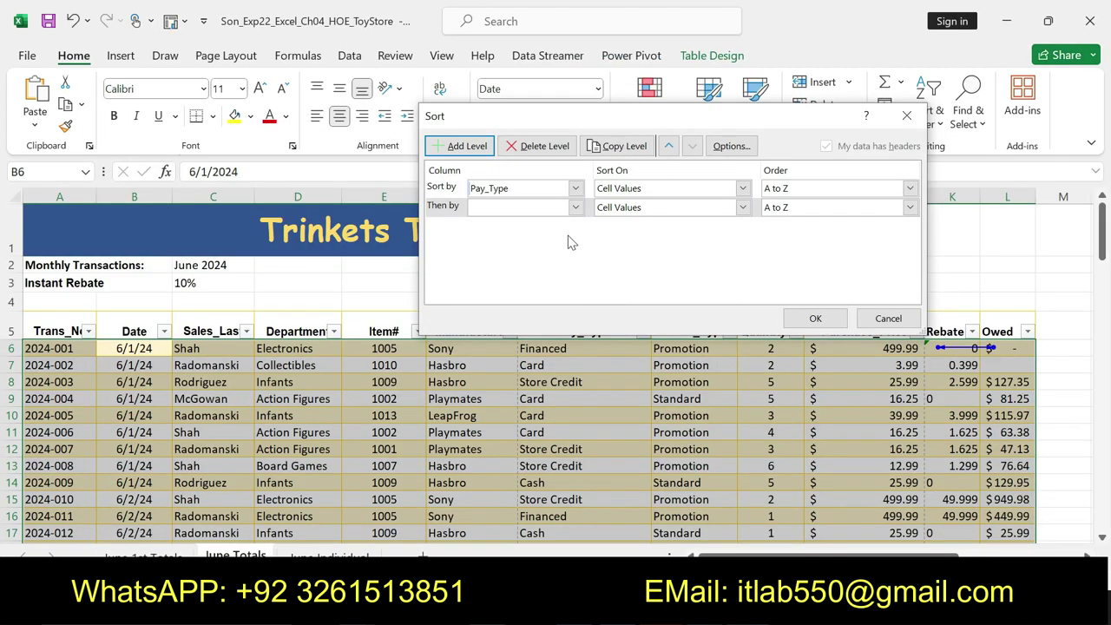
Set the second sort level to Trans_Type A to Z and select the Owed phrase in Word.
click(575, 209)
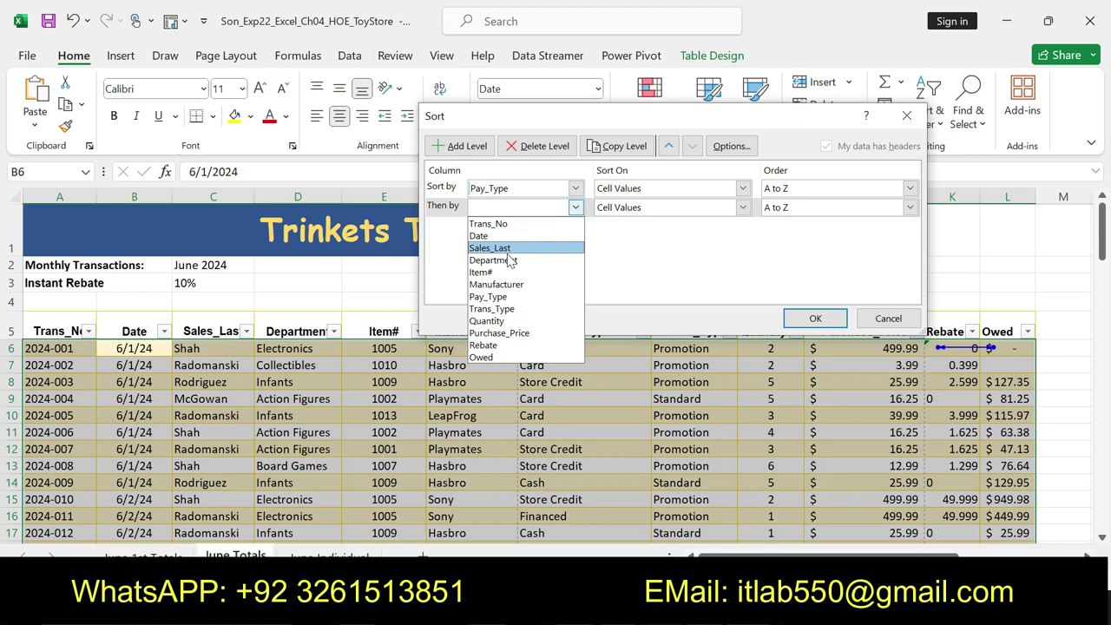
click(499, 308)
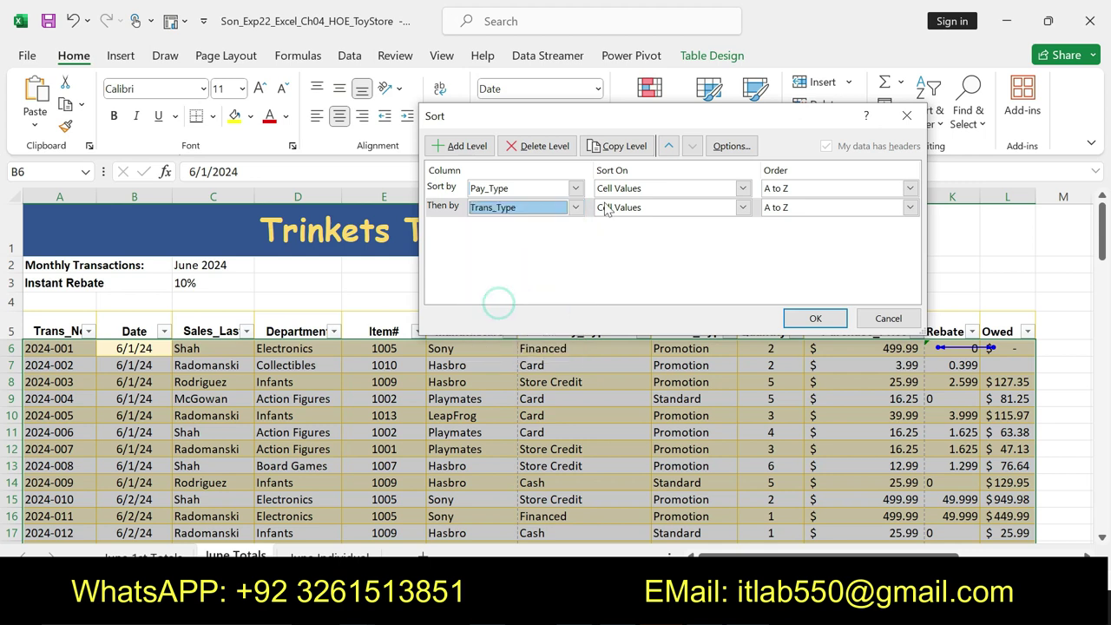
key(alt+Tab)
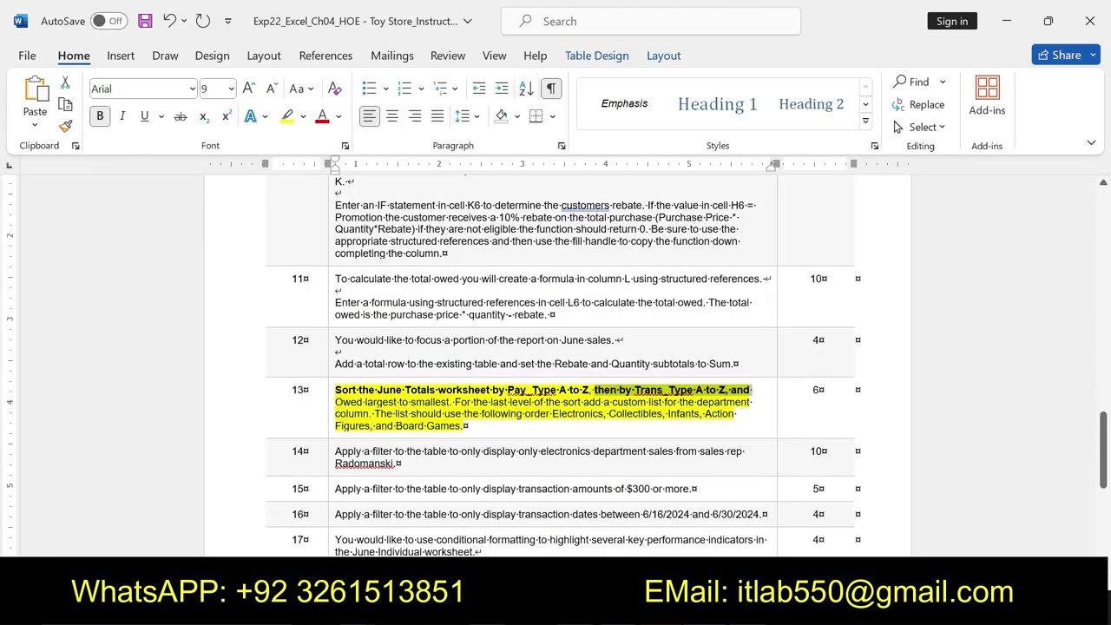
drag(335, 402, 462, 402)
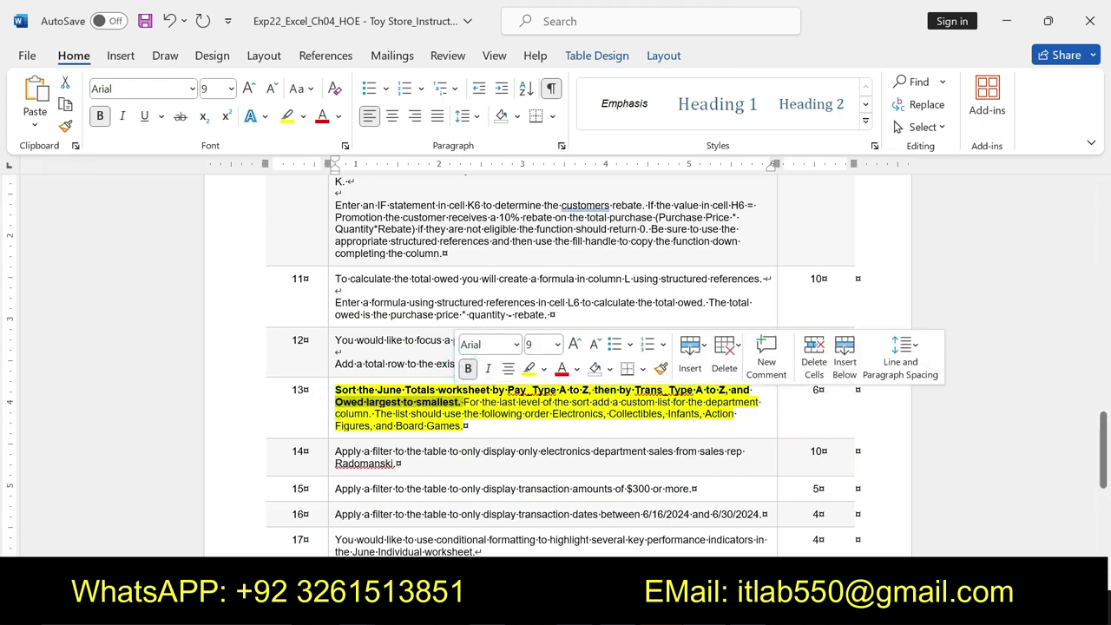
key(alt+Tab)
Add a third sort level on Owed, ordered Largest to Smallest.
click(471, 146)
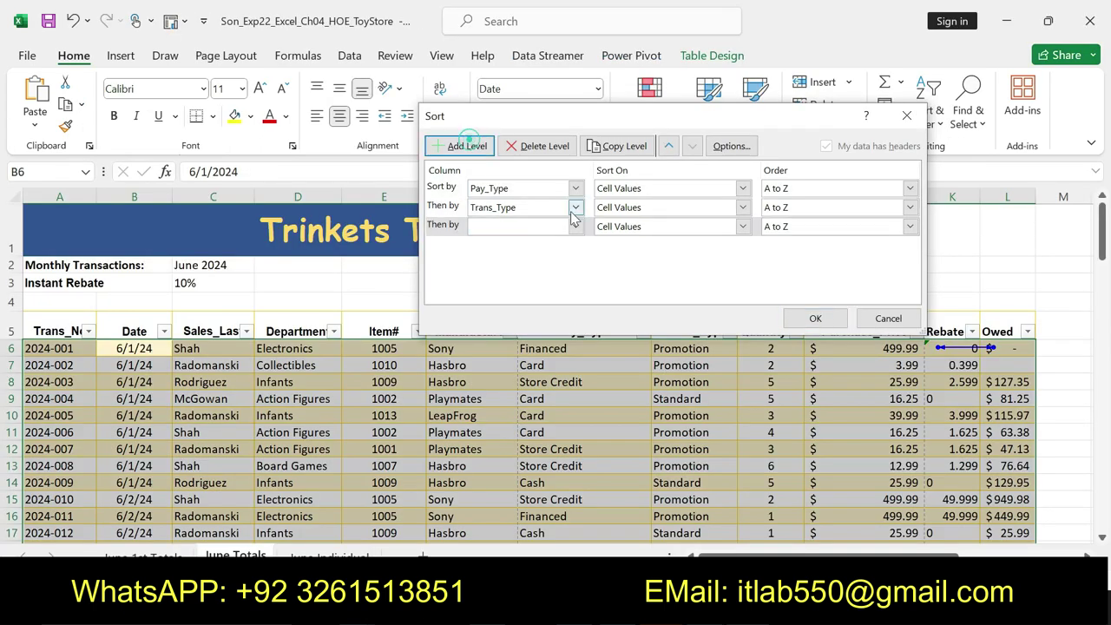
click(575, 226)
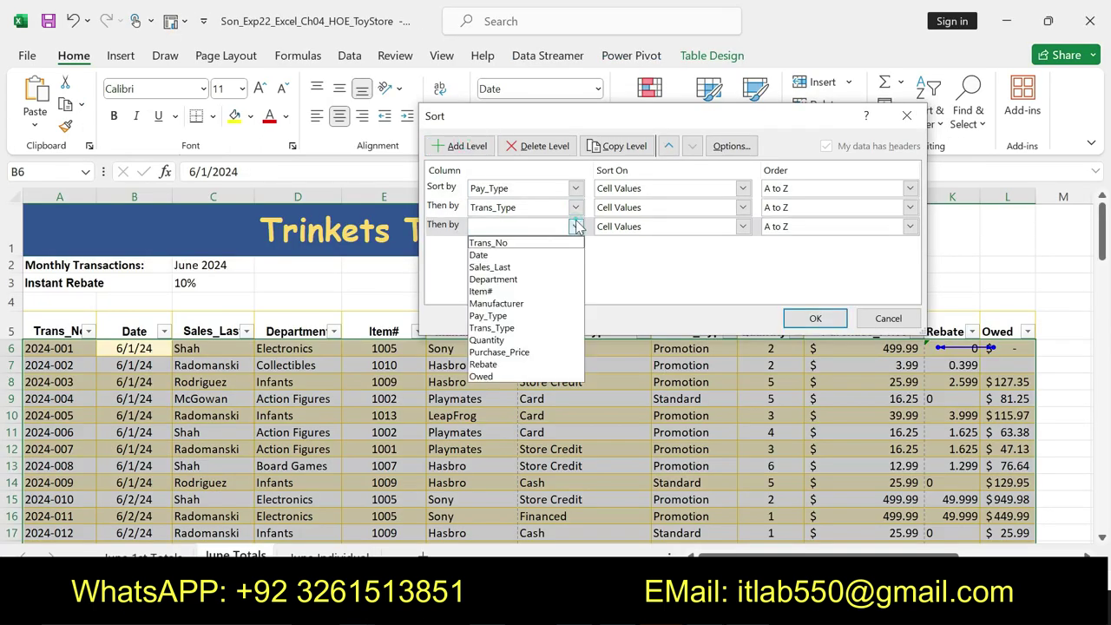
click(486, 376)
click(910, 226)
click(840, 250)
Read step 13's custom department order, Electronics through Board Games, in the Word instructions.
key(alt+Tab)
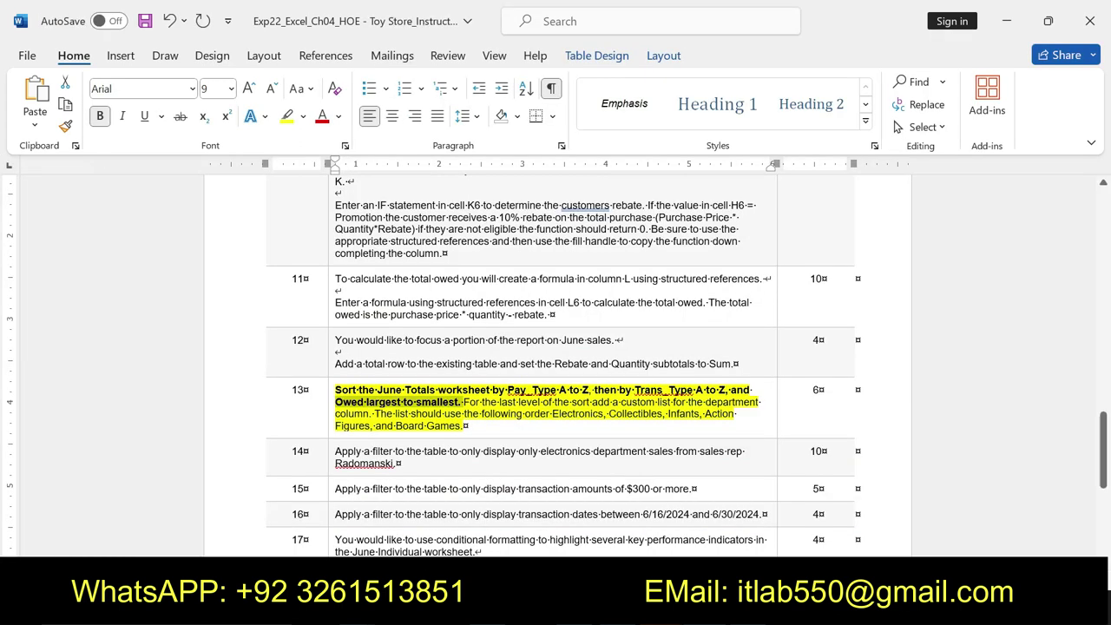
drag(482, 402, 673, 403)
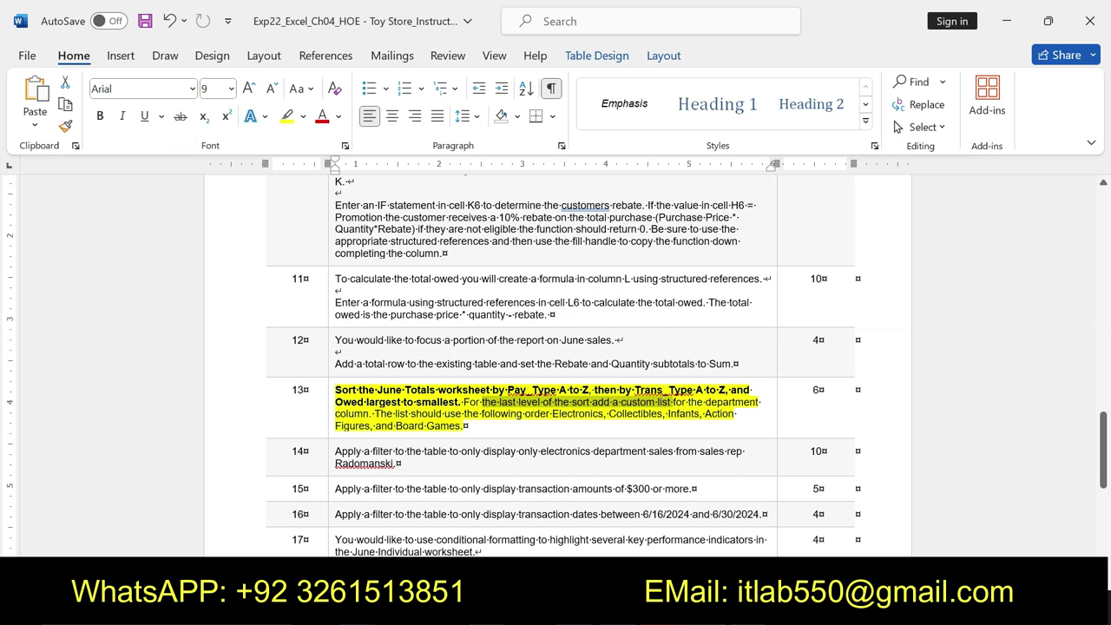
drag(464, 426, 552, 414)
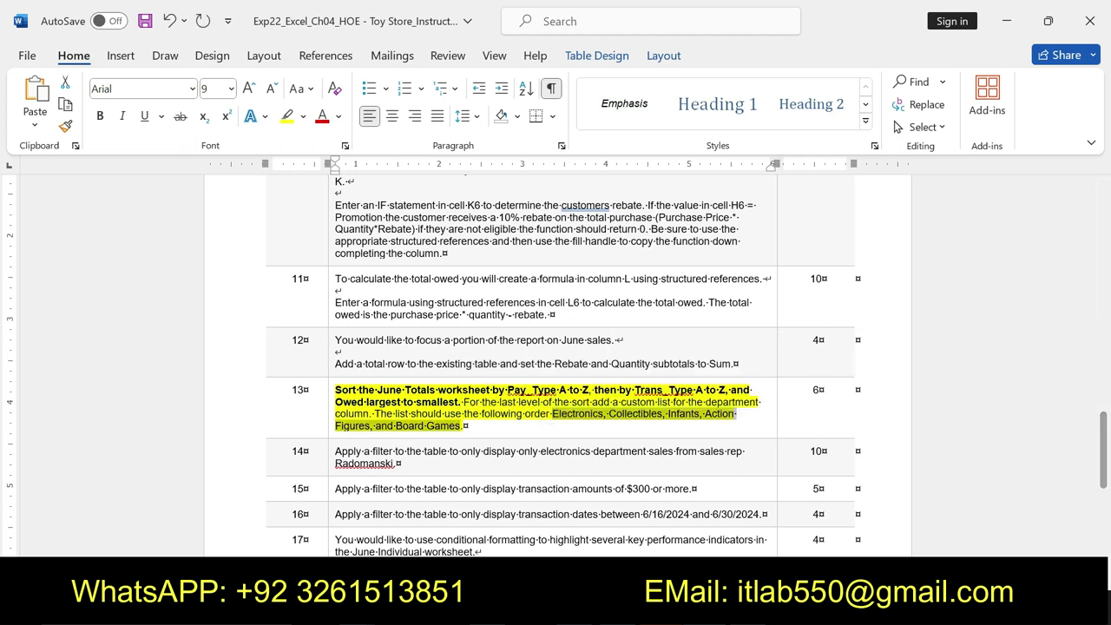
key(alt+Tab)
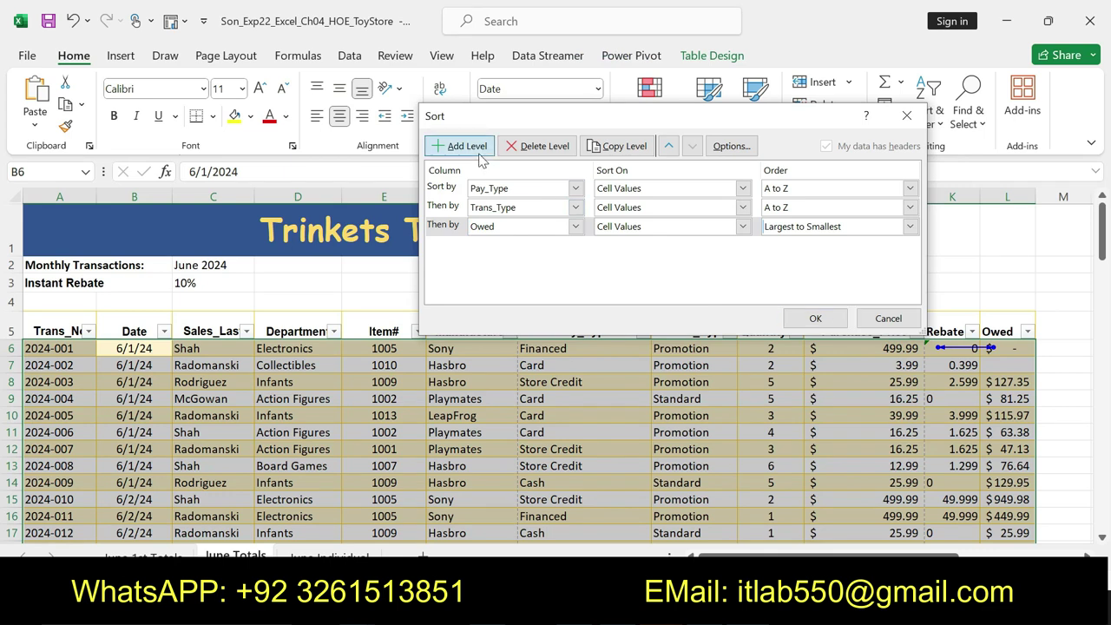
Add a Department level with custom list Electronics, Collectibles, Infants, Action Figures, Board Games and apply the sort.
click(462, 146)
click(575, 246)
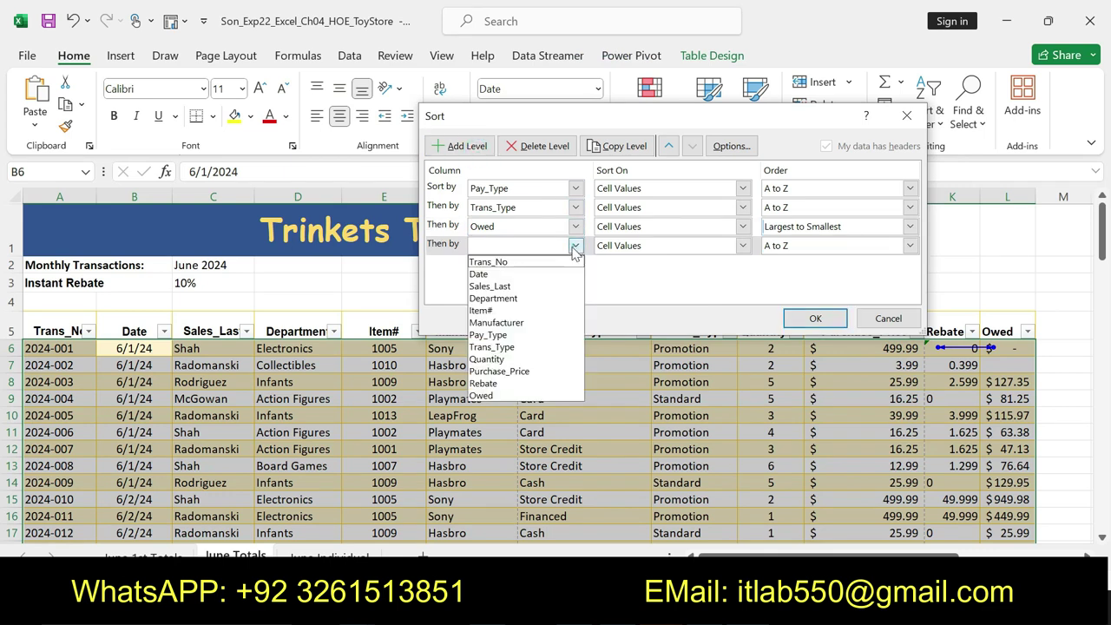
click(500, 298)
click(909, 246)
click(808, 285)
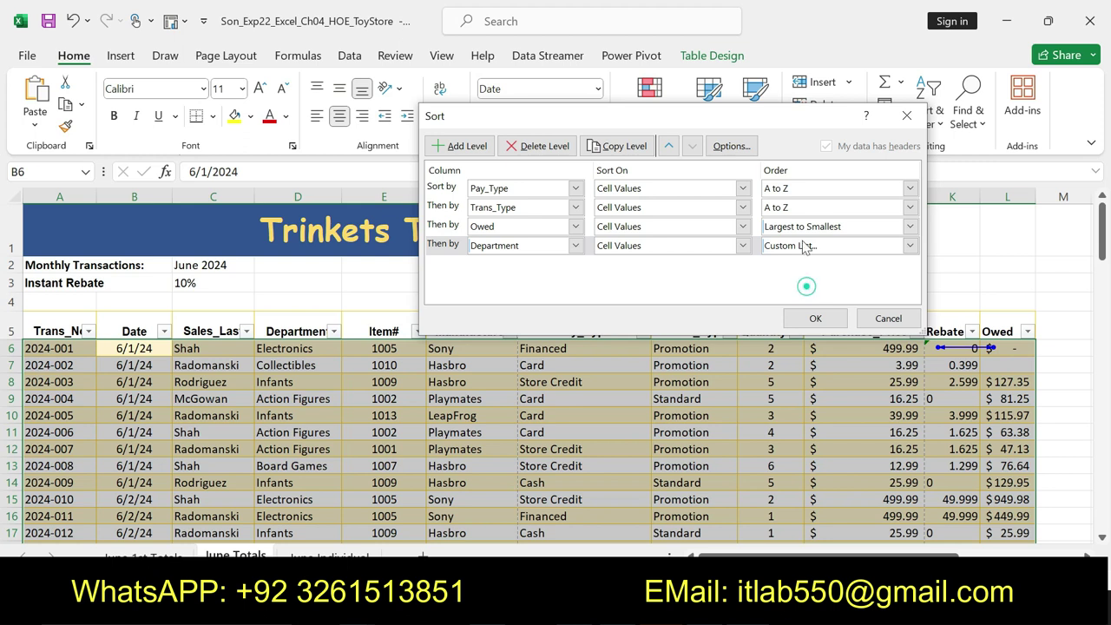
text(Electronics, Collectibles, Infants, Action Figures, and Board Games)
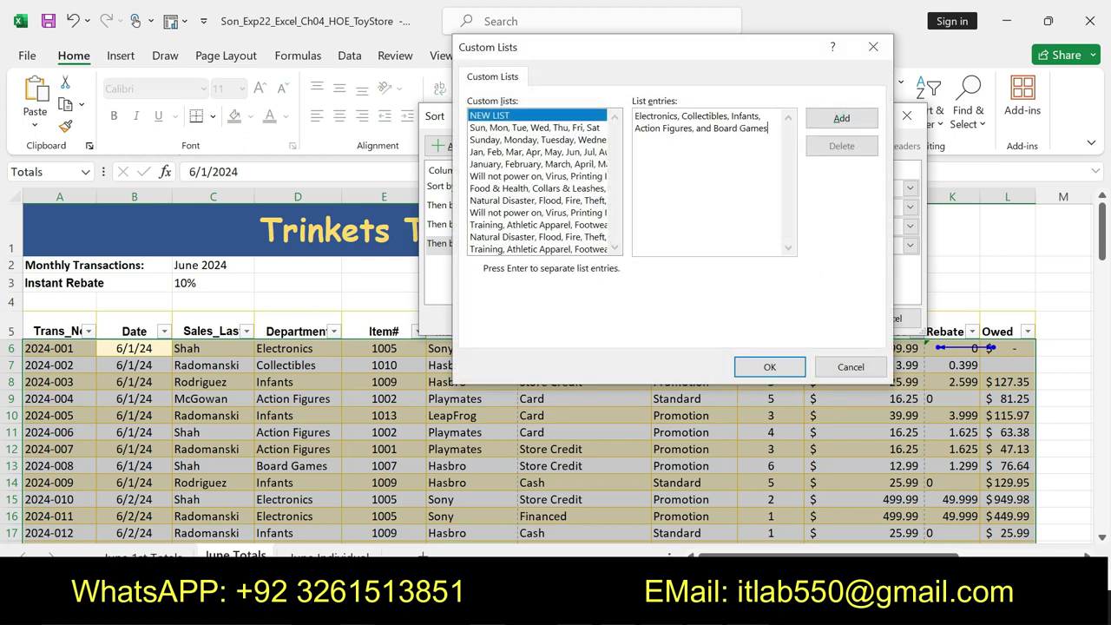
click(839, 117)
click(769, 367)
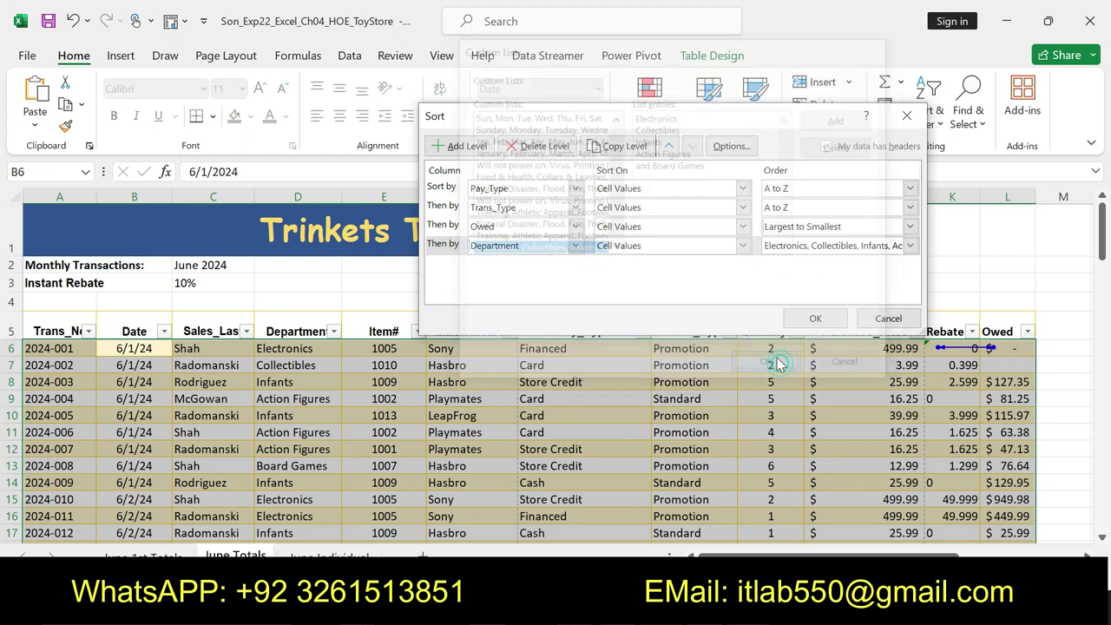
click(812, 317)
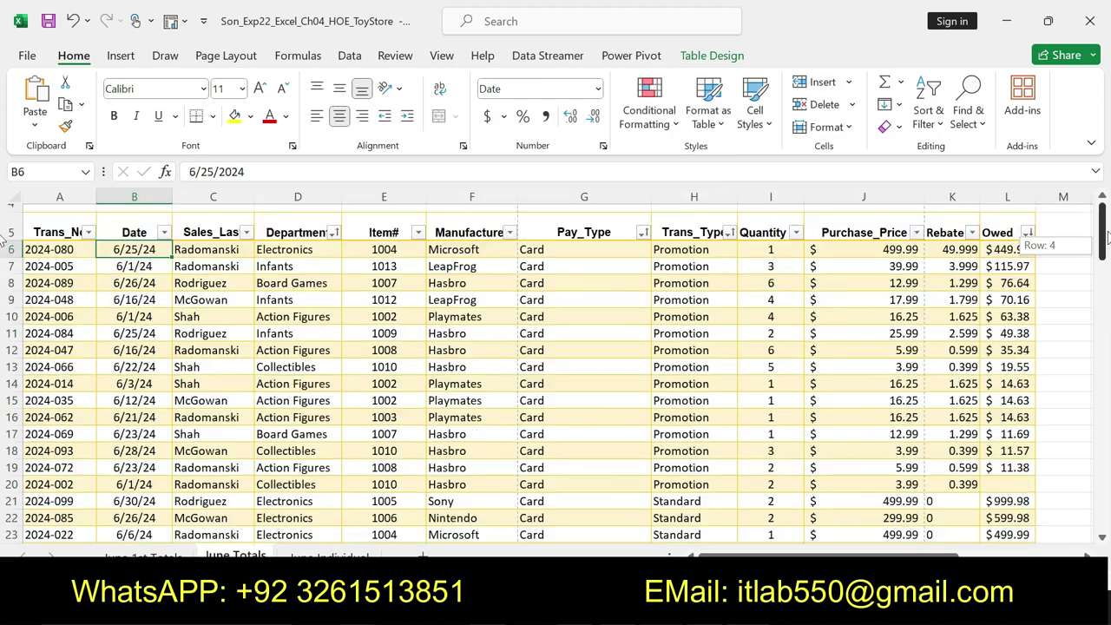
drag(1102, 246, 1102, 227)
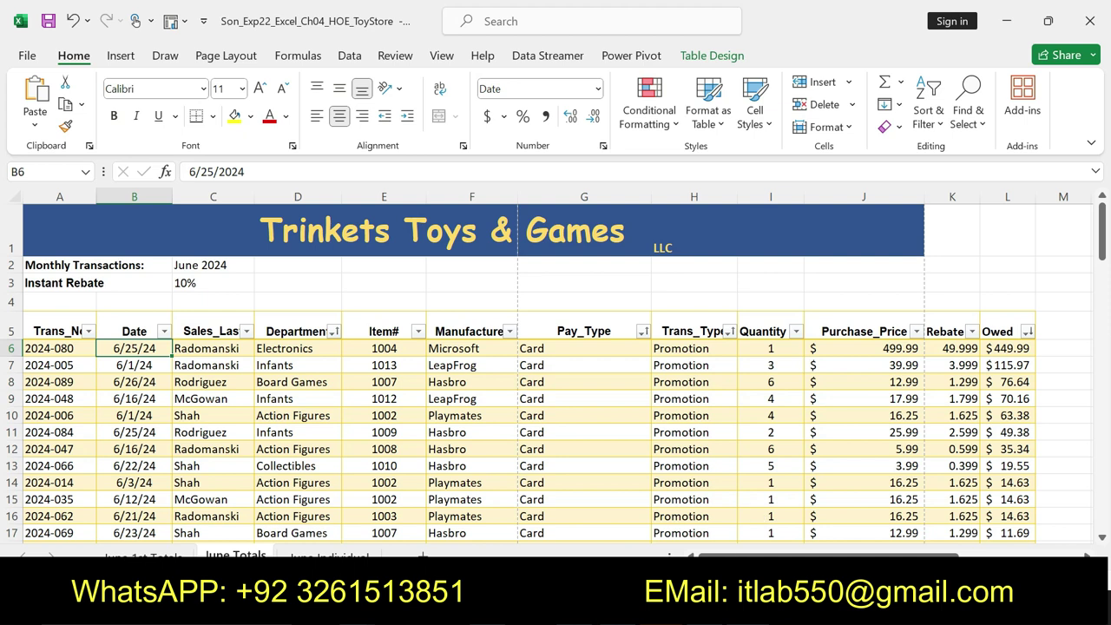
key(alt+Tab)
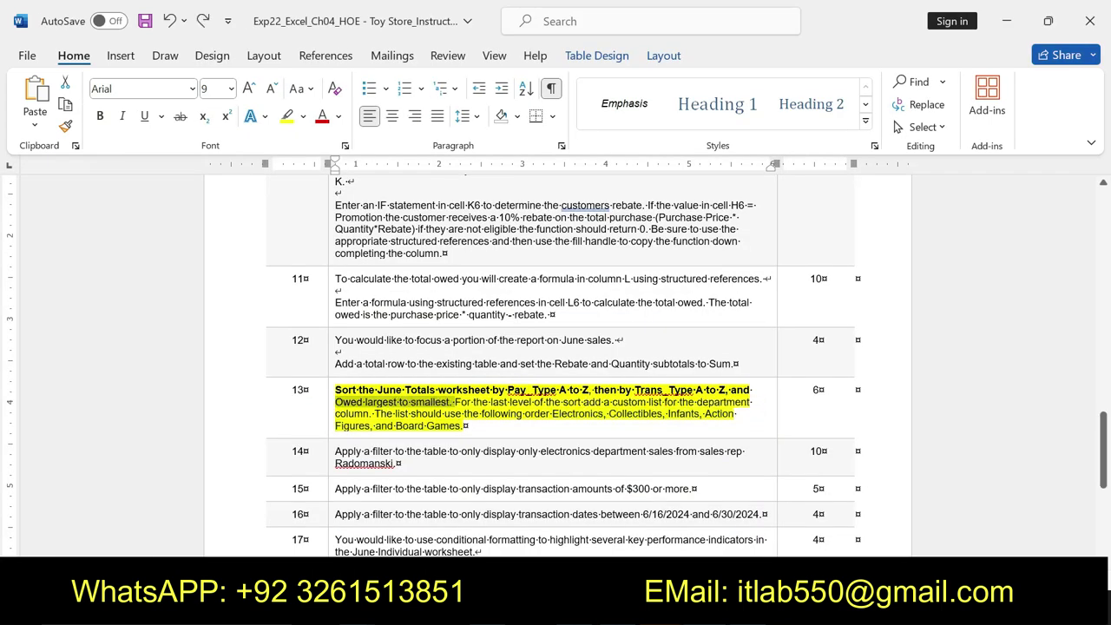
Undo step 13's formatting and make step 14 bold, centered and highlighted yellow.
key(ctrl+z)
key(ctrl+z)
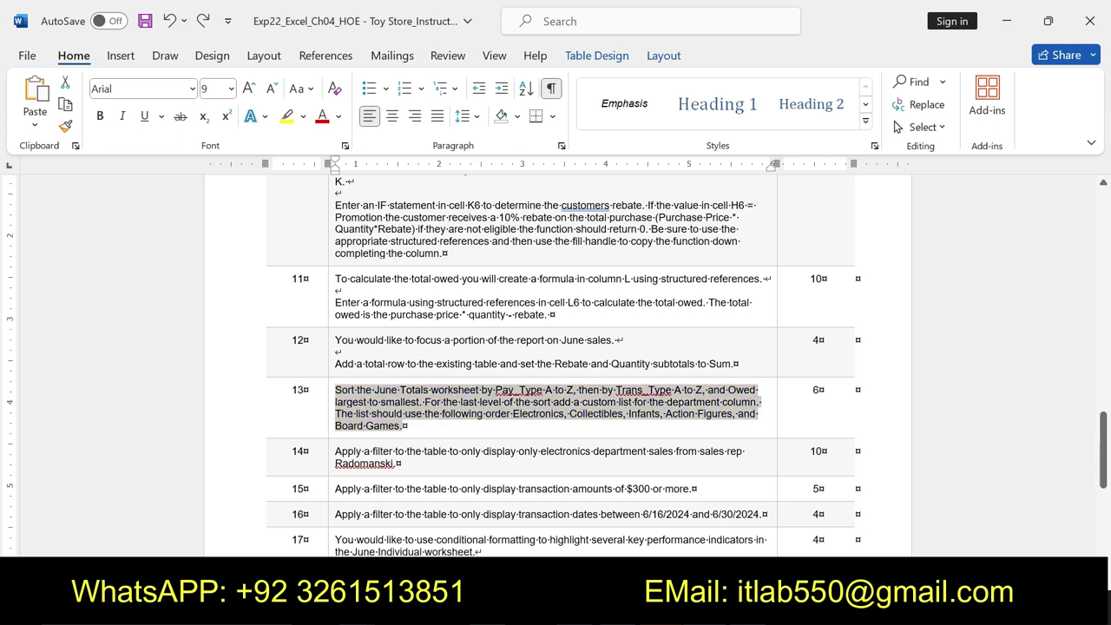
click(331, 452)
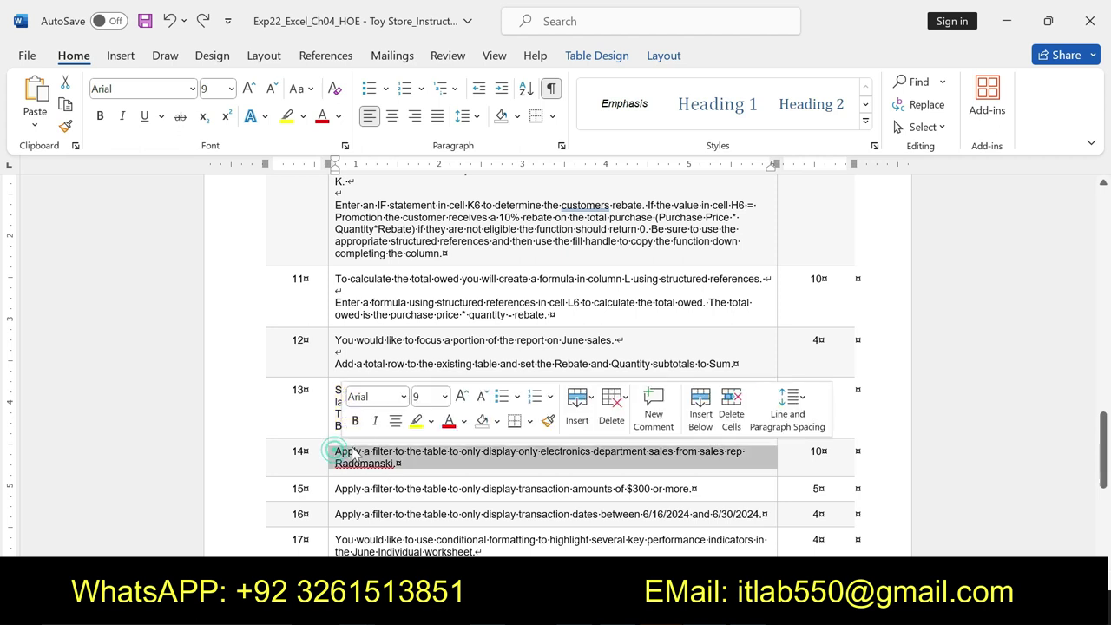
click(355, 421)
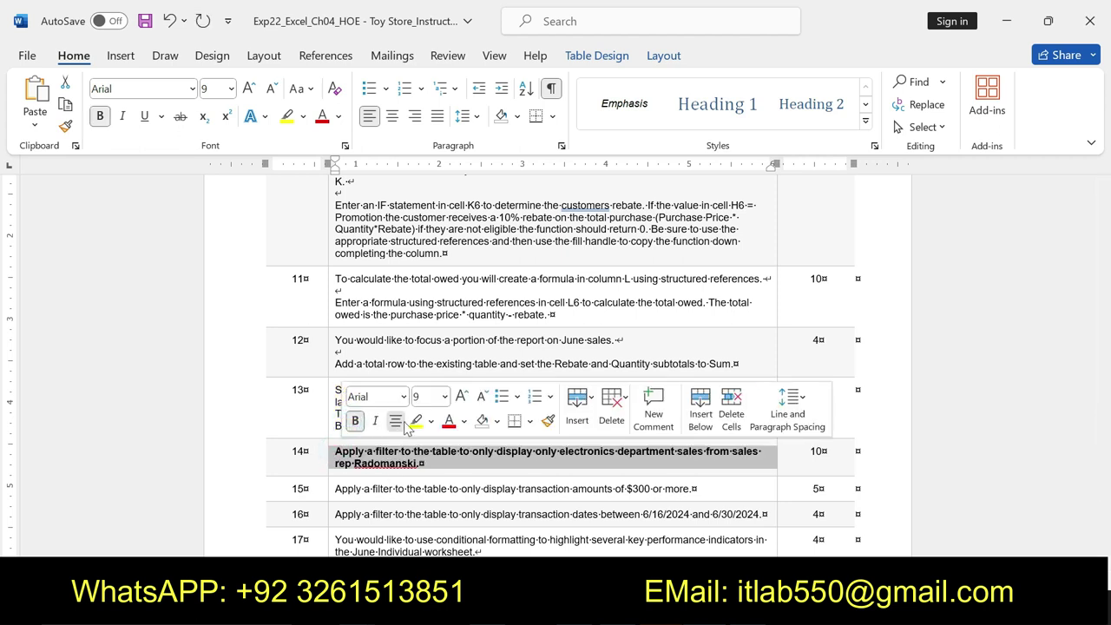
click(395, 420)
click(338, 451)
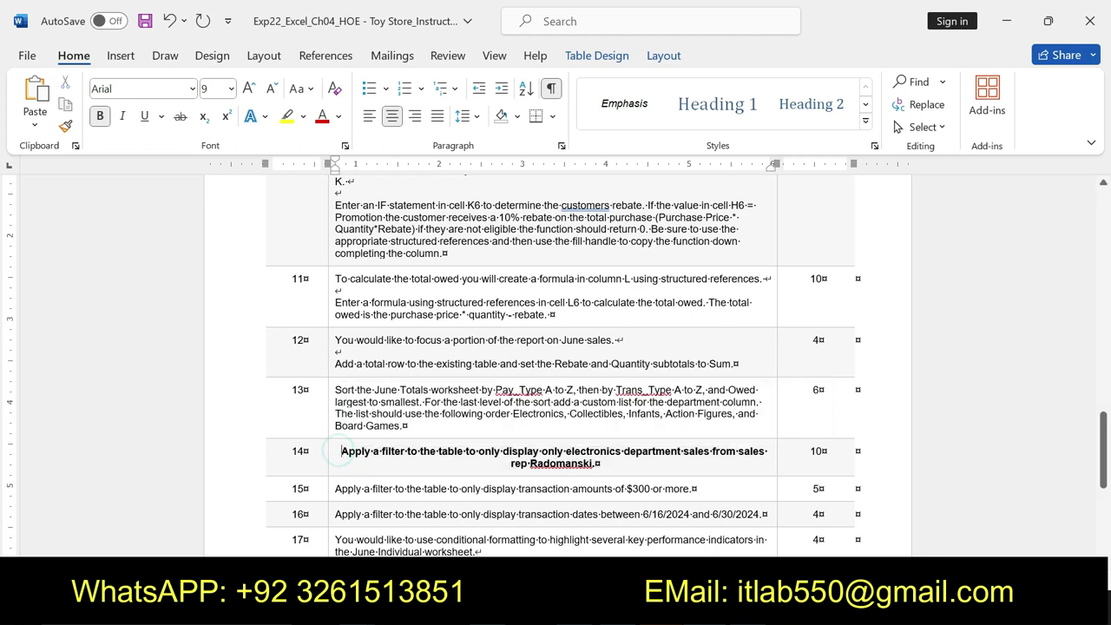
click(334, 451)
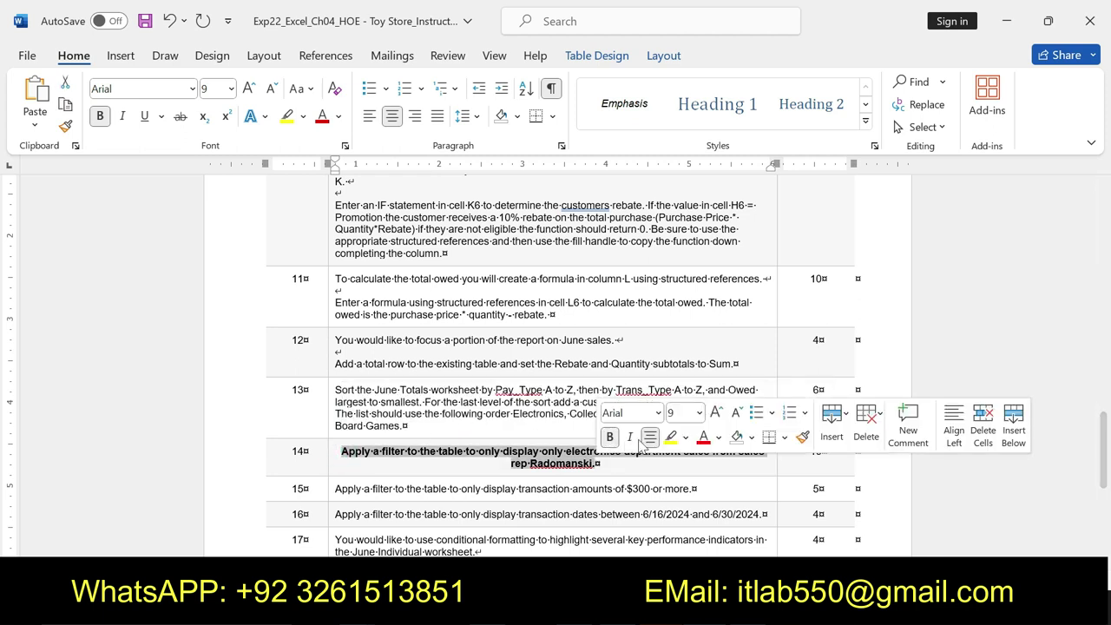
click(671, 437)
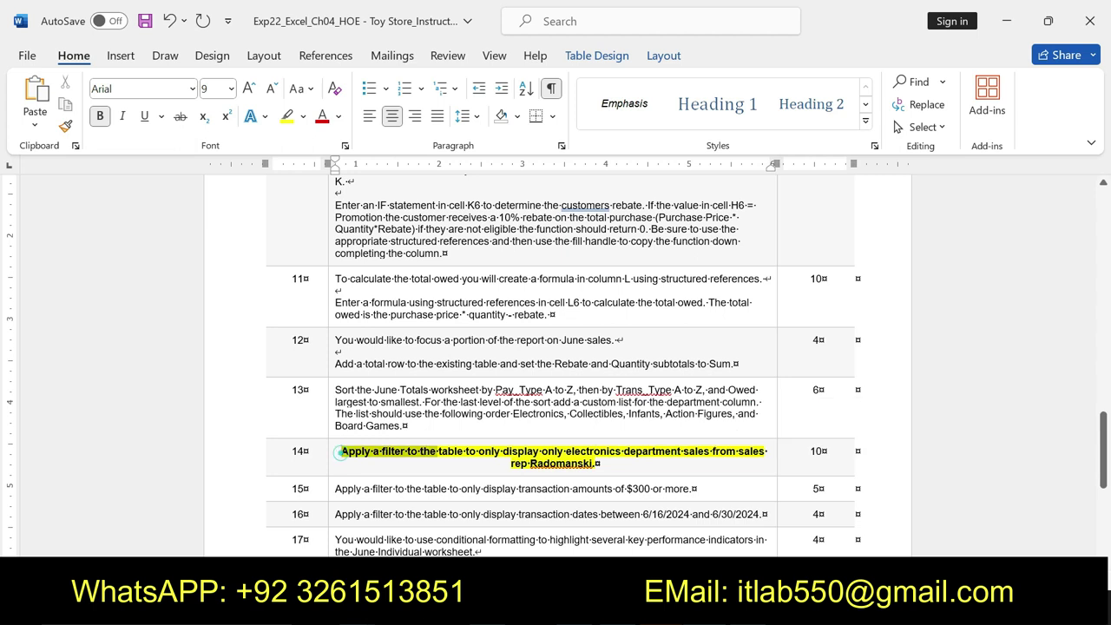
click(341, 455)
drag(340, 455, 599, 463)
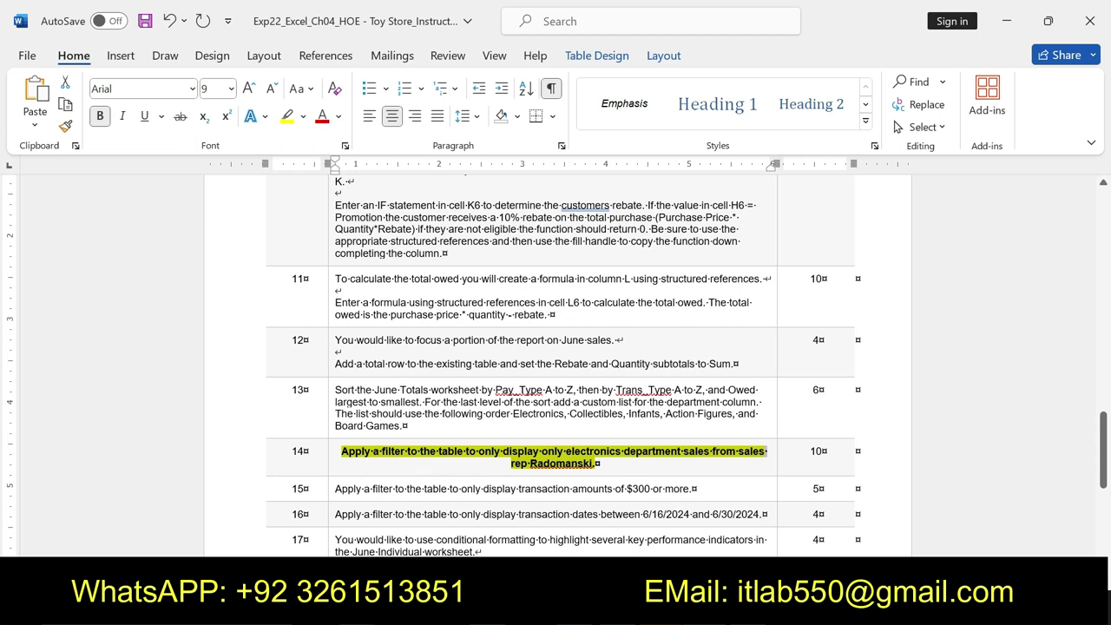
Switch between Excel and the Word instructions, ending on the June Totals workbook.
key(alt+Tab)
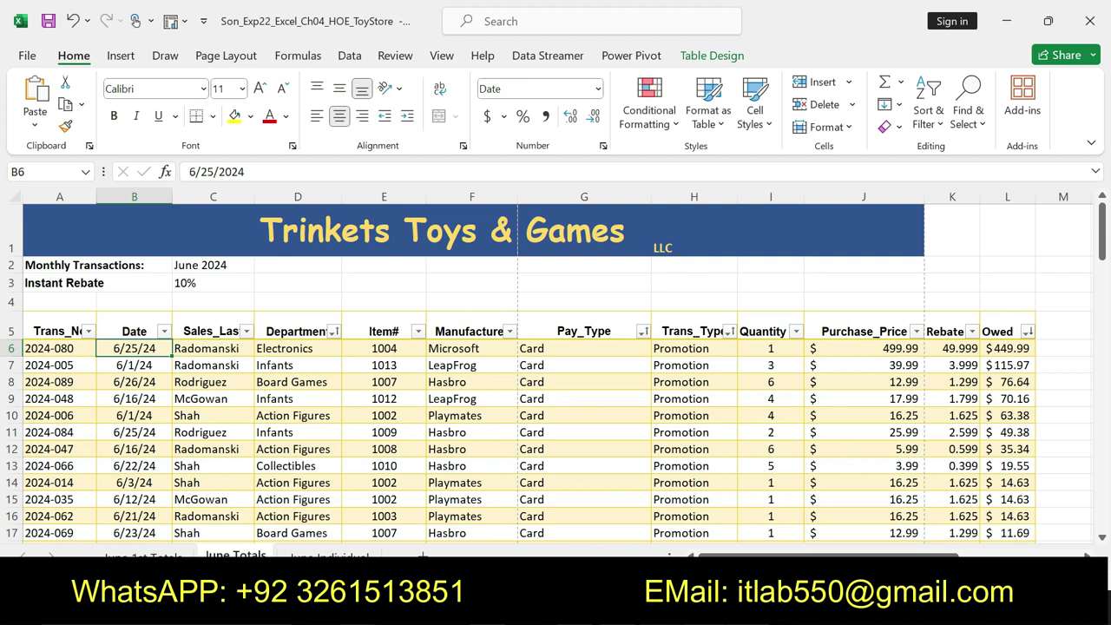
key(alt+Tab)
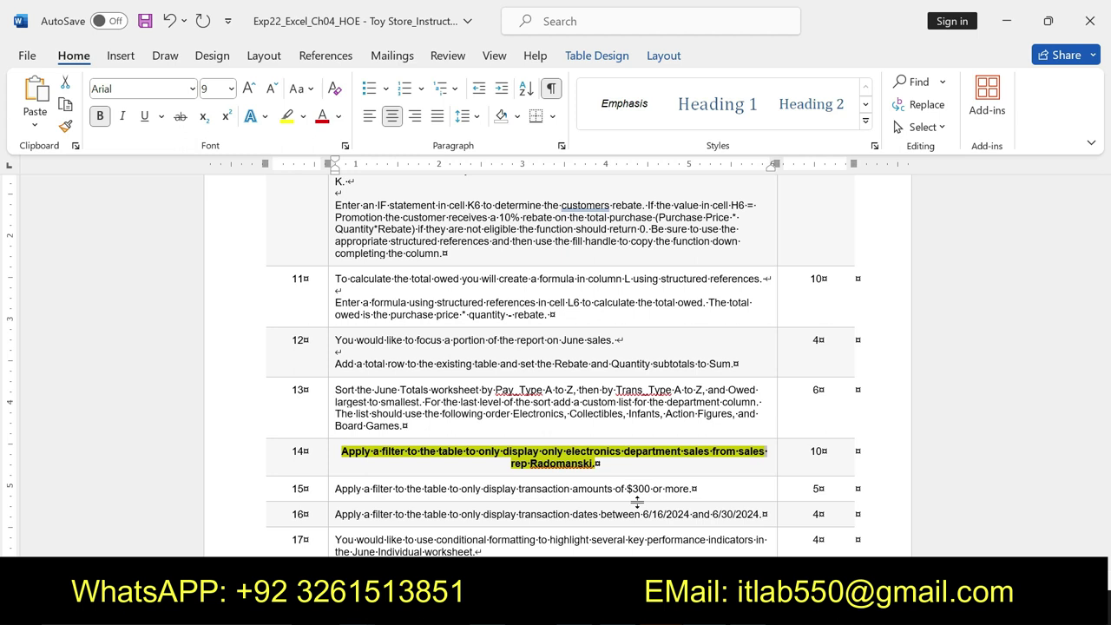
key(alt+Tab)
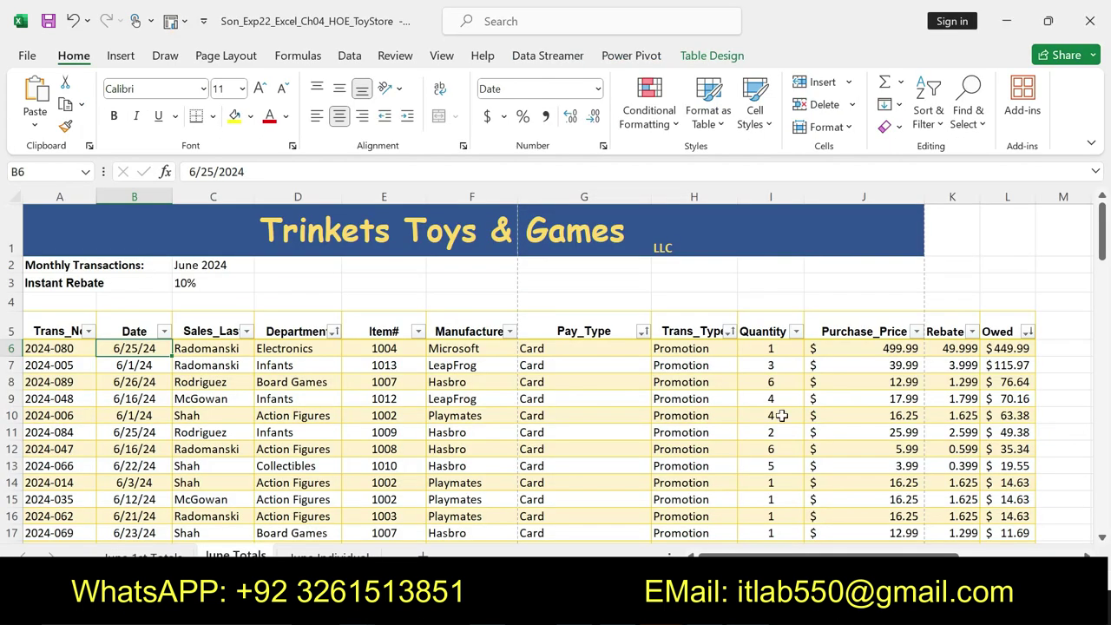
Filter the Department column to show only Electronics, checking the Word instructions midway.
click(331, 332)
click(139, 403)
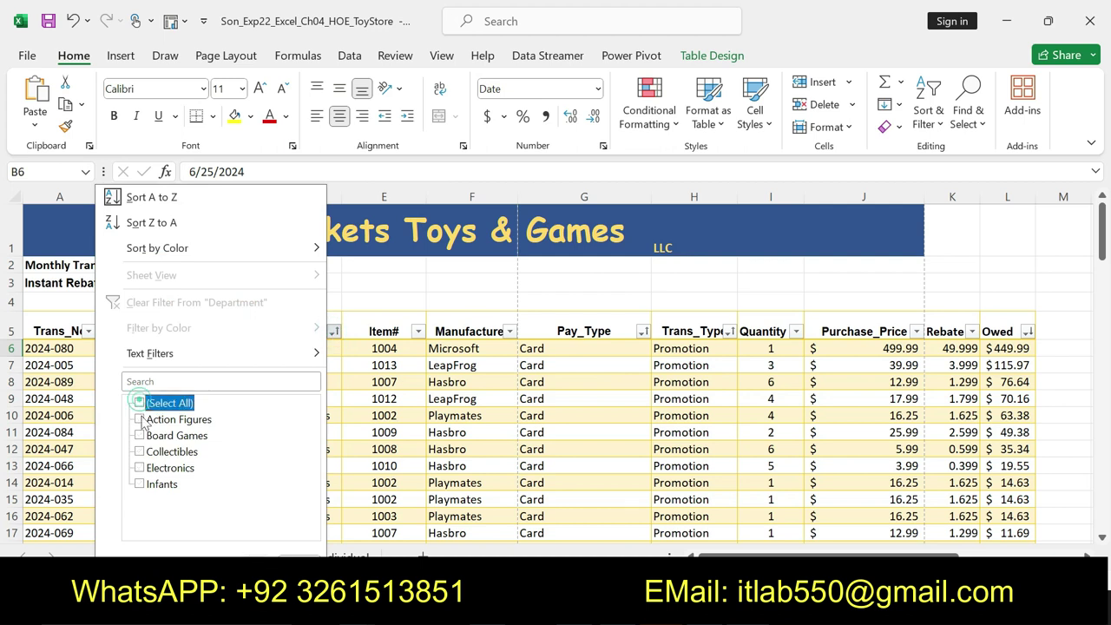
click(139, 467)
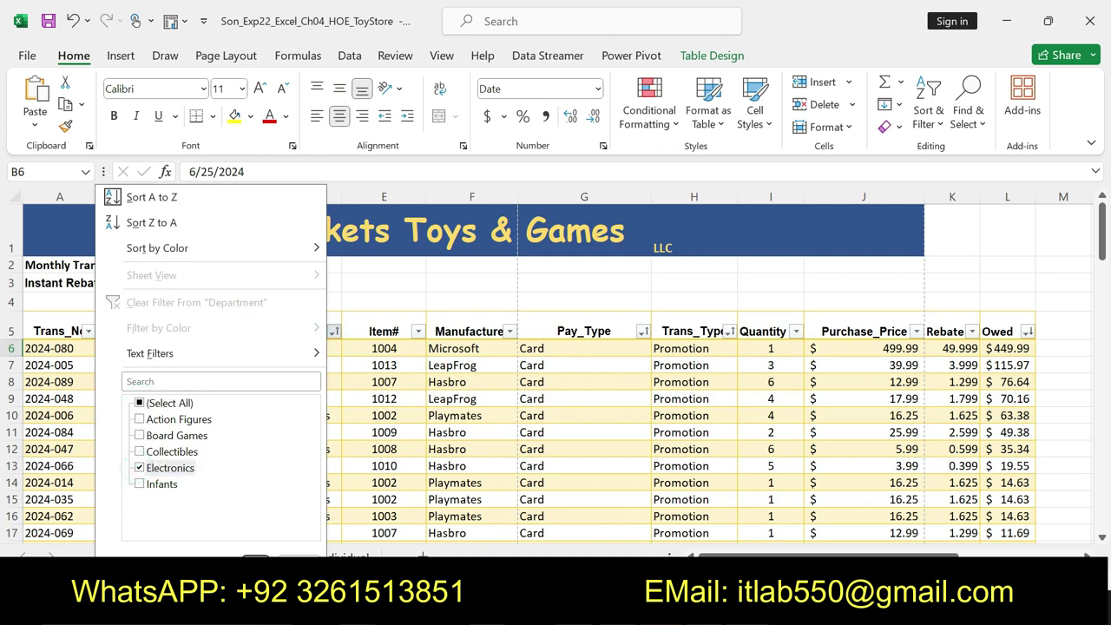
key(alt+Tab)
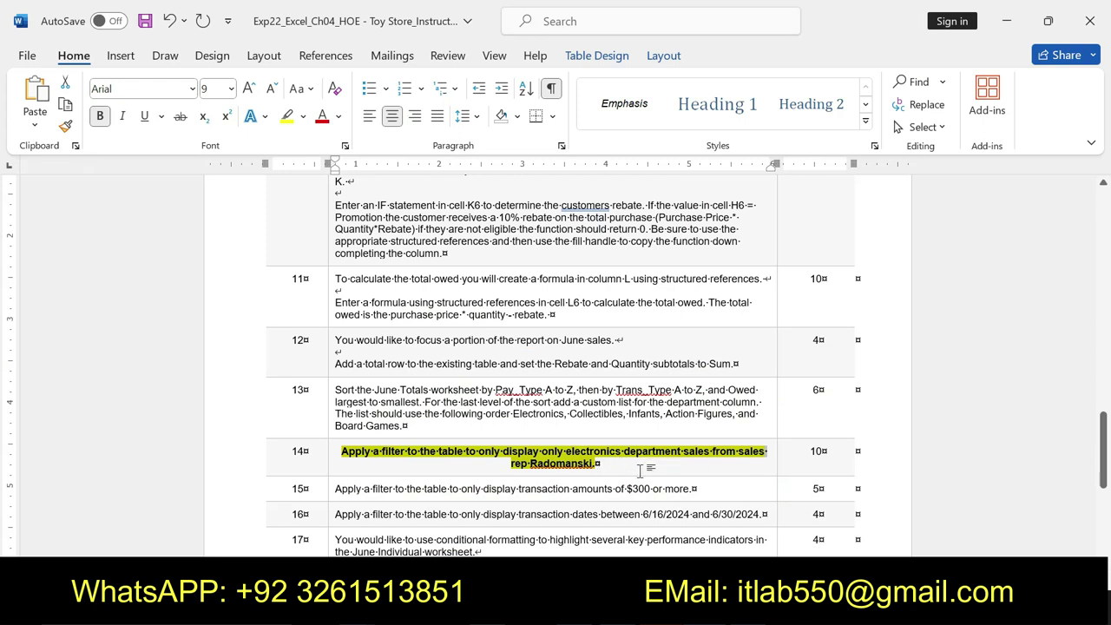
key(alt+Tab)
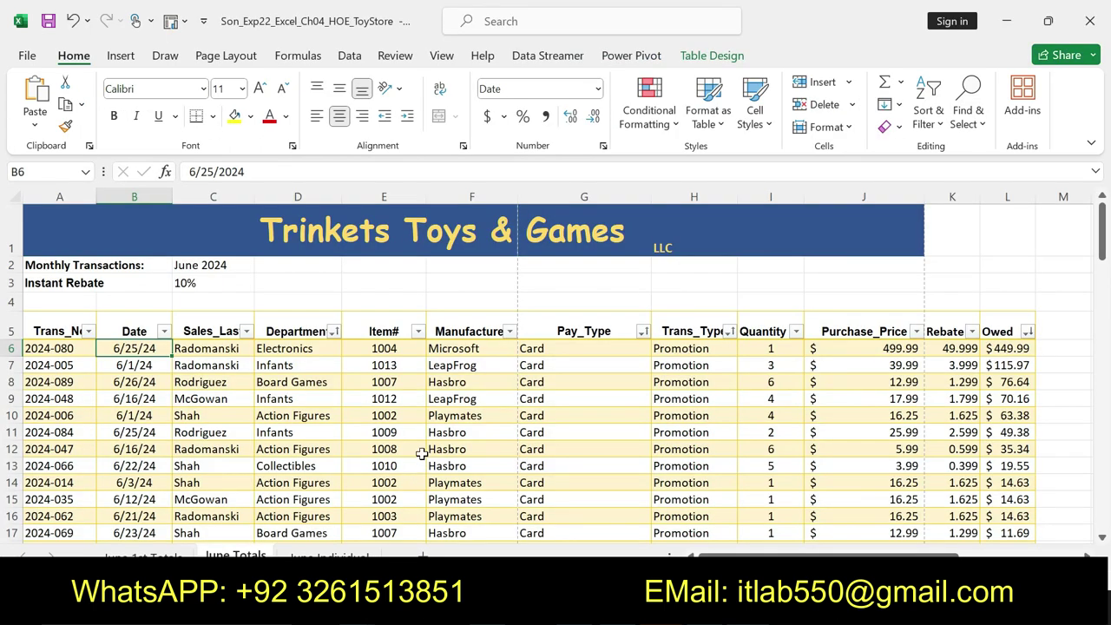
click(337, 336)
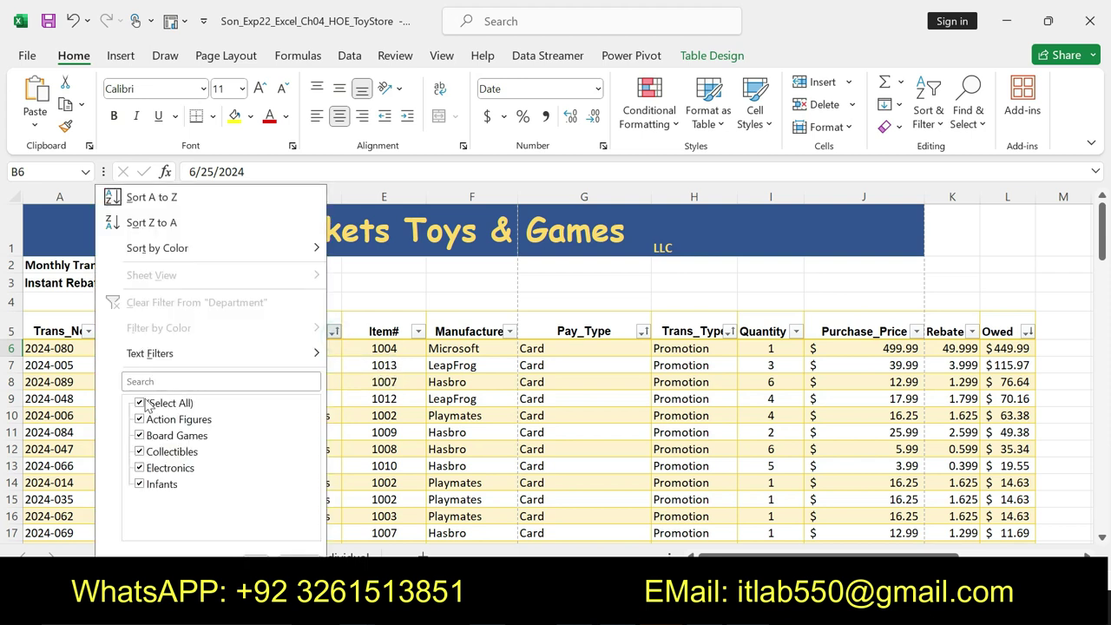
click(138, 402)
click(139, 467)
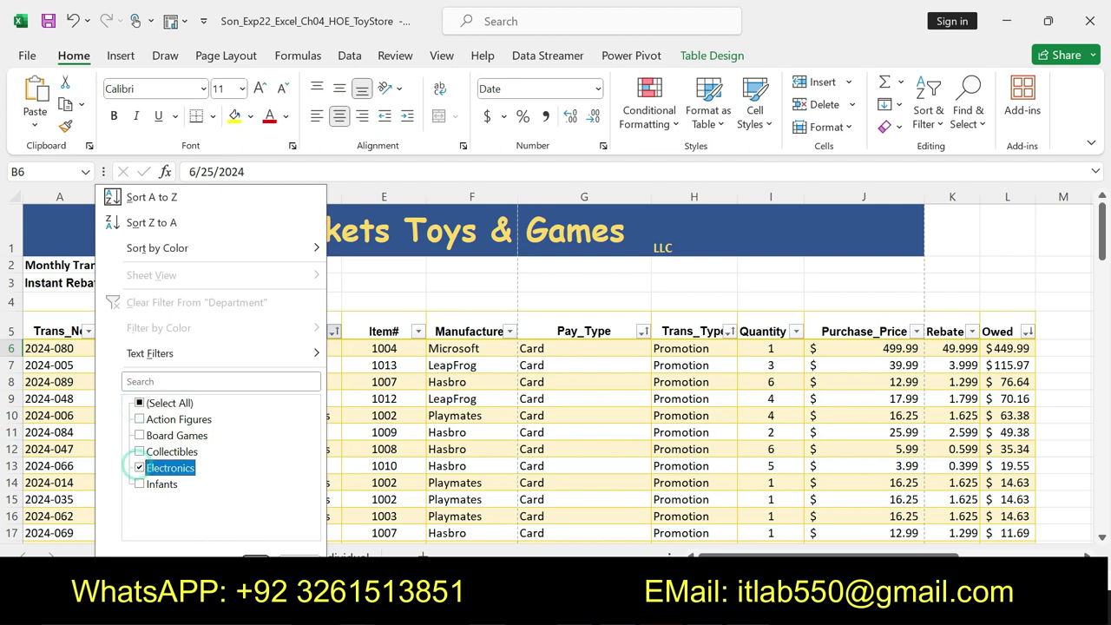
key(Return)
Deselect step 14 in Word and return to the Electronics-only Excel table.
key(alt+Tab)
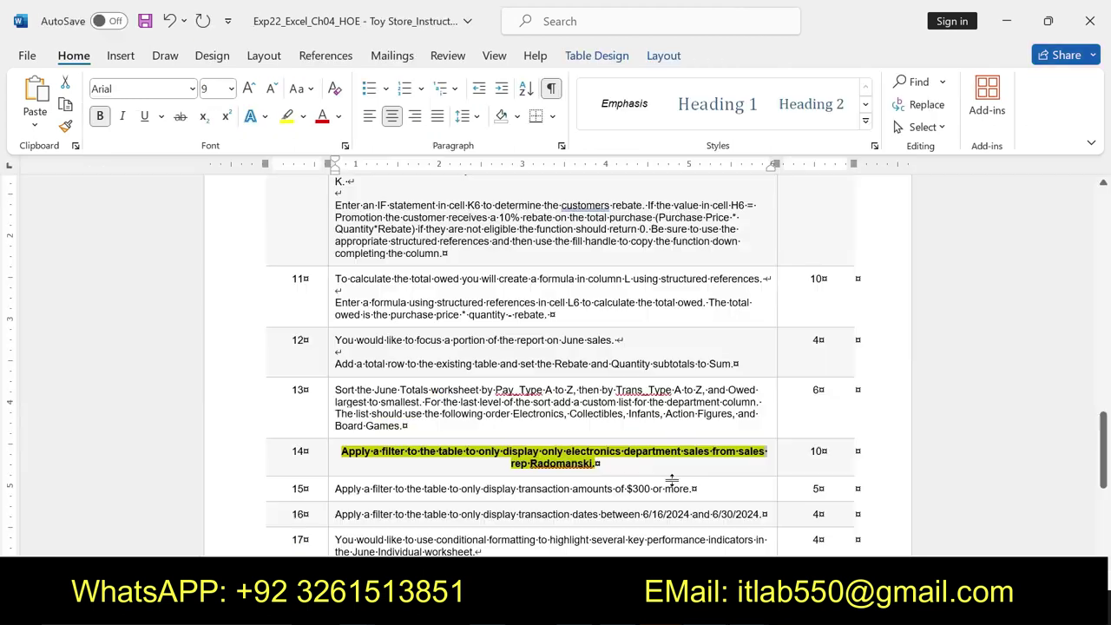
click(638, 462)
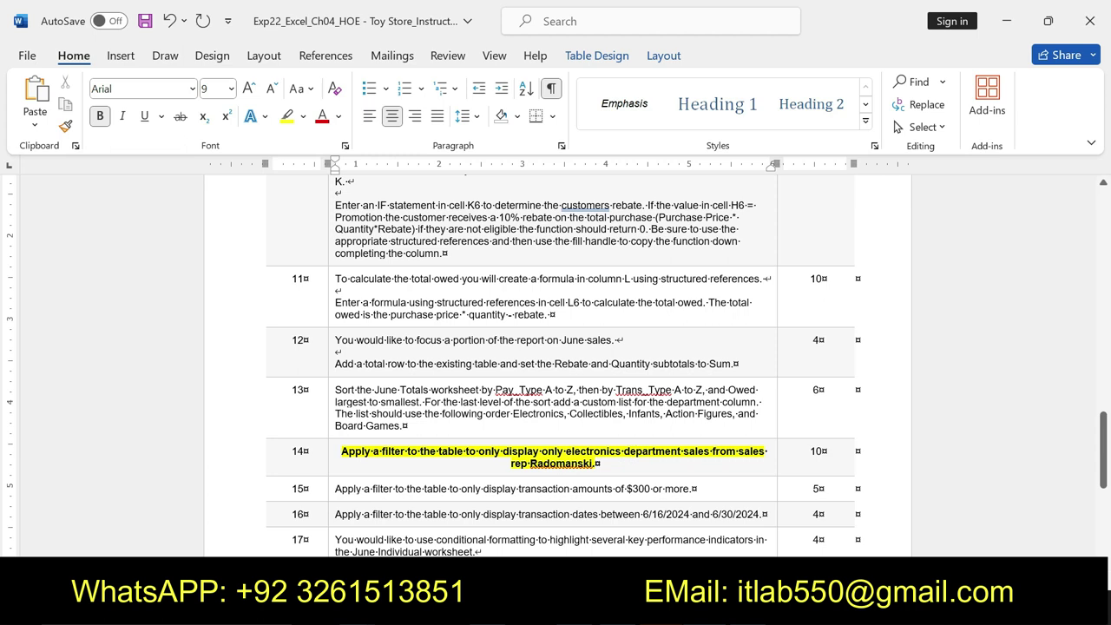
key(alt+Tab)
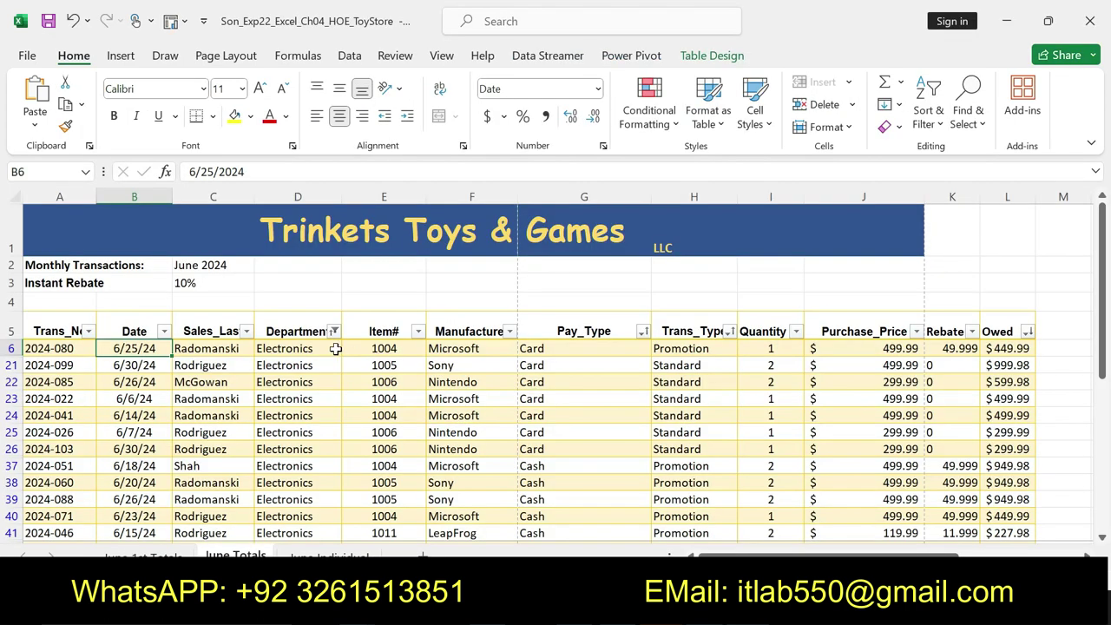
Filter the Sales_Last column to Radomanski only, then switch to the Word instructions.
click(246, 331)
double_click(53, 404)
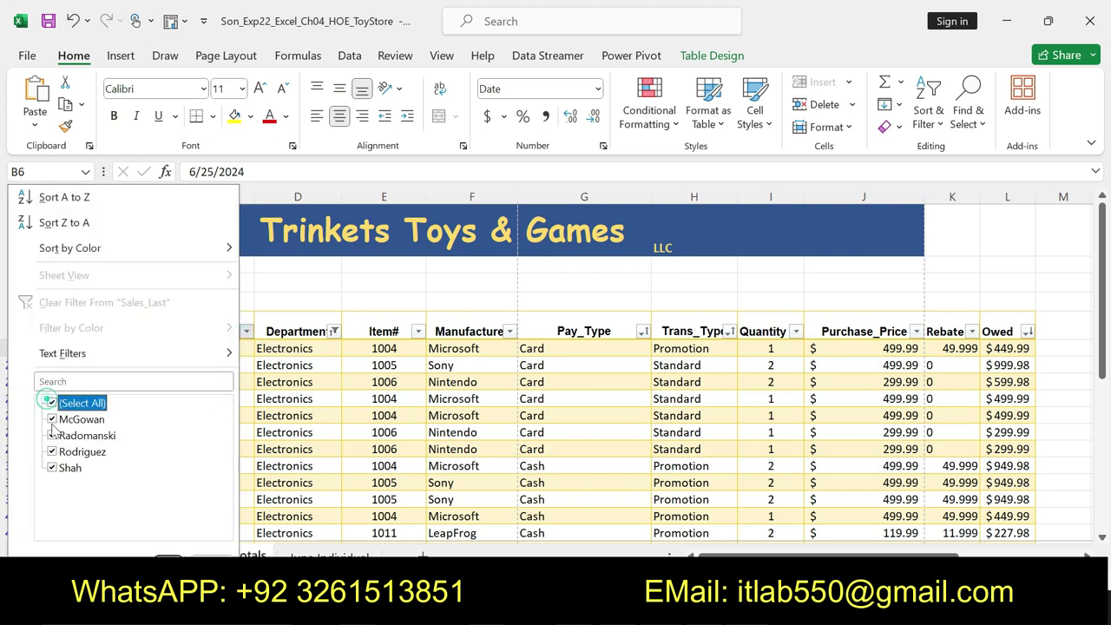
click(52, 404)
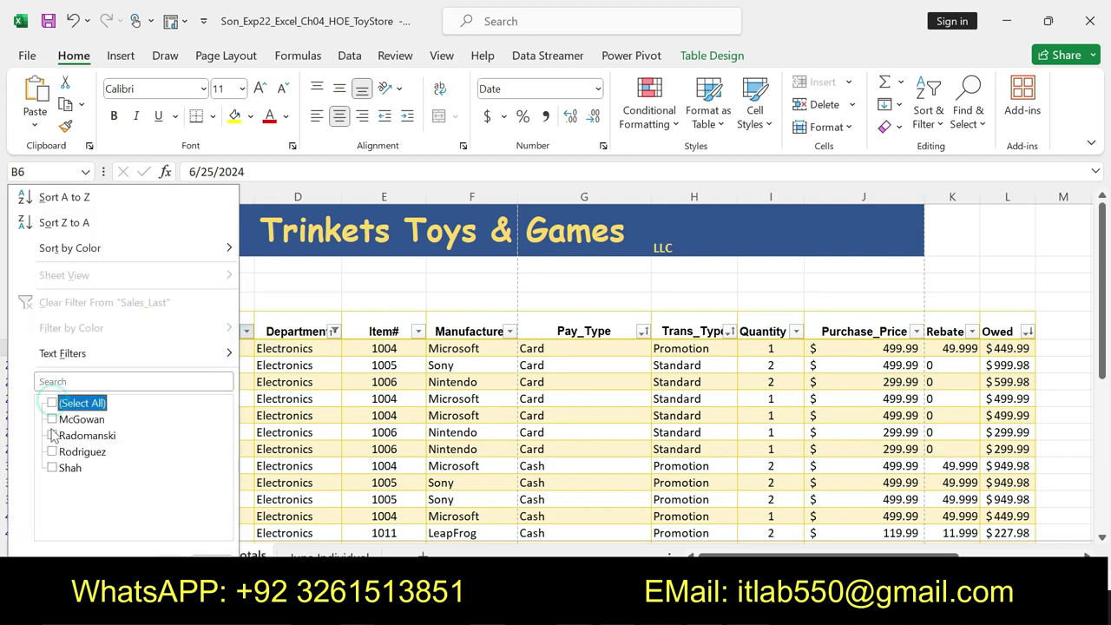
click(52, 435)
click(167, 560)
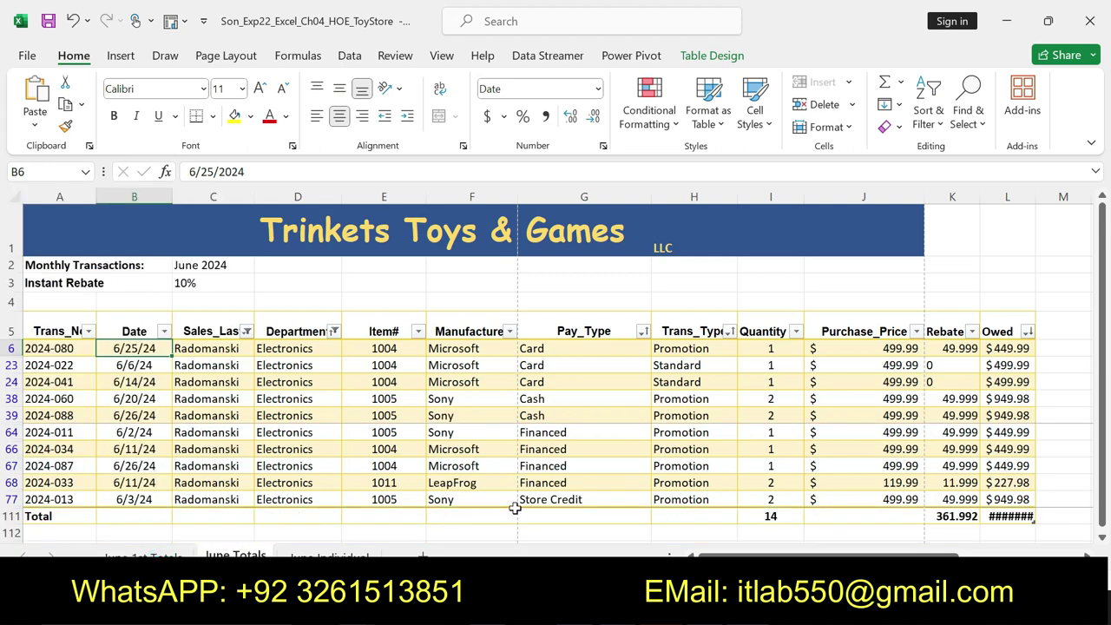
key(alt+Tab)
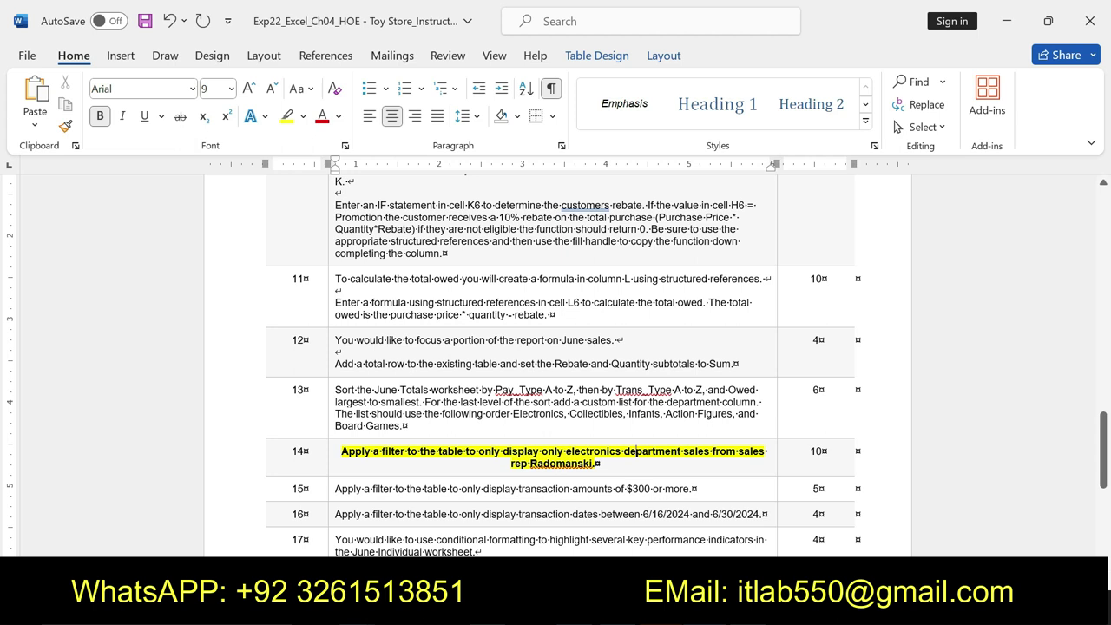
Undo step 14's highlight and make step 15's $300-or-more instruction bold and yellow.
key(ctrl+z)
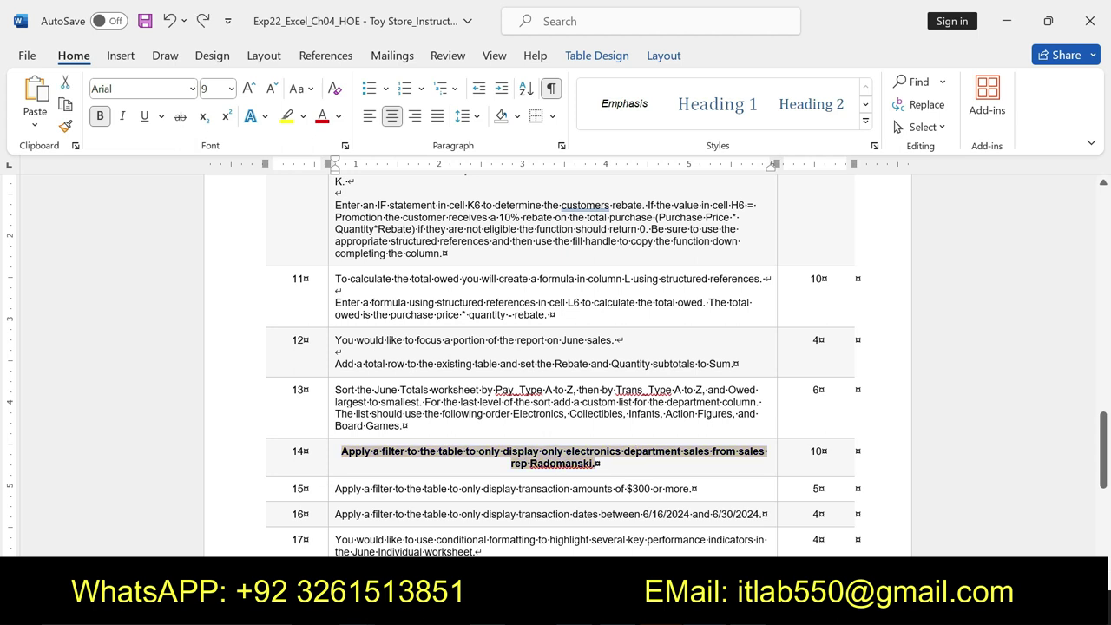
drag(335, 489, 690, 488)
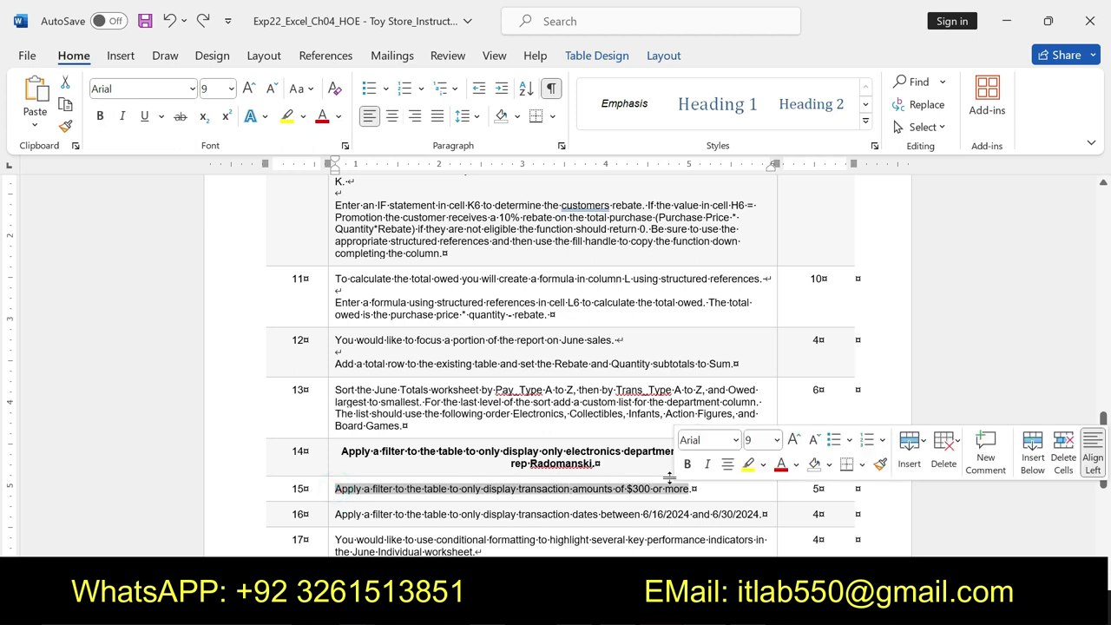
click(687, 464)
click(748, 464)
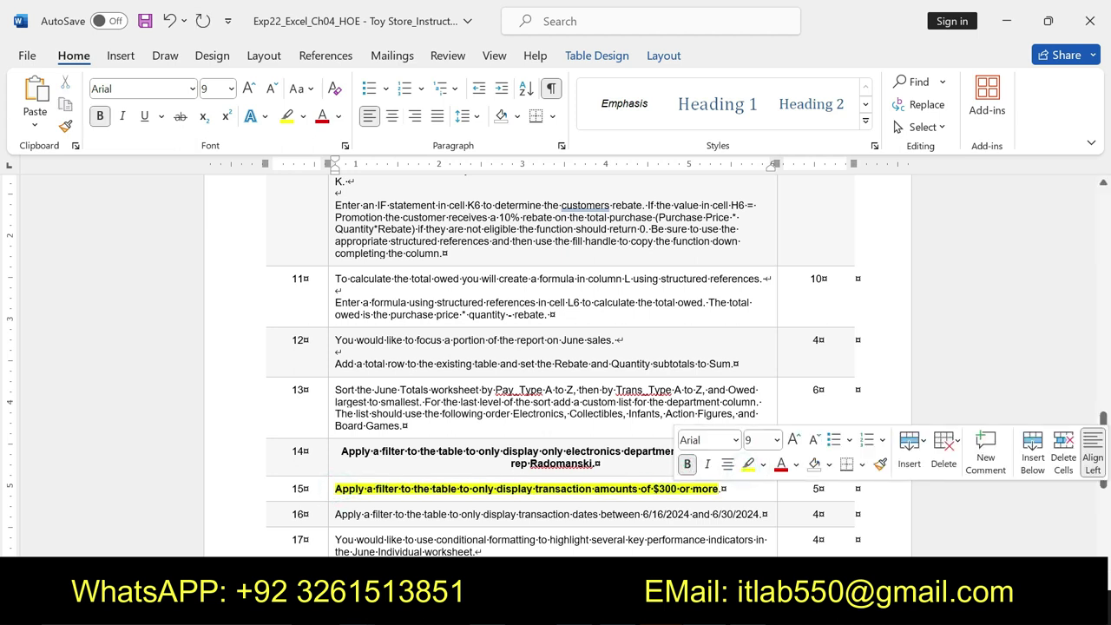
drag(335, 489, 693, 489)
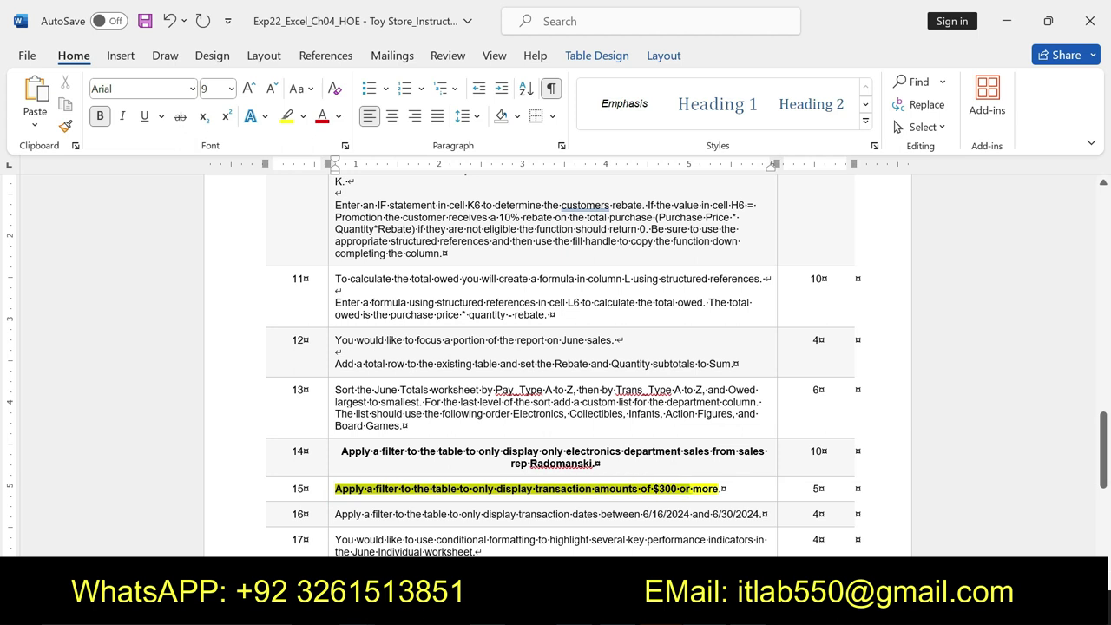
key(alt+Tab)
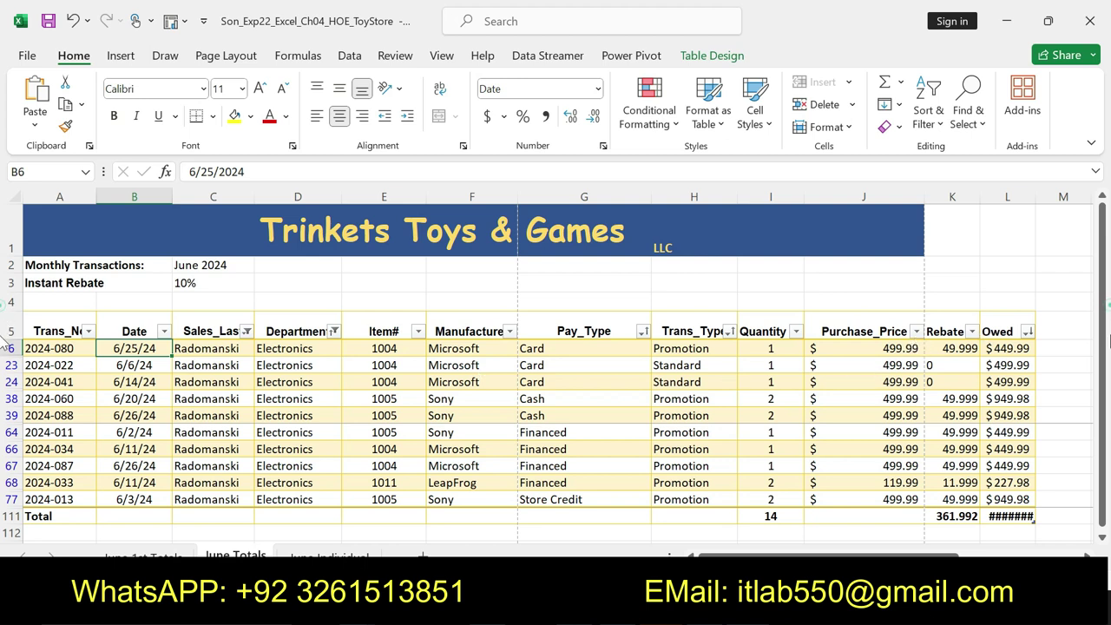
Open the Purchase_Price filter options and recheck step 15's $300 threshold in Word.
drag(1106, 335, 1106, 335)
key(alt+Tab)
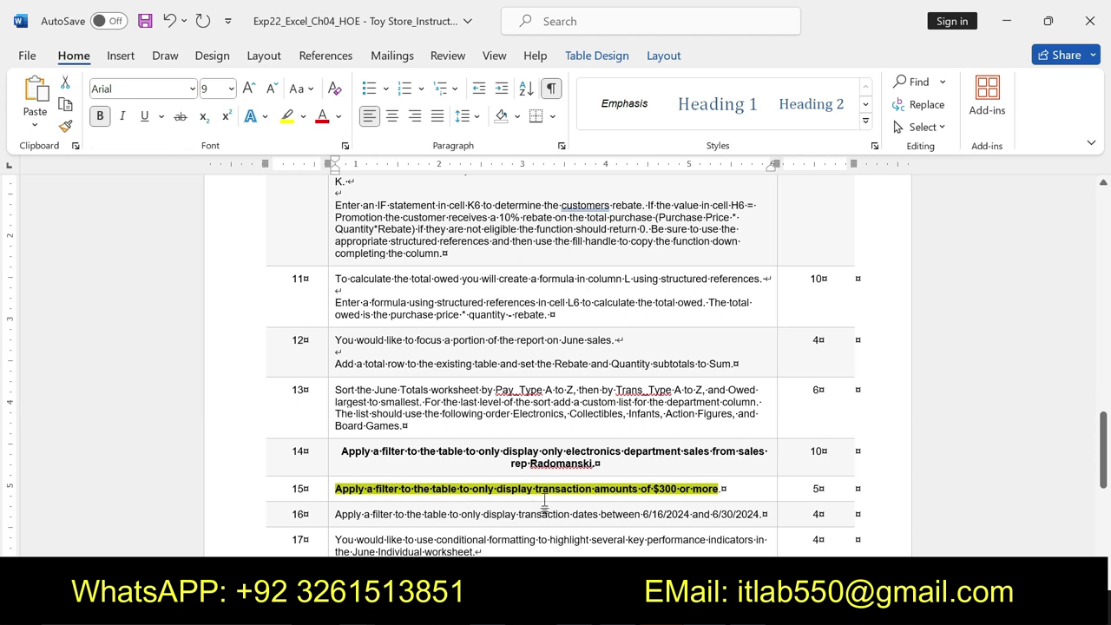
key(alt+Tab)
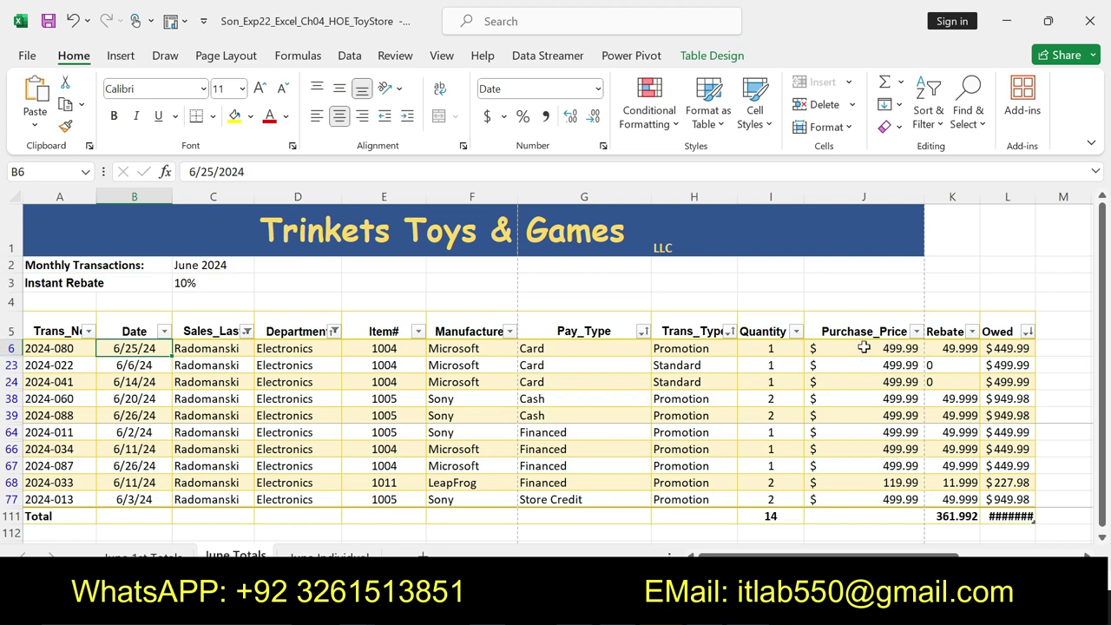
click(916, 332)
click(916, 331)
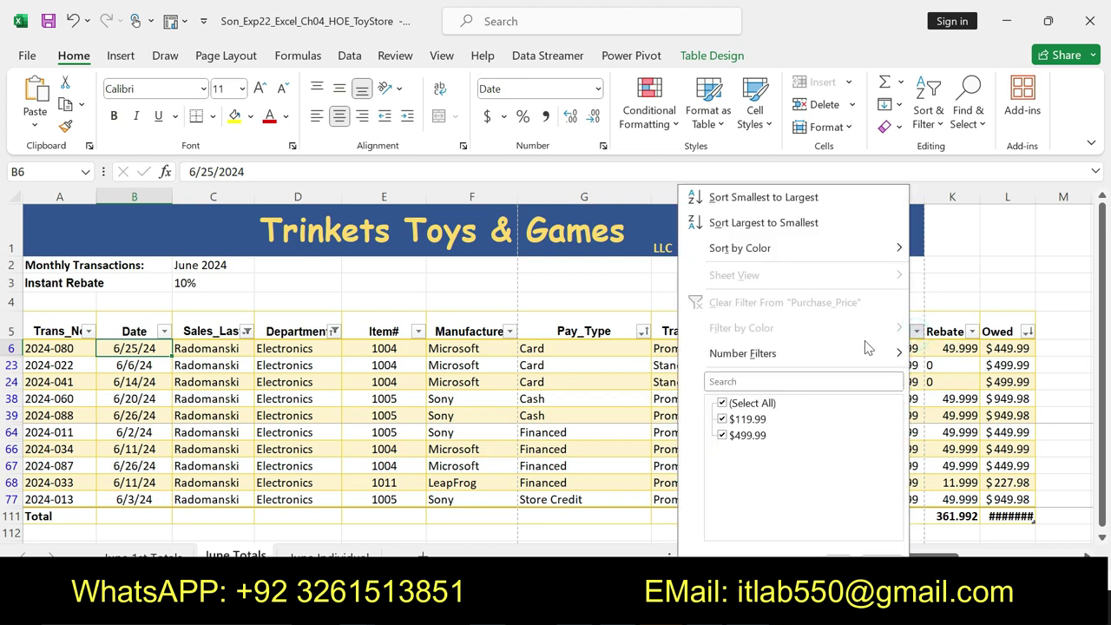
mouse_move(743, 354)
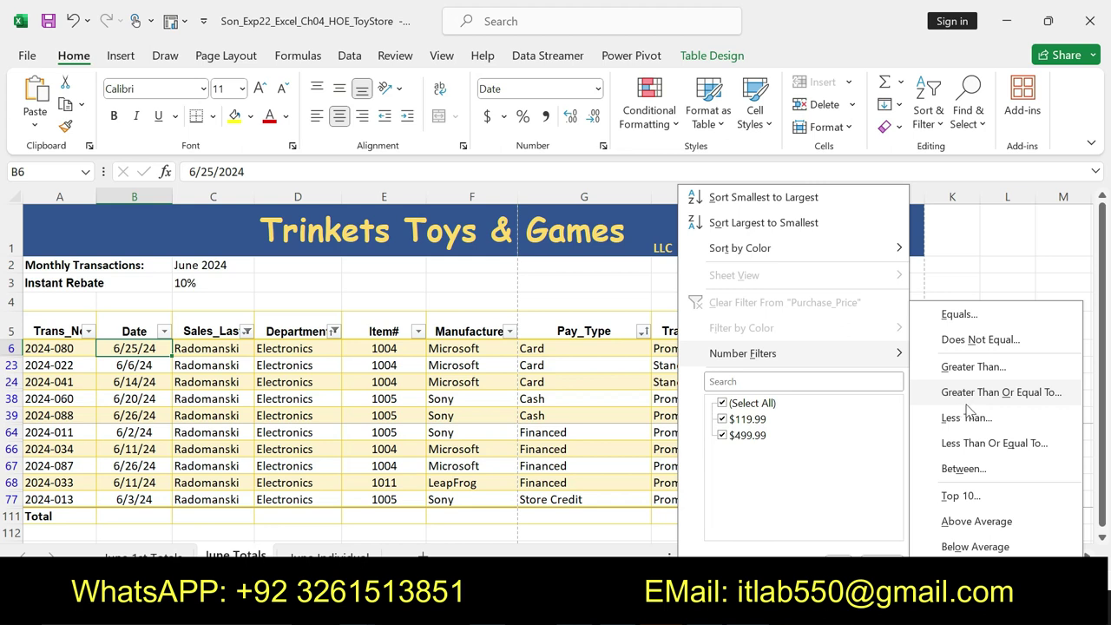
key(alt+Tab)
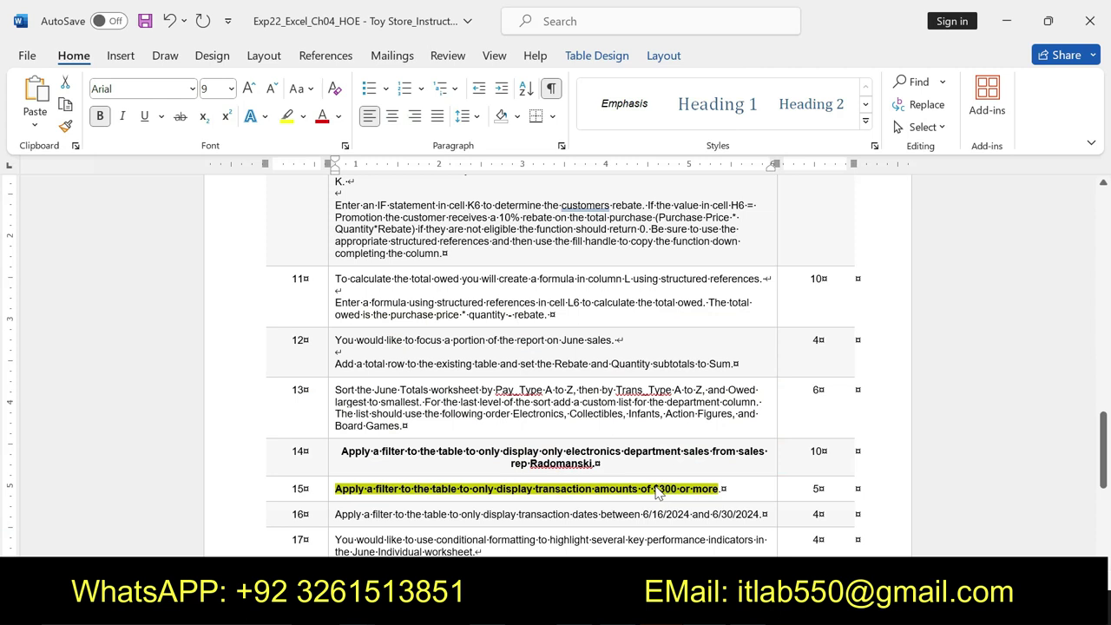
Filter Purchase_Price to values greater than or equal to 300.
click(656, 488)
drag(594, 488, 718, 488)
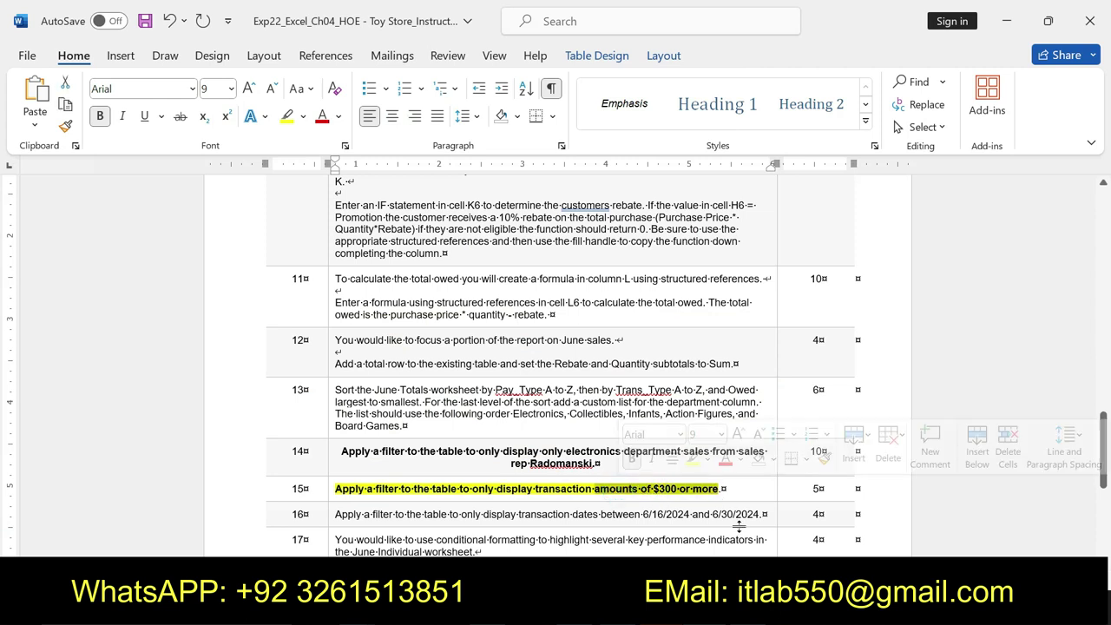
key(alt+Tab)
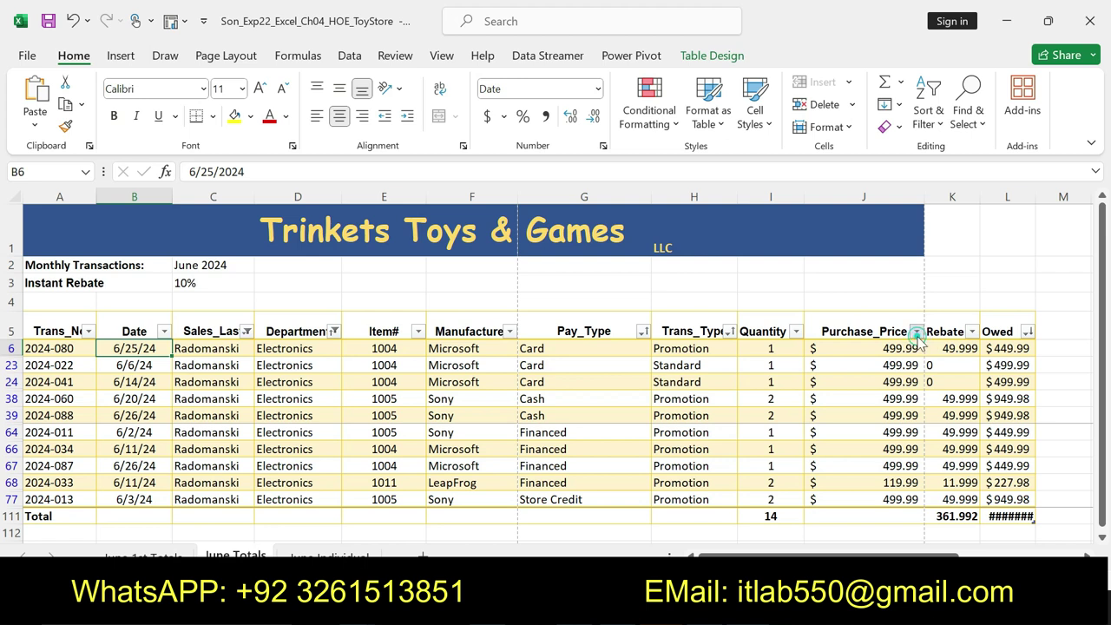
click(917, 332)
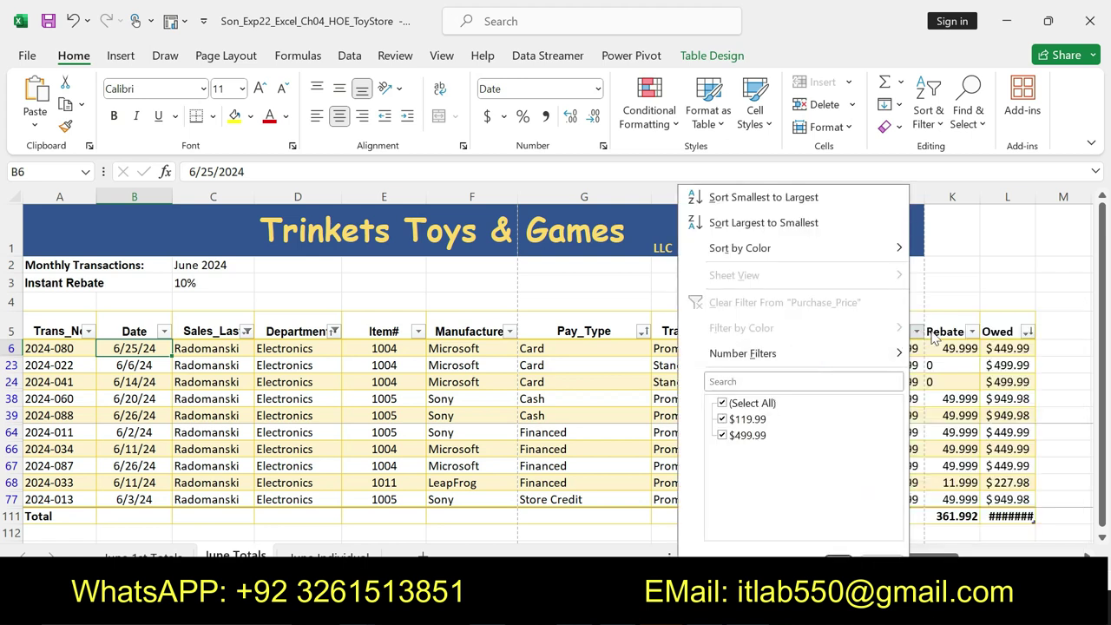
click(896, 351)
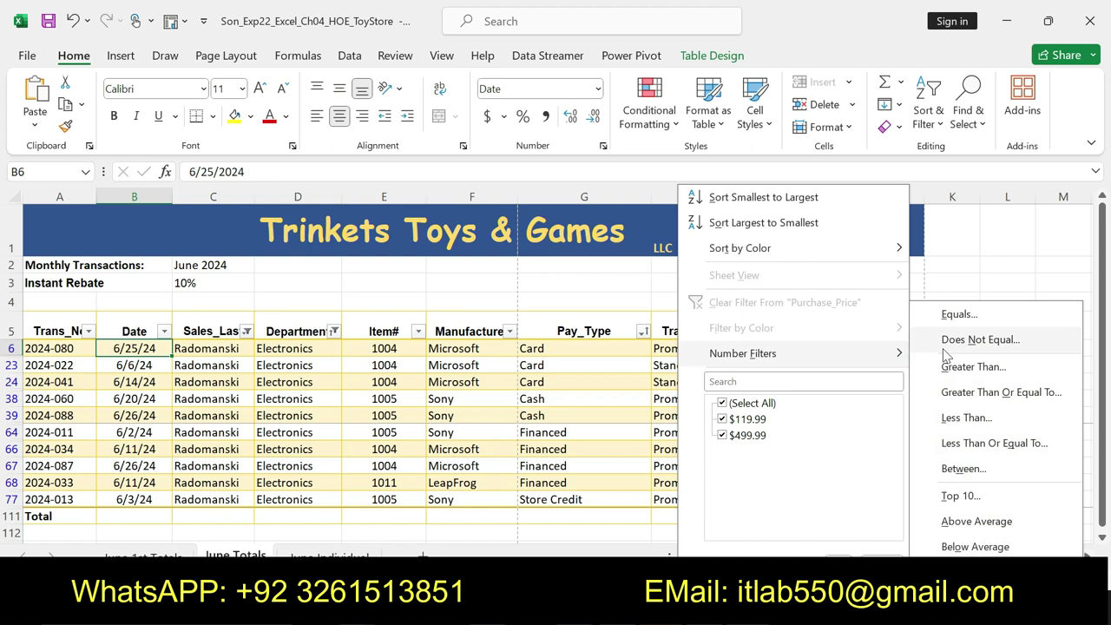
click(963, 393)
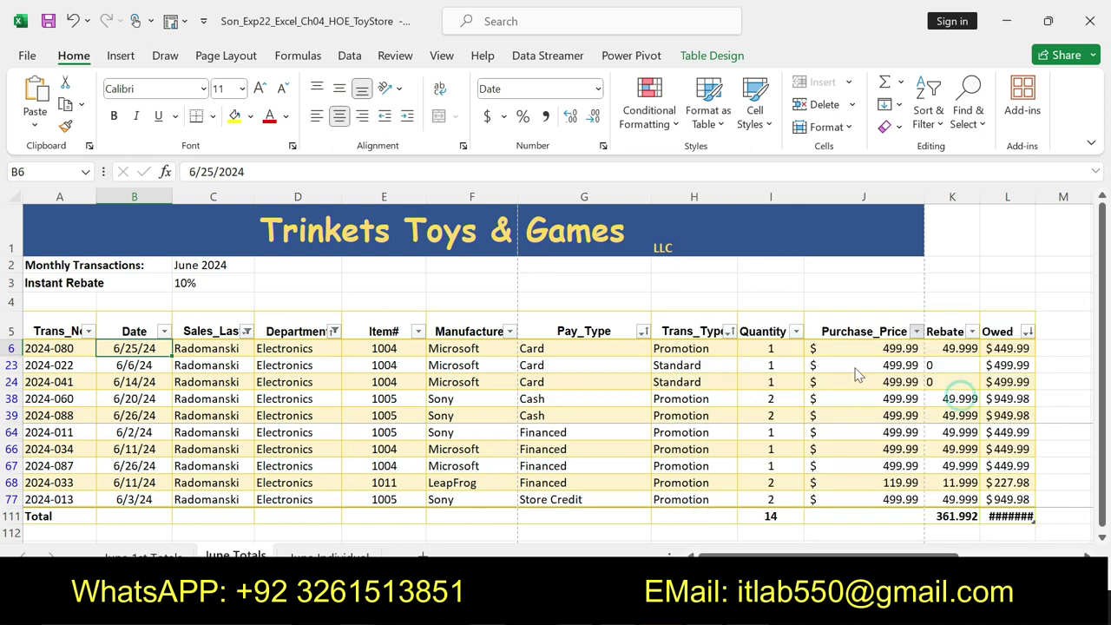
click(550, 231)
text(300)
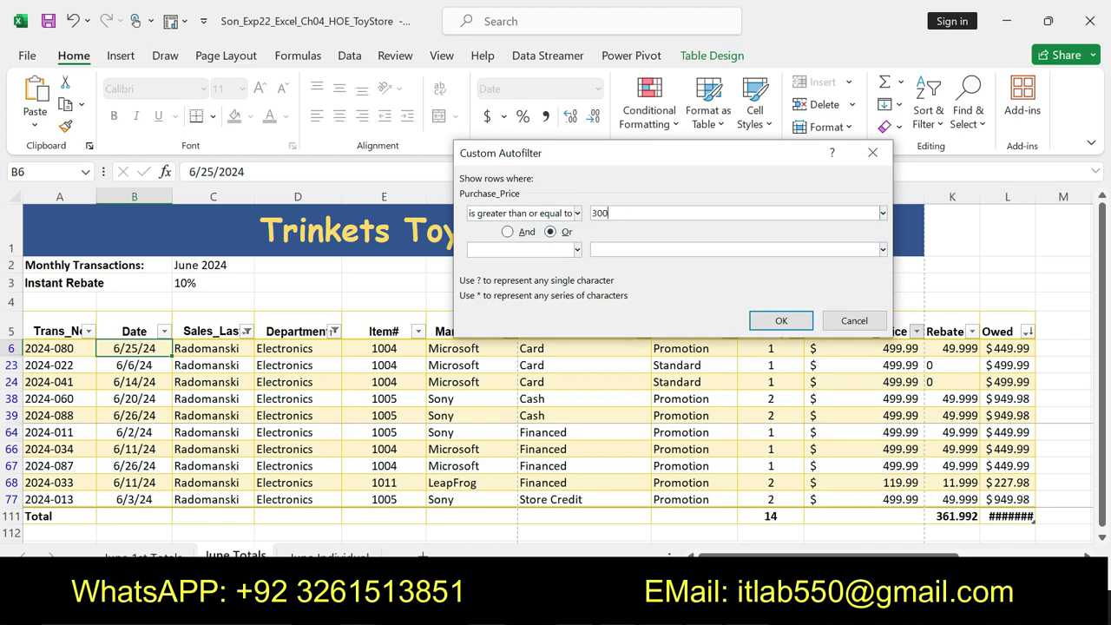
click(781, 320)
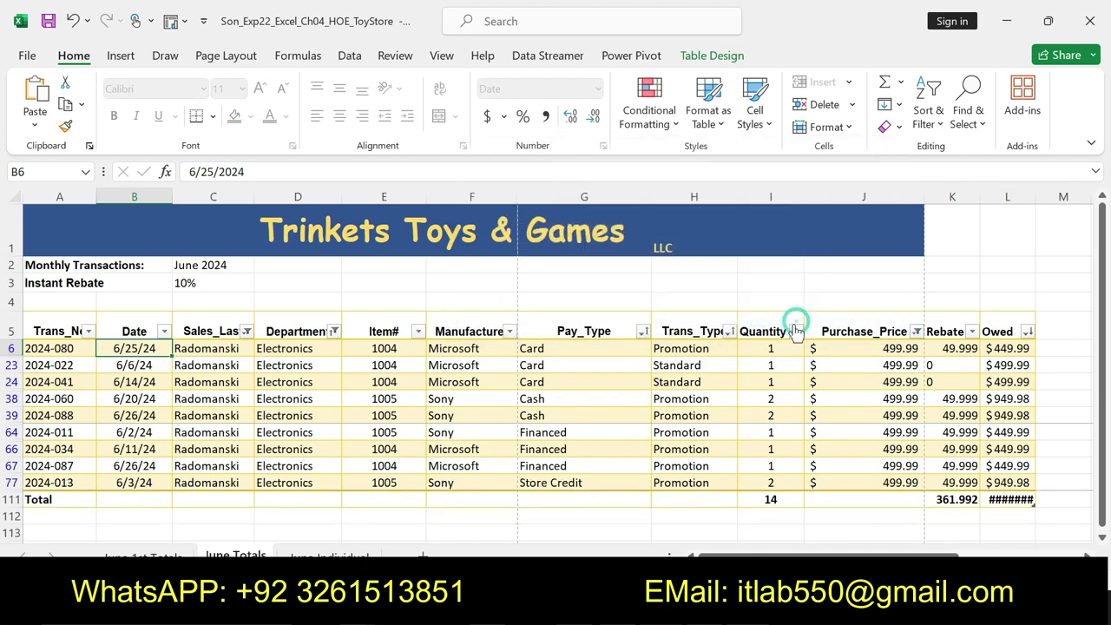
AutoFit the Owed column so its total reads $5,649.89, dismissing the circular reference warning.
double_click(1035, 199)
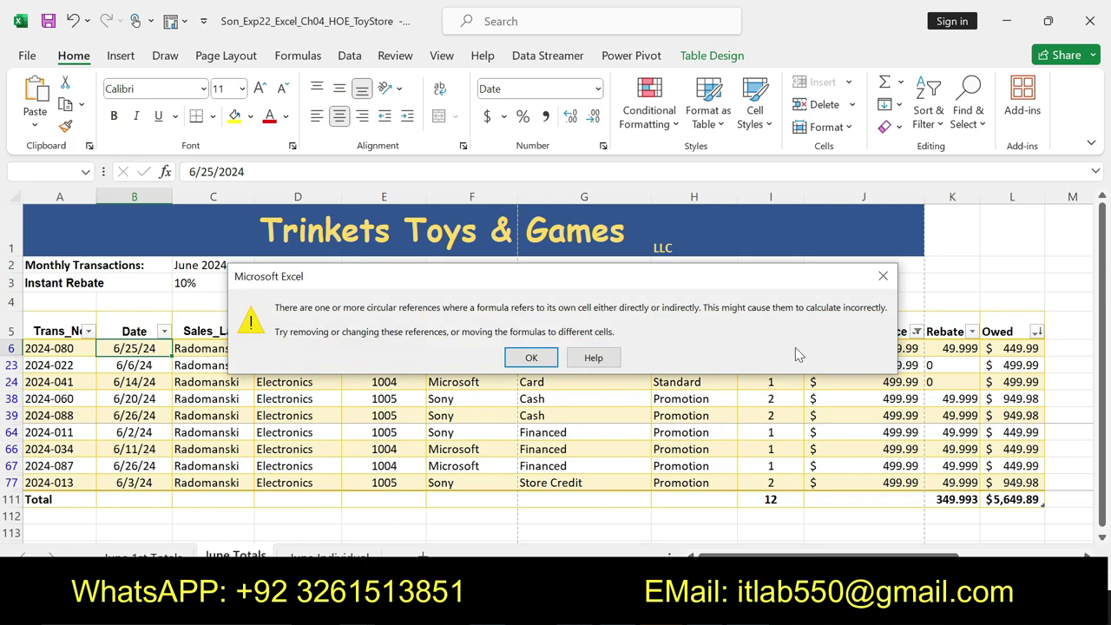
click(883, 276)
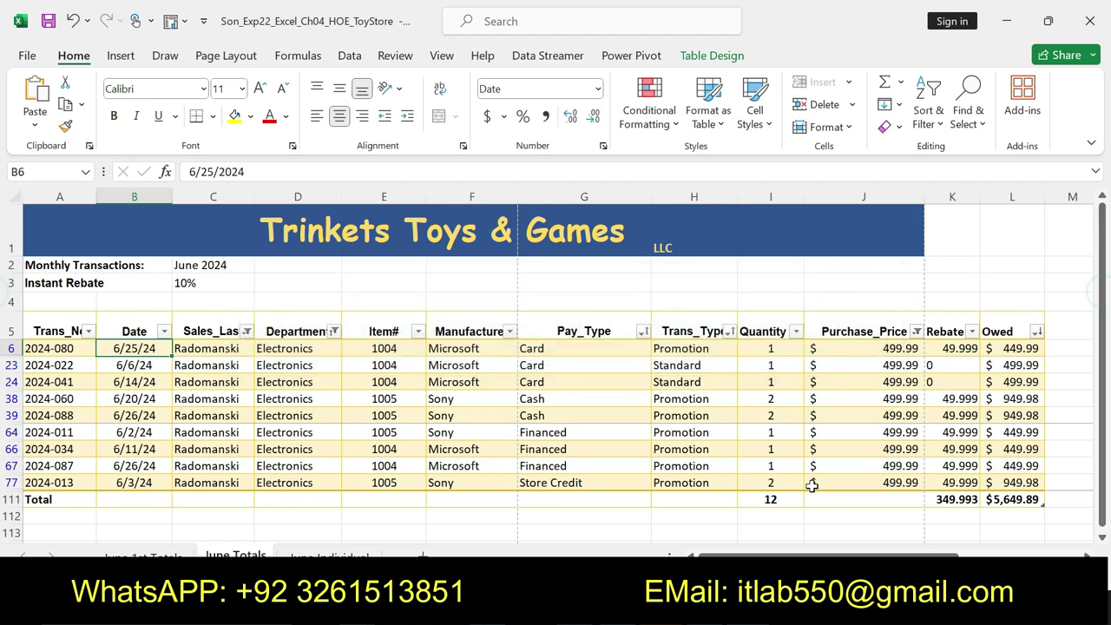
key(alt+Tab)
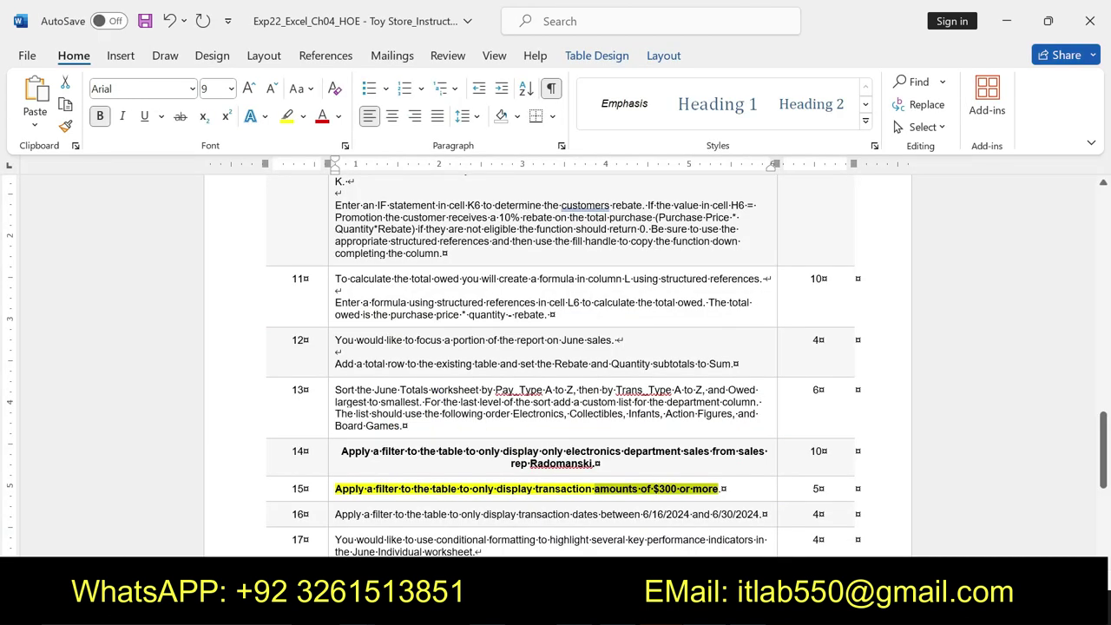
Undo step 15's highlight and make the document title 20 pt, highlighted yellow.
key(ctrl+z)
drag(1105, 457, 1105, 195)
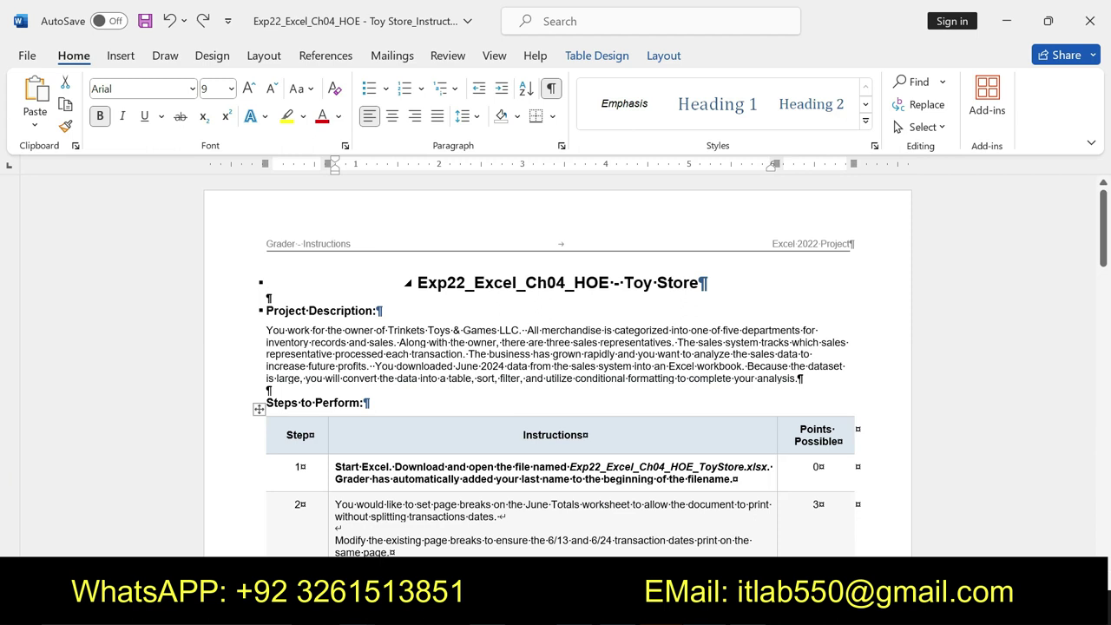
drag(415, 283, 708, 283)
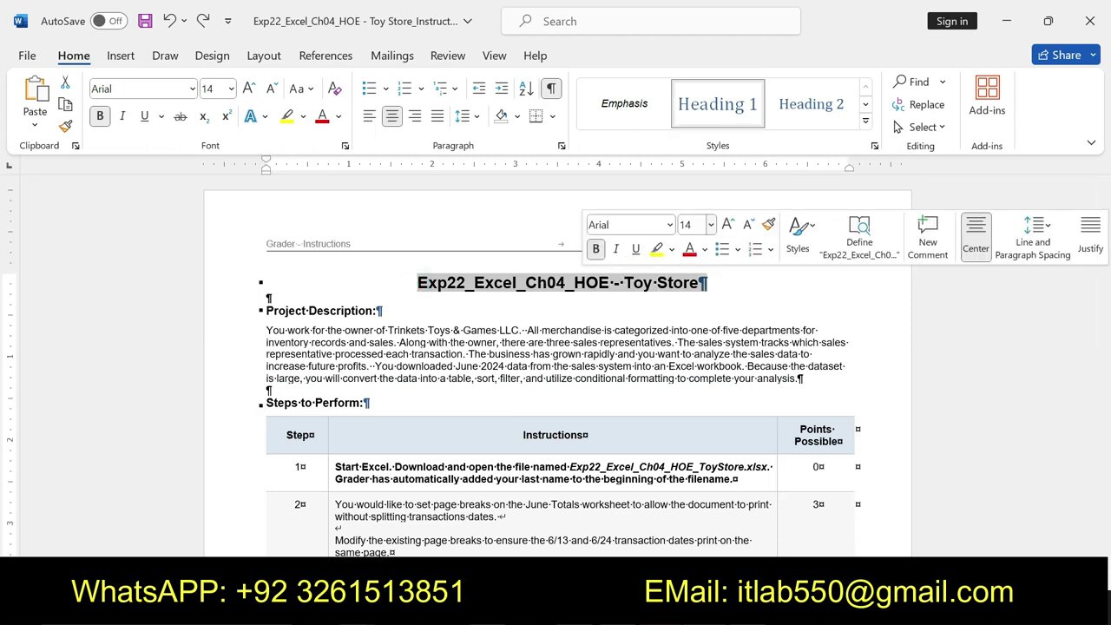
click(710, 224)
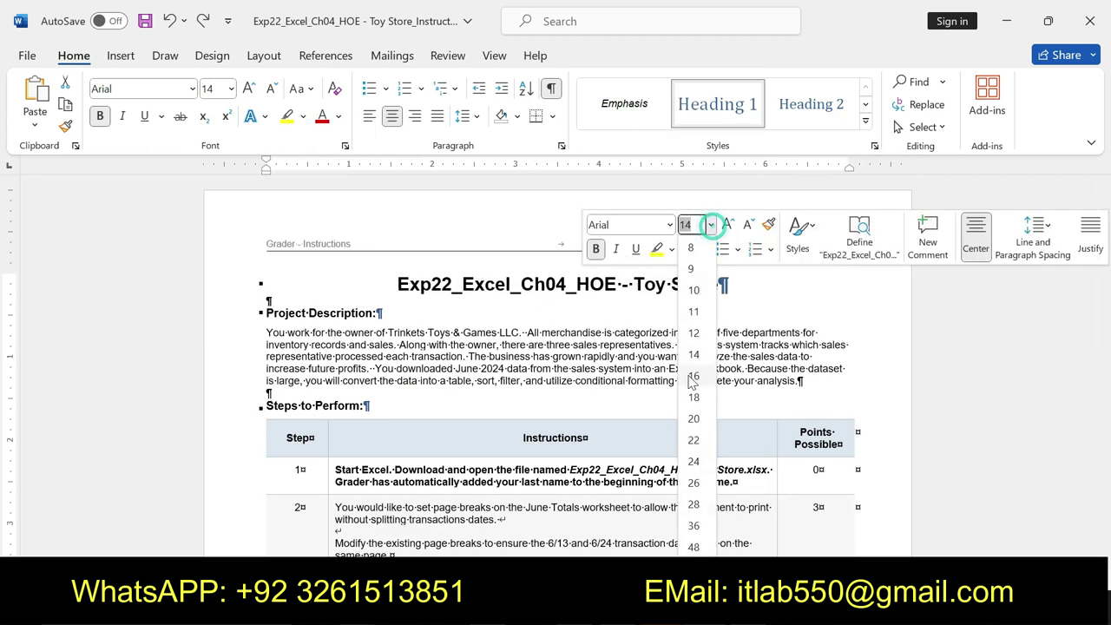
click(699, 420)
click(657, 249)
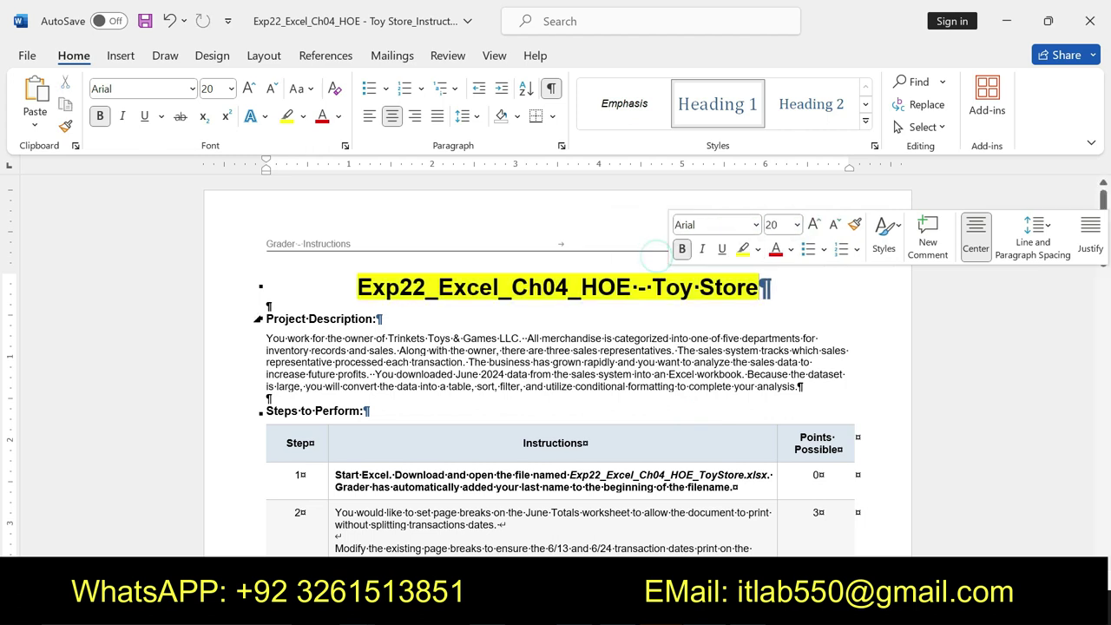
click(397, 320)
Set the font size to 26 after Project Description:.
click(379, 306)
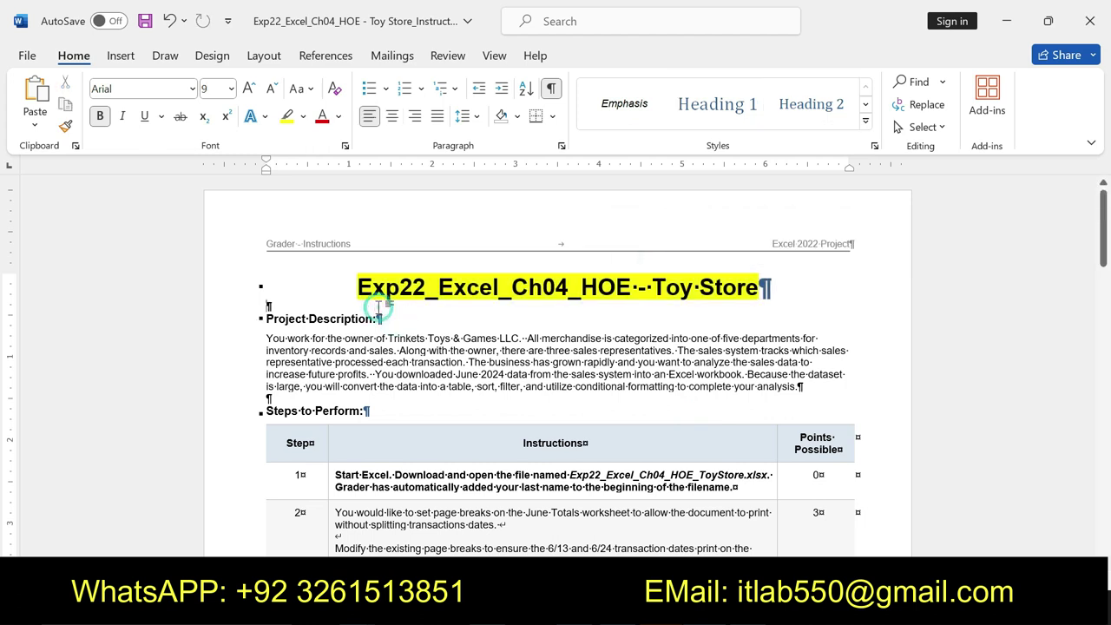
click(388, 318)
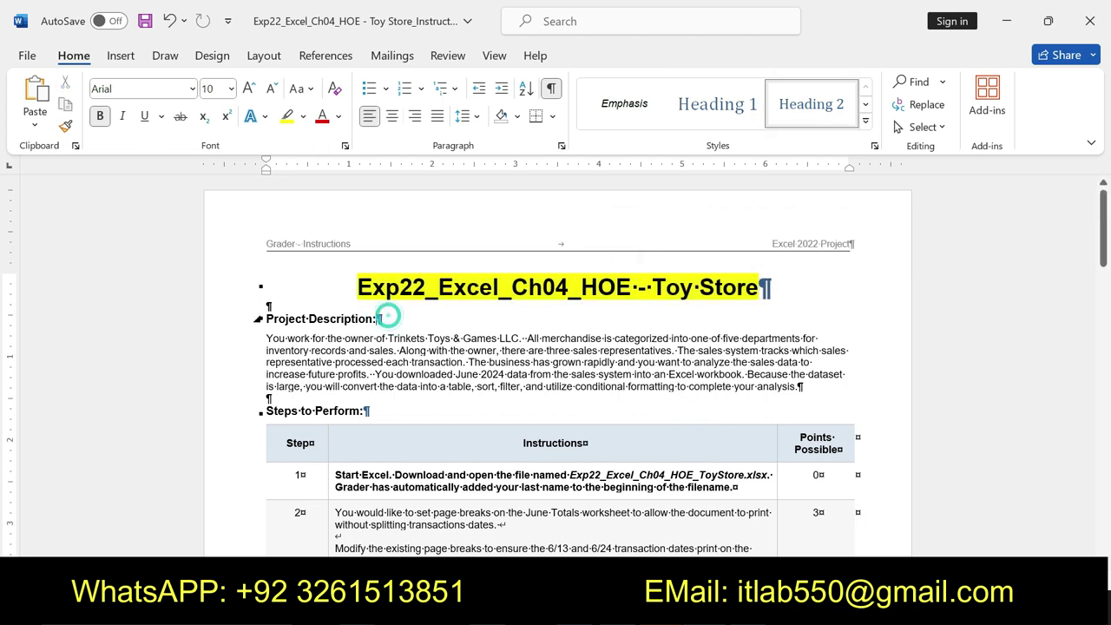
click(232, 88)
click(224, 342)
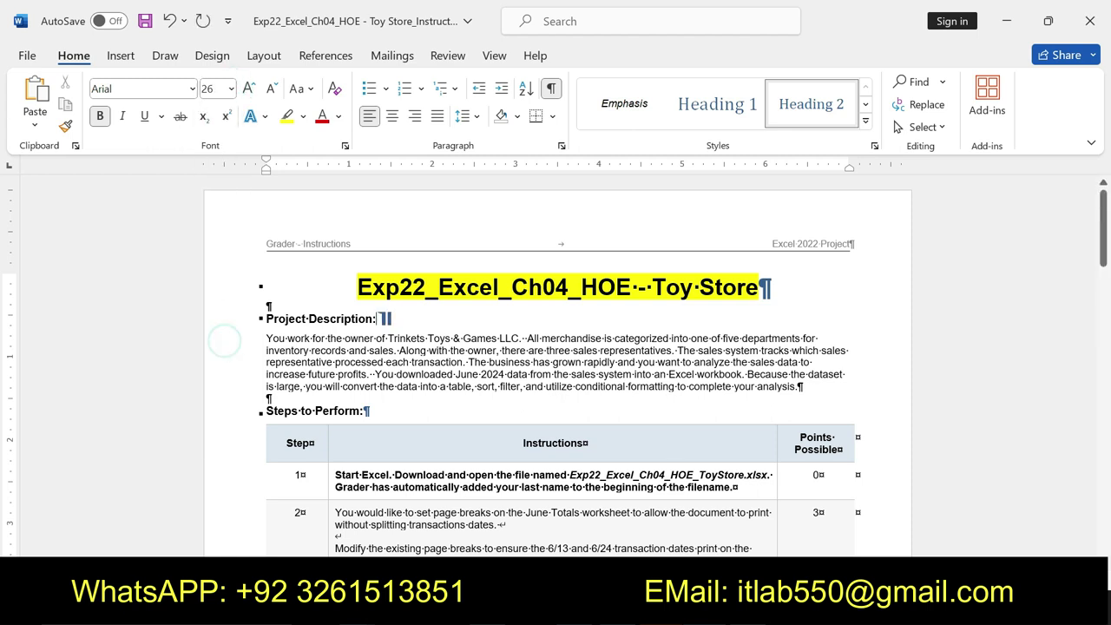
Type 'SOLVED 100% SOLUTION WE ARE DEALING WITH WHOLE COURSES WITH 100% WITH 100% GUARNTEE'.
text(SOLVED 100% SOLUTION WE ARE DEALING WHOLE COU)
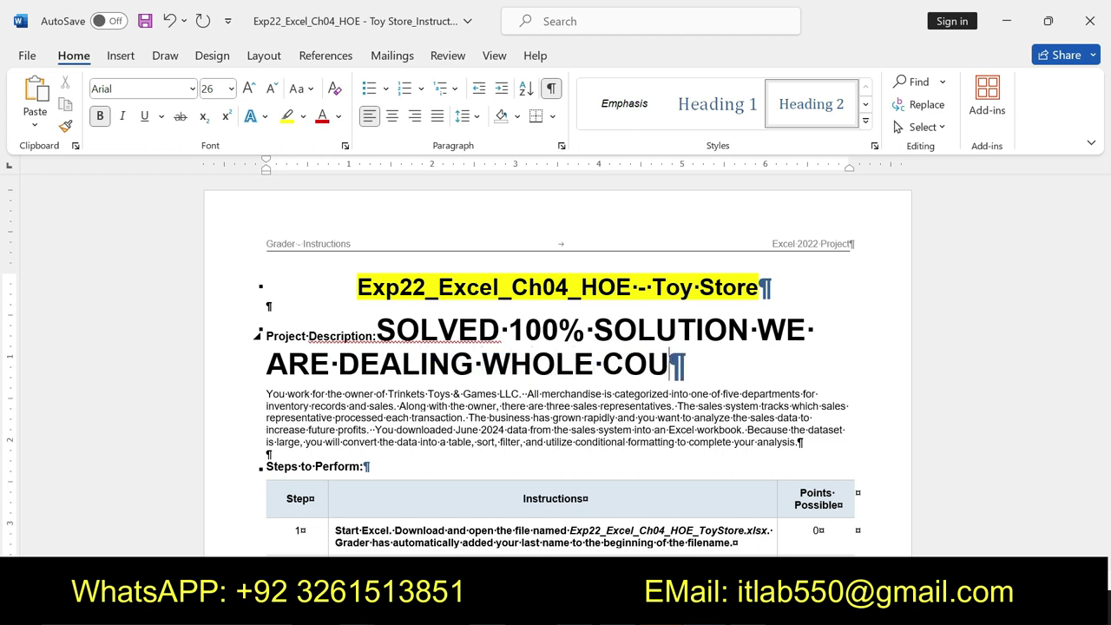
text(RSES WO)
key(BackSpace)
text(ITH)
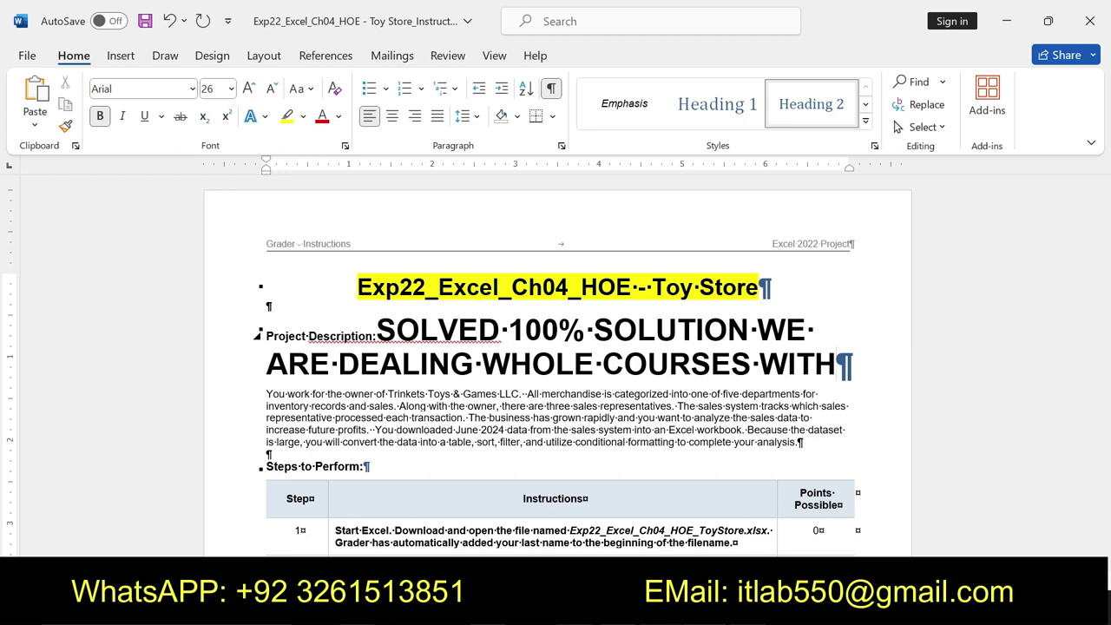
text( 100)
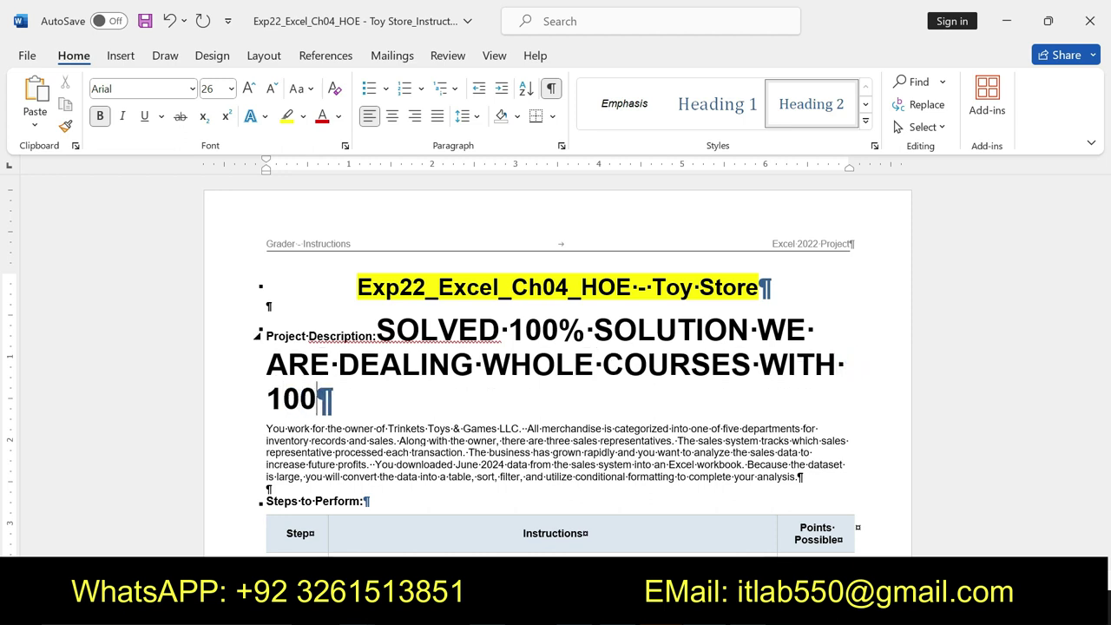
text(% )
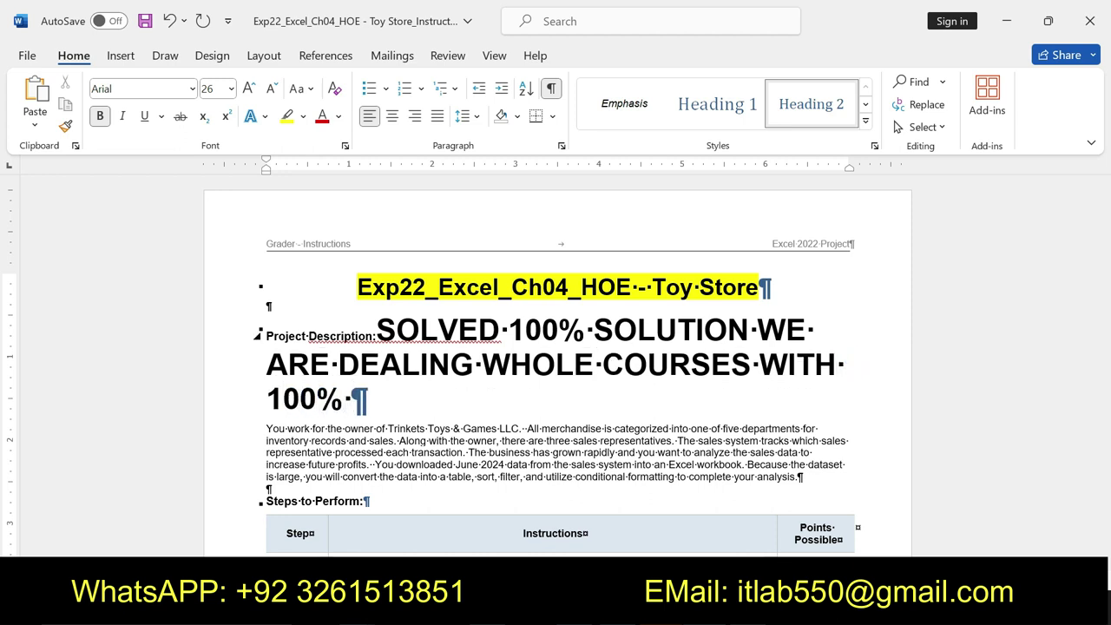
text(WITH )
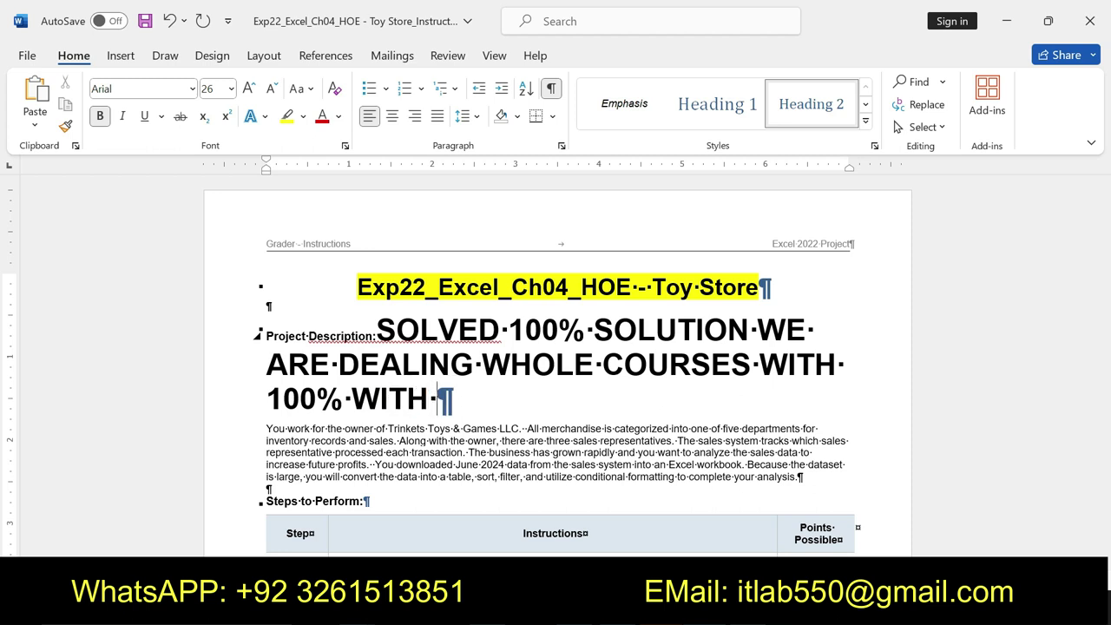
text(100% g)
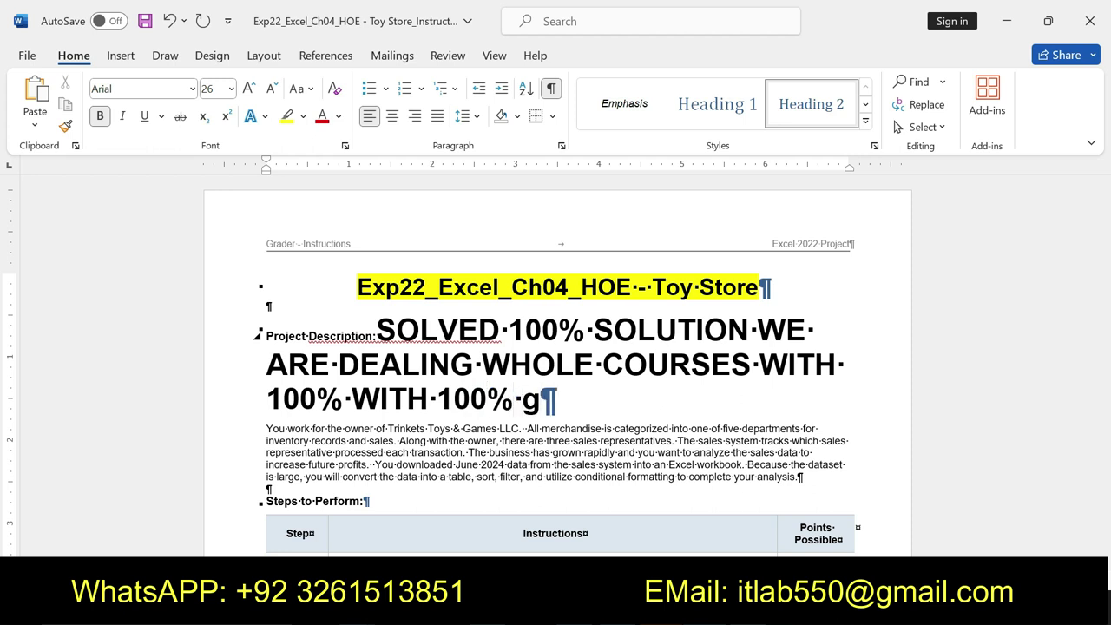
key(BackSpace)
text(GUARNTEE)
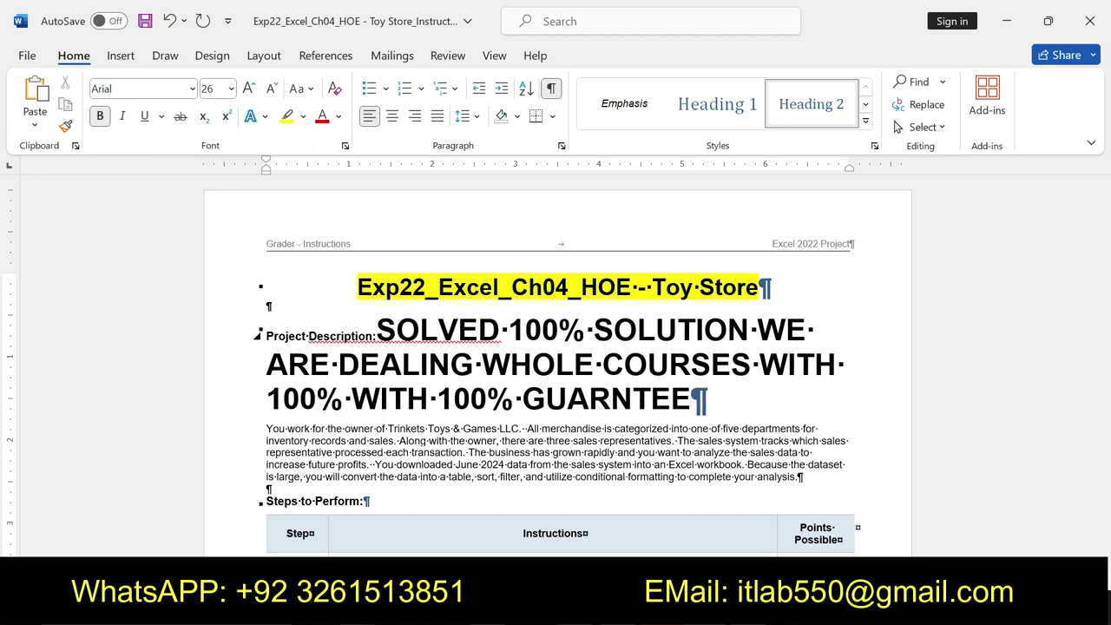
Color the promo line red and insert 'Grades' after the first 100%.
mouse_move(374, 328)
mouse_down()
mouse_move(703, 401)
mouse_move(690, 430)
mouse_up()
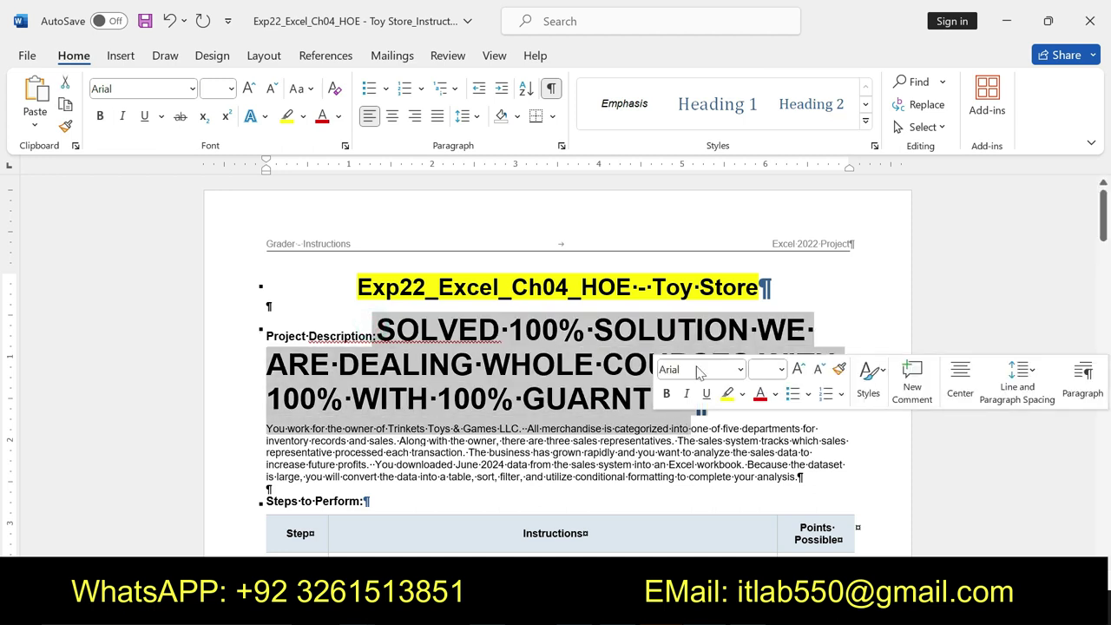
click(322, 117)
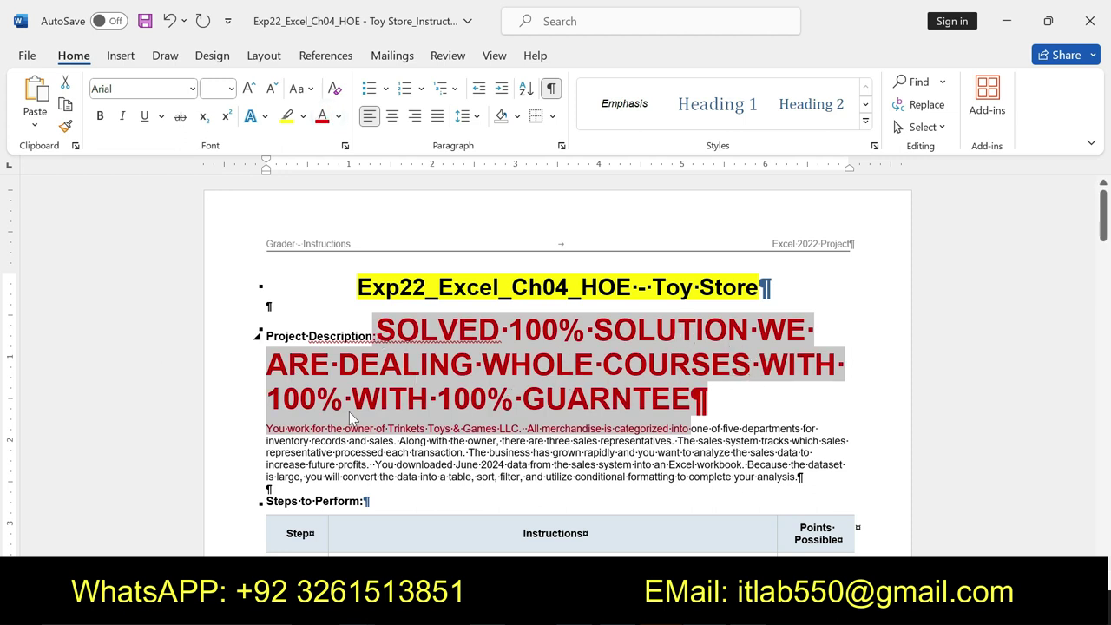
click(438, 403)
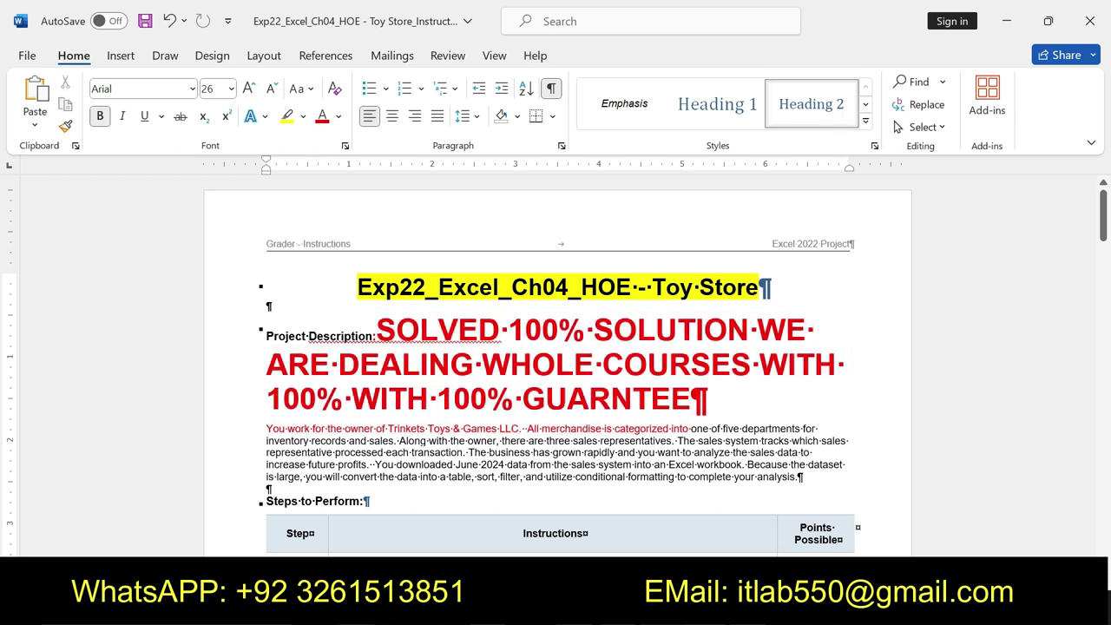
click(345, 399)
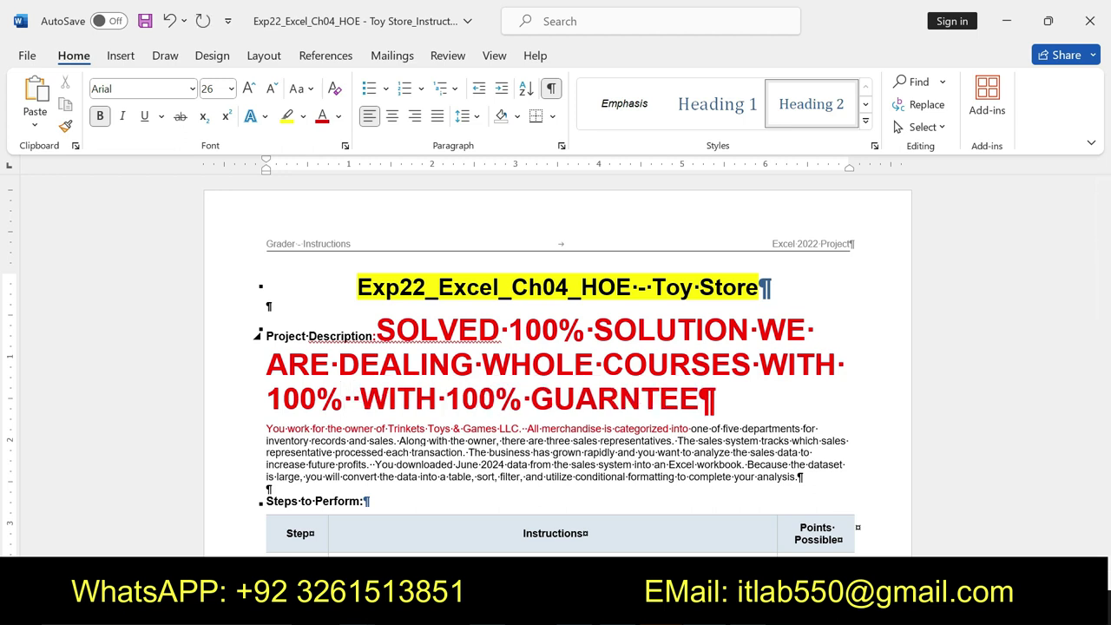
text(Grades)
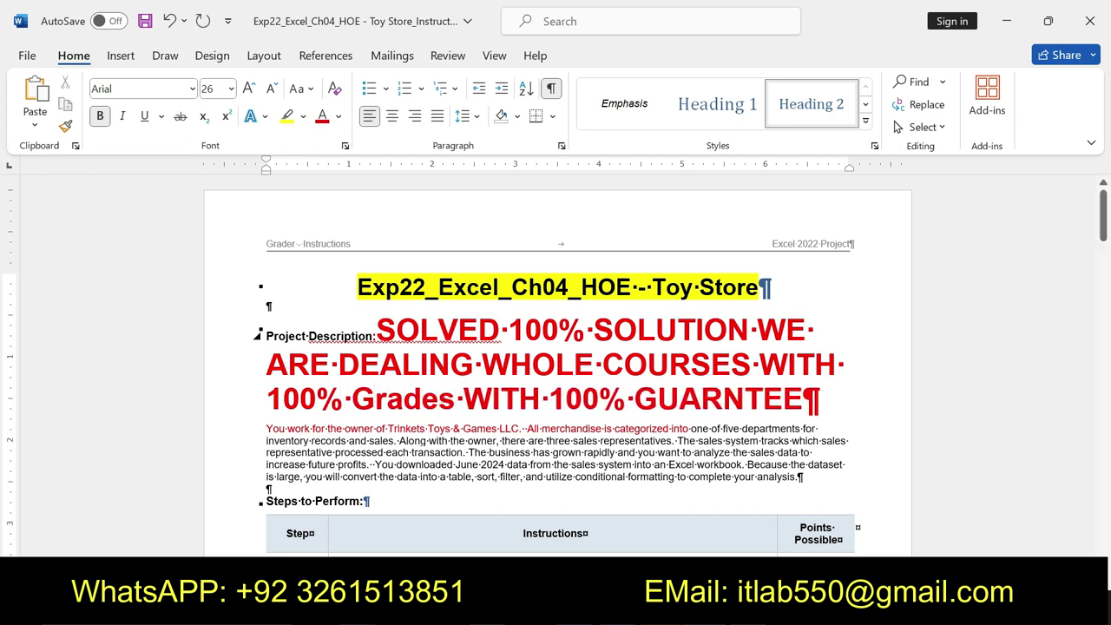